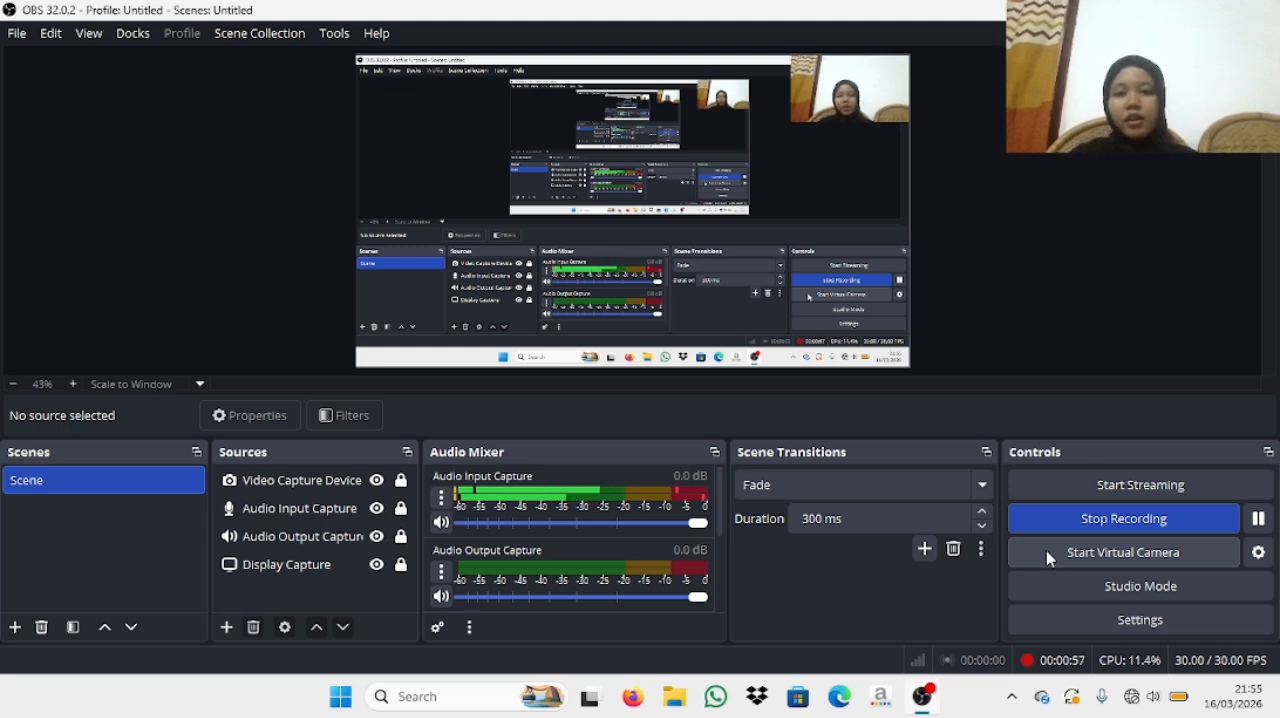
pyautogui.click(1048, 558)
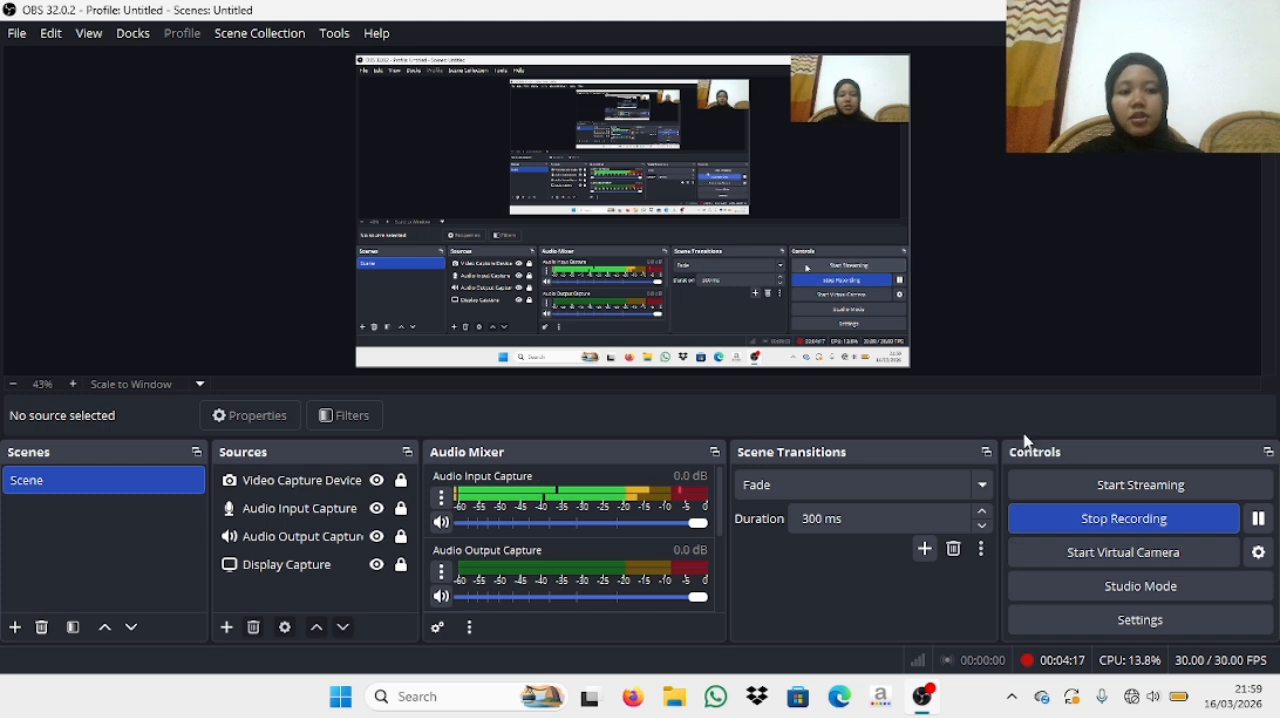
pyautogui.click(1168, 533)
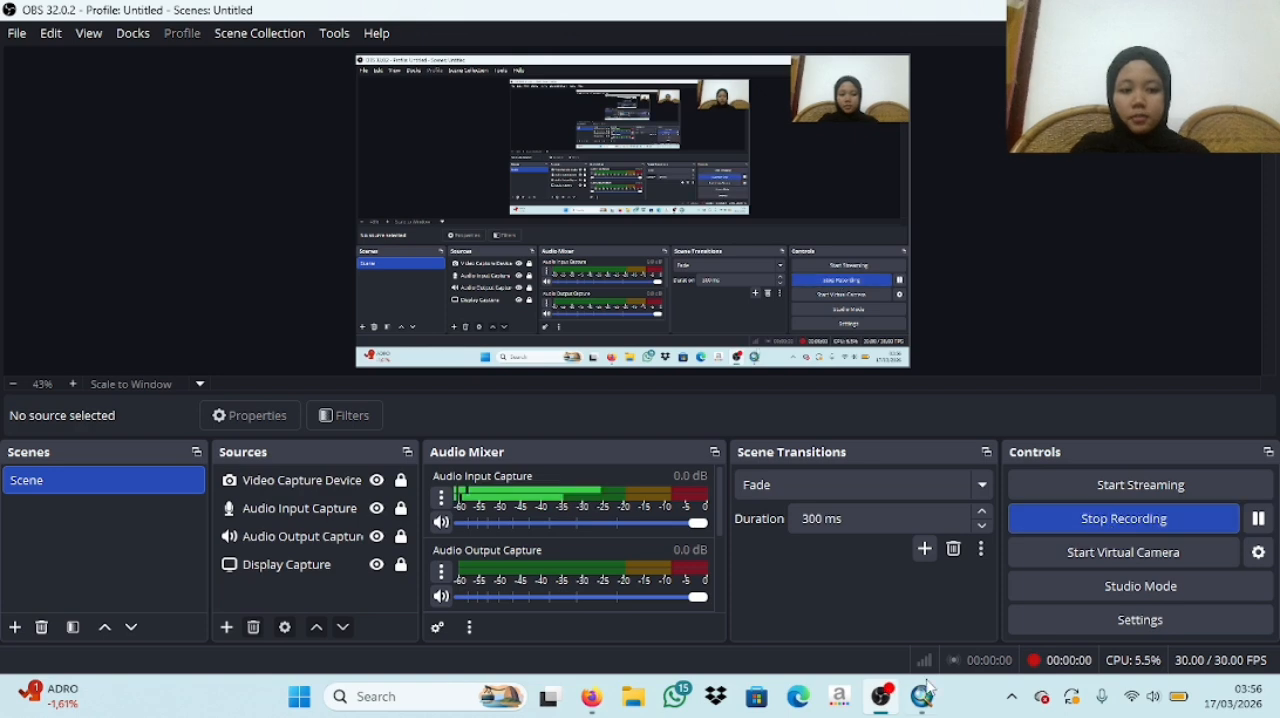
# - Switch to ArcMap and add the IdKABU_2010 shapefile from the SHP Indo folder to the map
pyautogui.moveTo(925, 690)
pyautogui.click(903, 605)
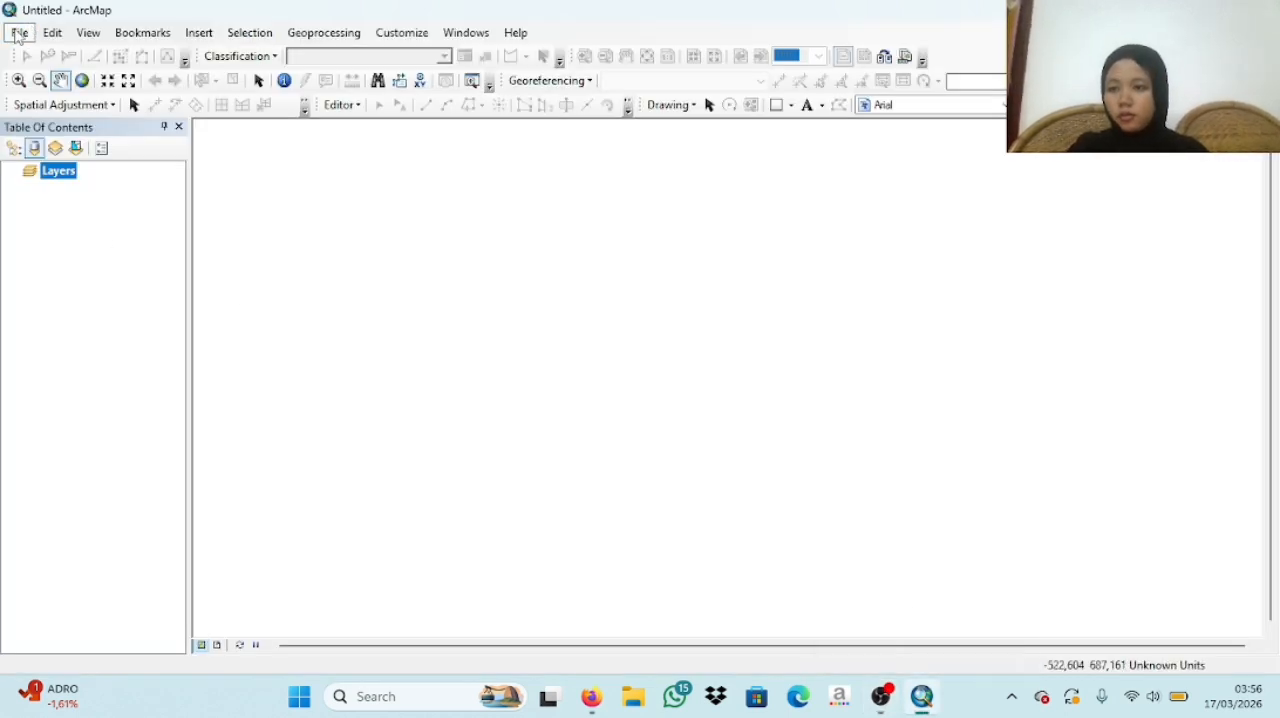
pyautogui.click(18, 37)
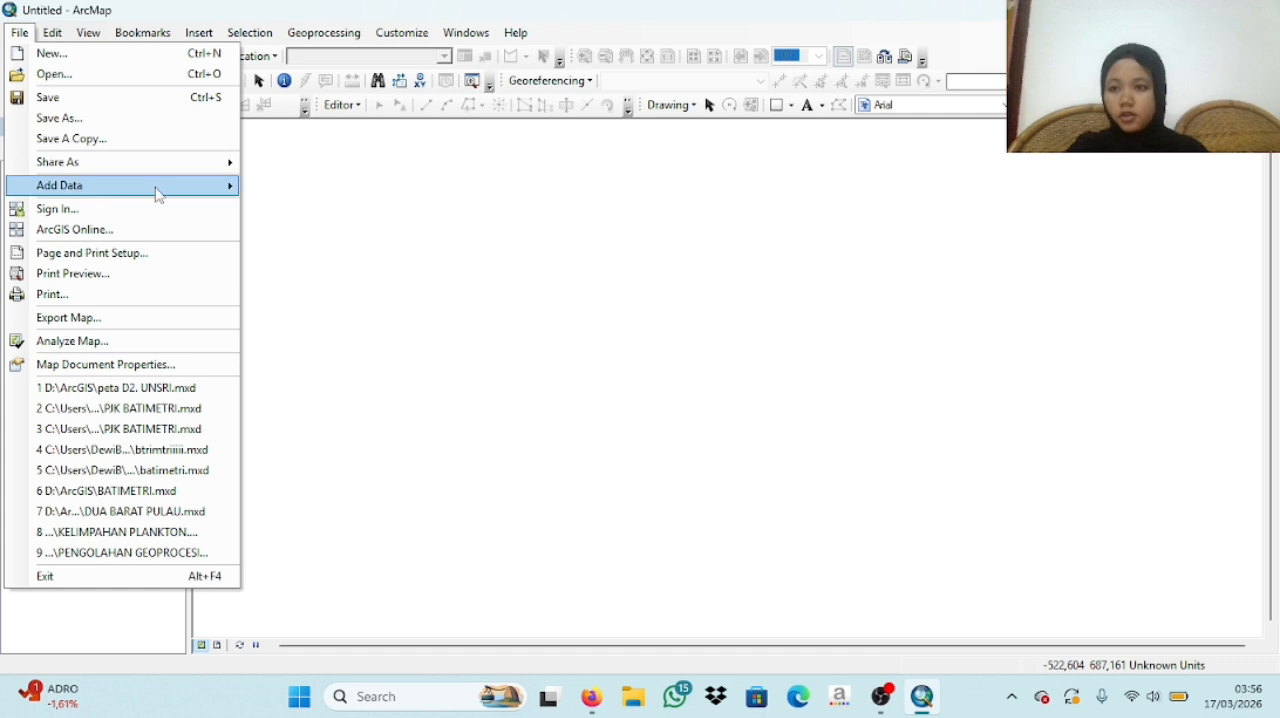
pyautogui.moveTo(183, 190)
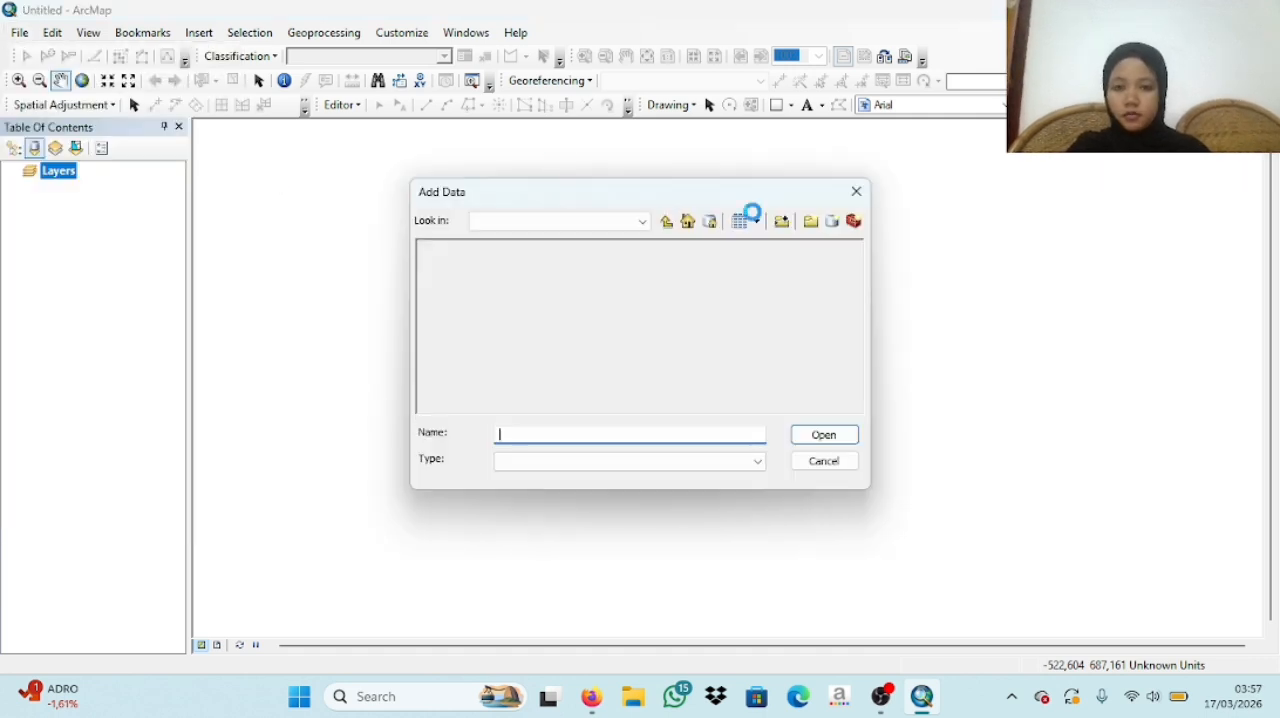
pyautogui.click(643, 222)
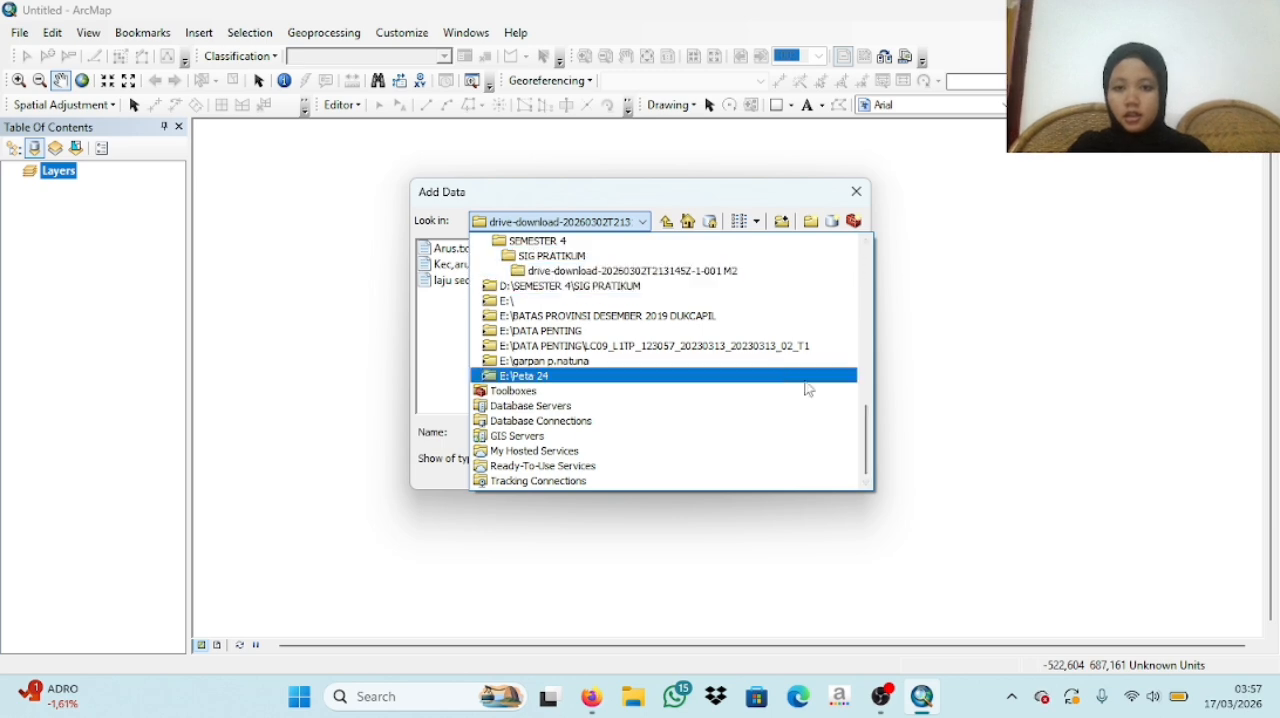
pyautogui.moveTo(866, 430); pyautogui.dragTo(852, 352)
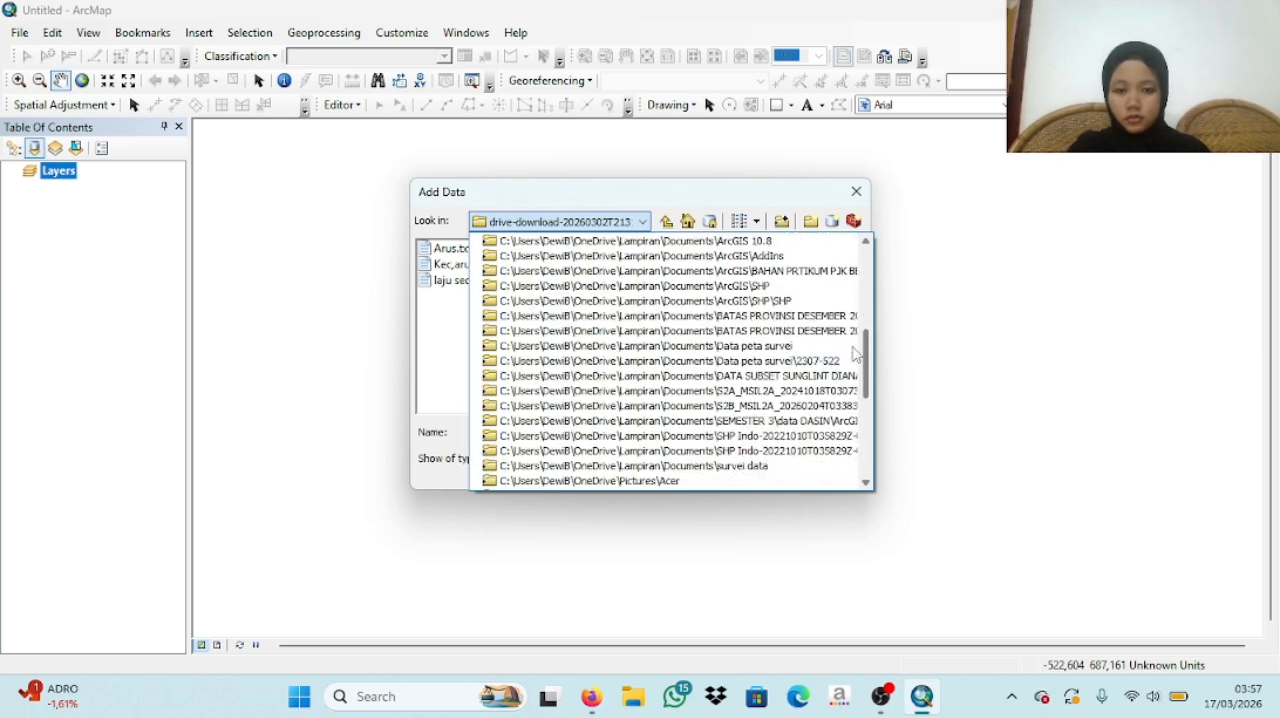
pyautogui.click(763, 436)
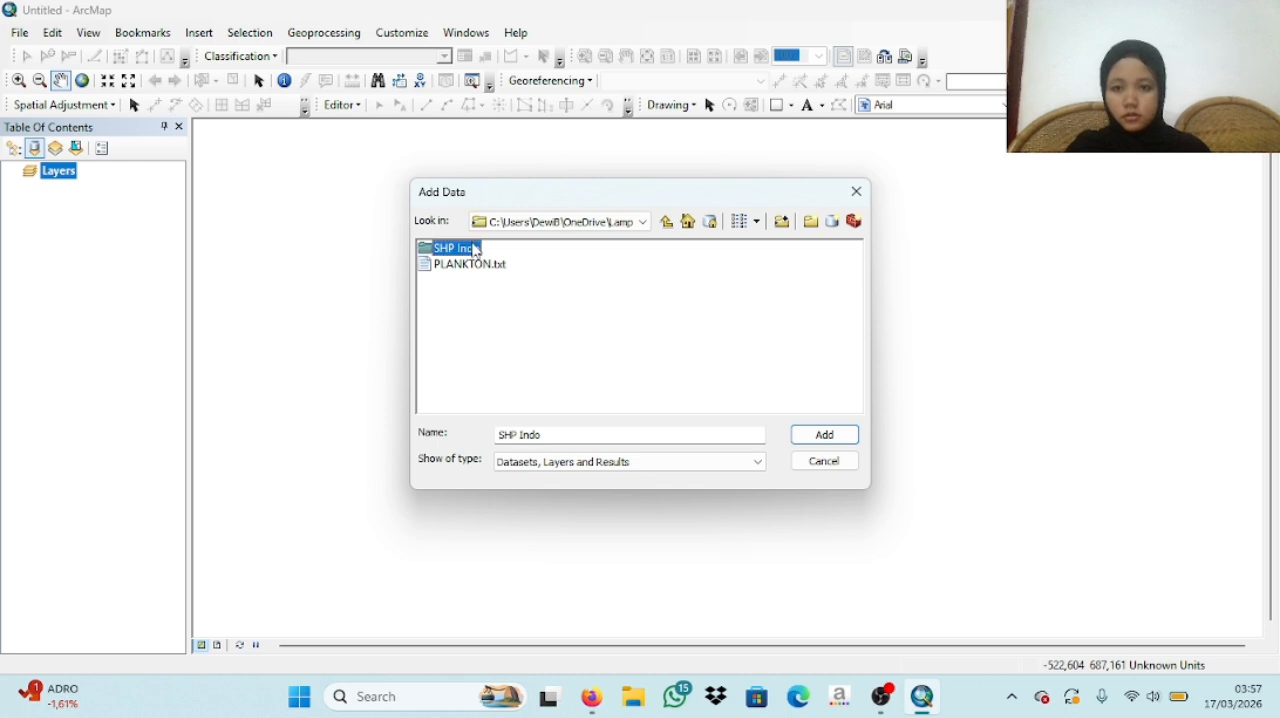
pyautogui.doubleClick(470, 249)
pyautogui.click(472, 248)
pyautogui.click(845, 438)
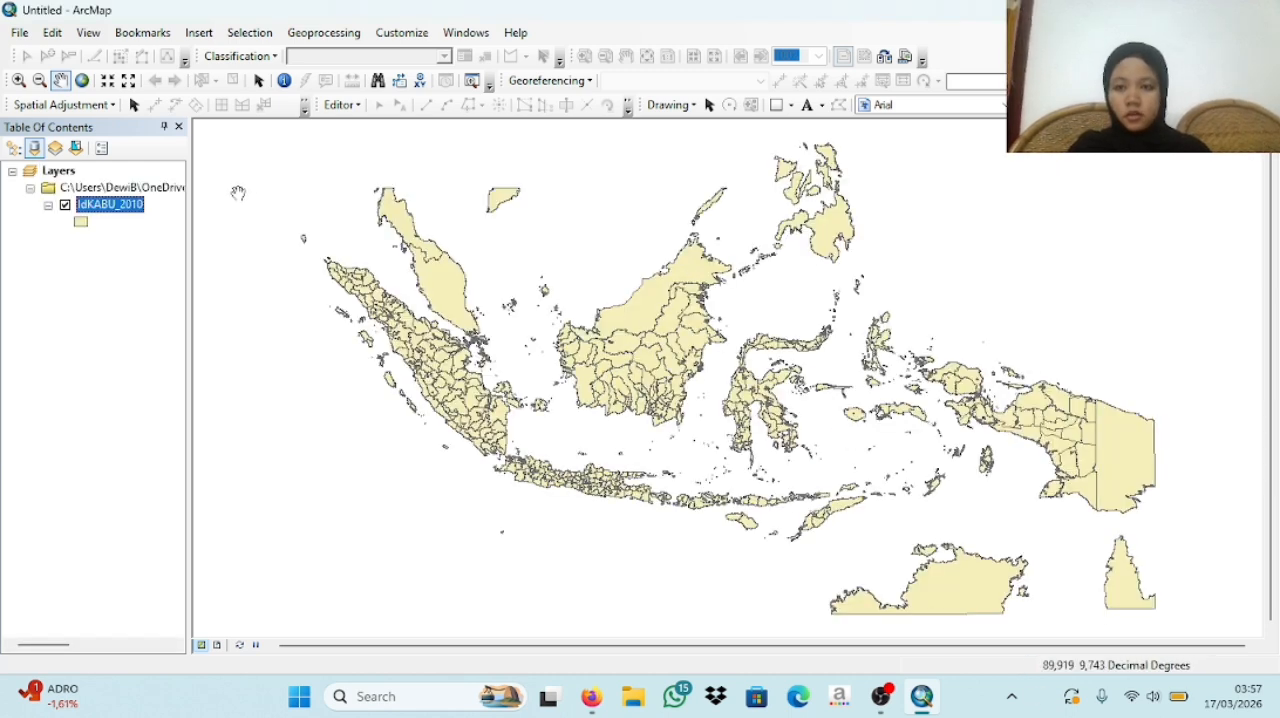
pyautogui.click(19, 32)
pyautogui.moveTo(148, 187)
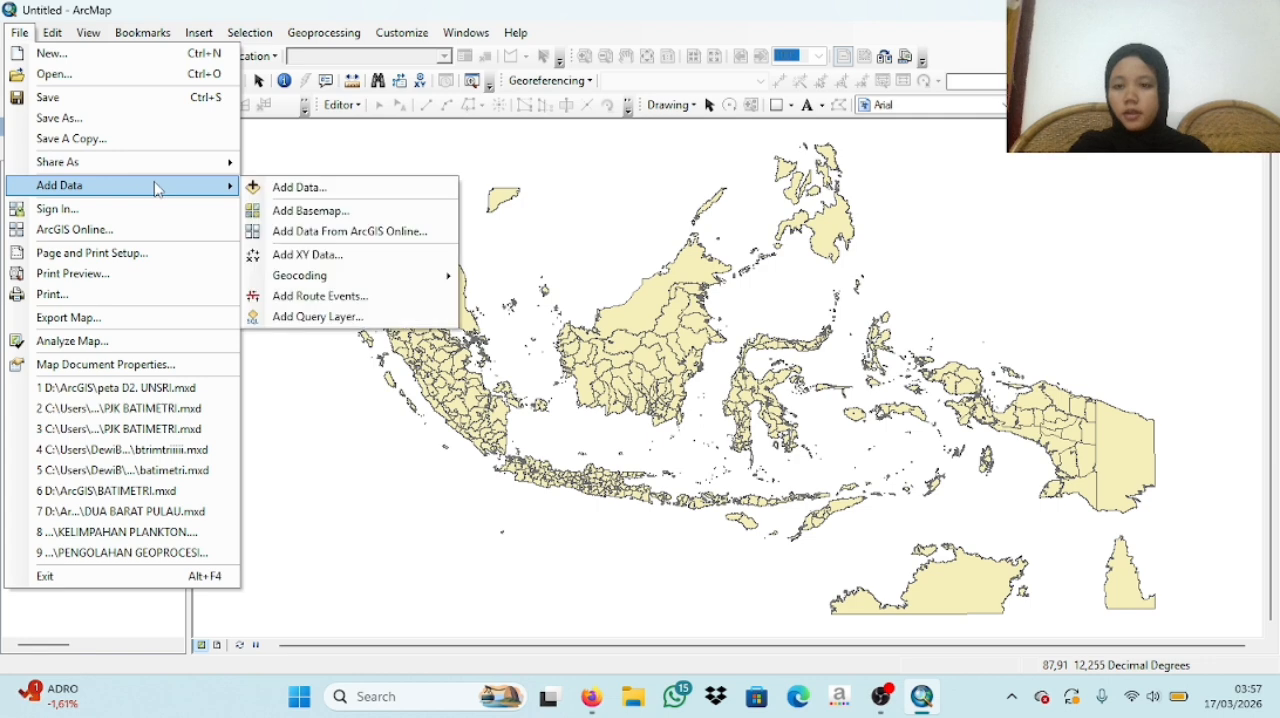
pyautogui.click(330, 186)
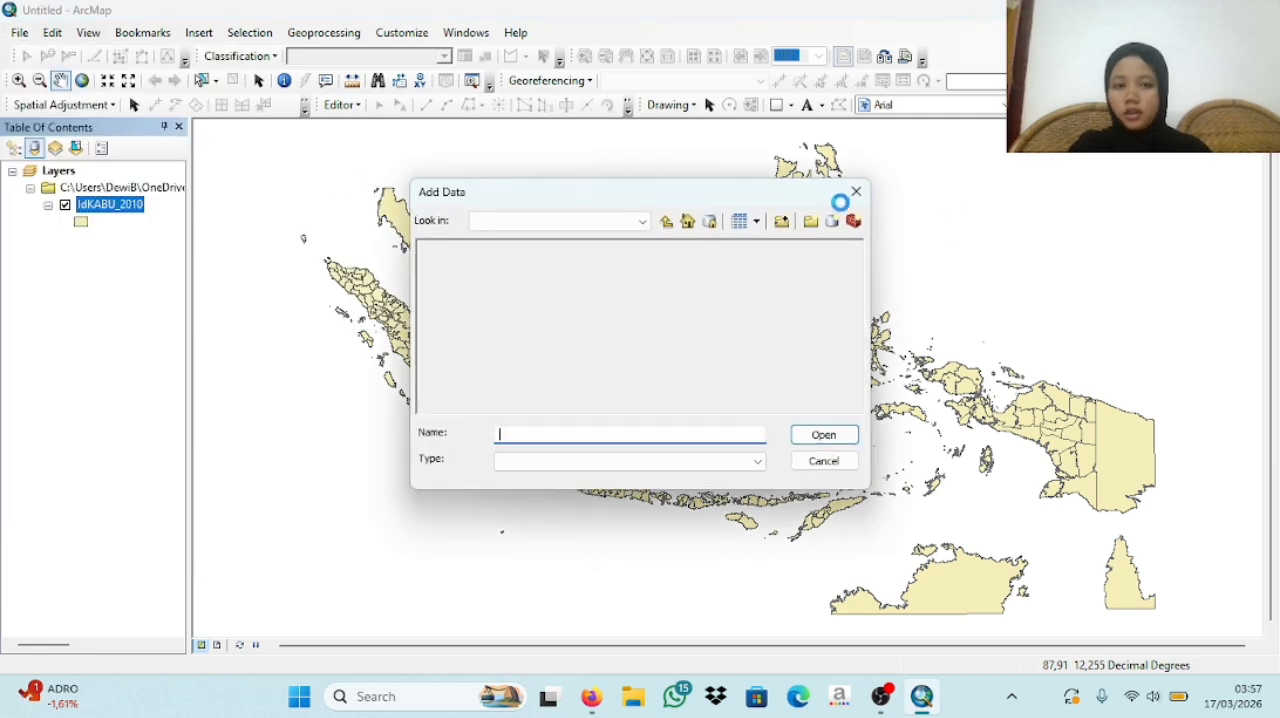
pyautogui.click(857, 193)
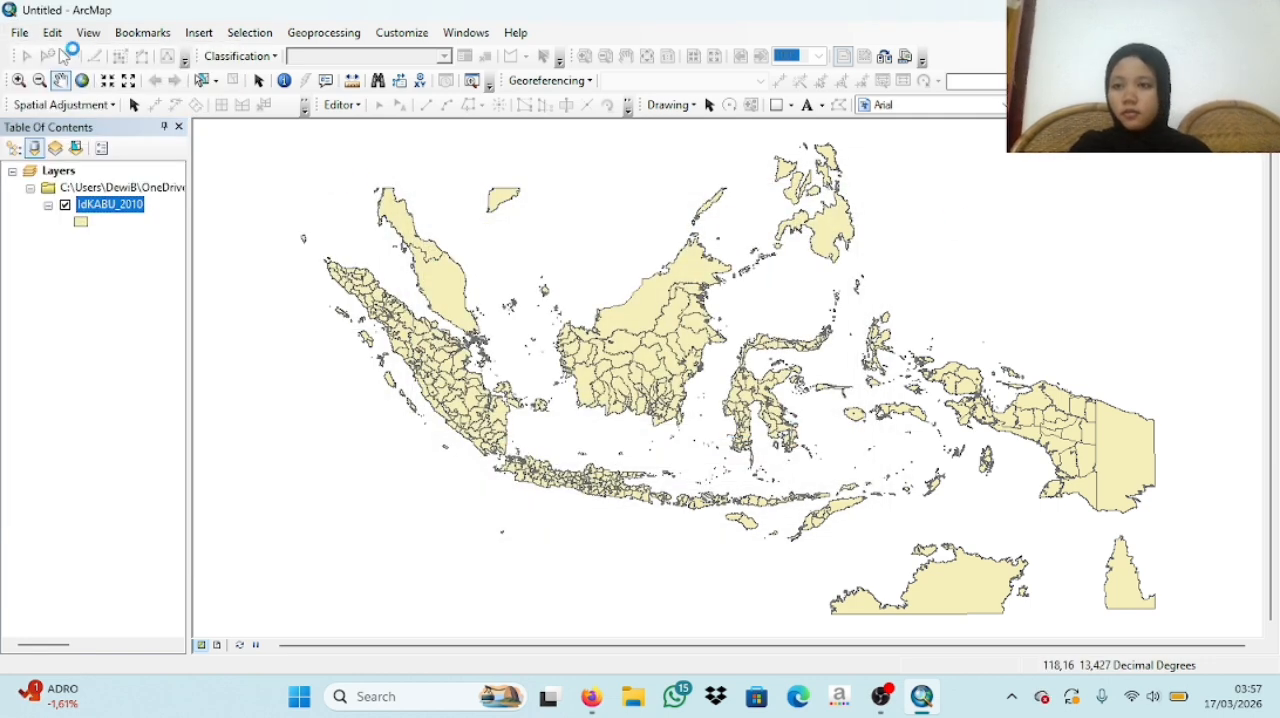
# - Start Add XY Data and browse for a table in the drive-download folder under D:\SEMESTER 4\SIG PRATIKUM
pyautogui.click(19, 32)
pyautogui.moveTo(124, 188)
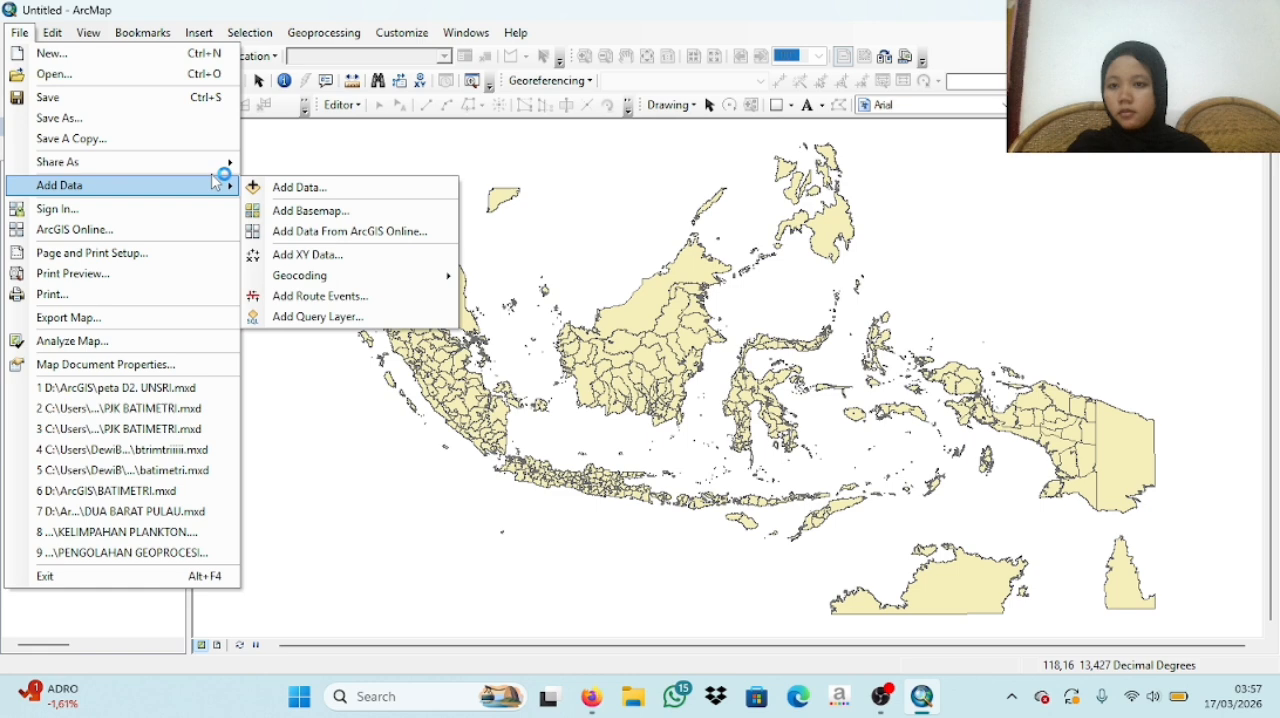
pyautogui.click(385, 255)
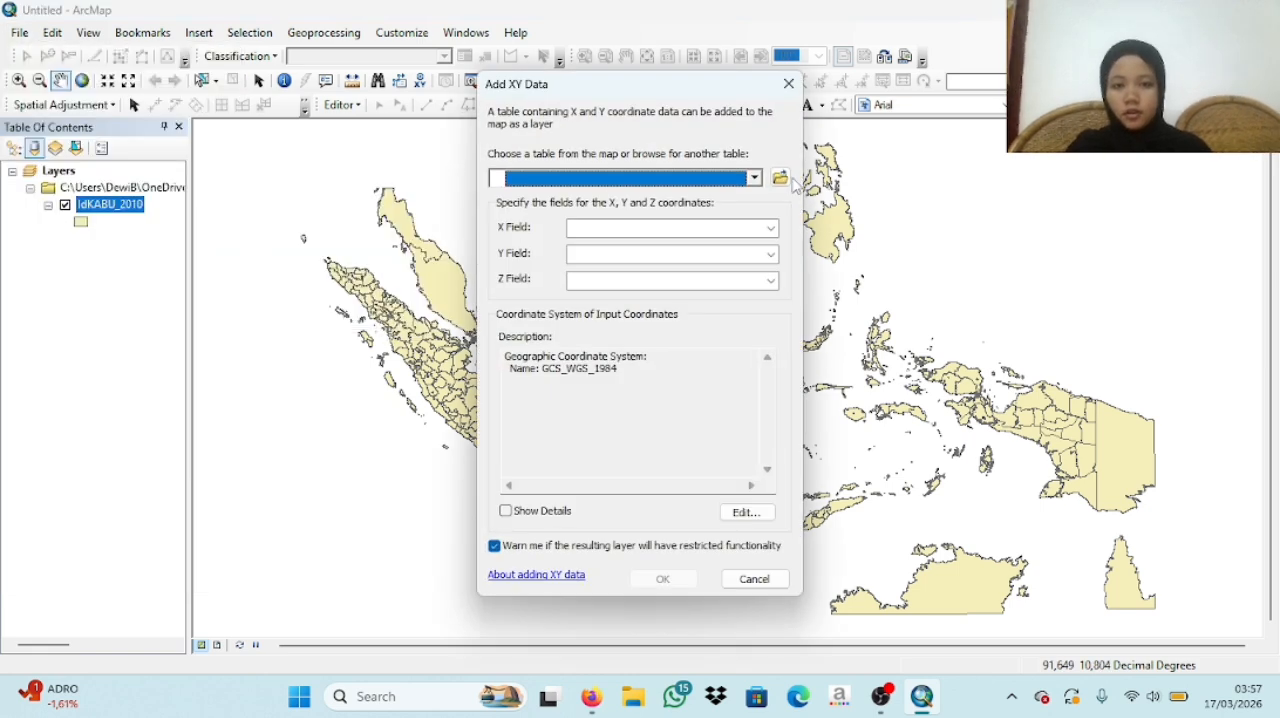
pyautogui.click(755, 180)
pyautogui.click(786, 186)
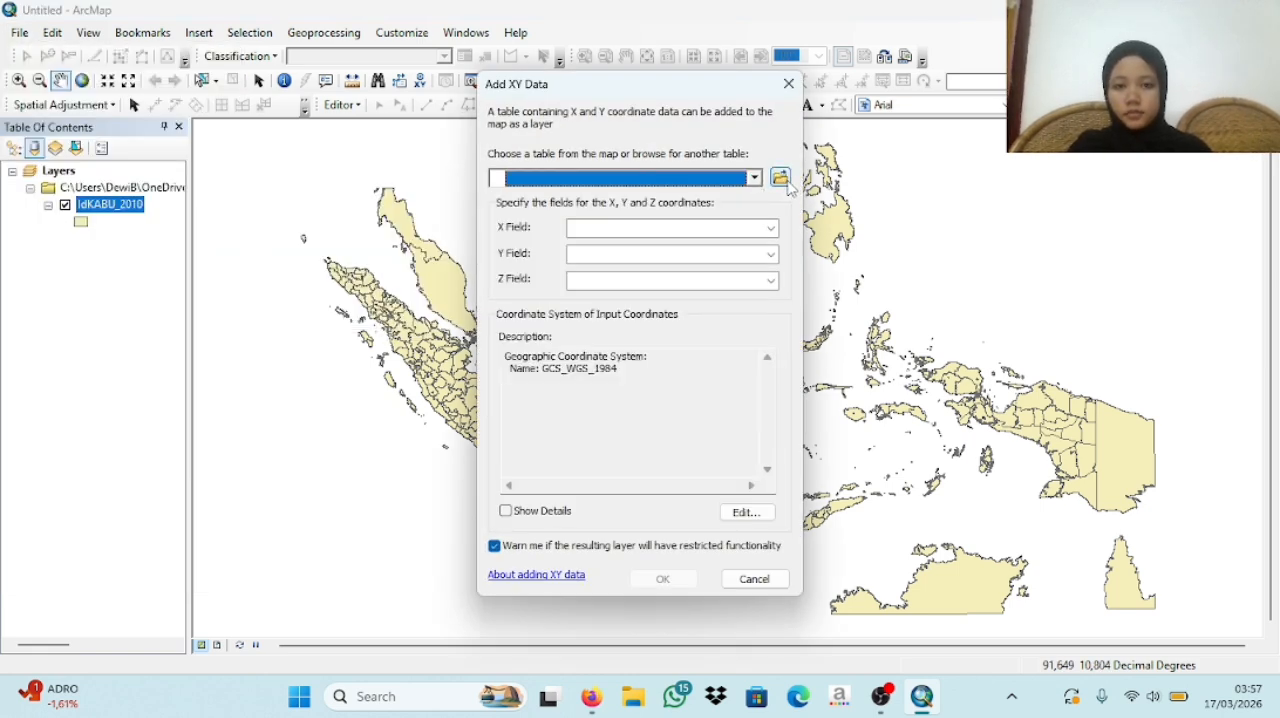
pyautogui.click(783, 179)
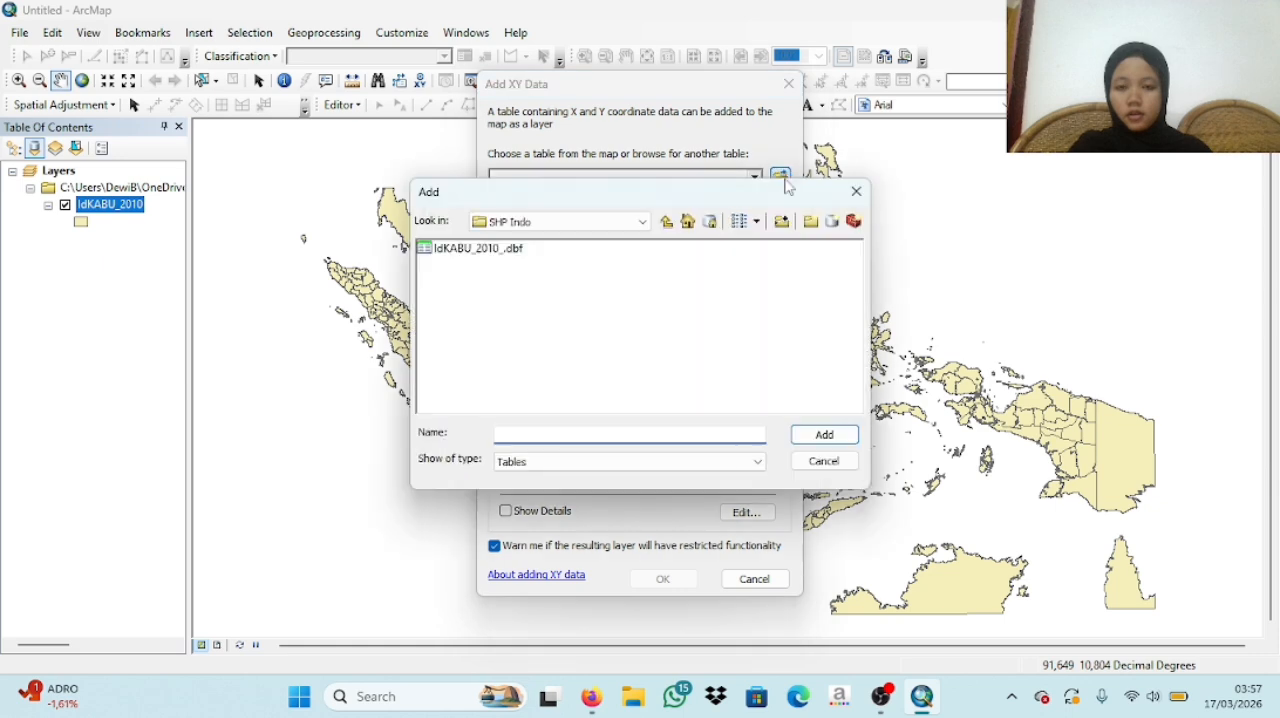
pyautogui.click(645, 220)
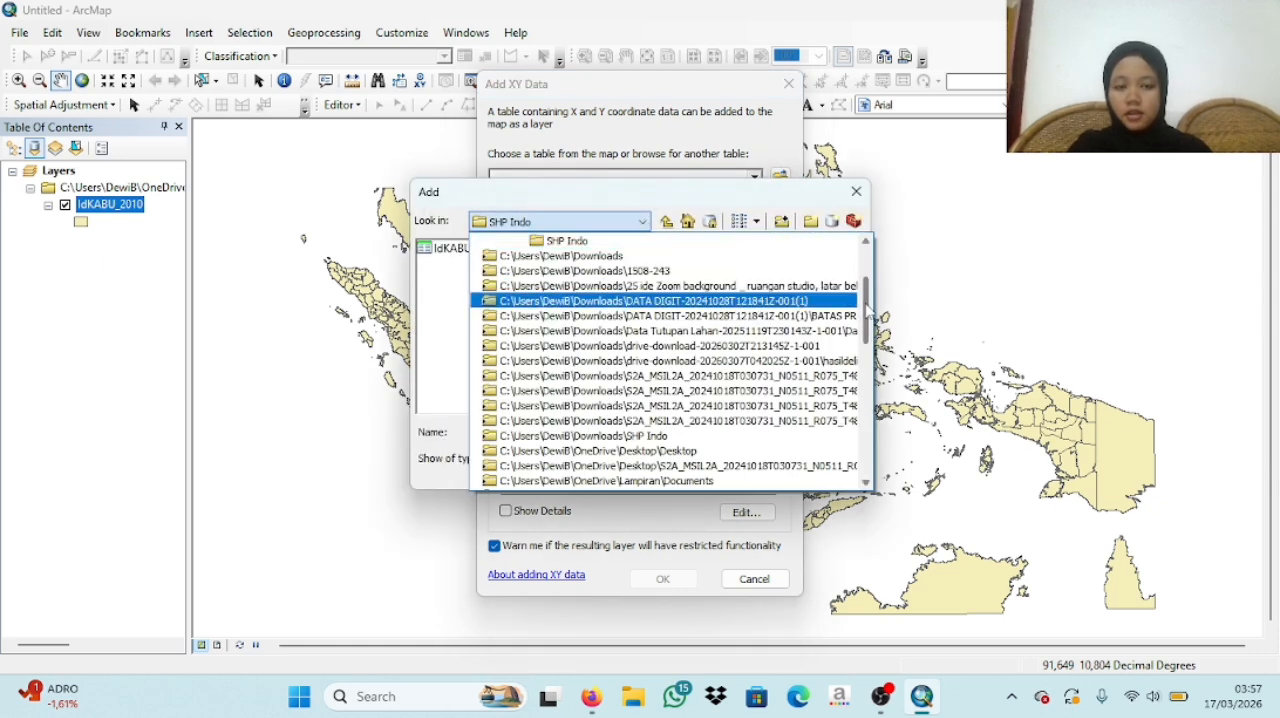
pyautogui.moveTo(866, 300); pyautogui.dragTo(866, 425)
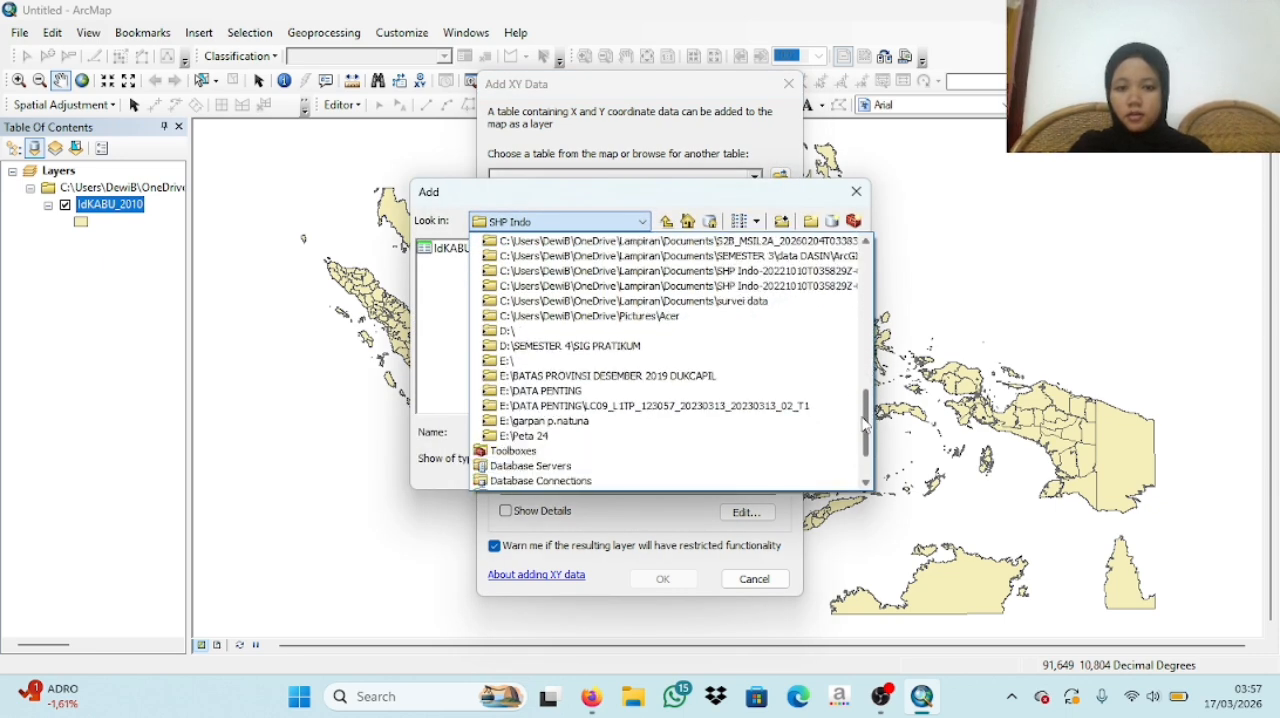
pyautogui.click(610, 346)
pyautogui.click(540, 250)
pyautogui.doubleClick(539, 256)
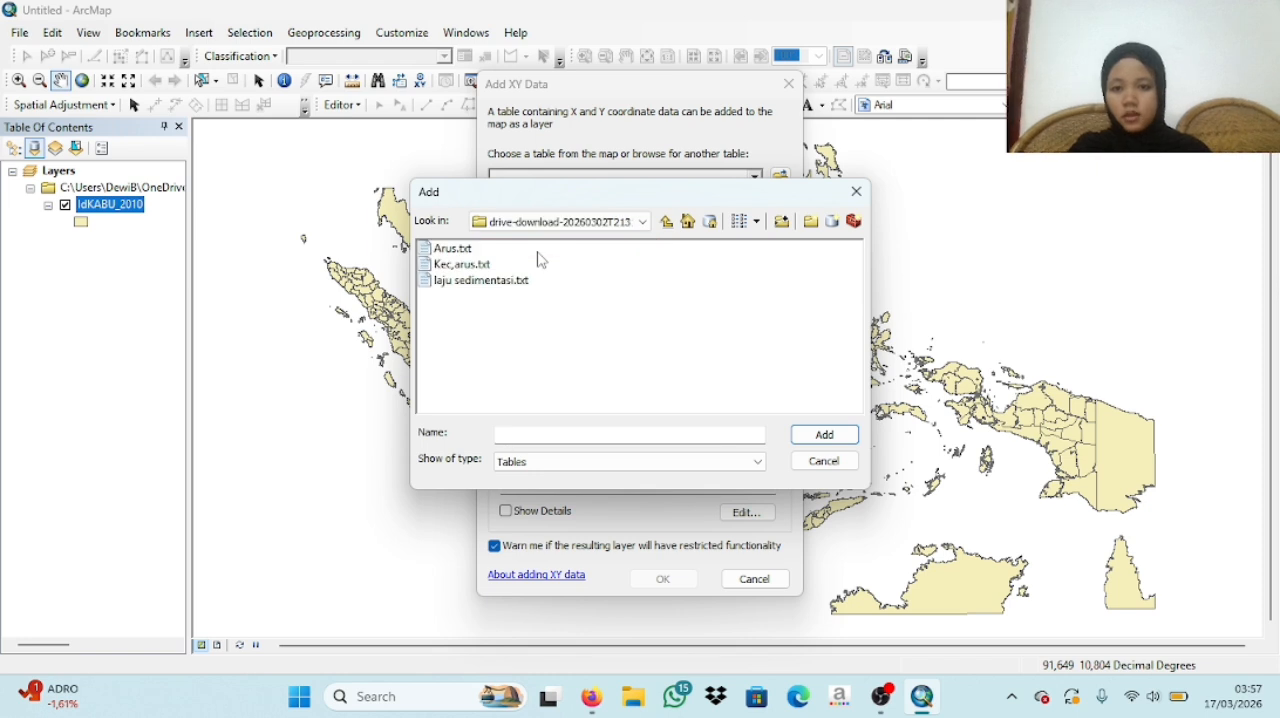
# - Choose Arus.txt as the table containing the XY coordinates
pyautogui.click(451, 252)
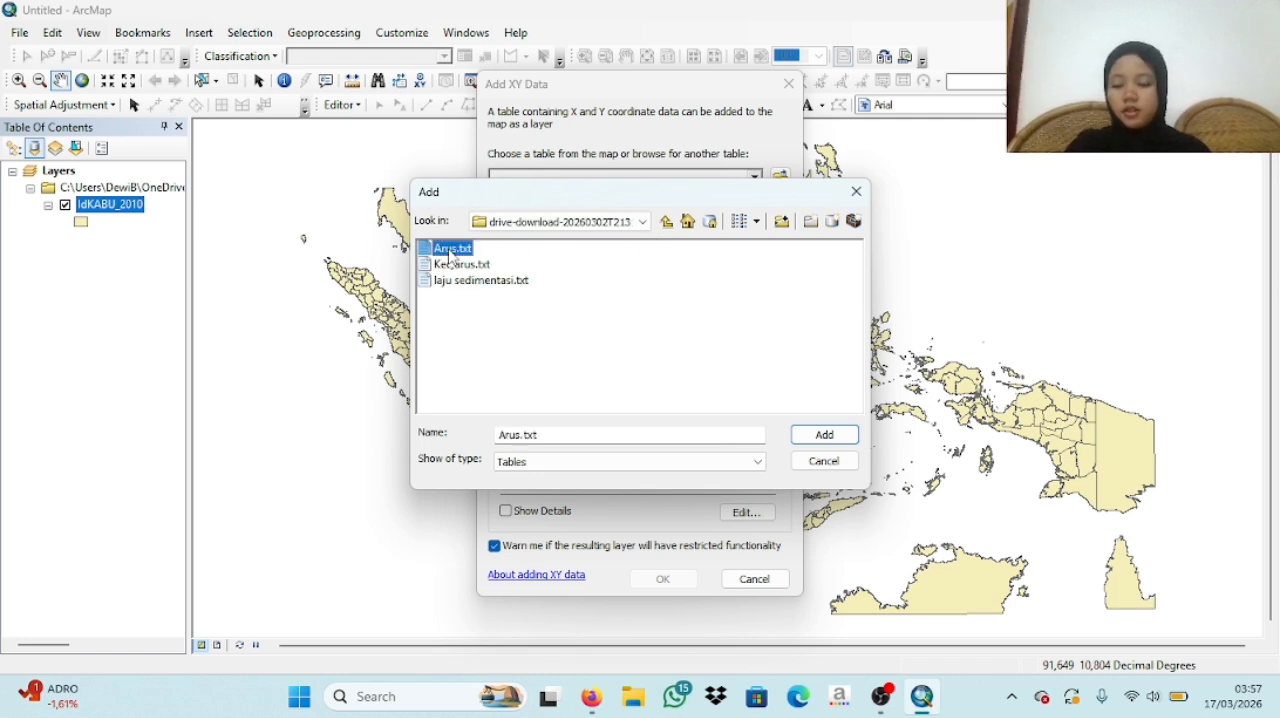
pyautogui.click(477, 284)
pyautogui.click(464, 250)
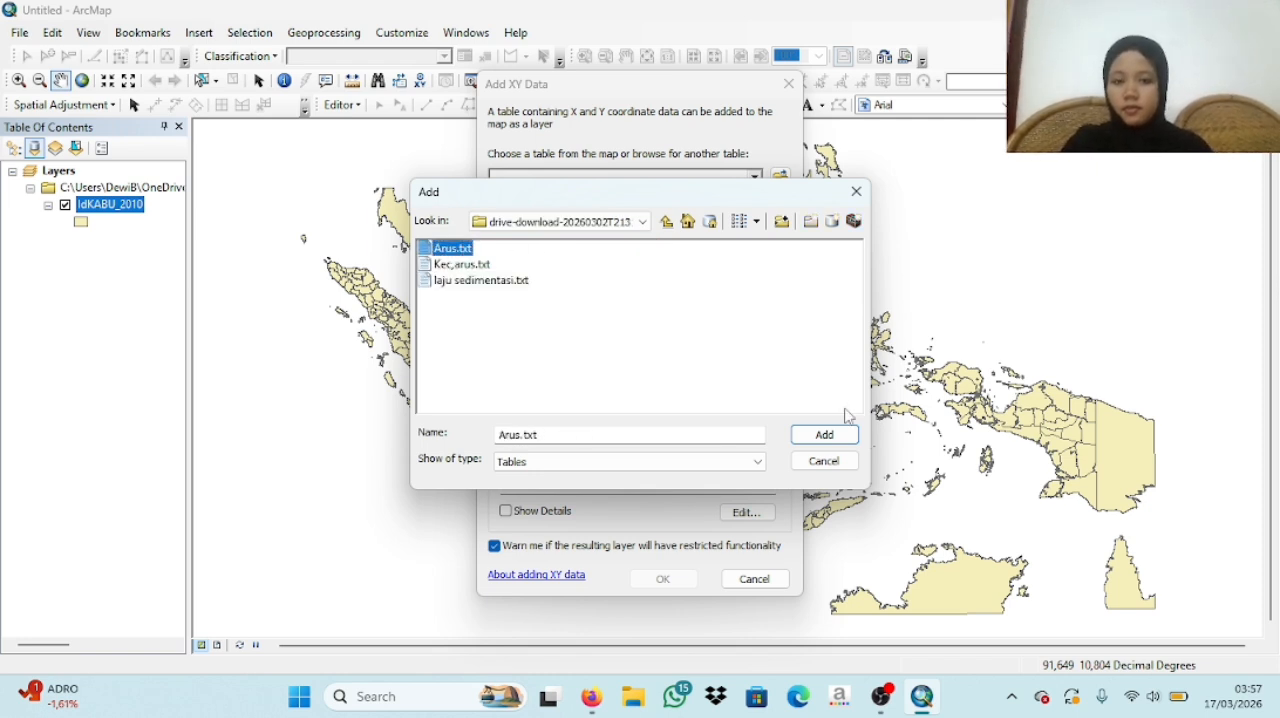
pyautogui.click(846, 436)
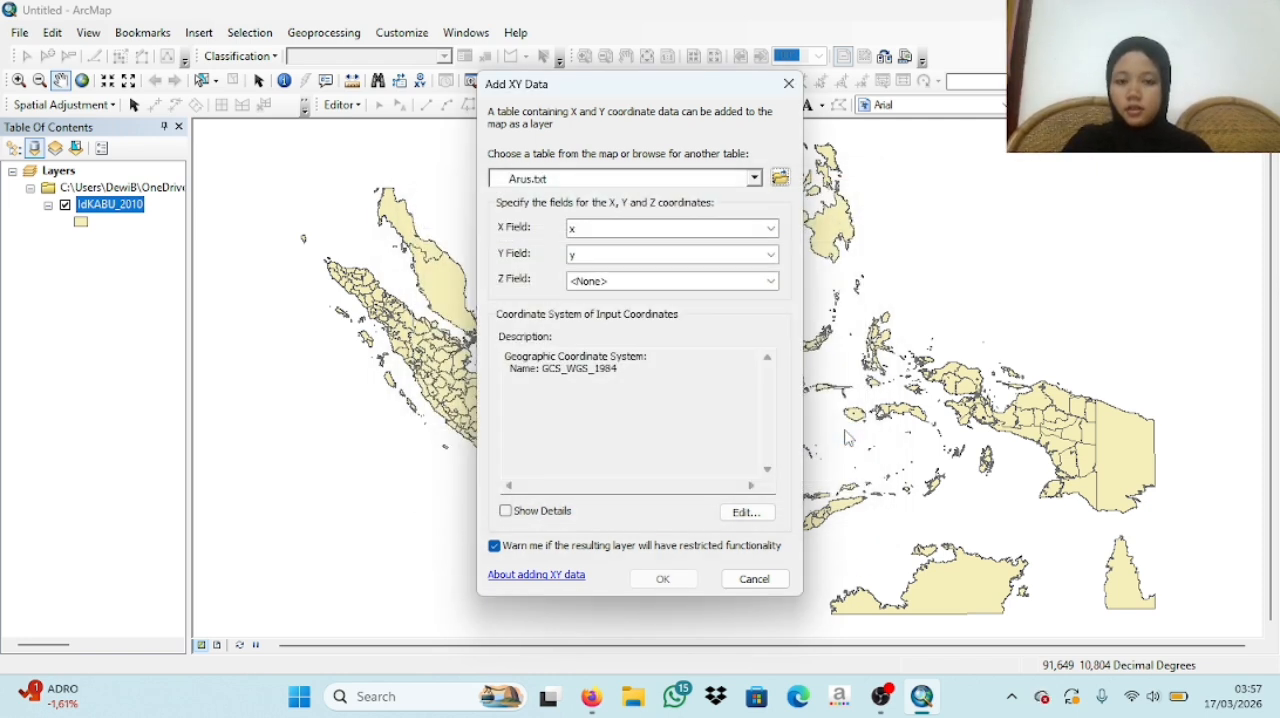
pyautogui.click(780, 180)
pyautogui.click(855, 192)
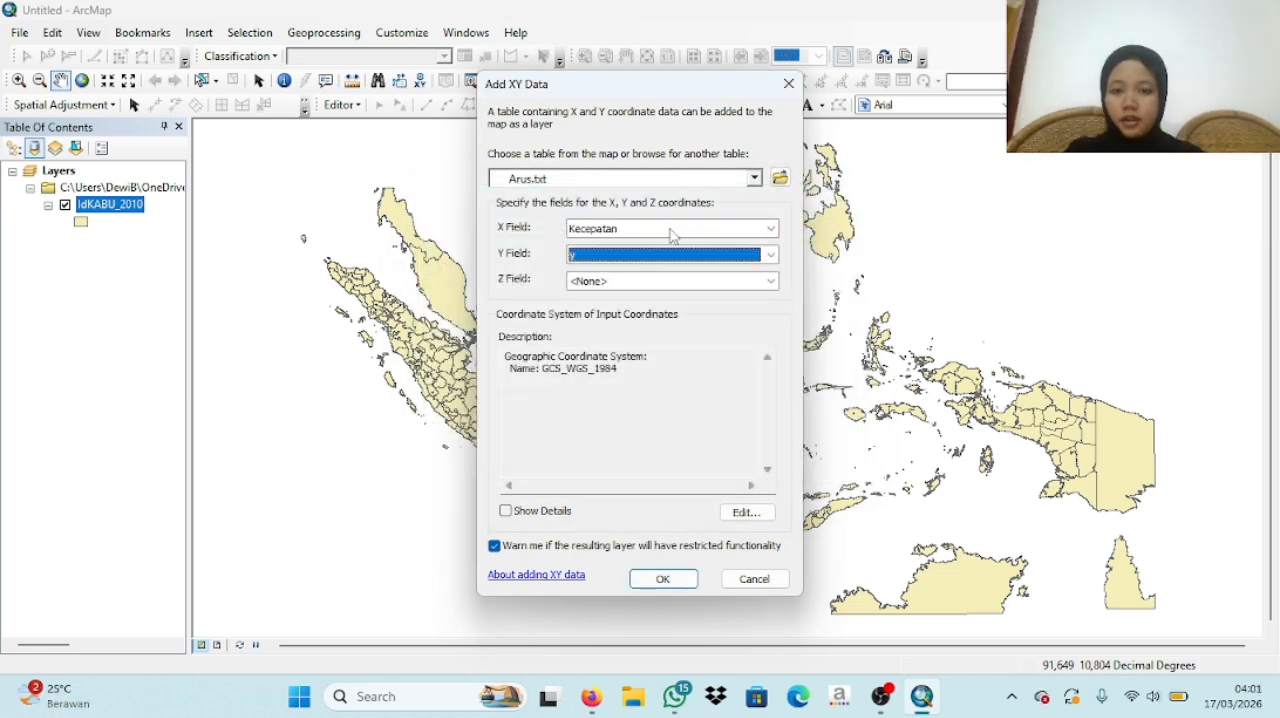
# - Use x as the X field, y as the Y field and Kecepatan as the Z field for Arus.txt
pyautogui.click(672, 230)
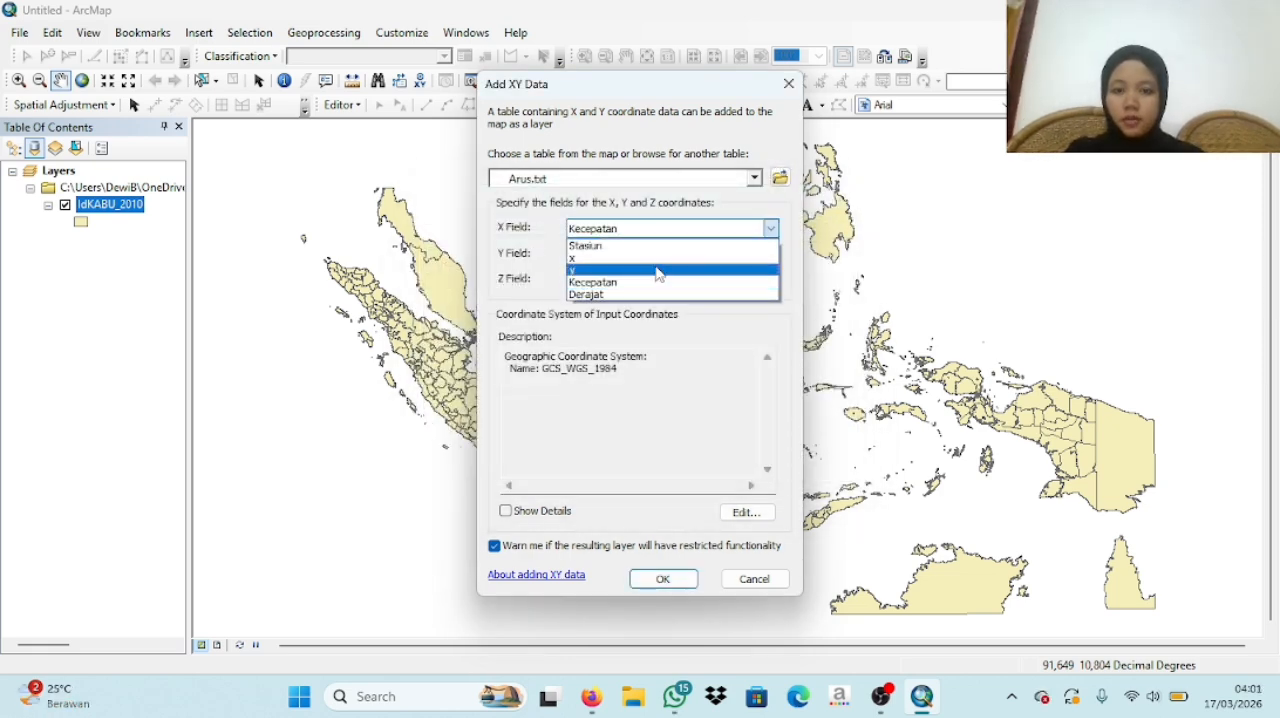
pyautogui.click(676, 258)
pyautogui.click(688, 287)
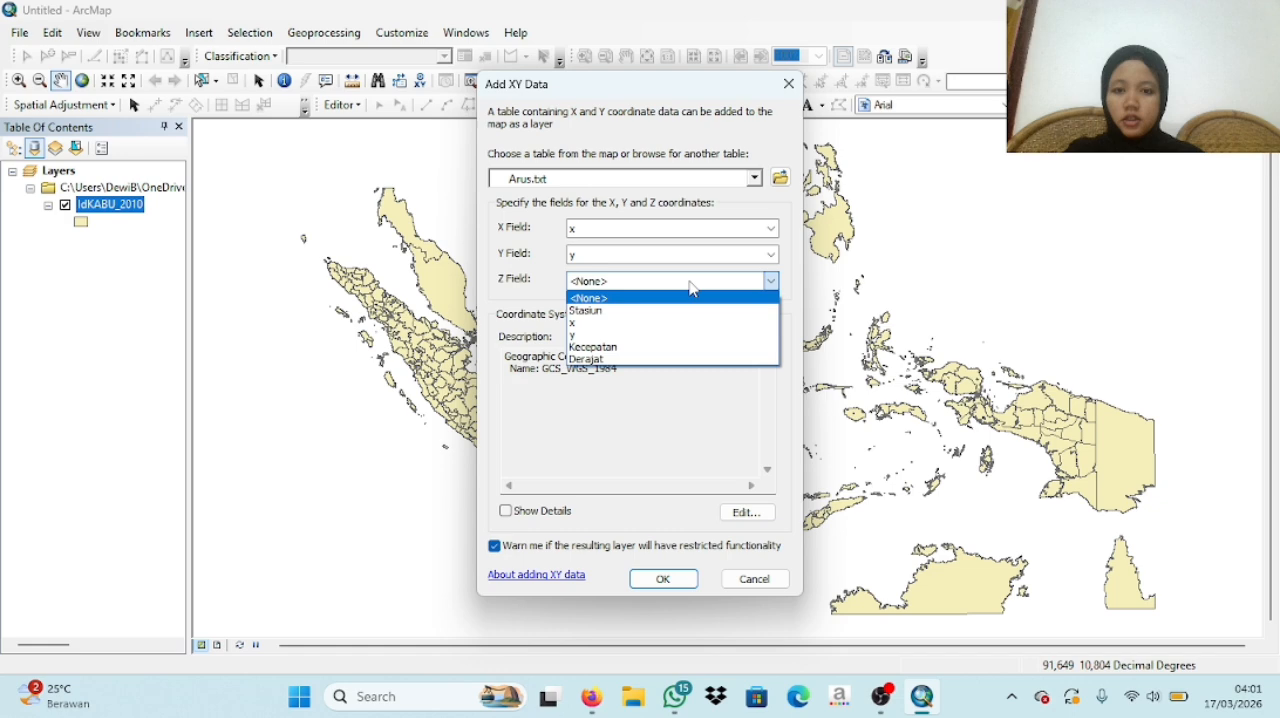
pyautogui.click(646, 360)
# - Assign the WGS 1984 coordinate system to the Arus.txt points and add them to the map as a layer
pyautogui.click(746, 513)
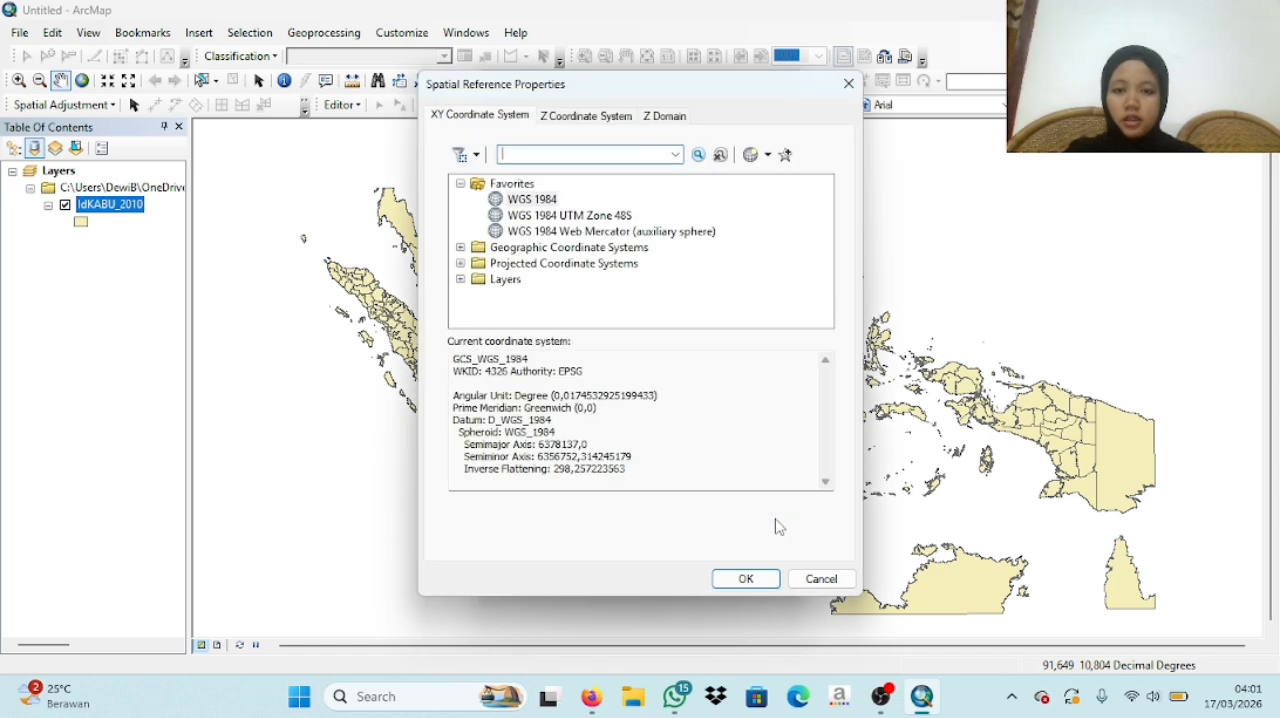
pyautogui.click(531, 202)
pyautogui.click(748, 580)
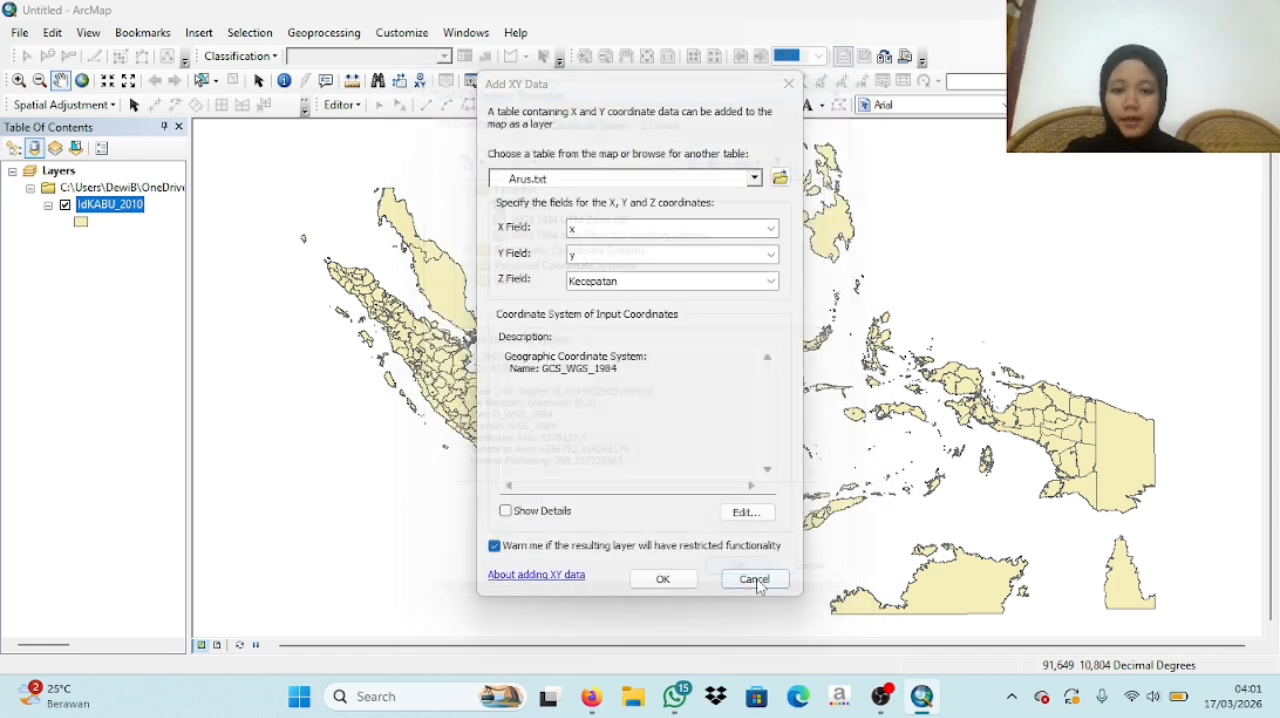
pyautogui.click(679, 584)
pyautogui.click(710, 446)
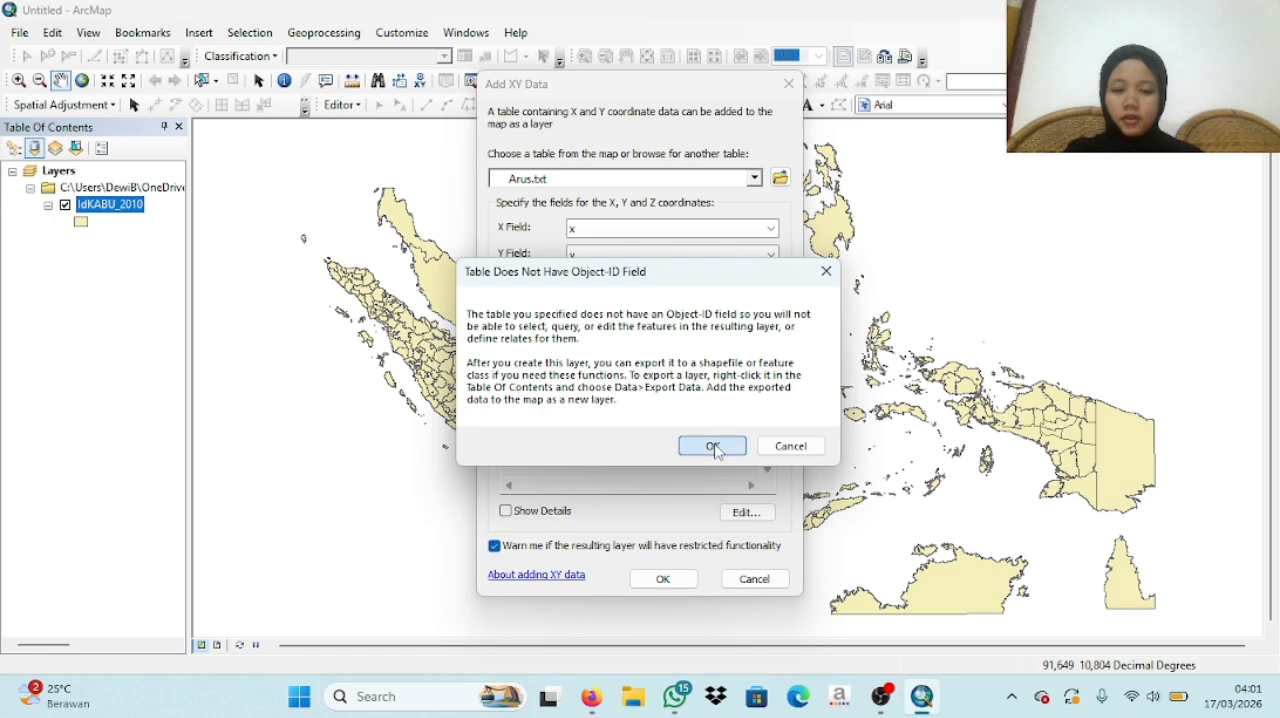
# - Start another XY data import using the Kec,arus.txt table, with Kecepatan as the Z field
pyautogui.click(19, 32)
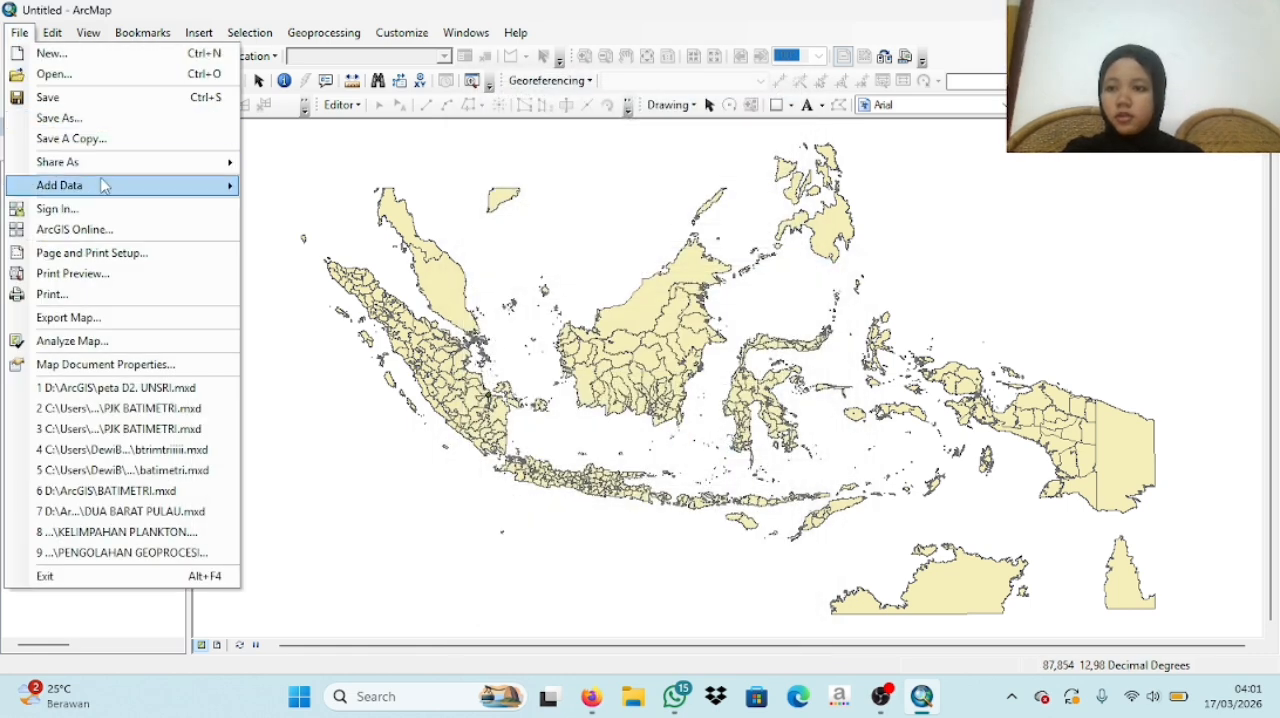
pyautogui.moveTo(107, 186)
pyautogui.click(302, 255)
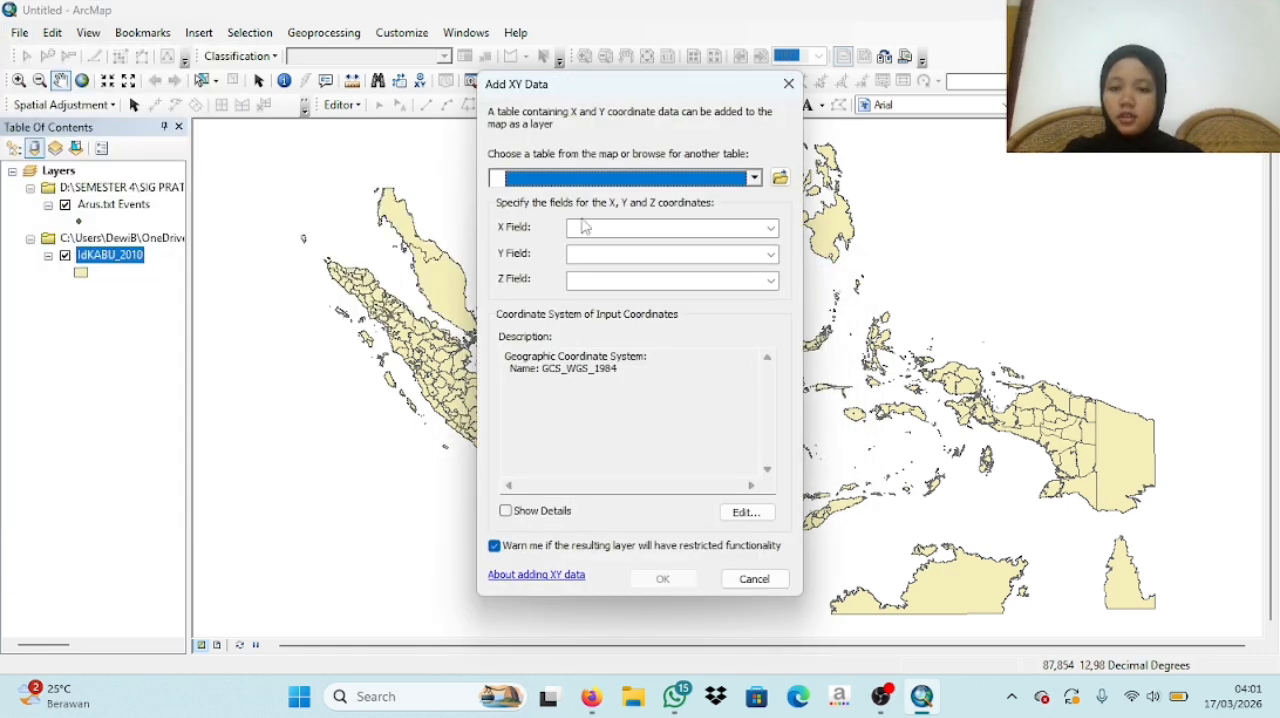
pyautogui.click(779, 178)
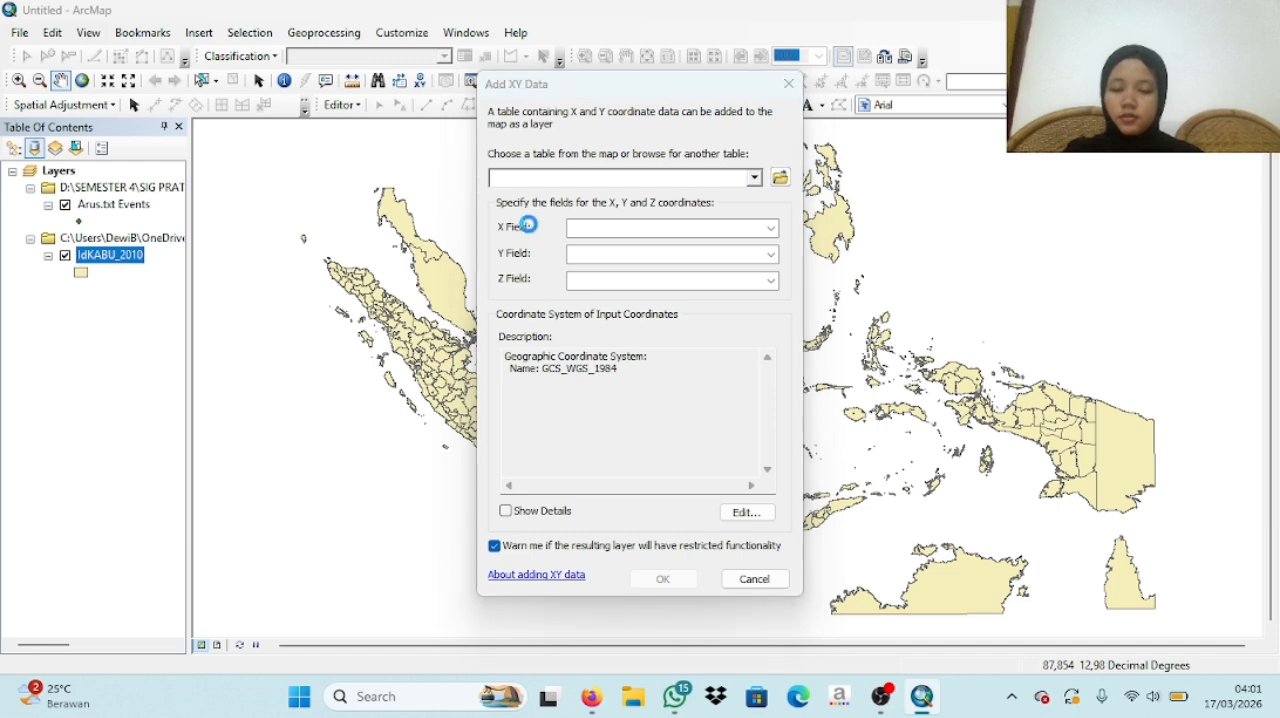
pyautogui.click(462, 264)
pyautogui.click(822, 438)
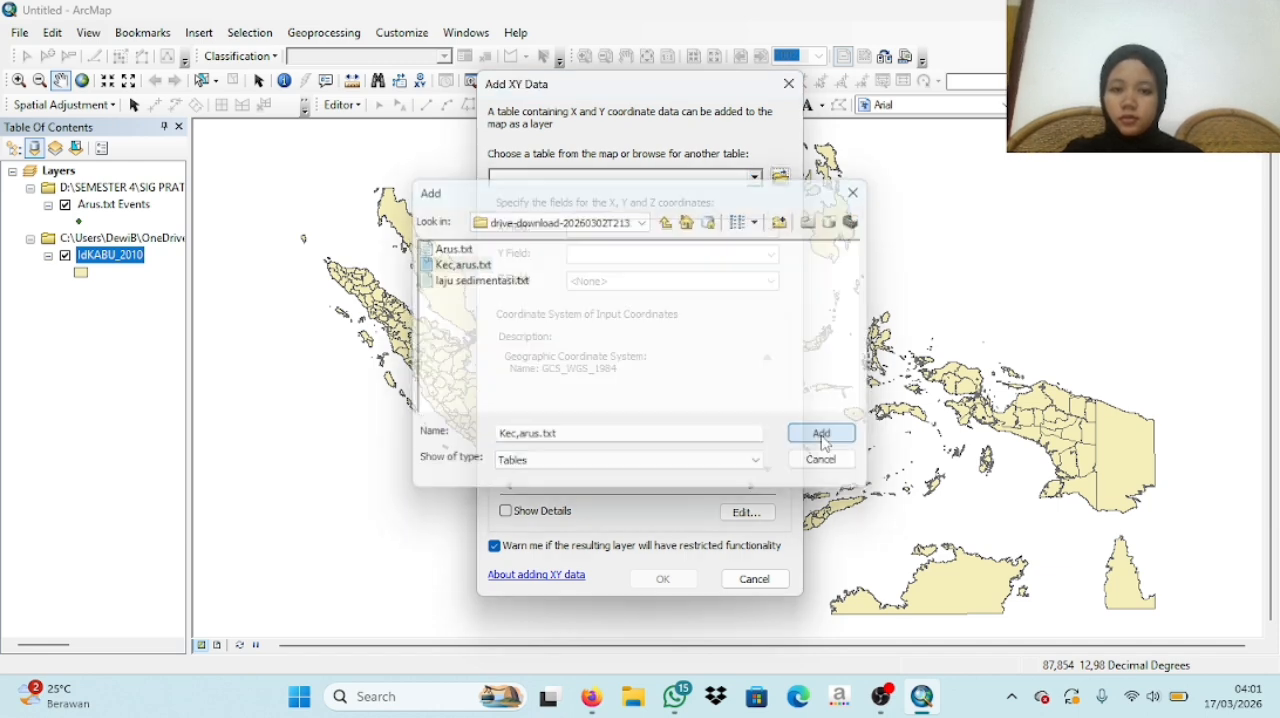
pyautogui.click(736, 281)
pyautogui.click(683, 336)
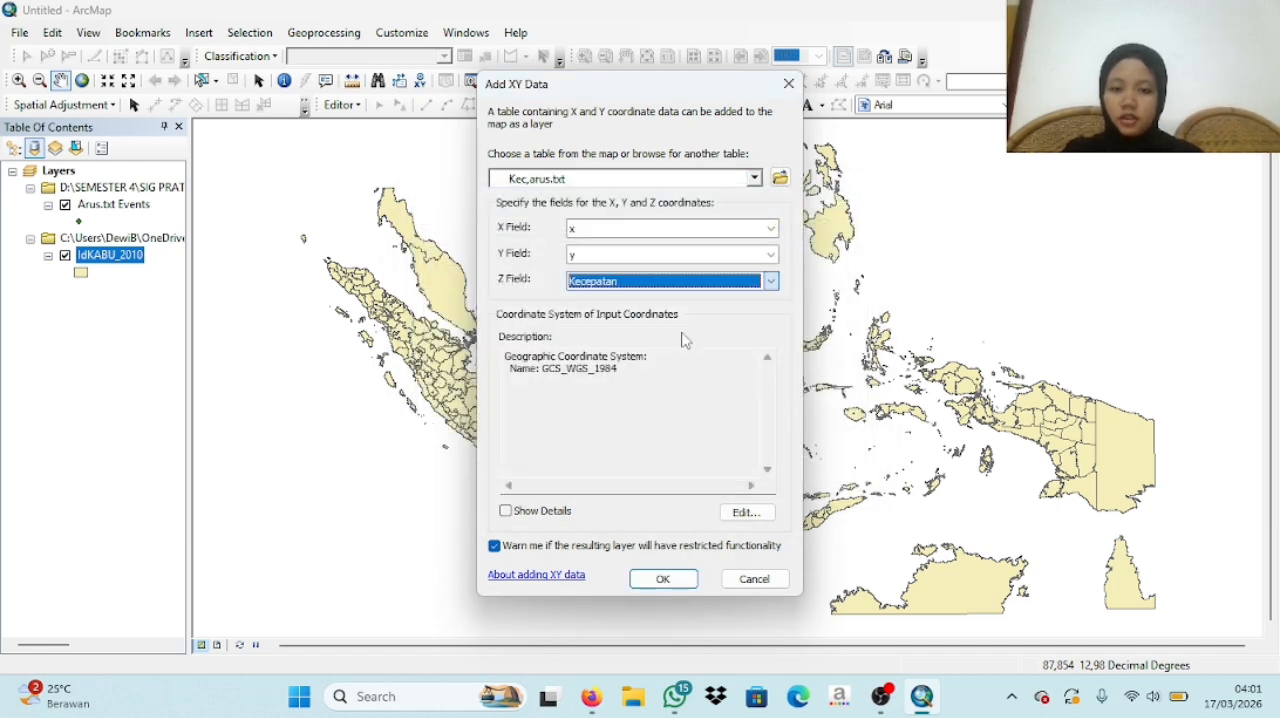
# - Assign the WGS 1984 coordinate system to the Kec,arus.txt points and add them to the map as a layer
pyautogui.click(746, 511)
pyautogui.click(540, 200)
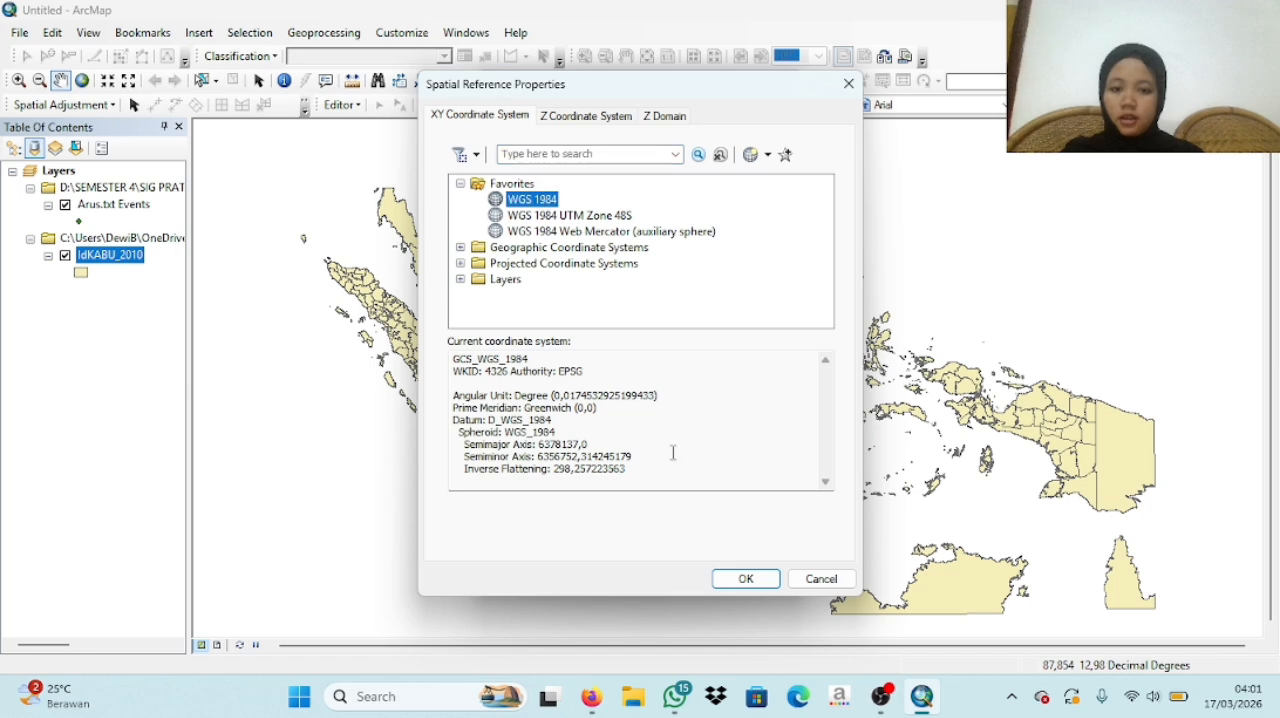
pyautogui.click(748, 579)
pyautogui.click(663, 579)
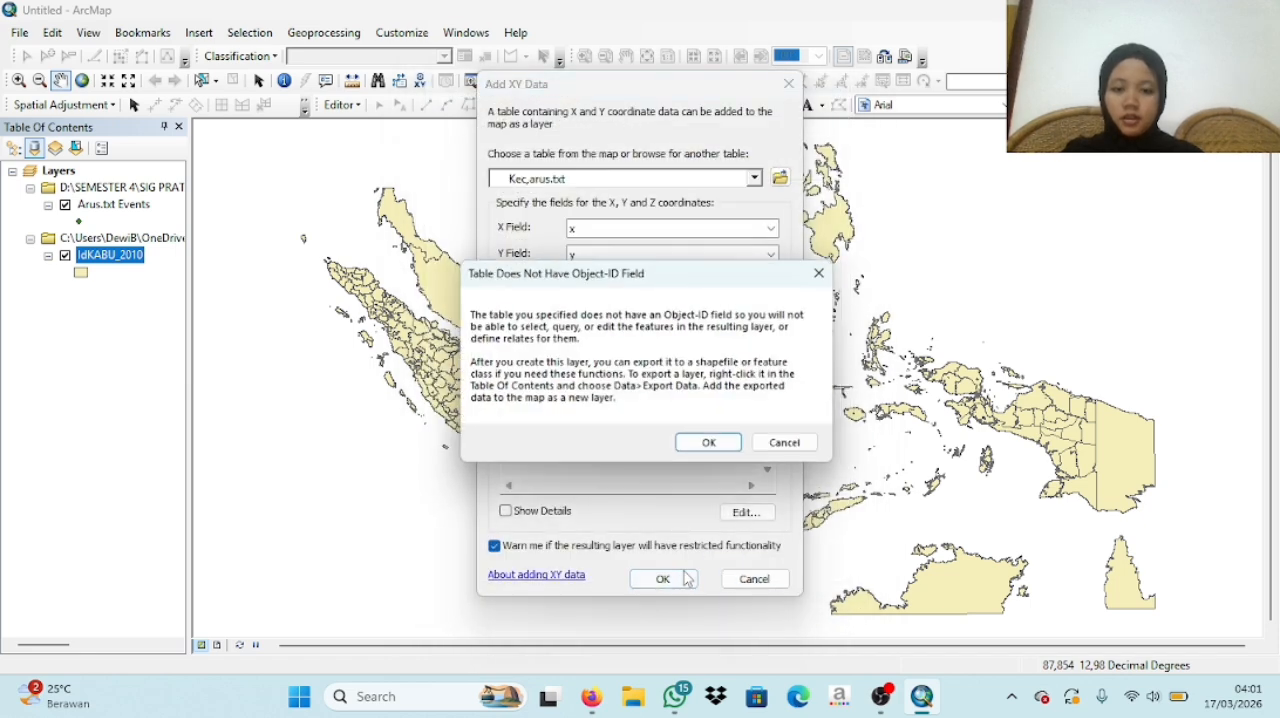
pyautogui.click(699, 452)
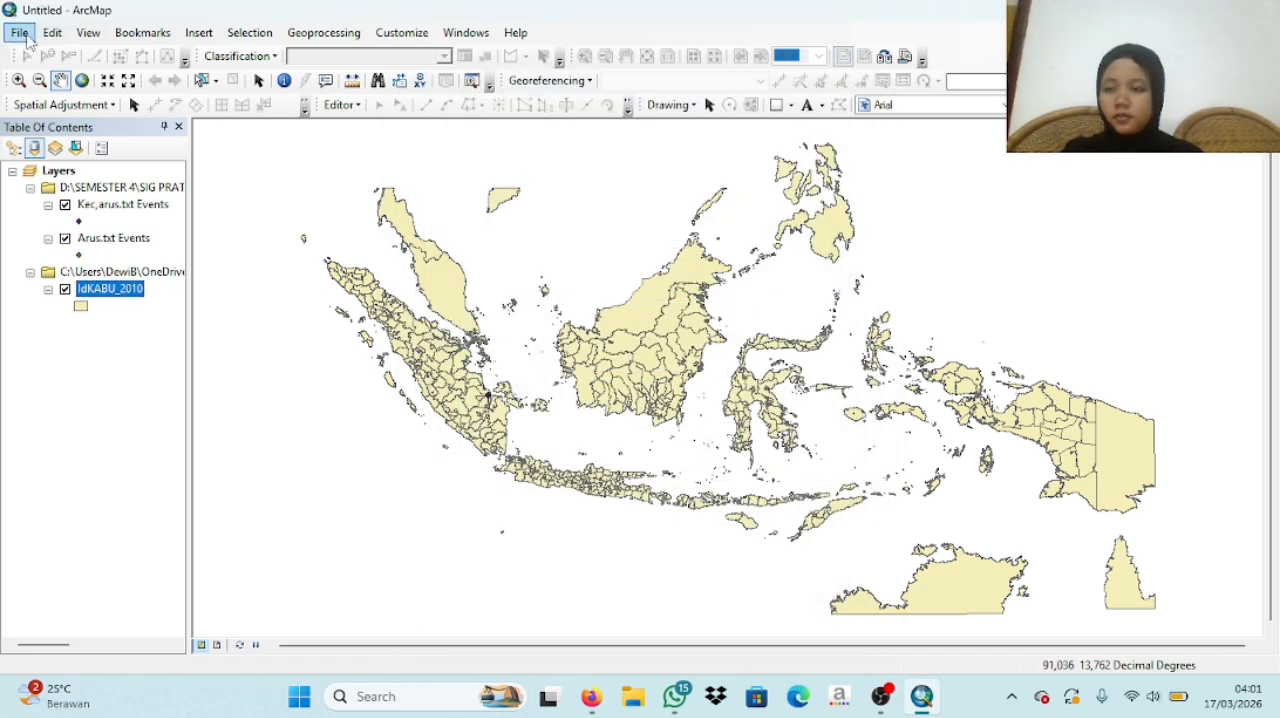
pyautogui.click(19, 32)
pyautogui.moveTo(100, 185)
pyautogui.click(265, 185)
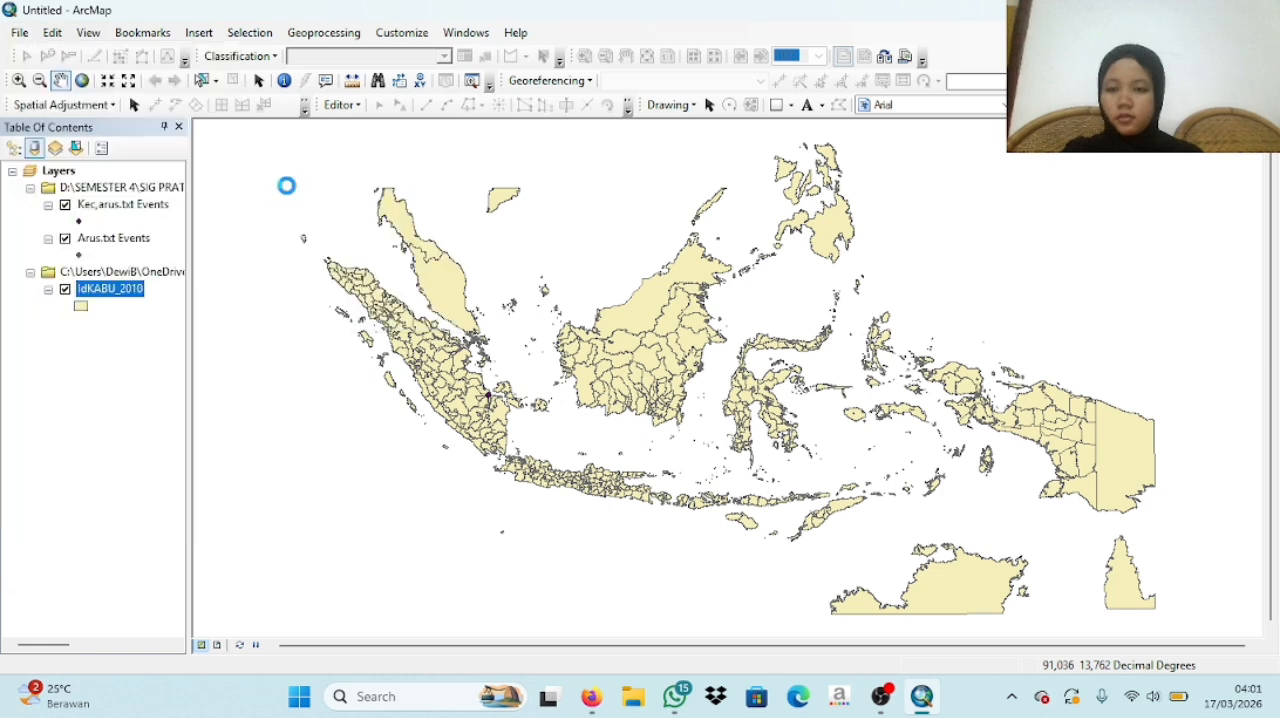
pyautogui.click(855, 191)
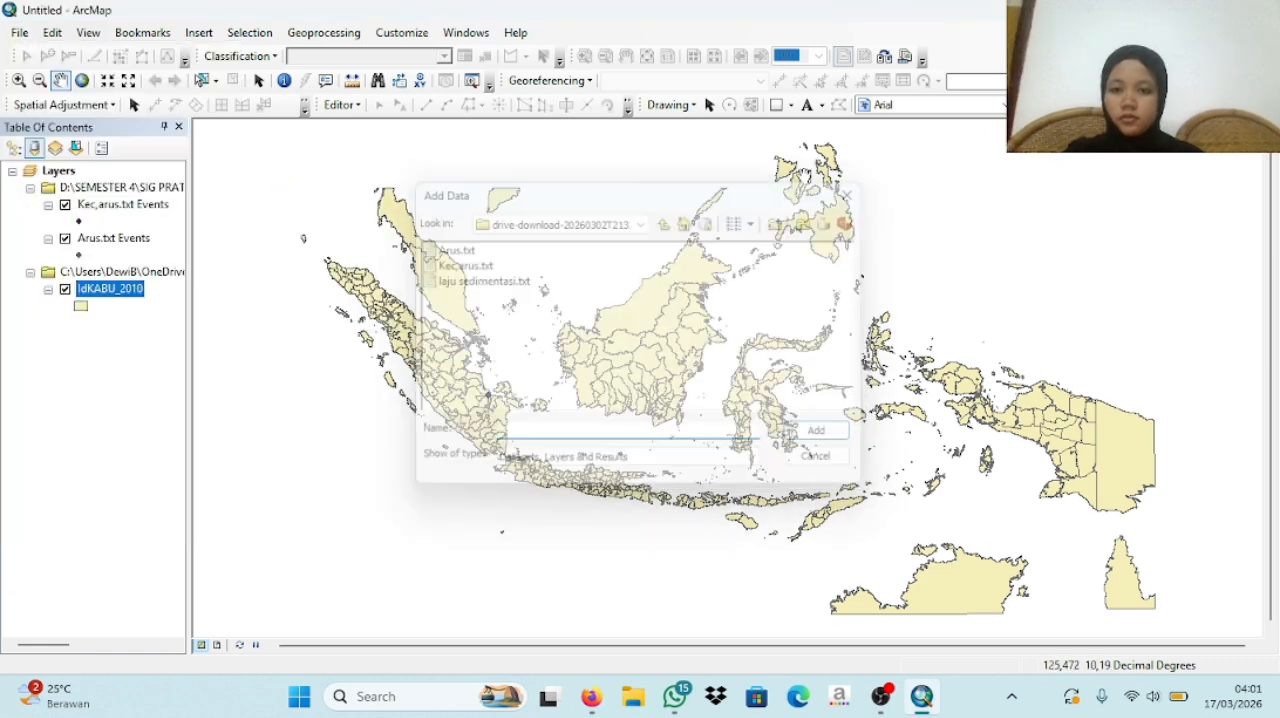
# - Start an XY data import from the laju sedimentasi.txt table, with y as the Z field
pyautogui.click(19, 32)
pyautogui.moveTo(100, 185)
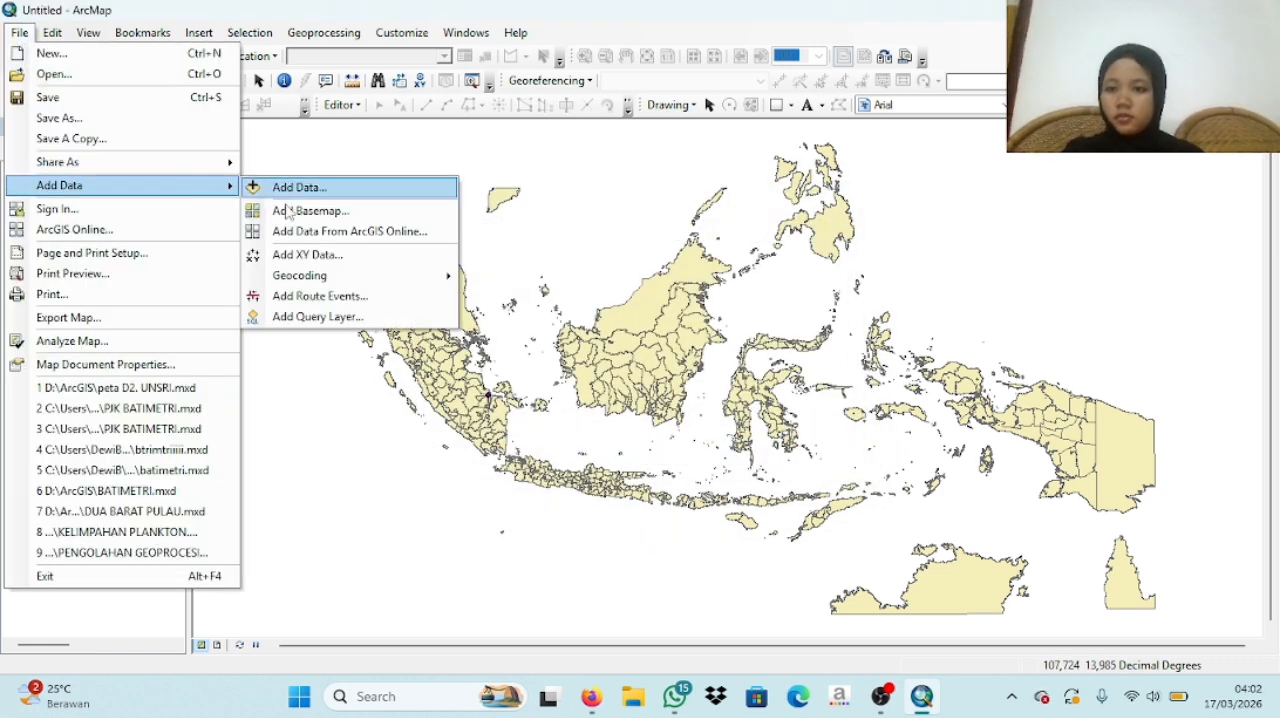
pyautogui.click(322, 256)
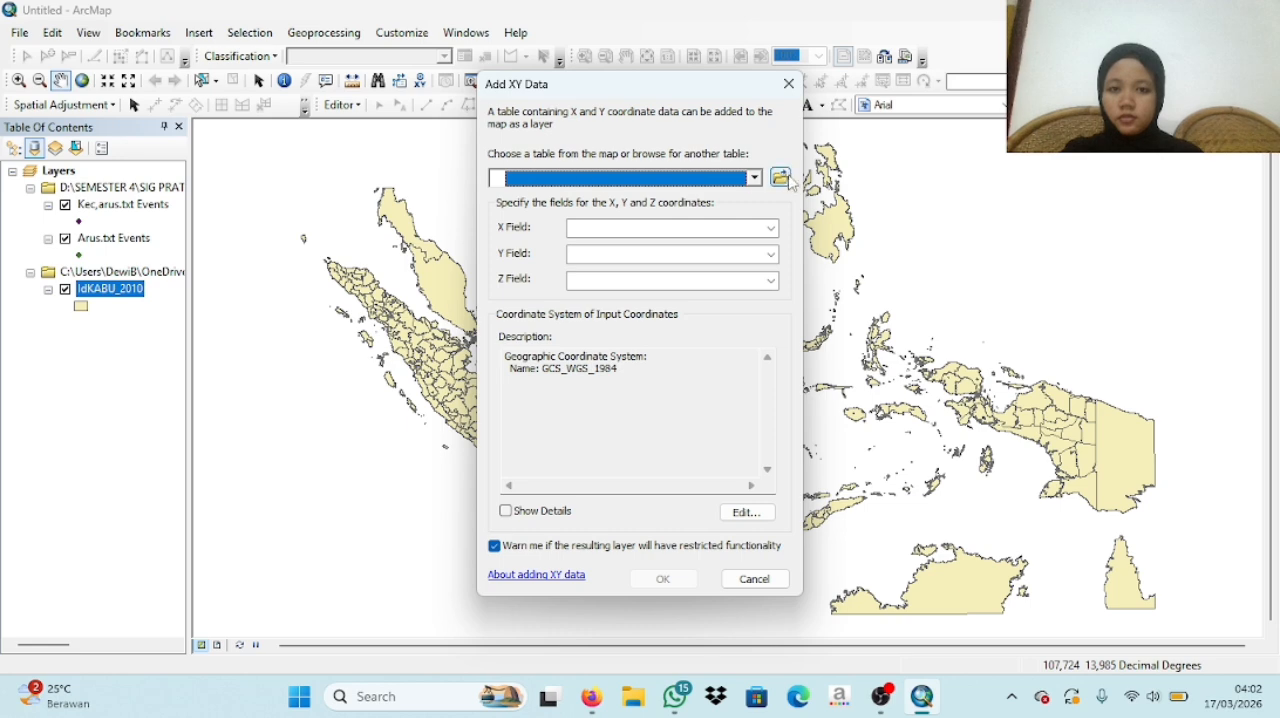
pyautogui.click(784, 177)
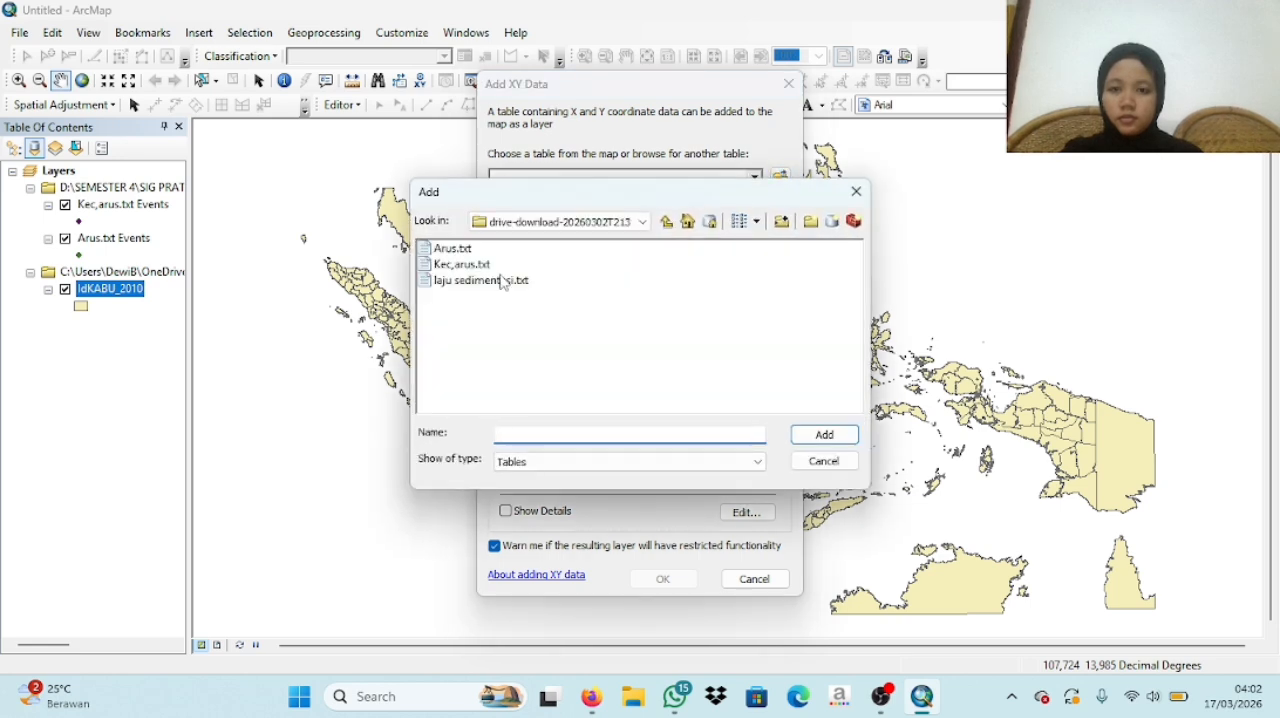
pyautogui.click(500, 280)
pyautogui.click(830, 440)
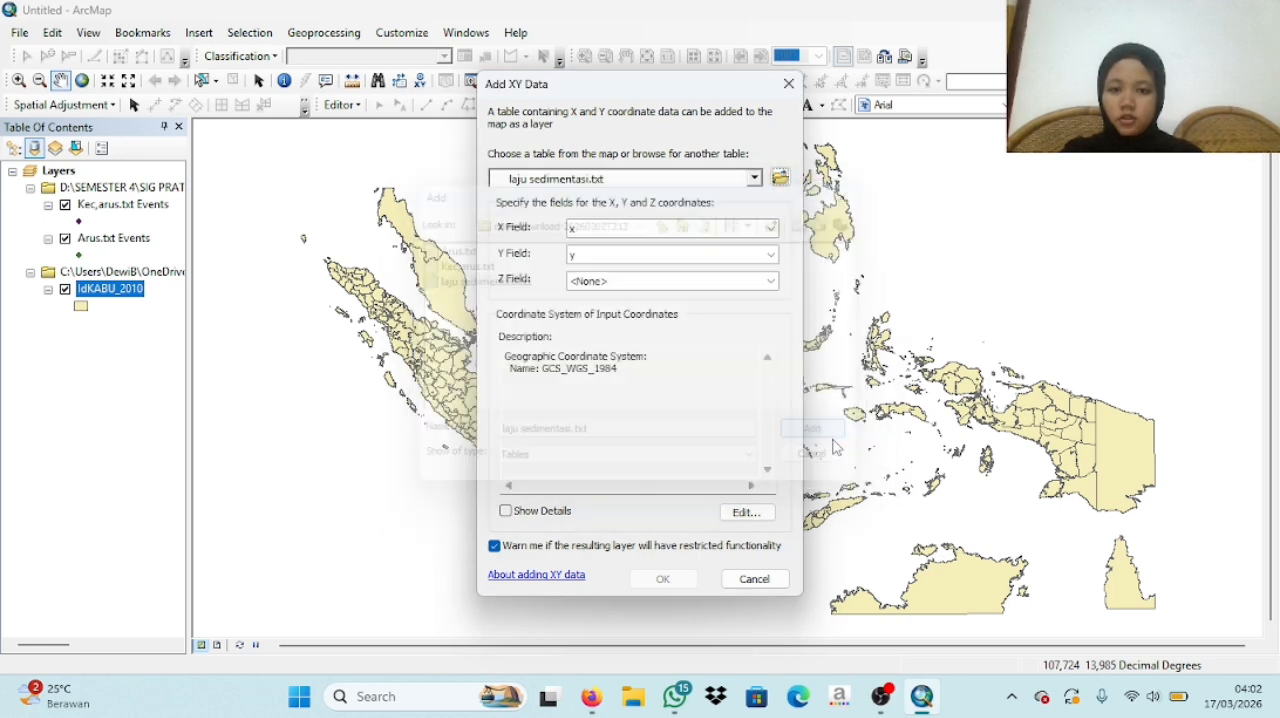
pyautogui.click(752, 286)
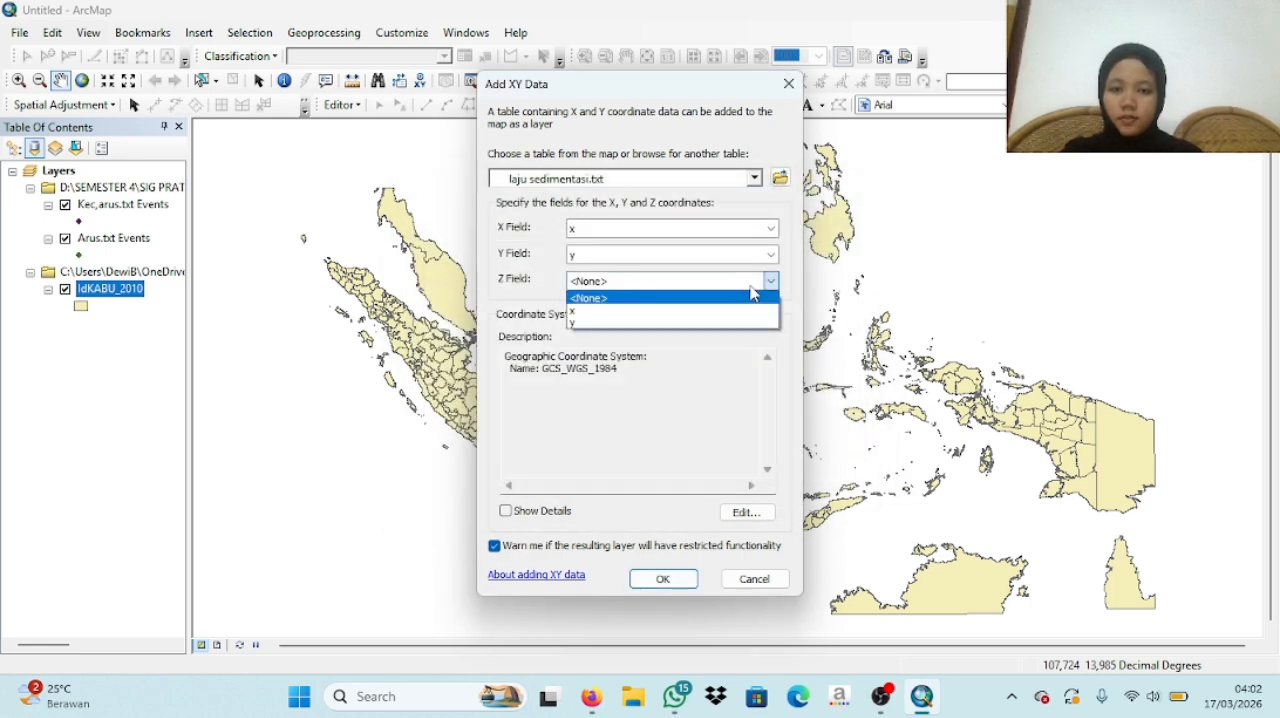
pyautogui.click(615, 323)
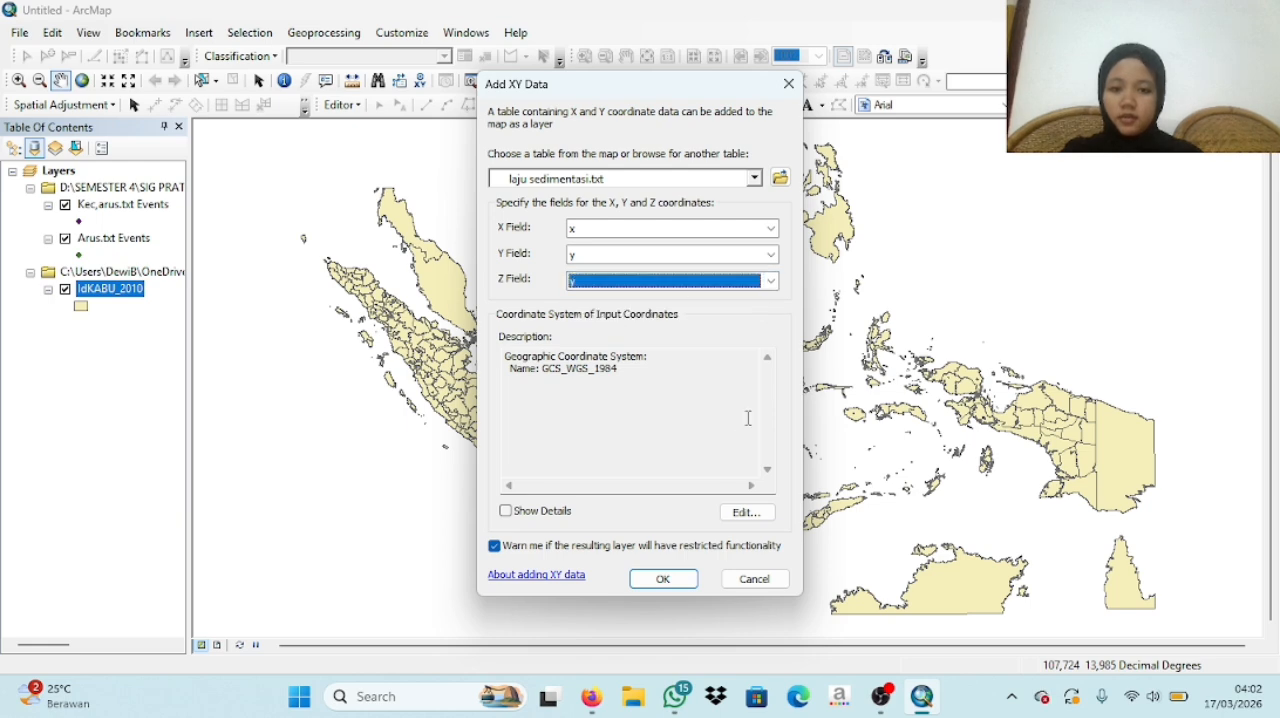
# - Assign the WGS 1984 coordinate system to the laju sedimentasi.txt points and add them to the map as a layer
pyautogui.click(740, 512)
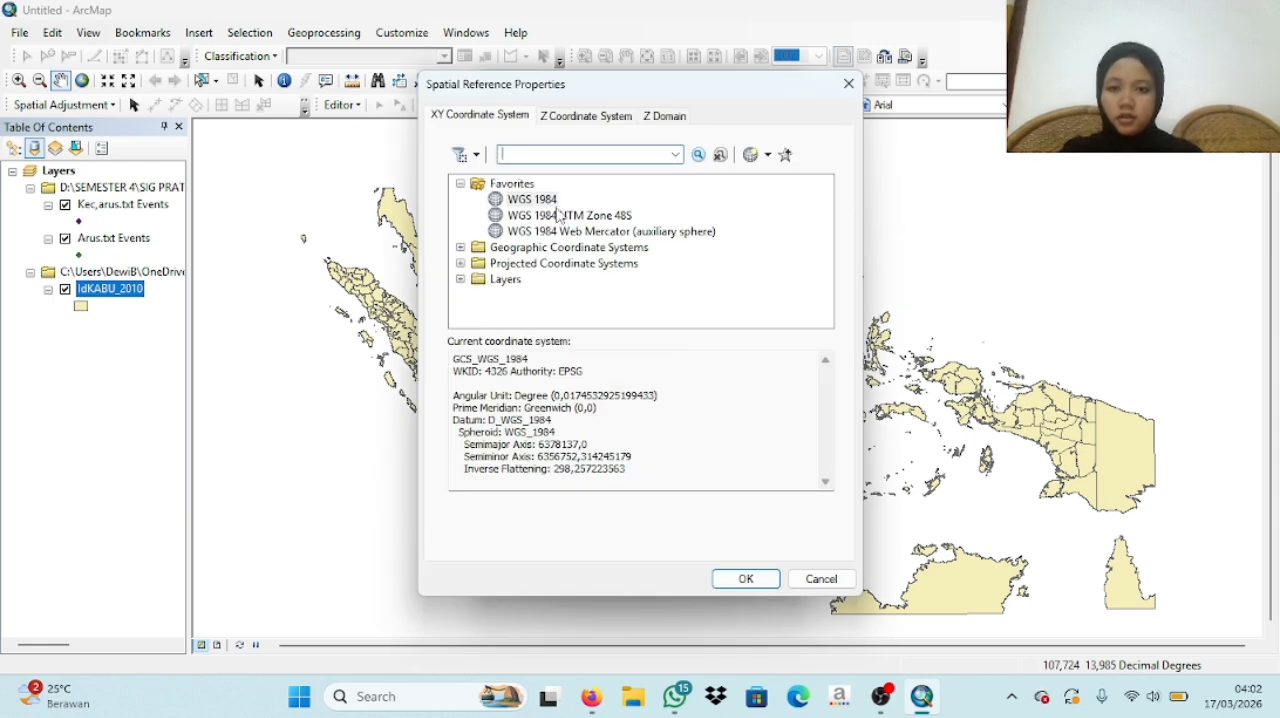
pyautogui.click(553, 203)
pyautogui.click(745, 579)
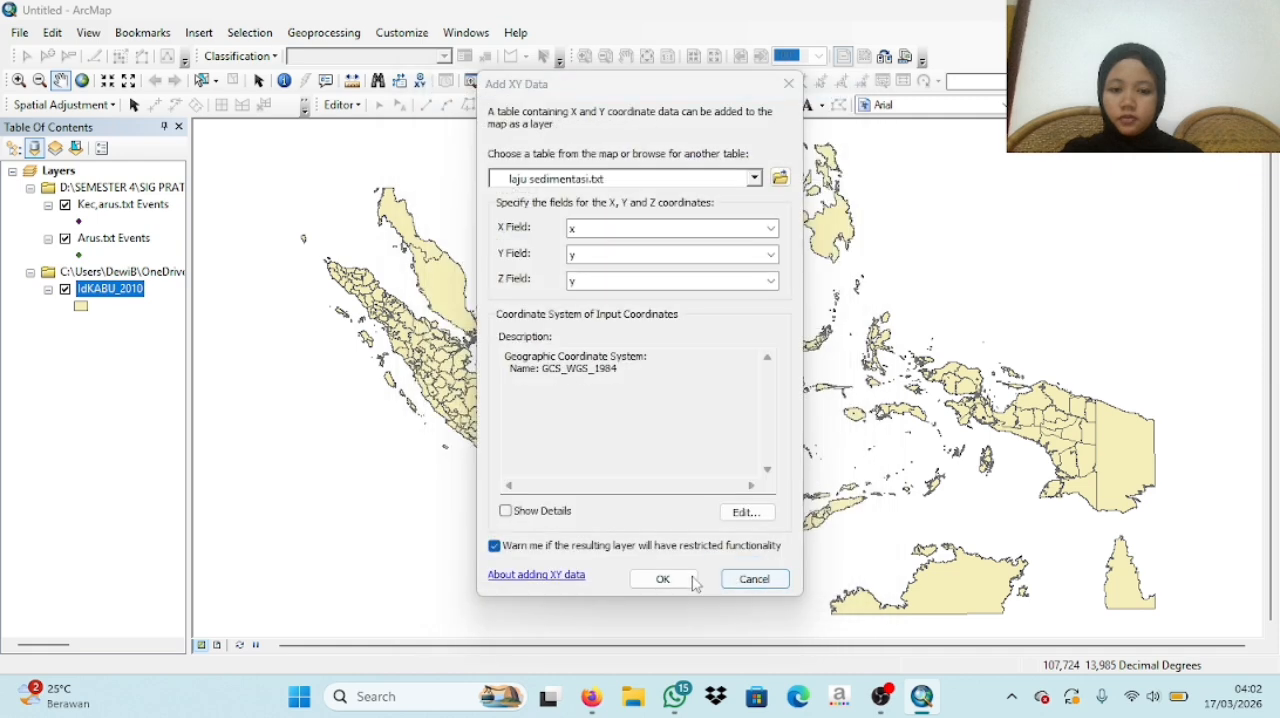
pyautogui.click(693, 581)
pyautogui.click(707, 447)
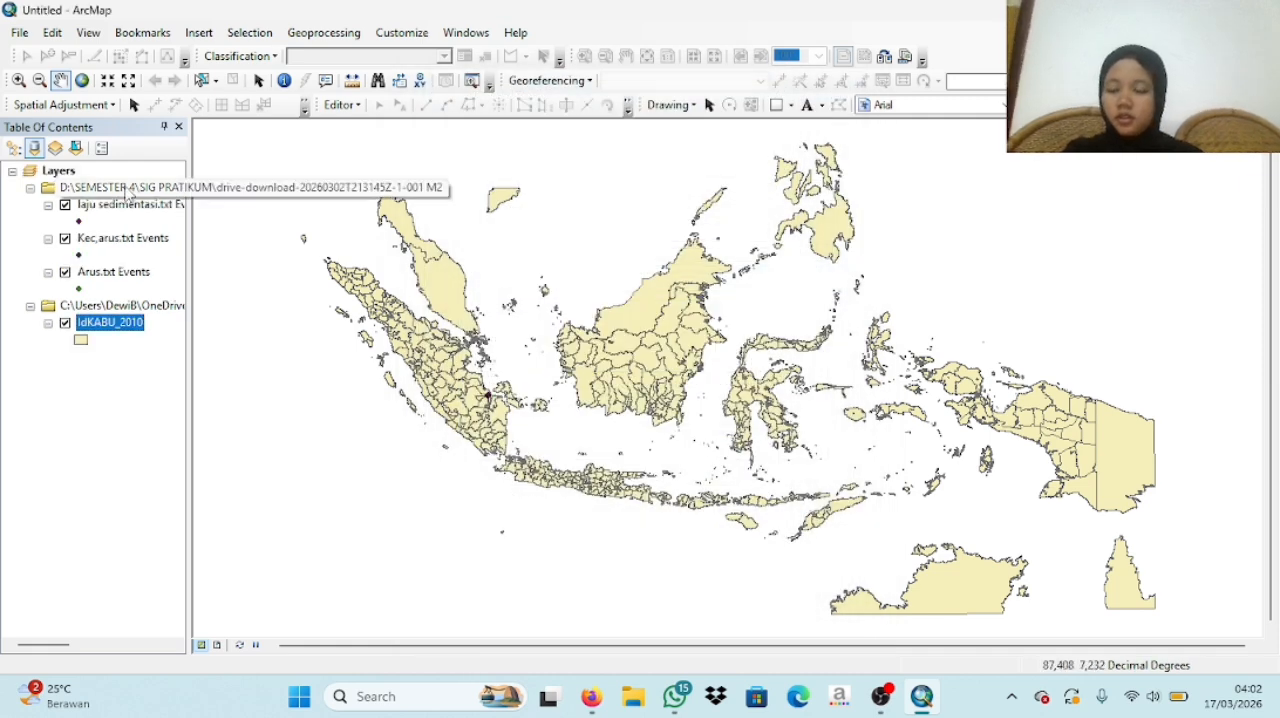
# - Zoom the map to the extent of the Arus.txt Events layer
pyautogui.rightClick(130, 330)
pyautogui.click(242, 364)
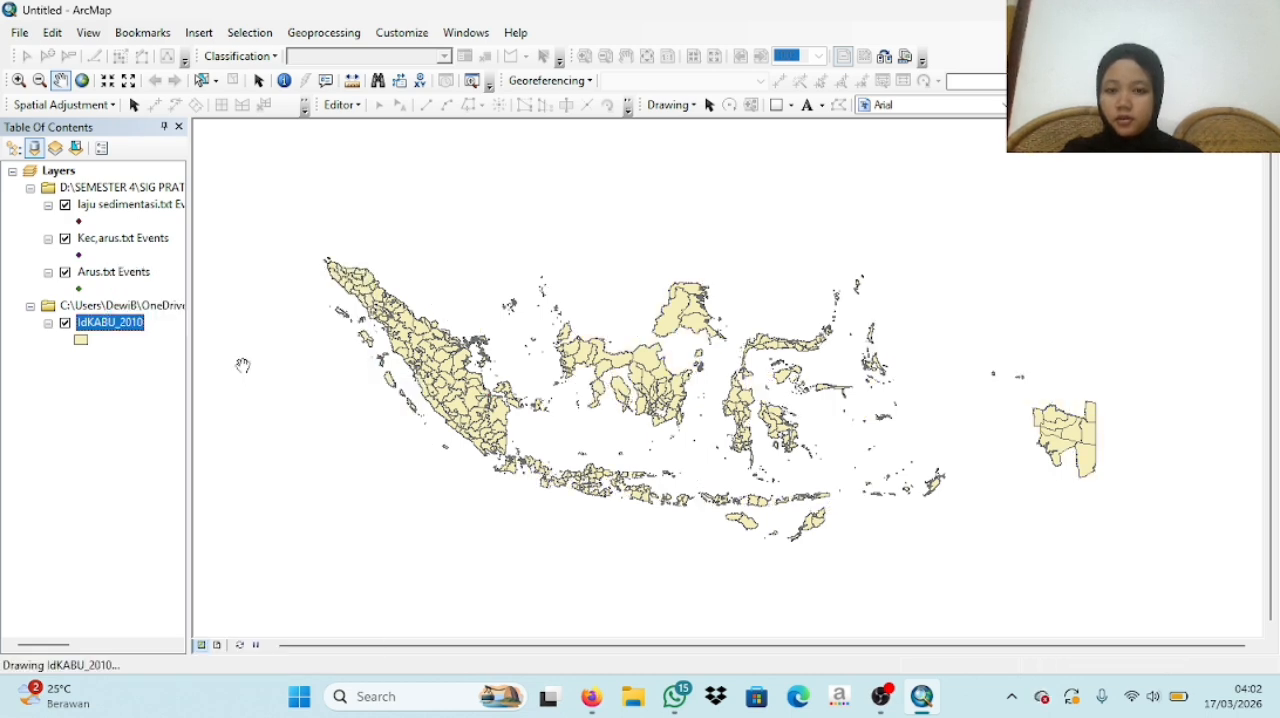
pyautogui.rightClick(136, 331)
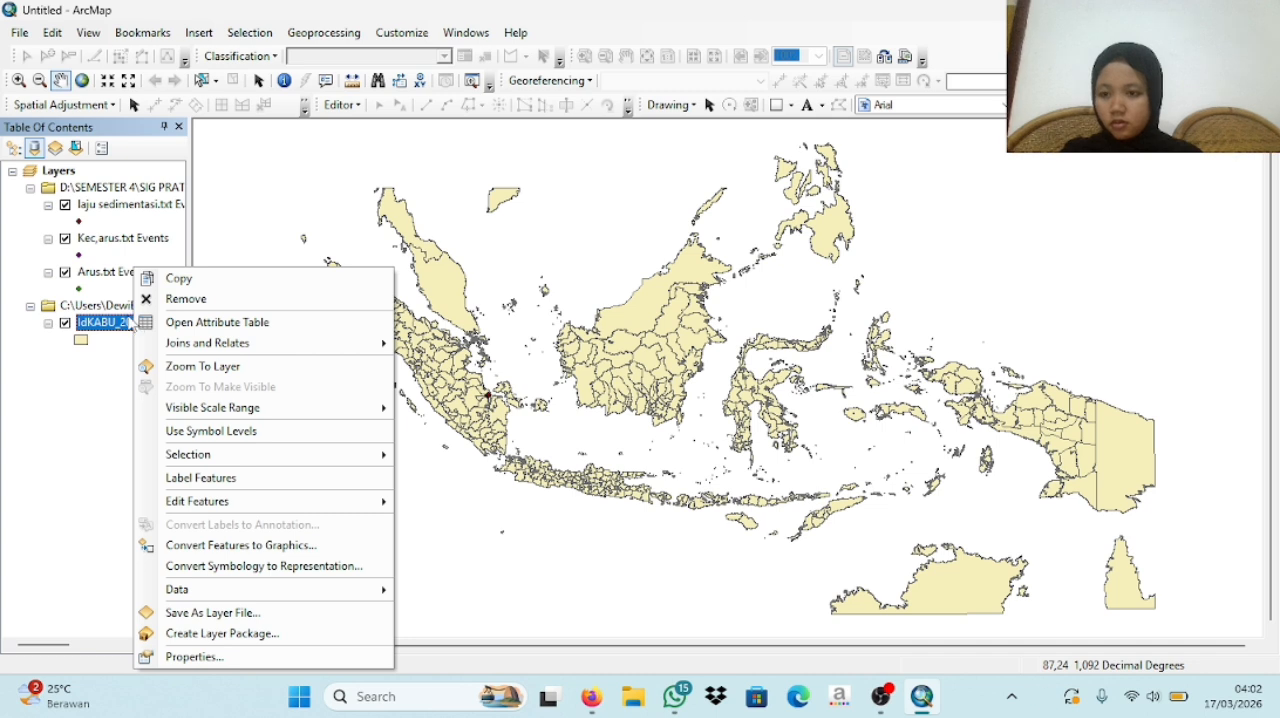
pyautogui.click(100, 272)
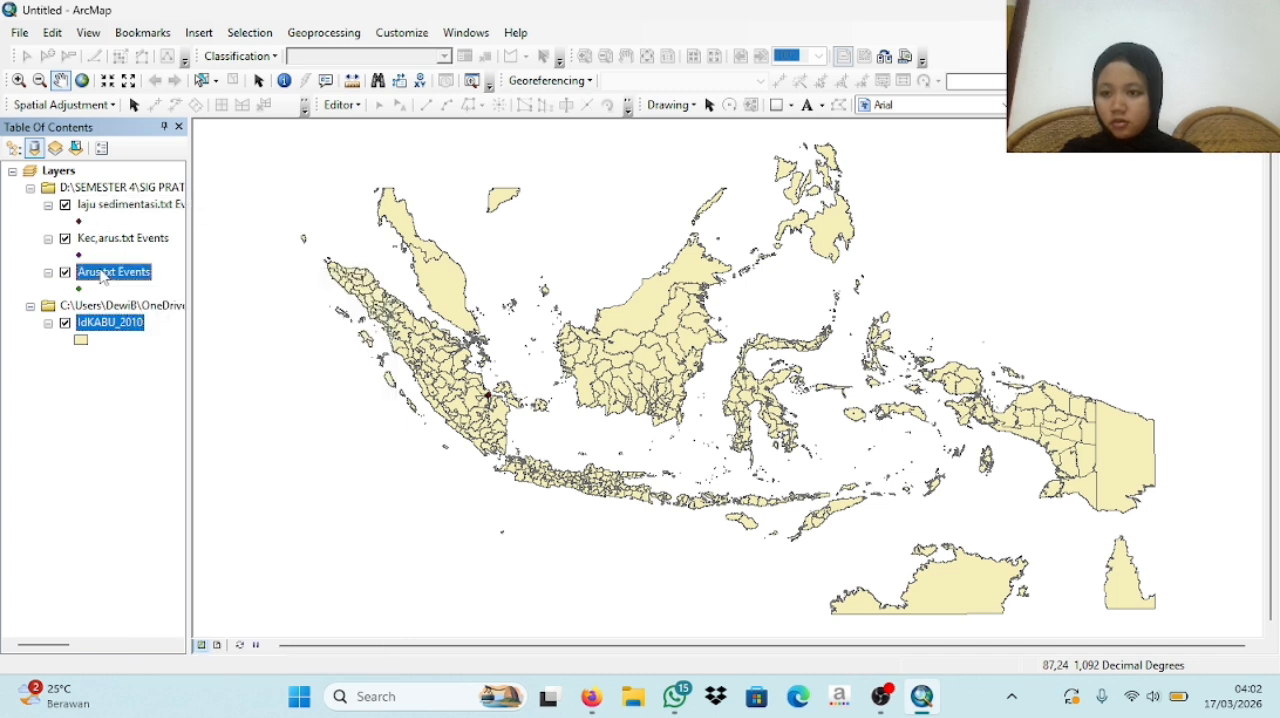
pyautogui.rightClick(100, 272)
pyautogui.click(192, 364)
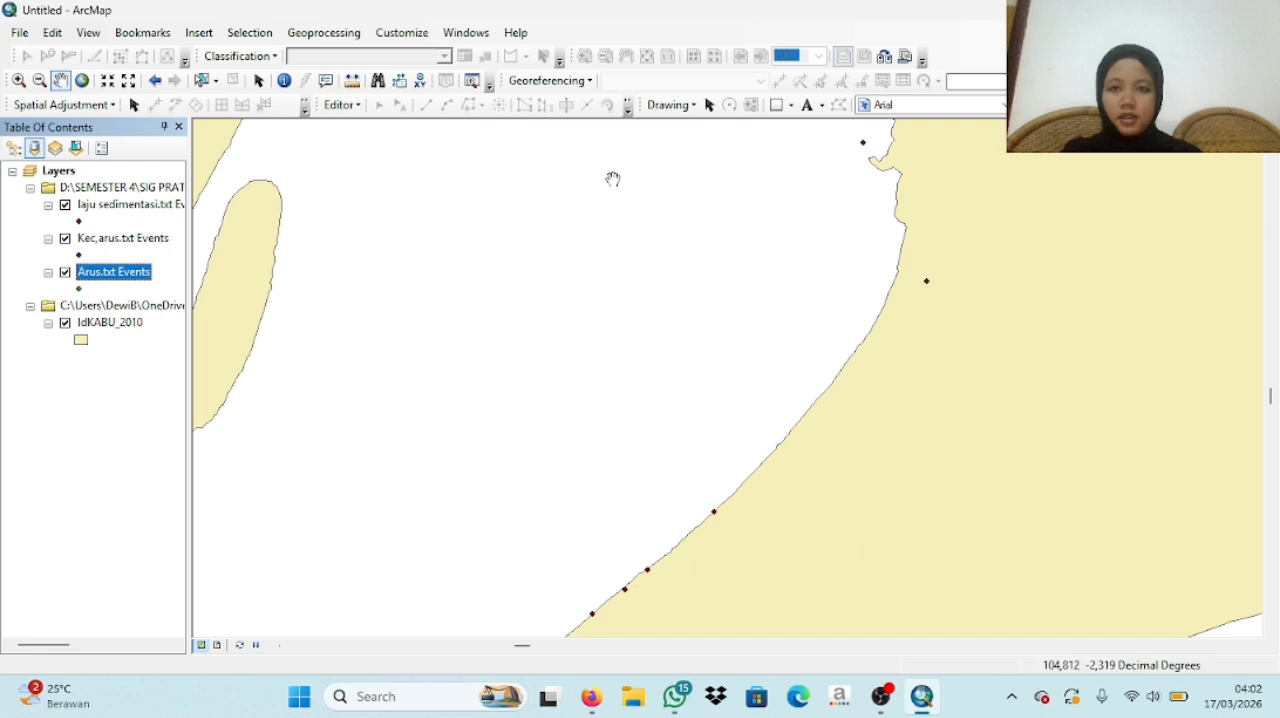
# - Search the geoprocessing tools for IDW and open the IDW (3D Analyst) tool
pyautogui.click(489, 33)
pyautogui.click(530, 160)
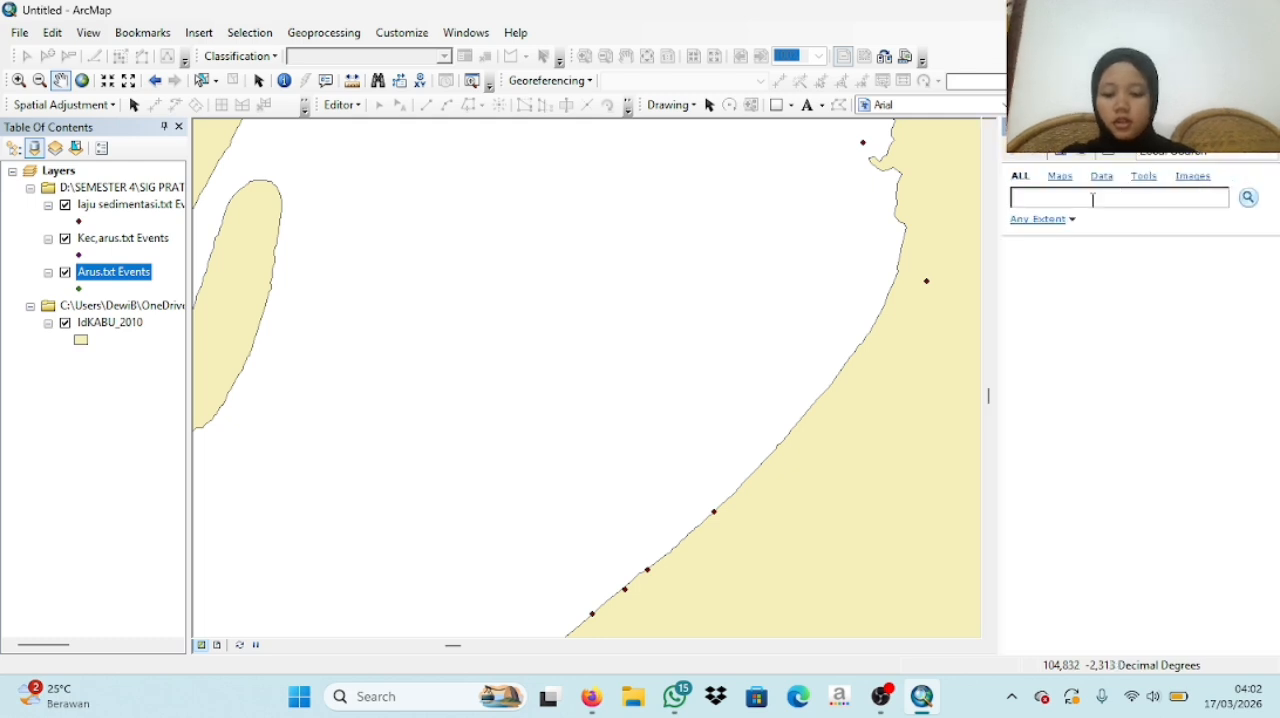
pyautogui.press('capslock')
pyautogui.write('IDW')
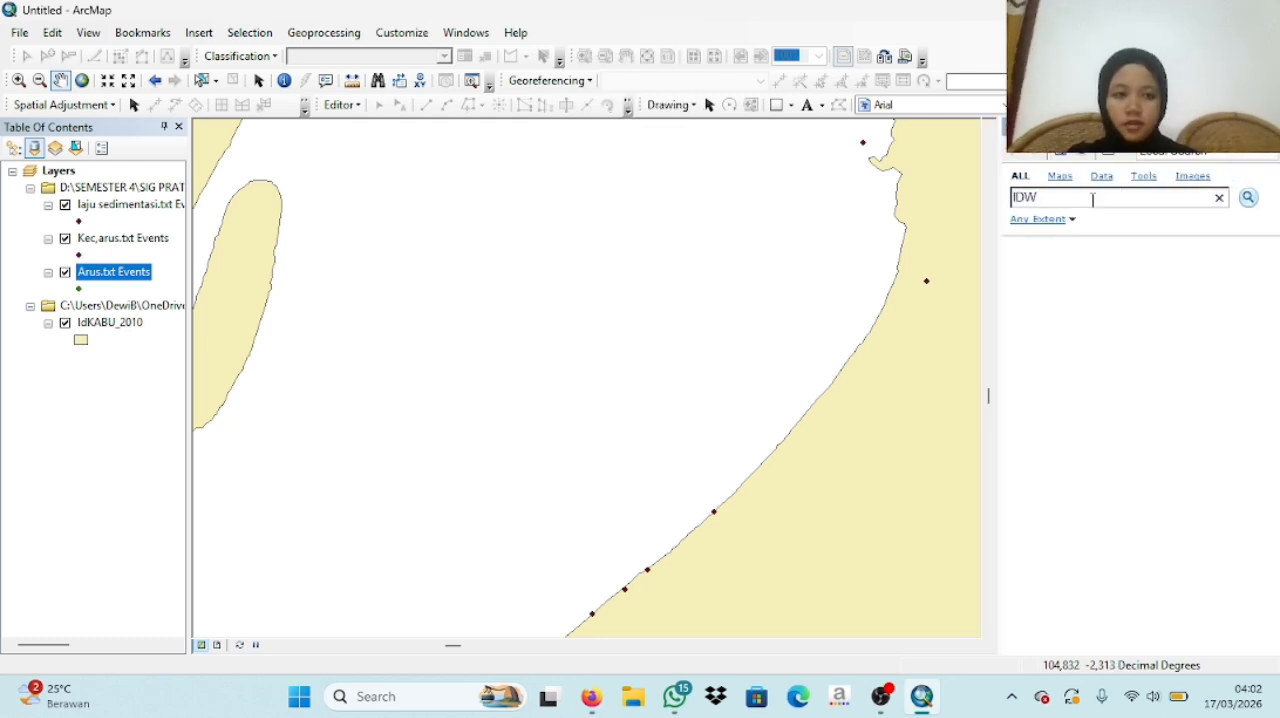
pyautogui.press('Return')
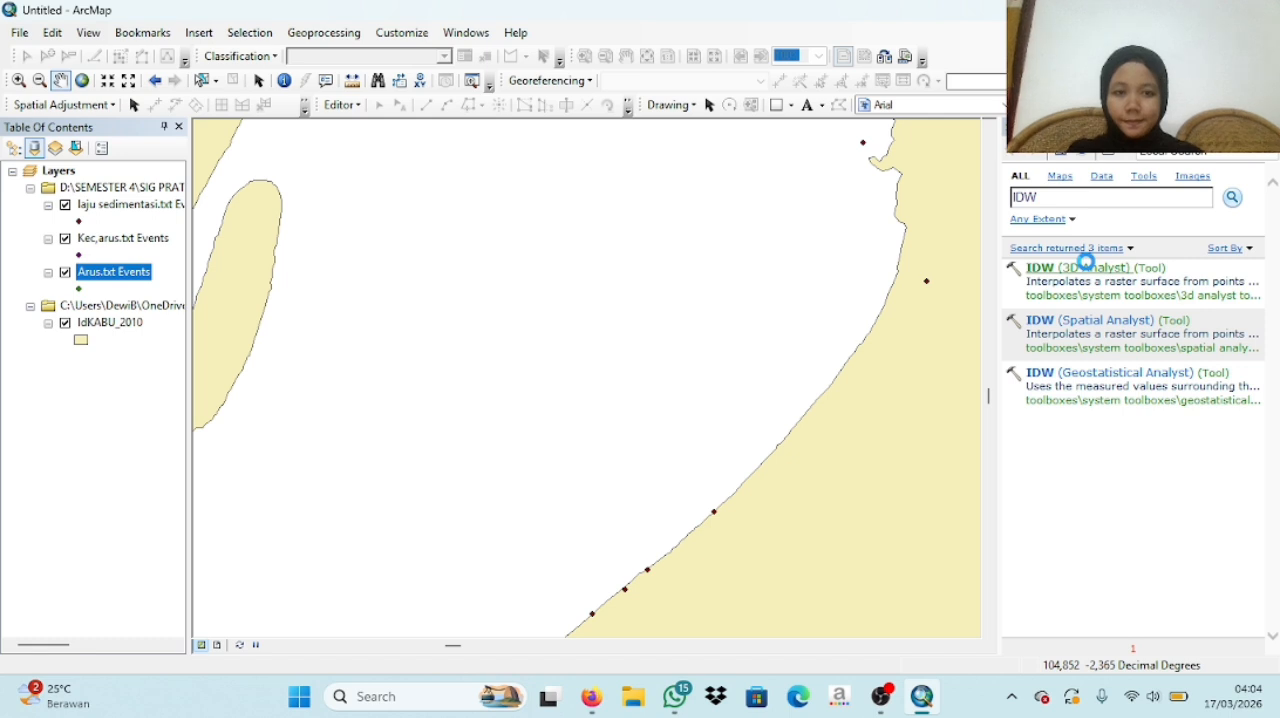
pyautogui.click(1085, 267)
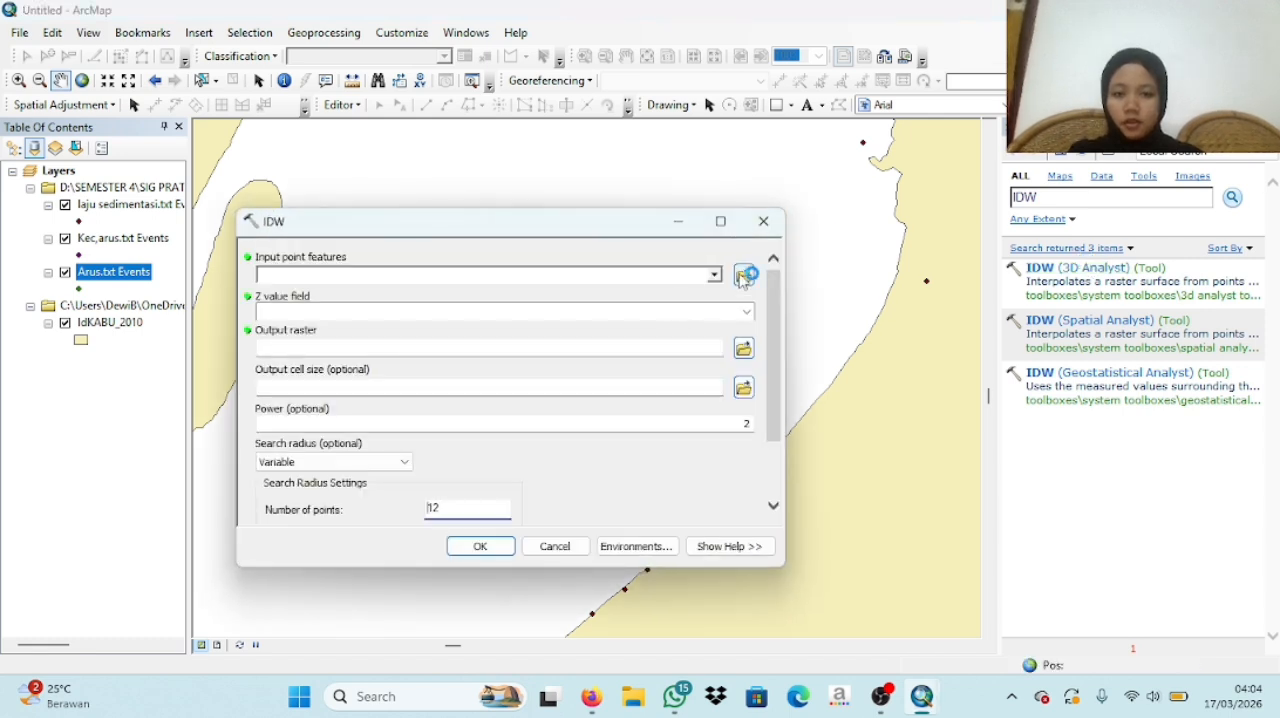
pyautogui.click(745, 277)
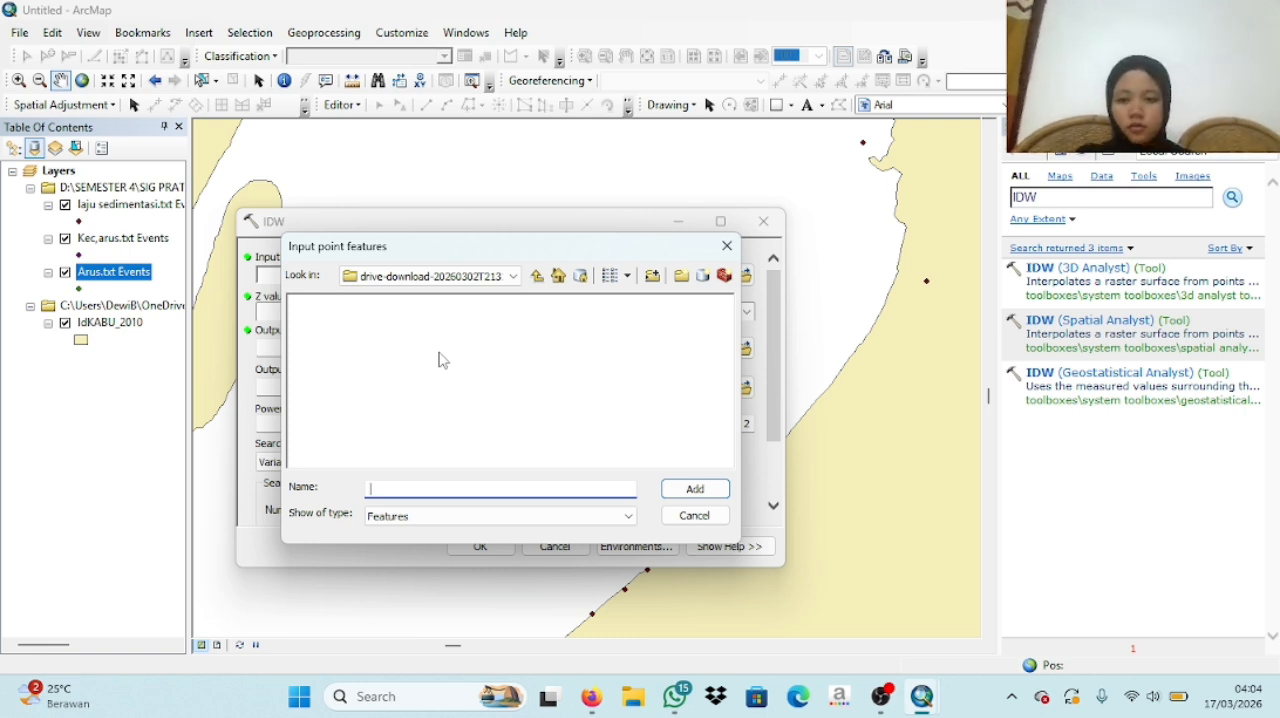
pyautogui.click(536, 276)
pyautogui.click(483, 304)
pyautogui.doubleClick(483, 304)
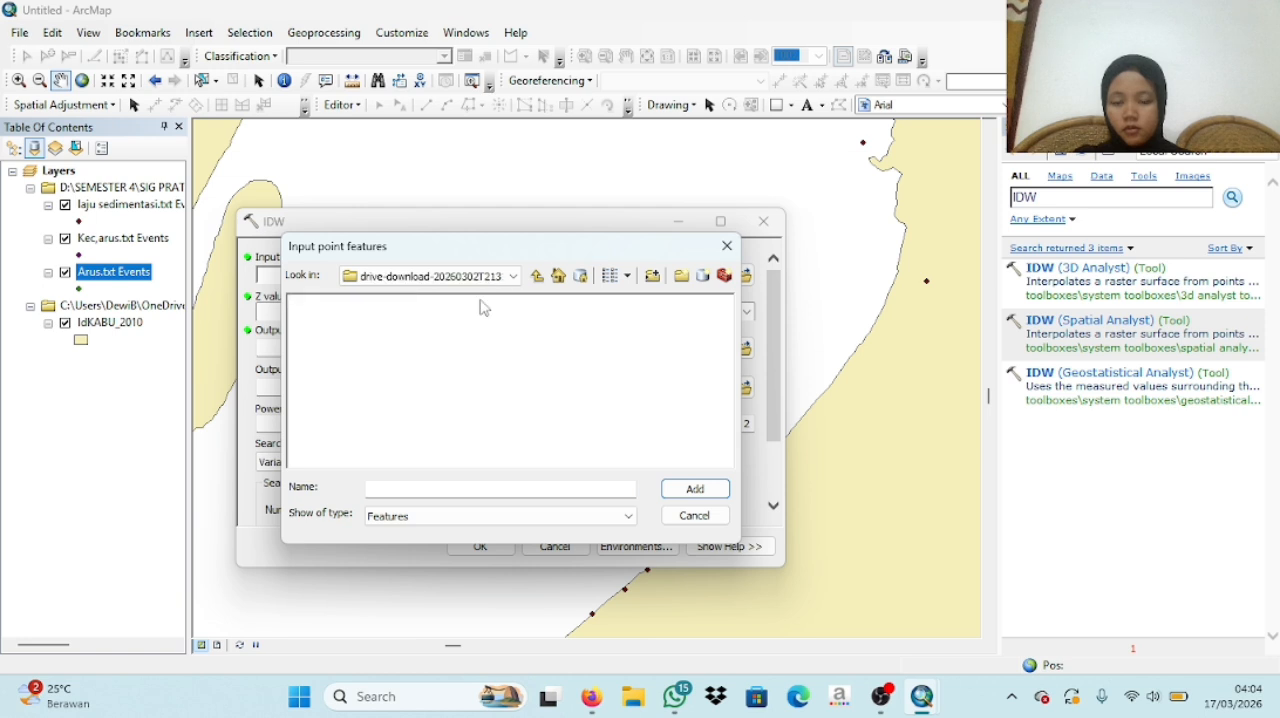
pyautogui.click(513, 276)
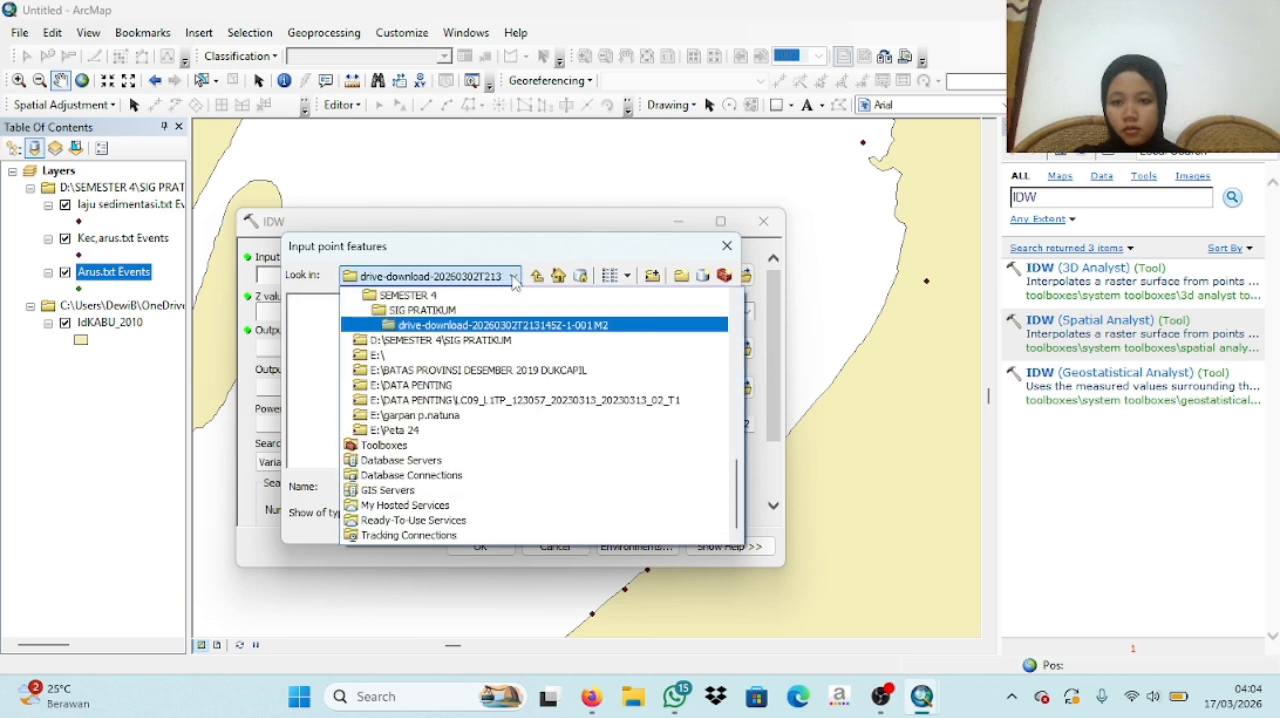
pyautogui.click(474, 341)
pyautogui.doubleClick(456, 305)
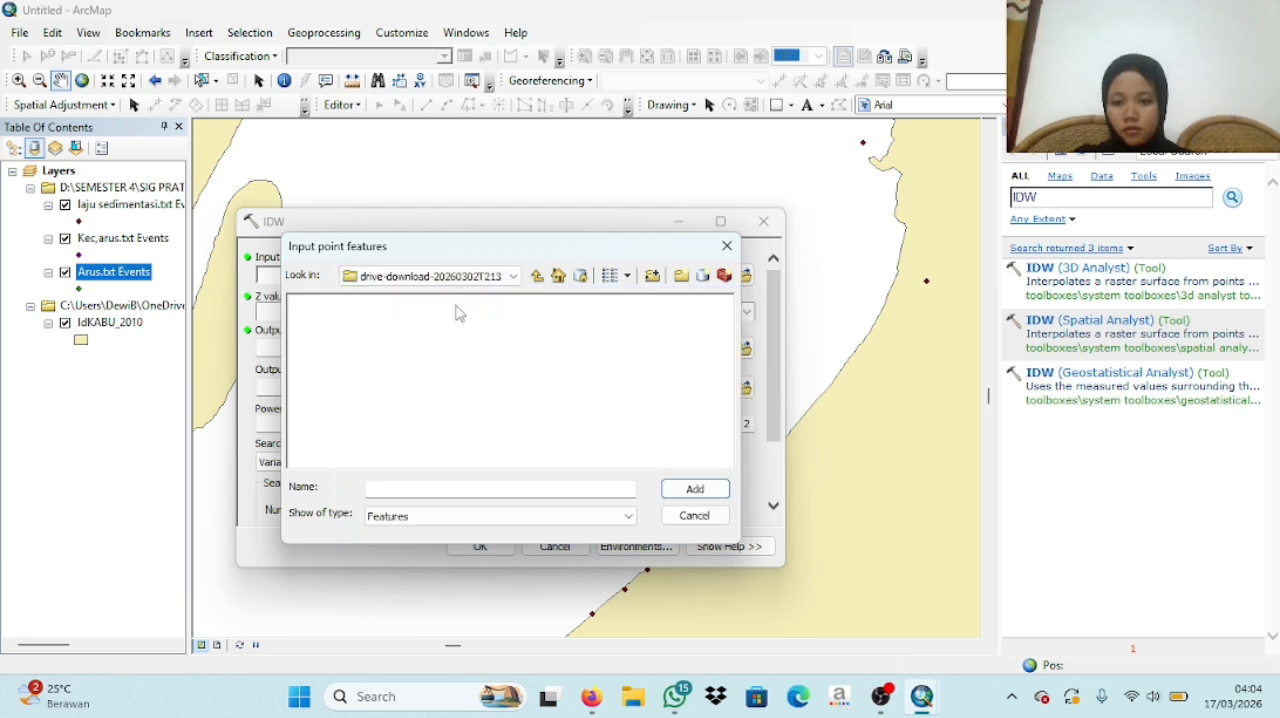
pyautogui.click(728, 246)
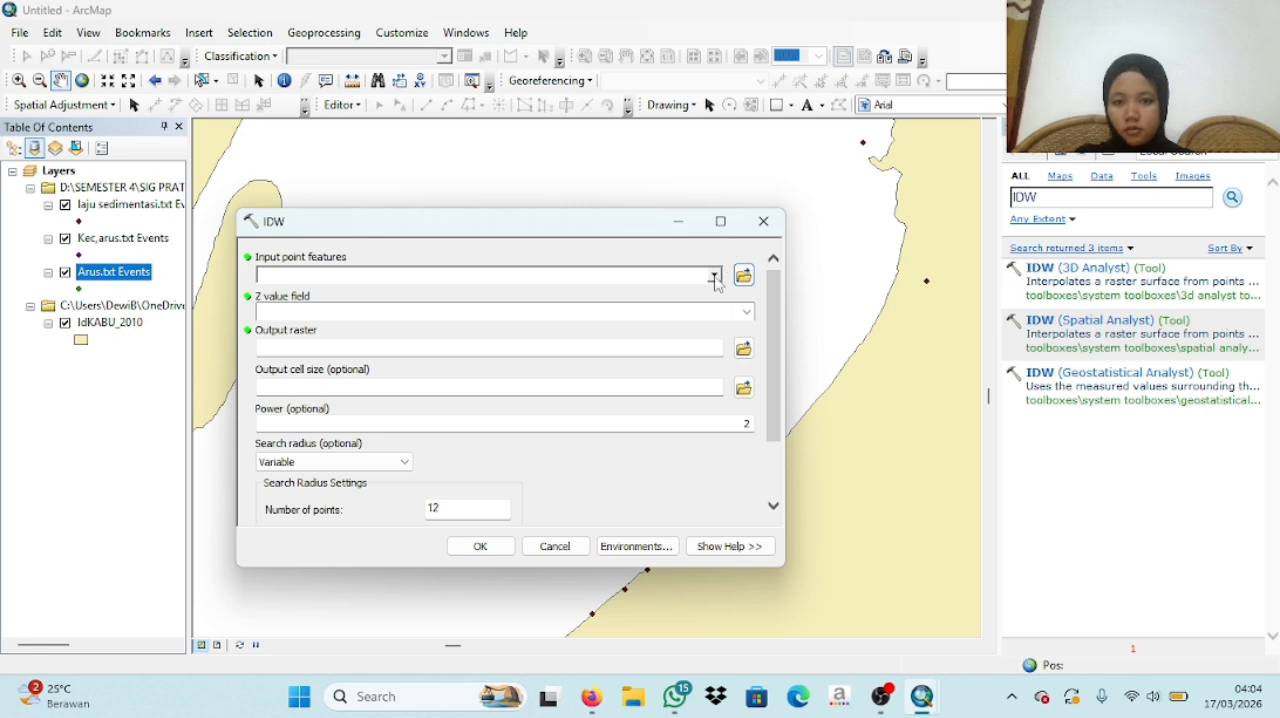
# - Use the Kec,arus.txt Events layer as the IDW input points and Kecepatan as the Z value field
pyautogui.click(715, 278)
pyautogui.click(369, 308)
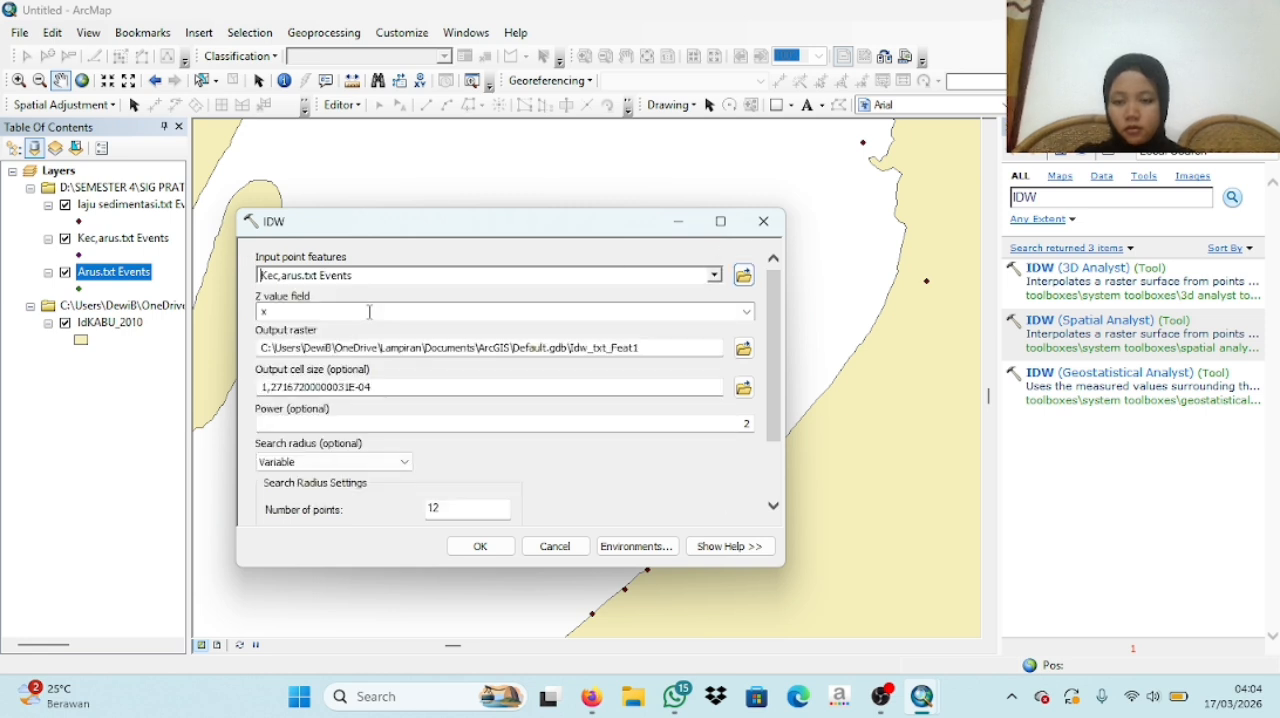
pyautogui.click(747, 313)
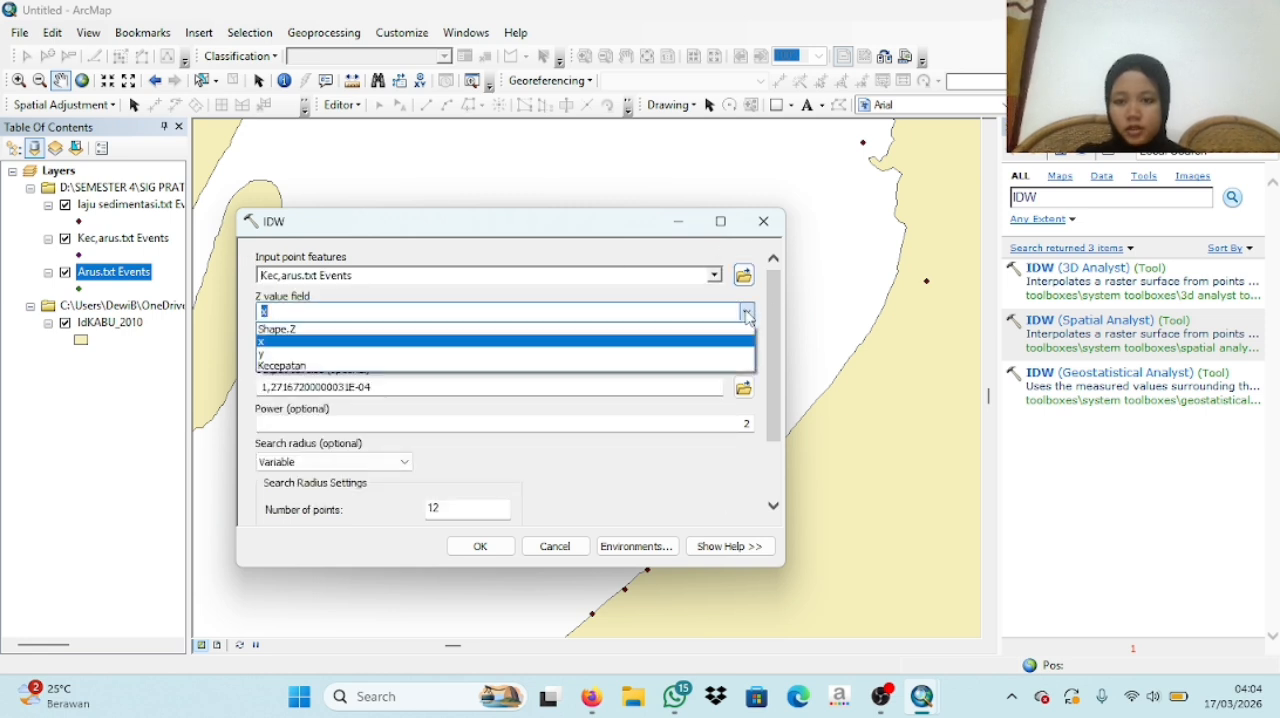
pyautogui.click(401, 367)
# - Set the output raster to be saved as IDW in the D:\SEMESTER 4\SIG PRATIKUM folder
pyautogui.click(743, 347)
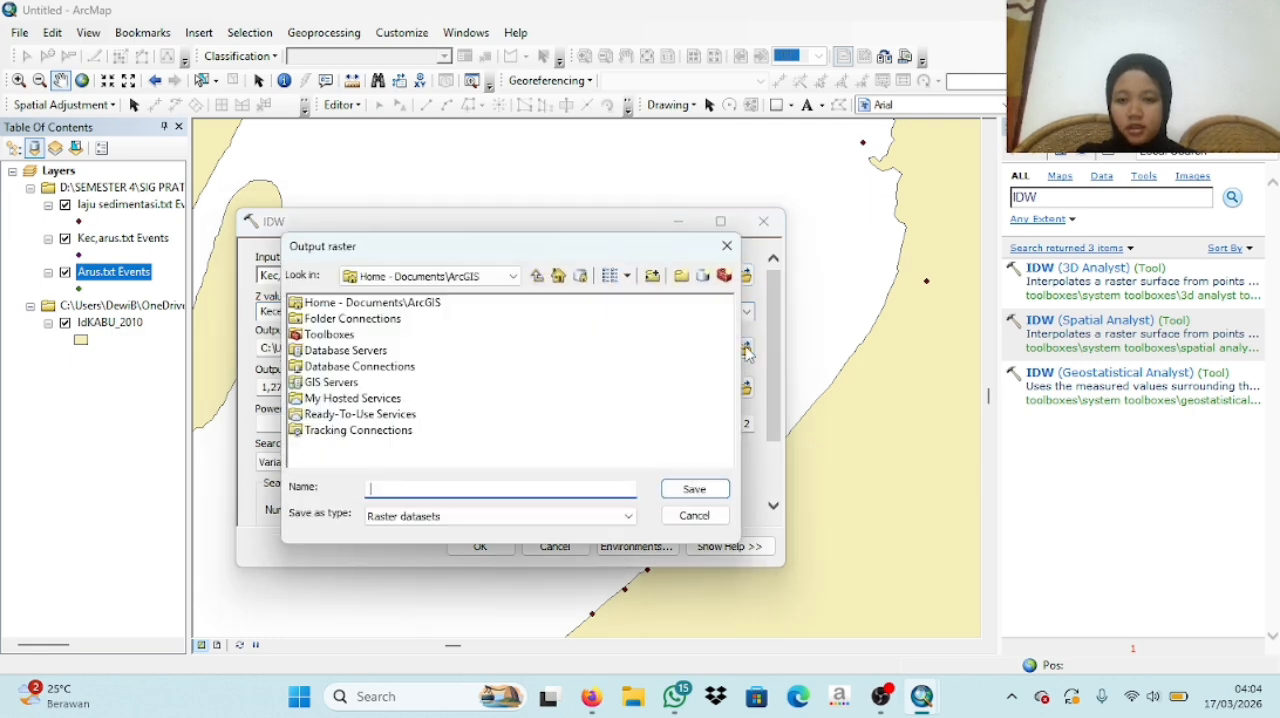
pyautogui.click(513, 277)
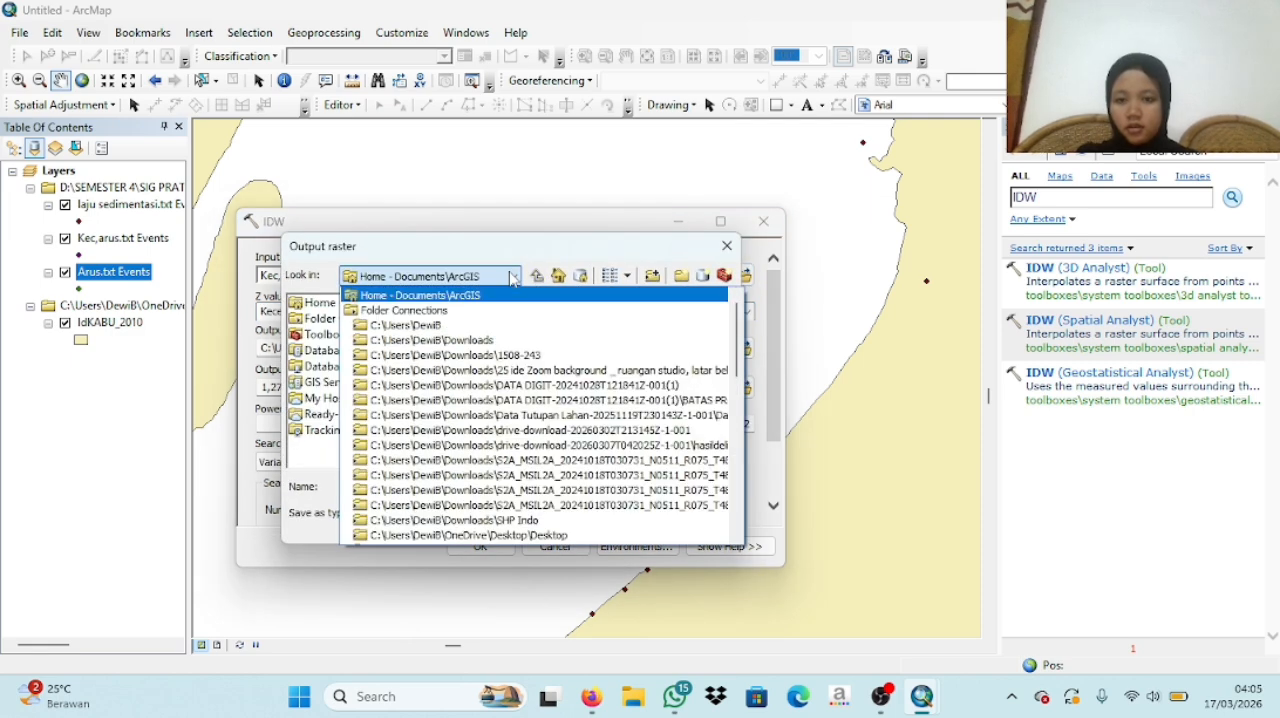
pyautogui.scroll(-10, 741, 330)
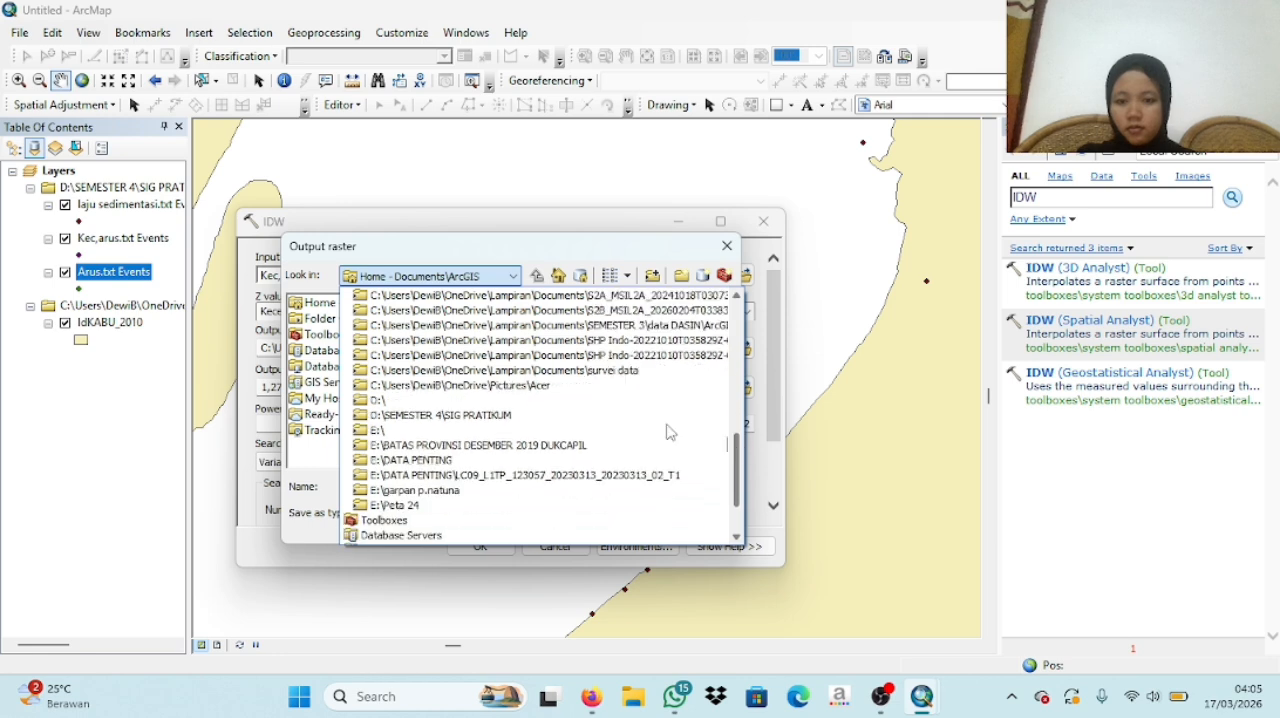
pyautogui.click(483, 418)
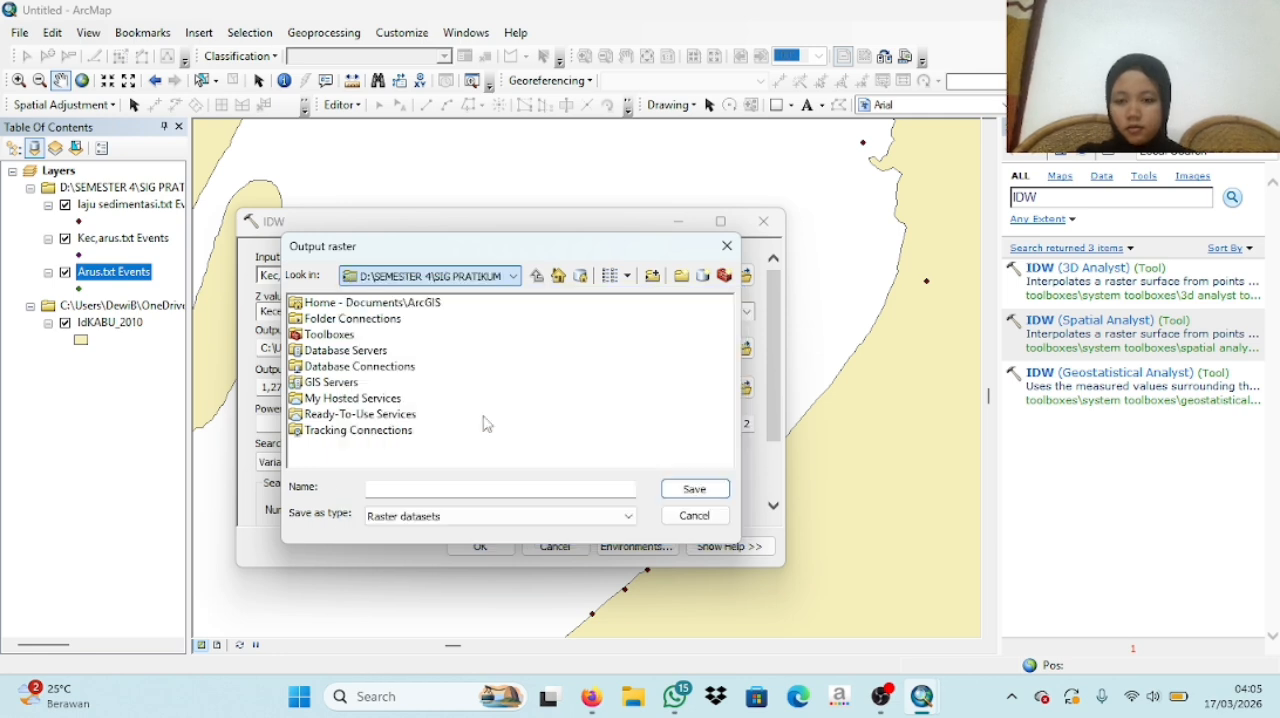
pyautogui.click(420, 493)
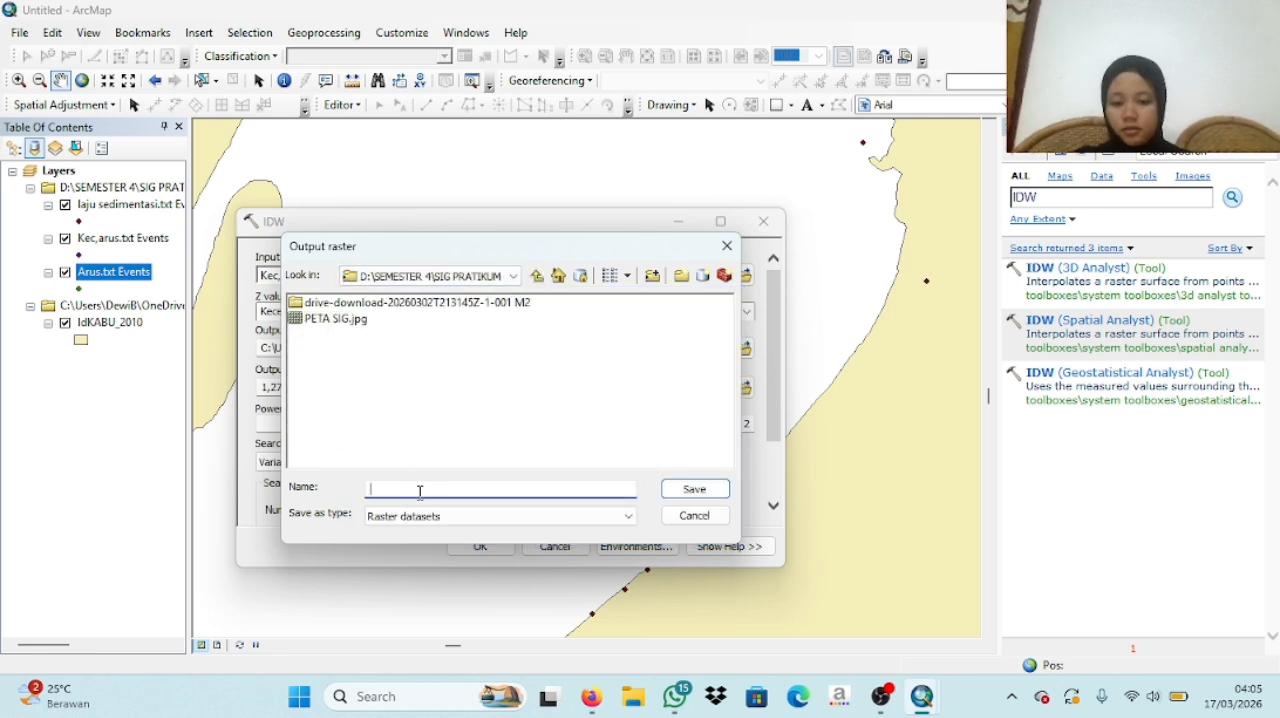
pyautogui.write('IDW')
pyautogui.click(666, 490)
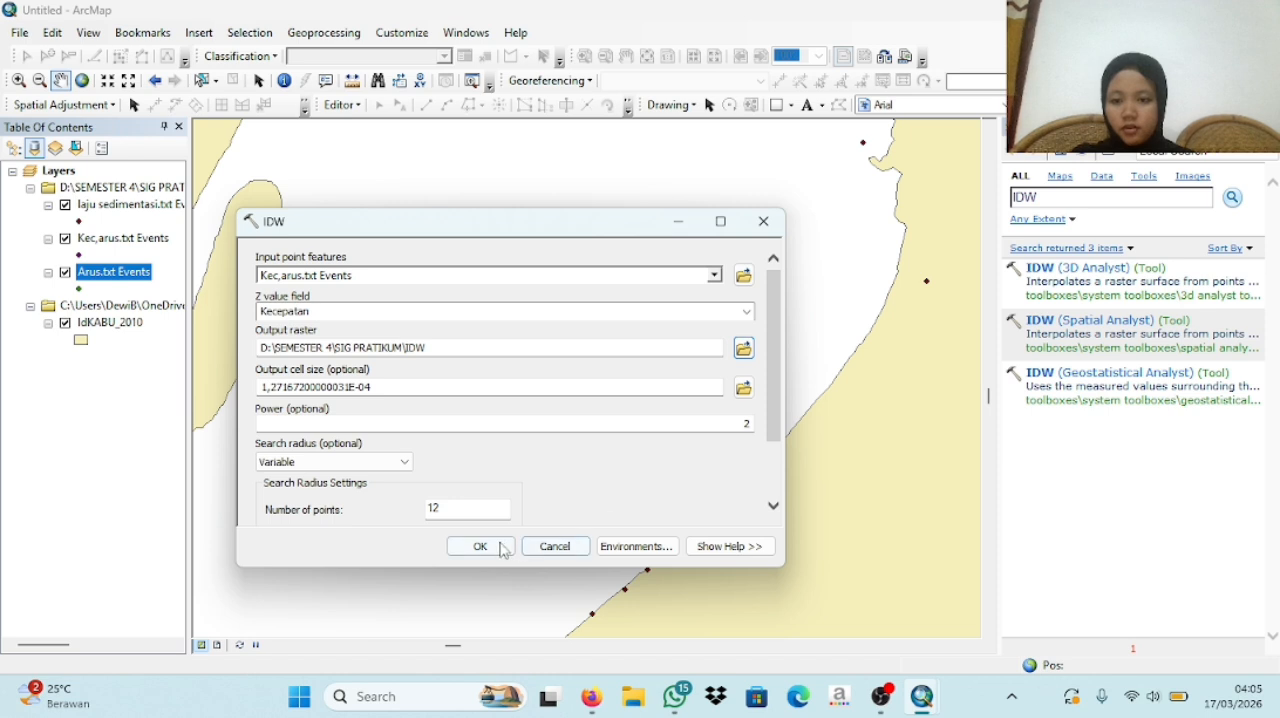
# - Run the IDW interpolation and collapse the legends of the Arus.txt, Kec,arus.txt and laju sedimentasi.txt Events layers
pyautogui.click(481, 545)
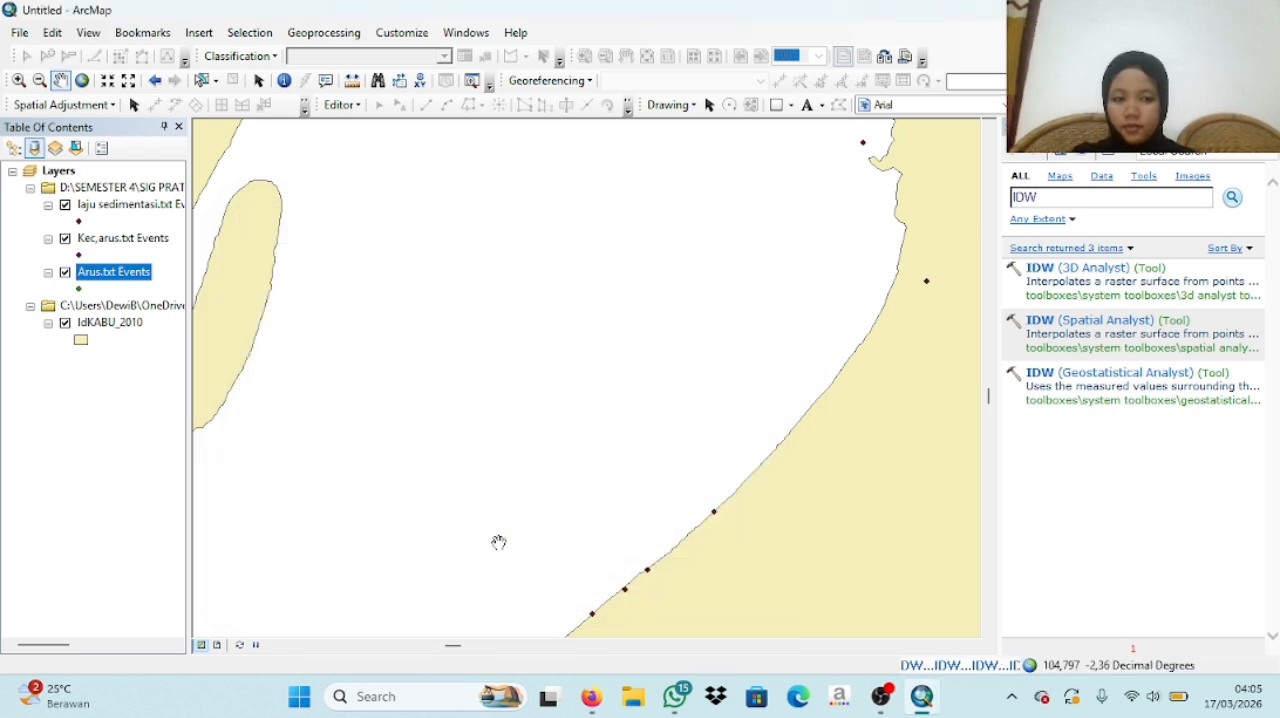
pyautogui.click(47, 272)
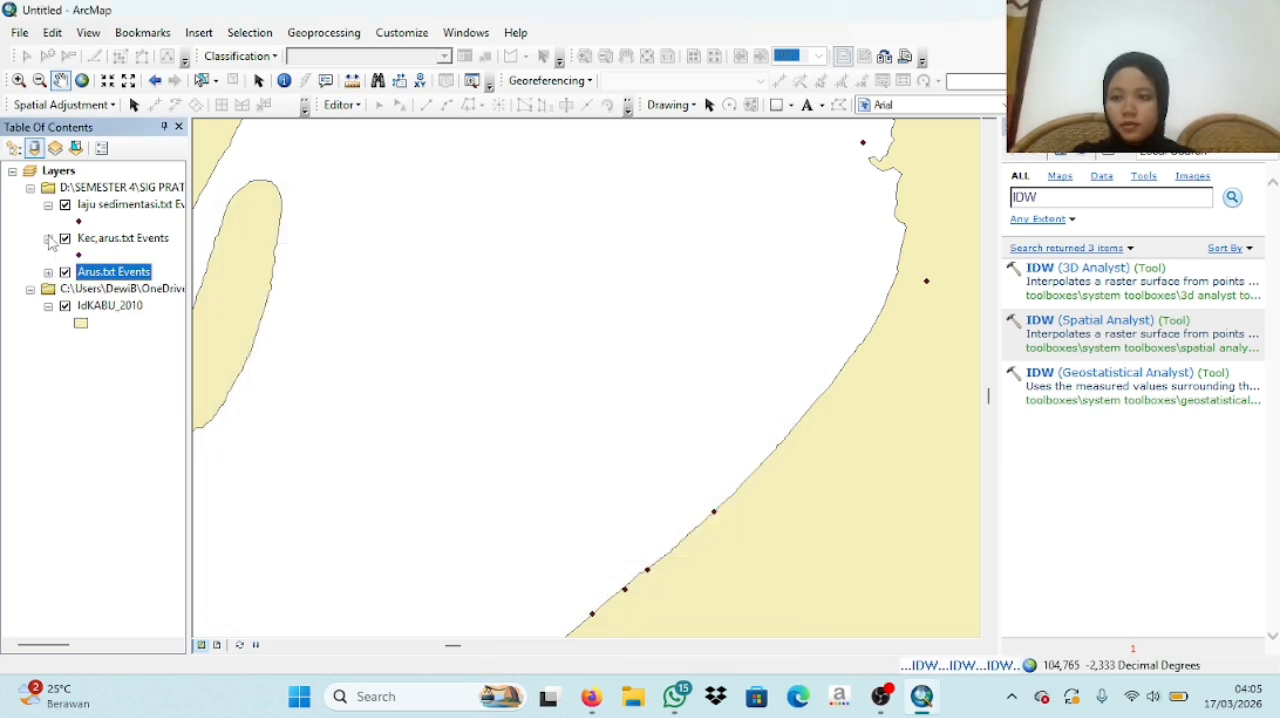
pyautogui.click(47, 238)
pyautogui.click(47, 205)
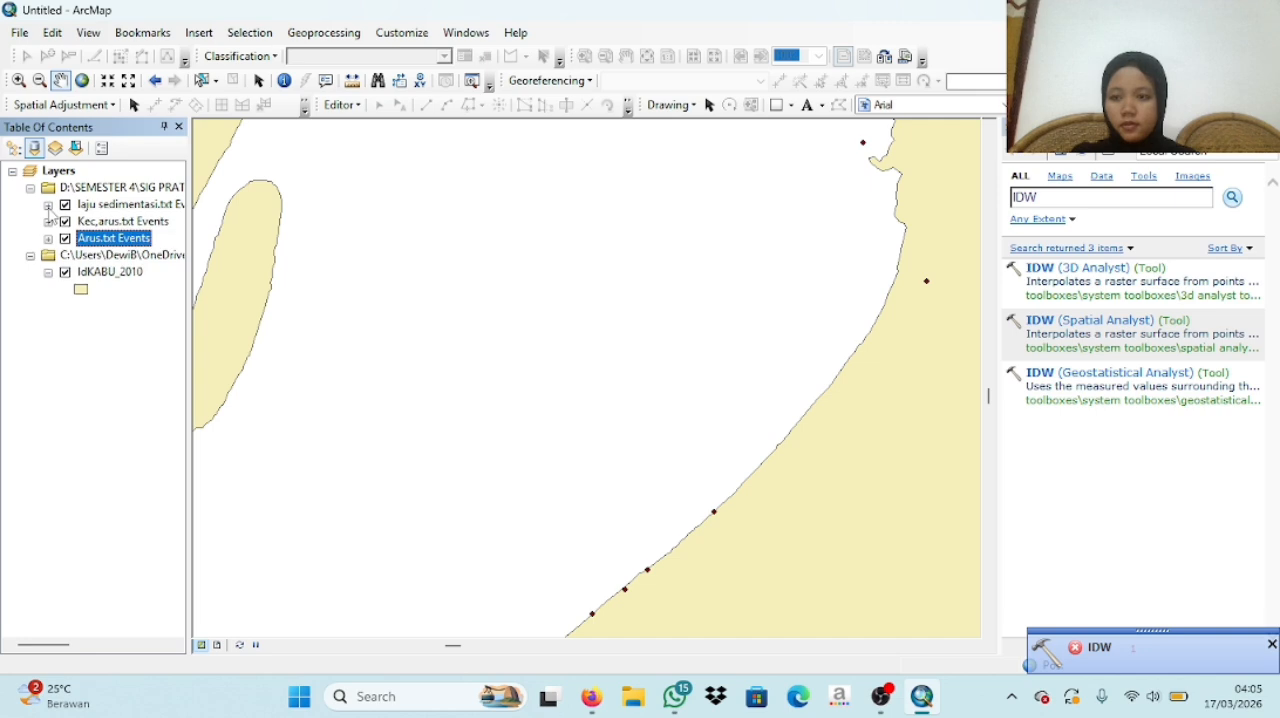
# - Reopen the IDW (3D Analyst) tool from the search results
pyautogui.click(1083, 268)
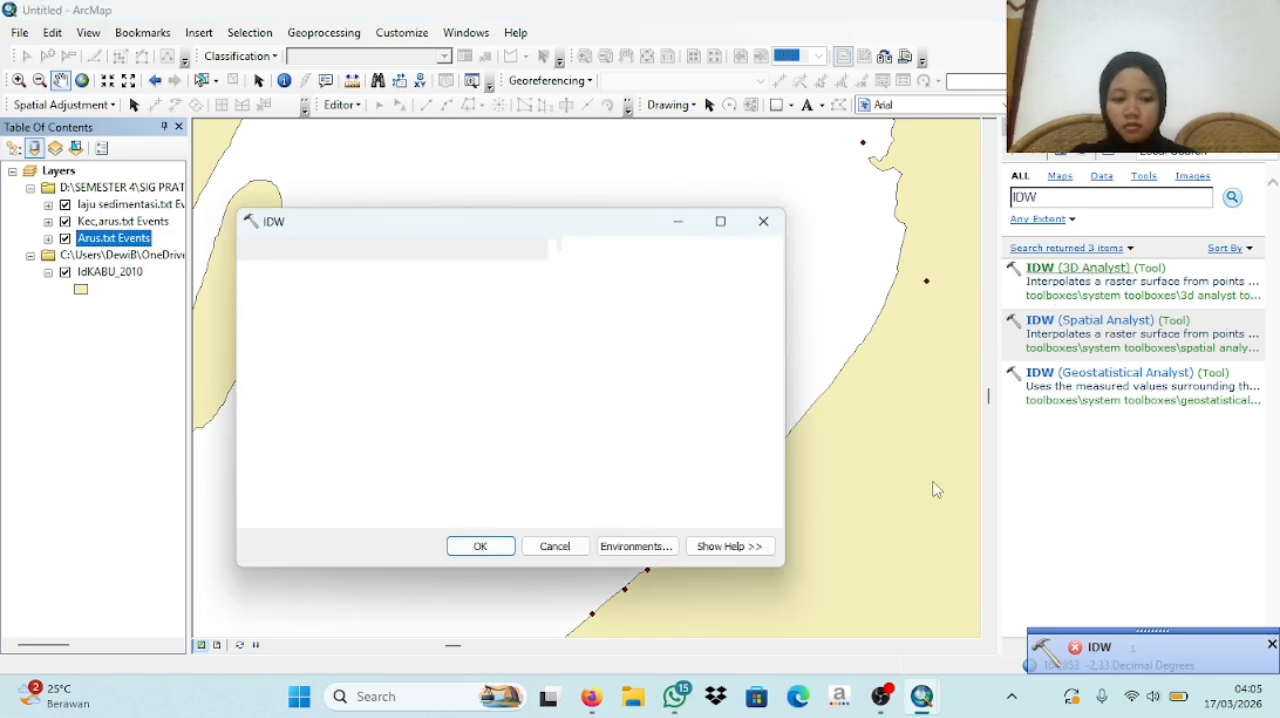
pyautogui.click(881, 696)
pyautogui.click(1259, 524)
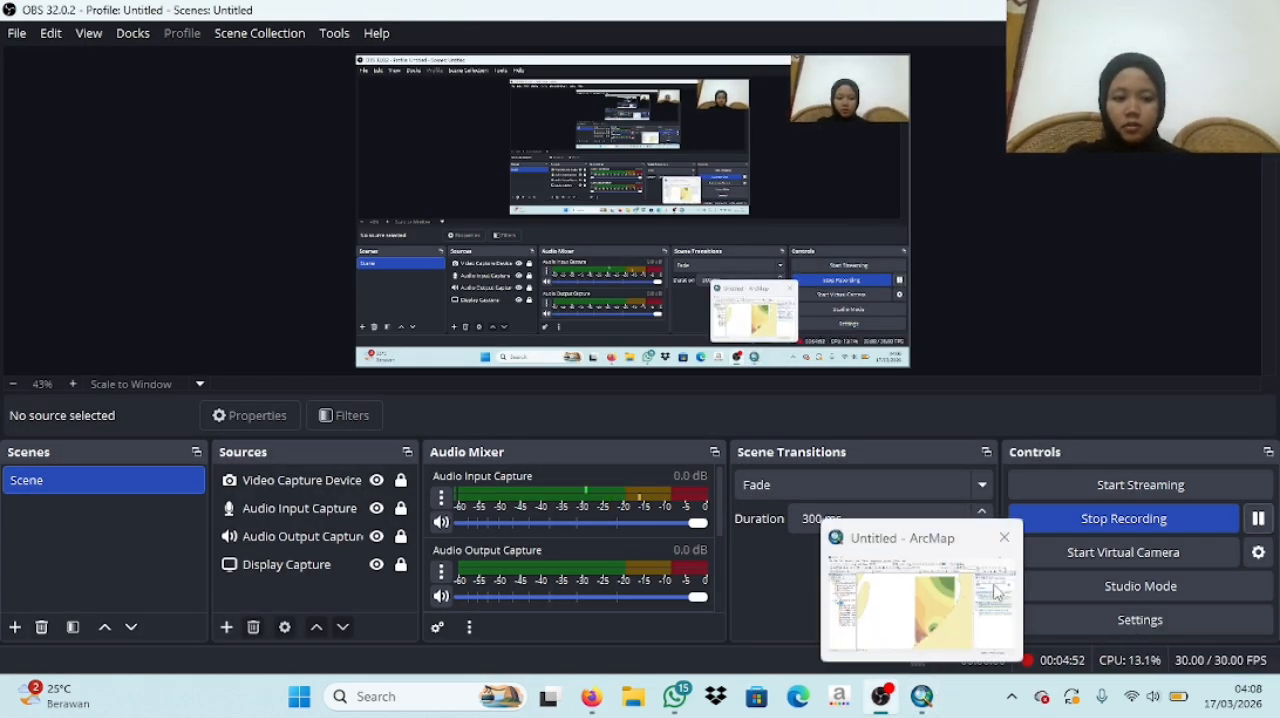
pyautogui.click(921, 696)
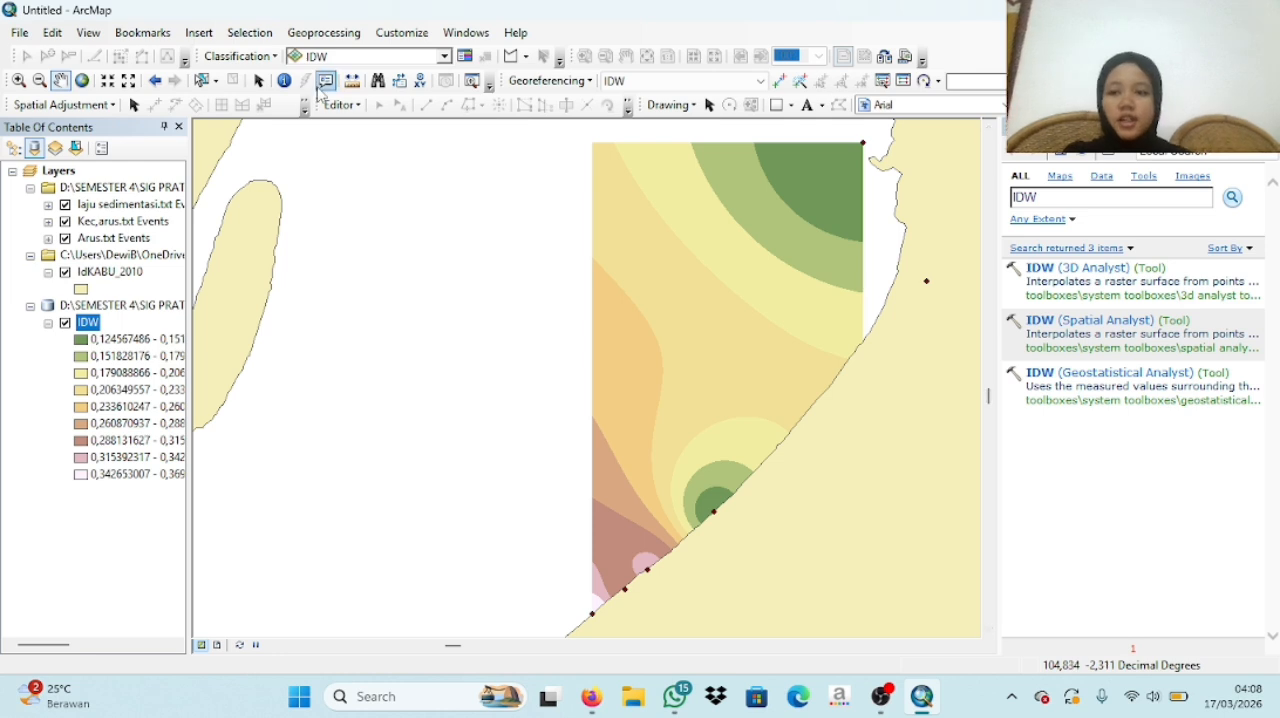
# - Collapse the IDW raster's legend, search the geoprocessing tools for KRIGING and open the Kriging (3D Analyst) tool
pyautogui.click(48, 322)
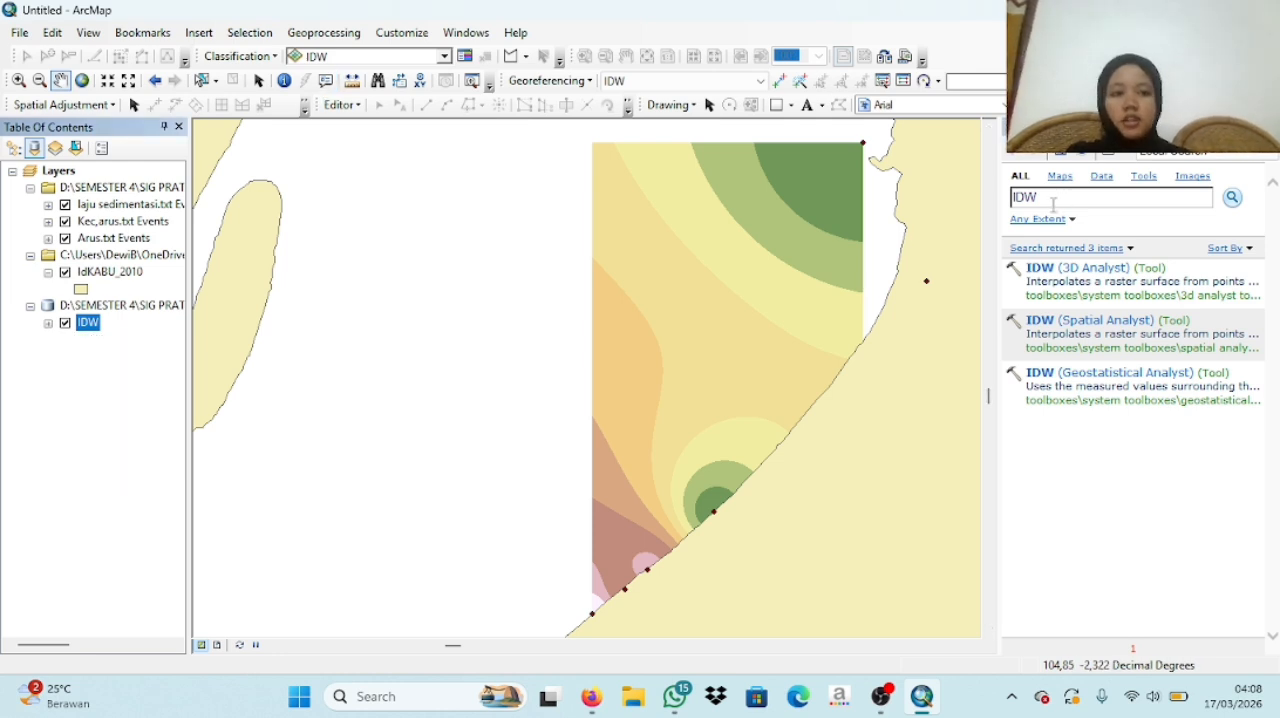
pyautogui.moveTo(1023, 203); pyautogui.dragTo(1013, 209)
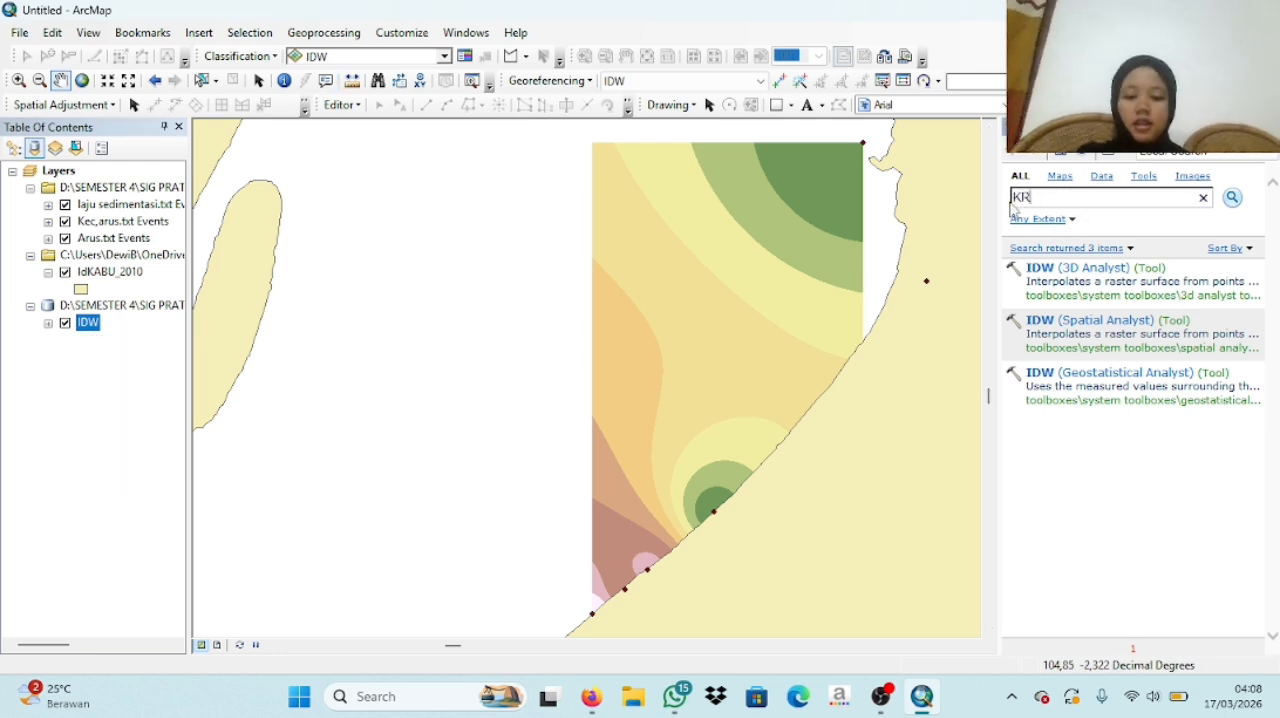
pyautogui.write('KRIGING')
pyautogui.press('Return')
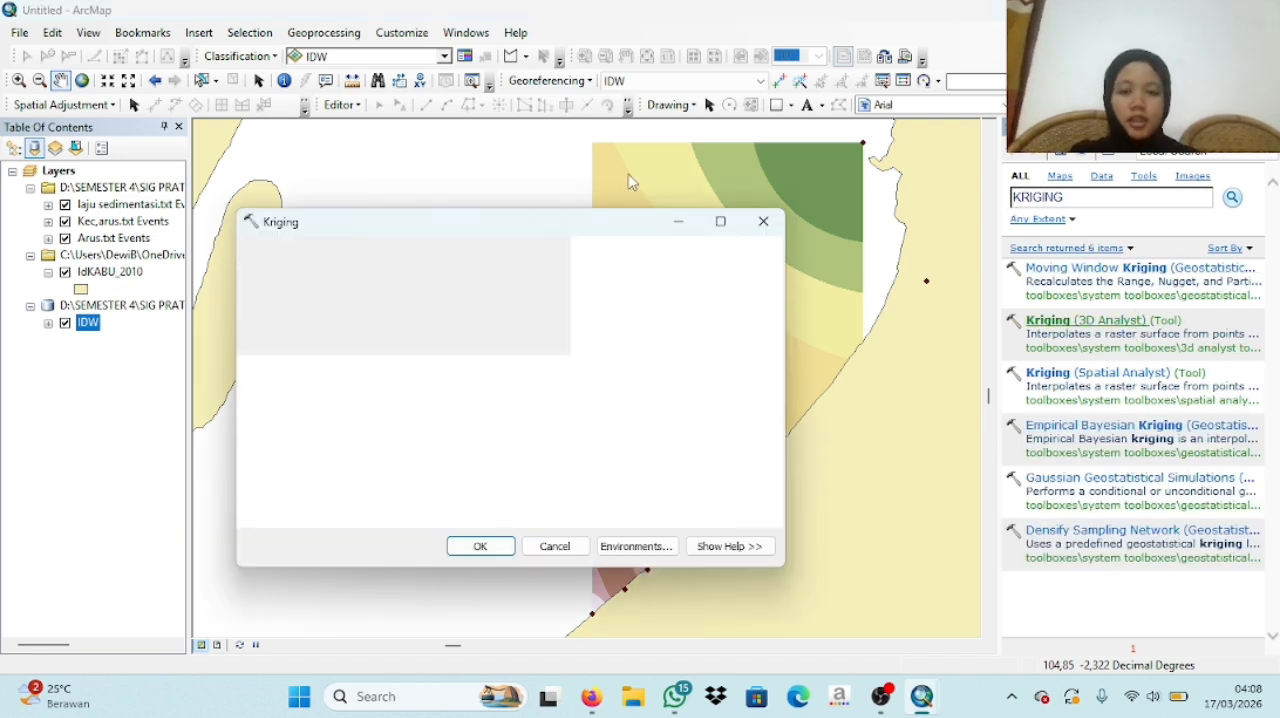
# - Use the Kec,arus.txt Events layer as the Kriging input points and Kecepatan as the Z value field
pyautogui.click(716, 276)
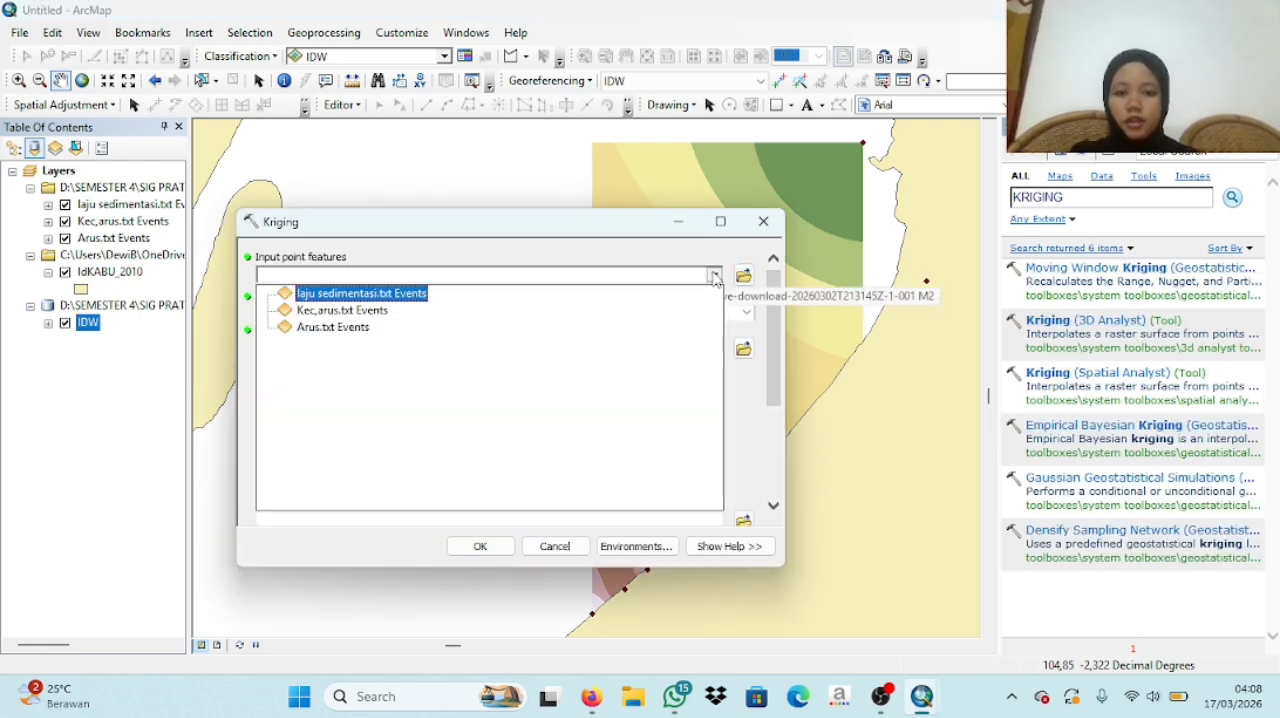
pyautogui.click(666, 309)
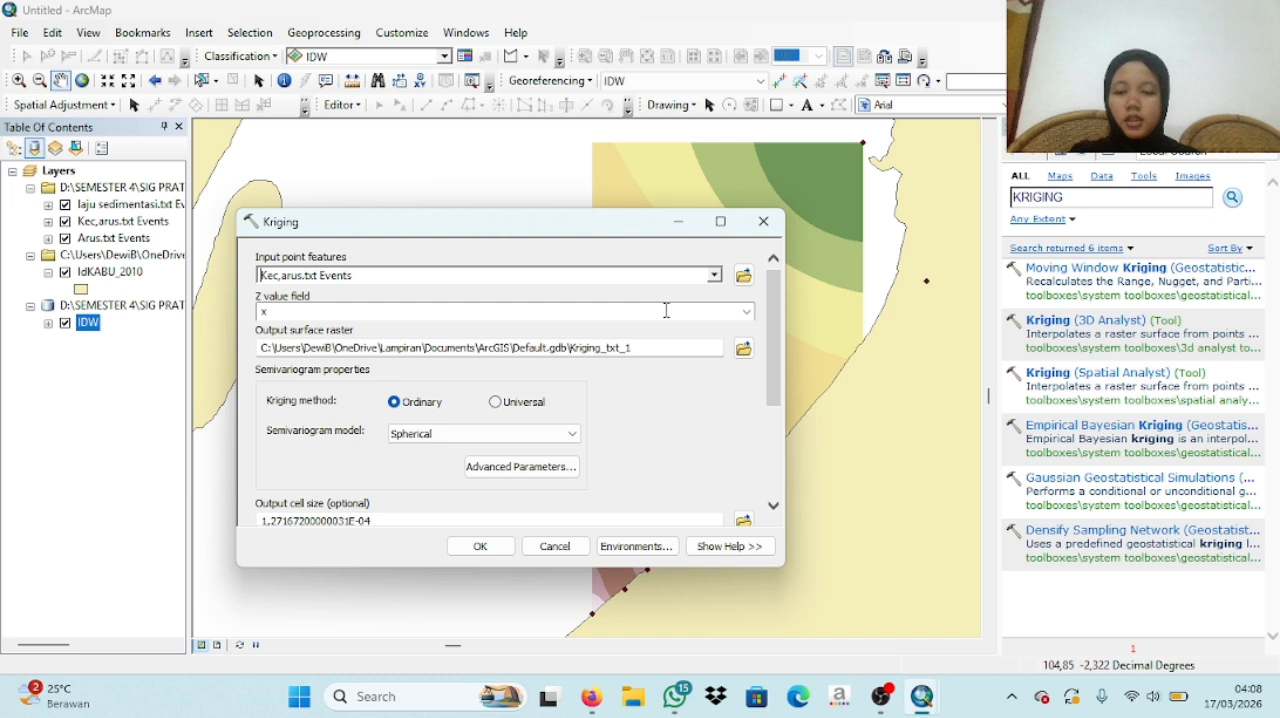
pyautogui.click(747, 312)
pyautogui.click(400, 366)
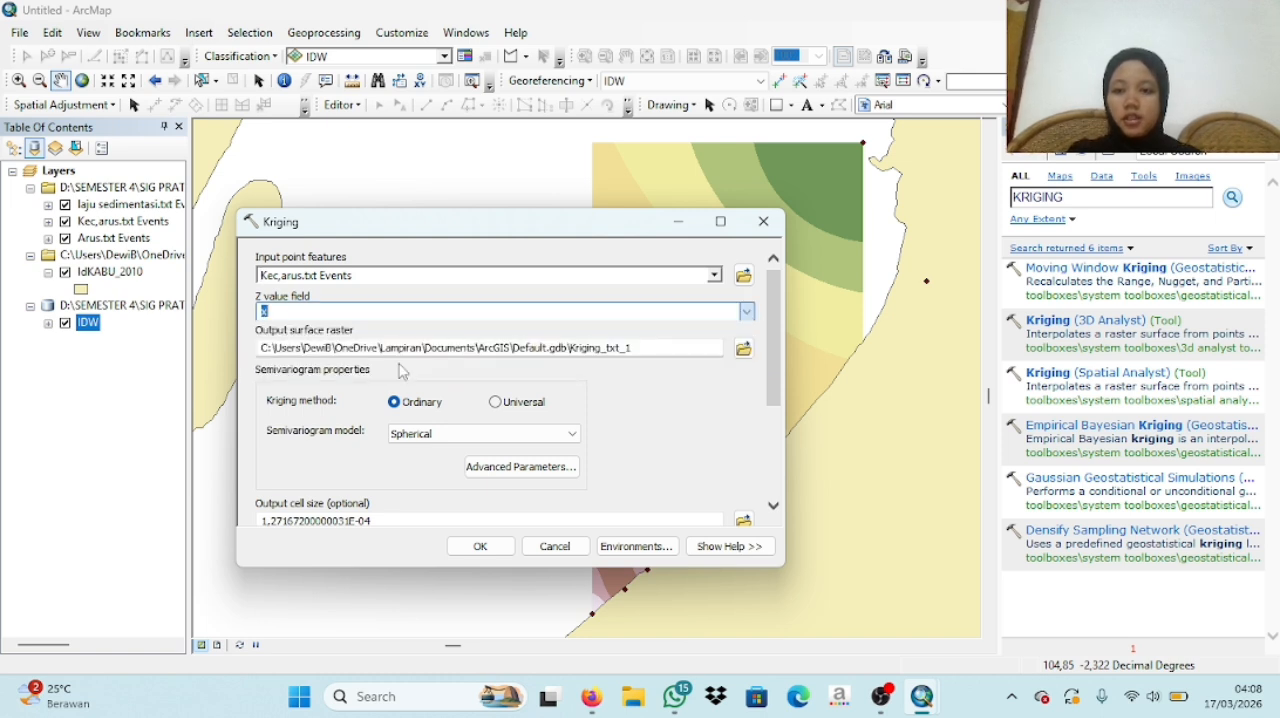
# - Run Kriging with the output surface raster saved as KRIGING in IDW.gdb, and collapse the new layer's legend
pyautogui.click(743, 347)
pyautogui.click(743, 346)
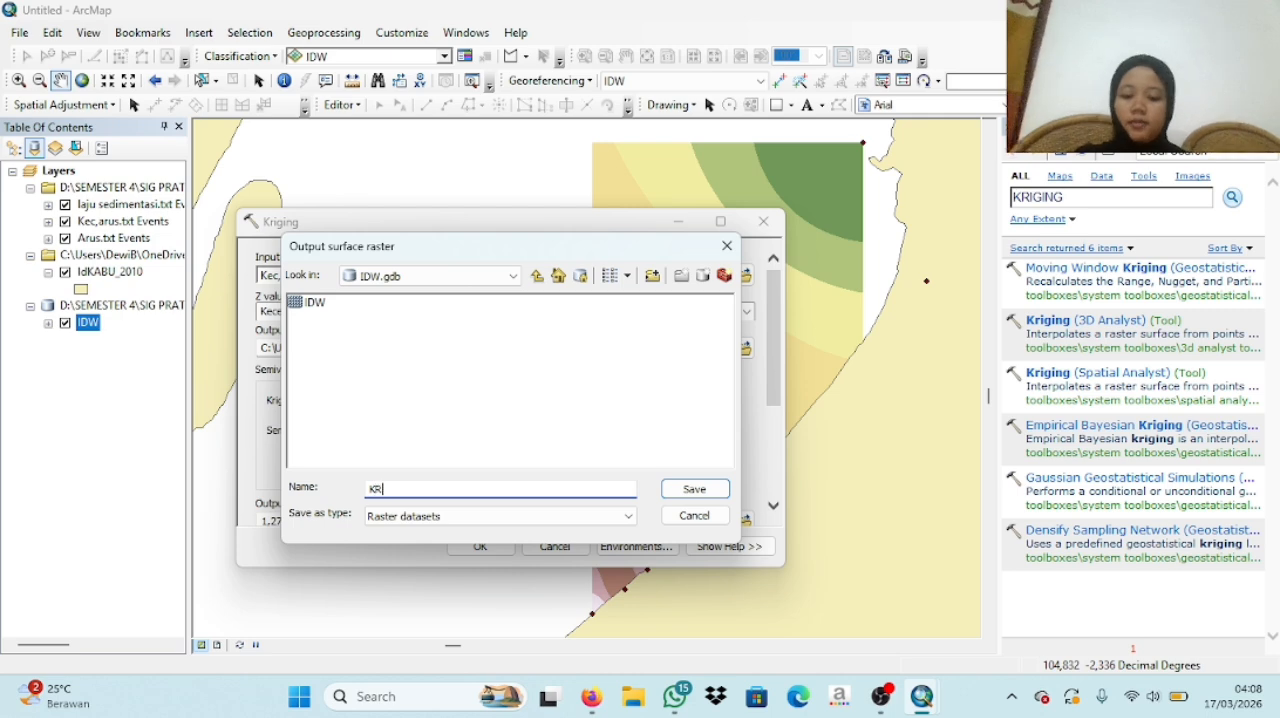
pyautogui.write('KRIGING')
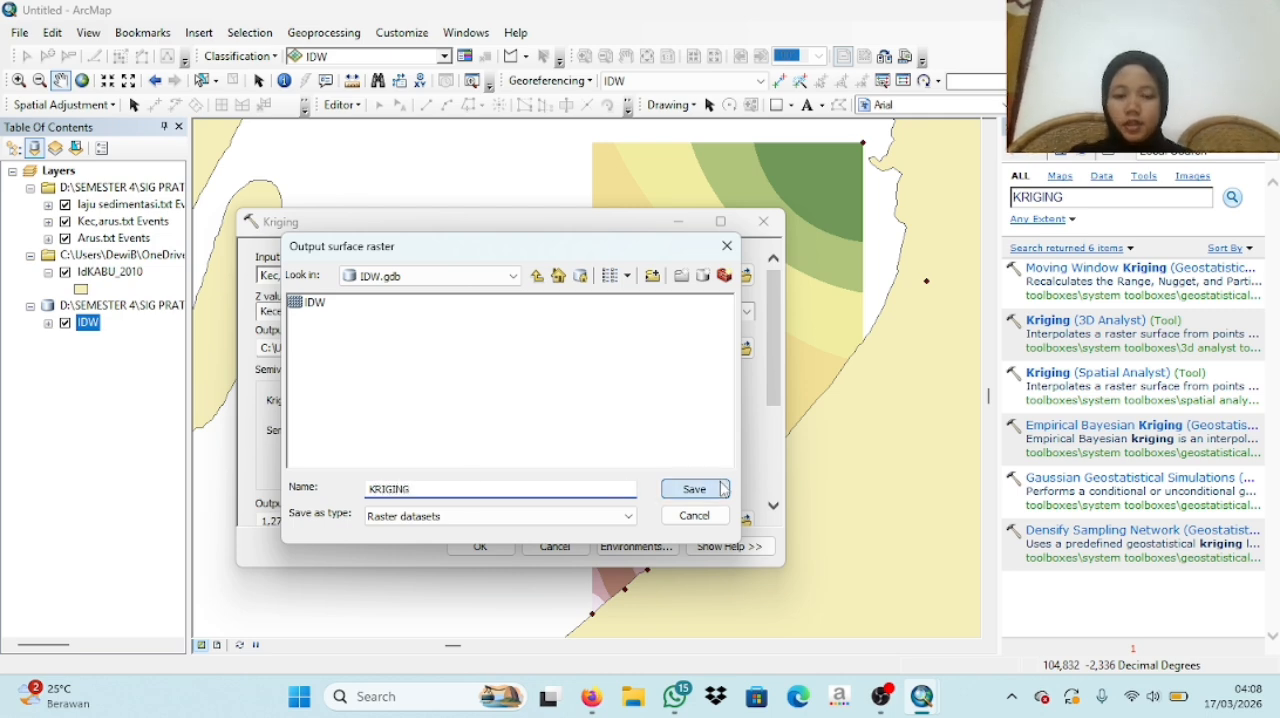
pyautogui.click(694, 489)
pyautogui.click(481, 546)
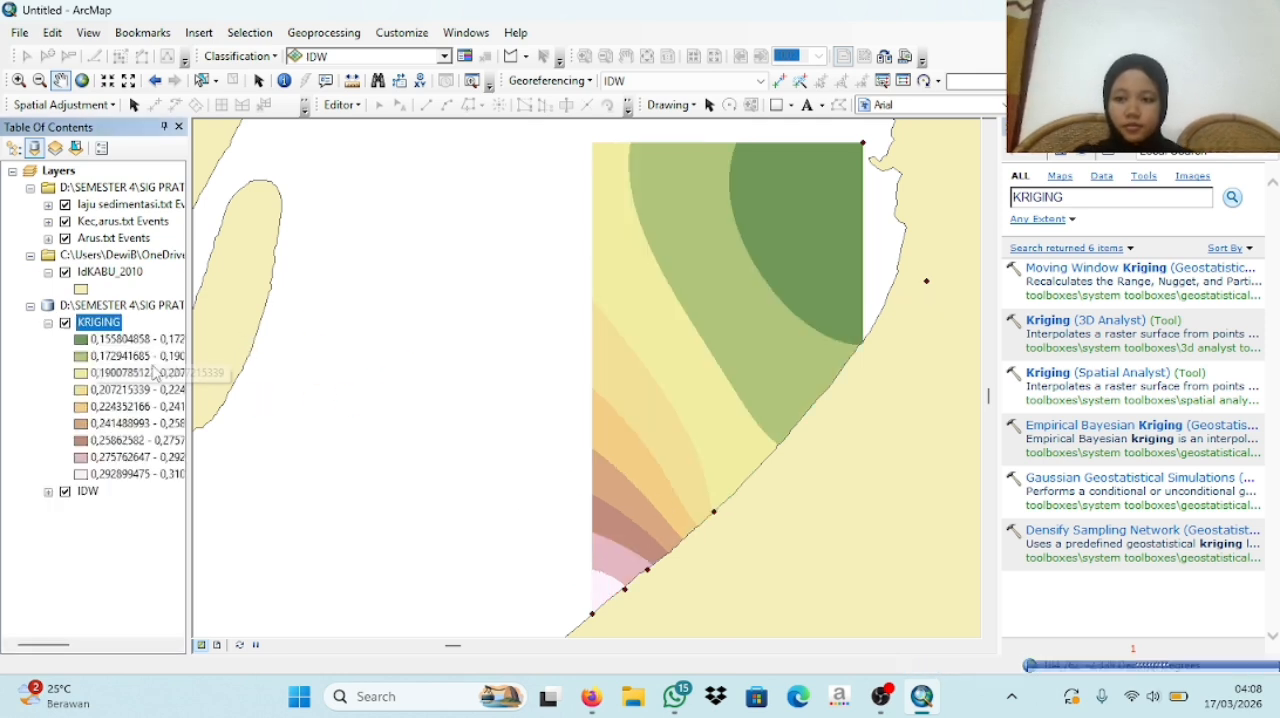
pyautogui.click(48, 323)
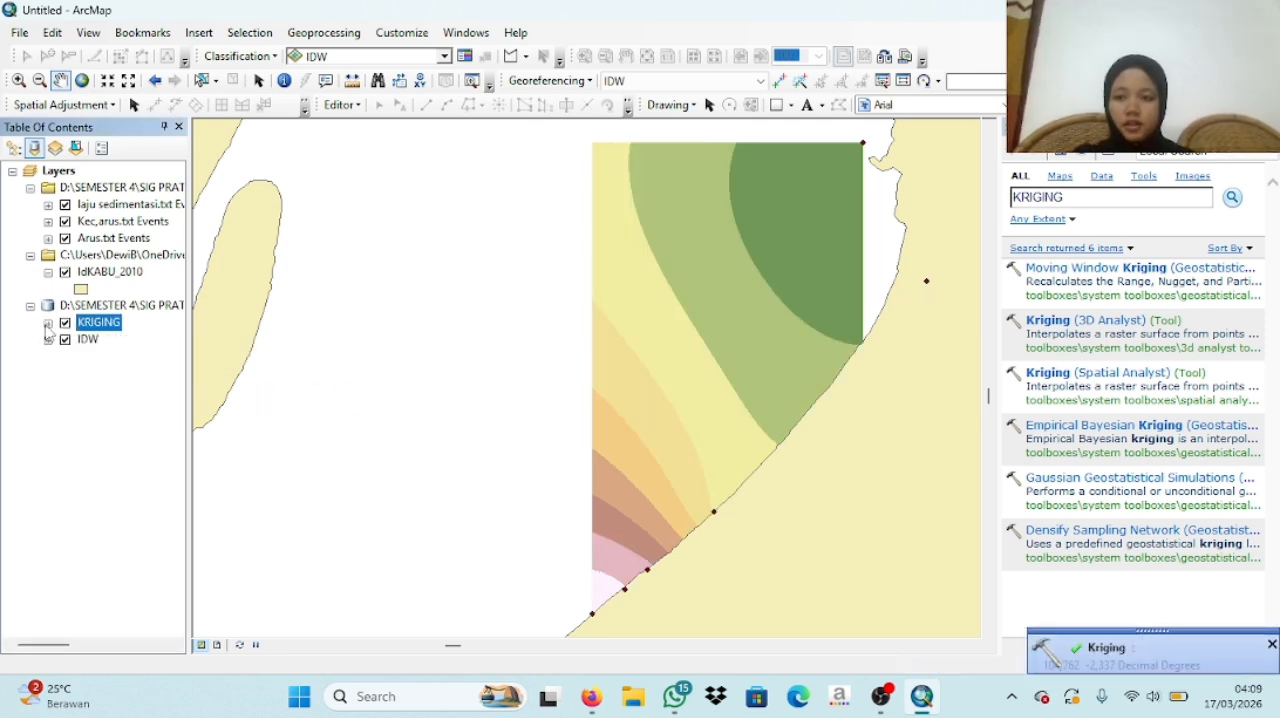
pyautogui.moveTo(881, 696)
pyautogui.click(947, 555)
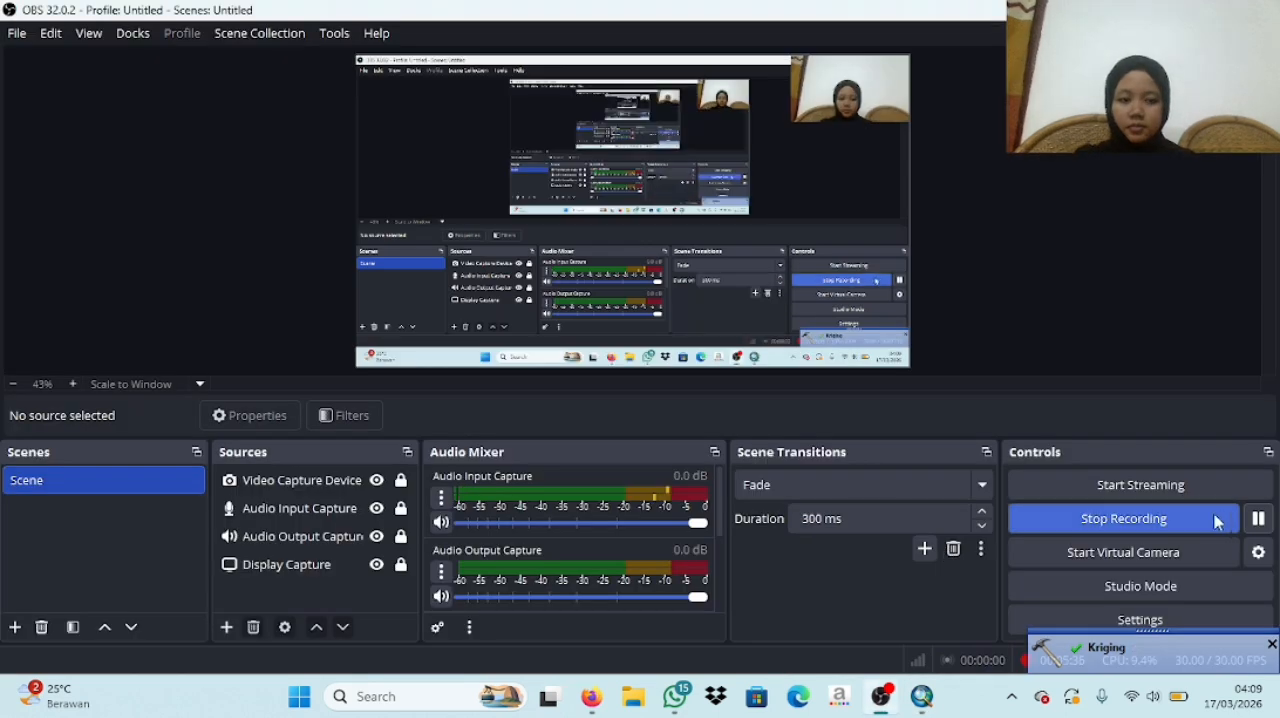
pyautogui.click(930, 705)
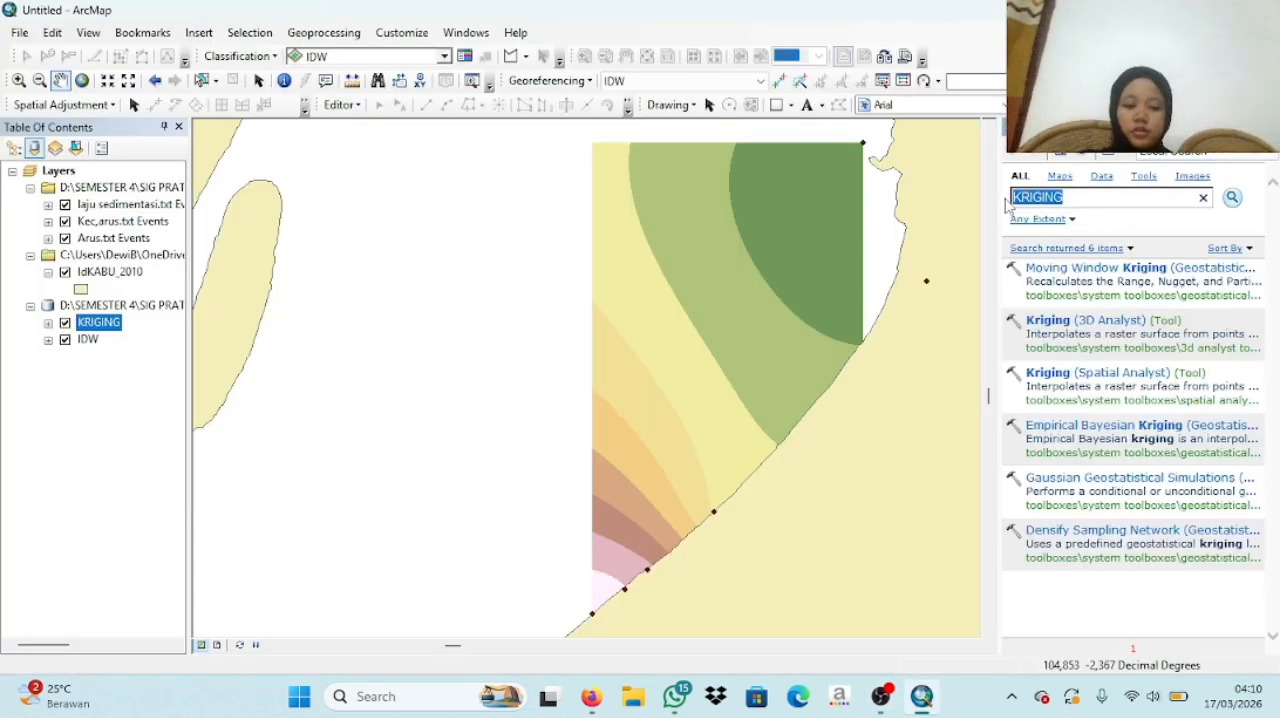
# - Search the geoprocessing tools for NATURAL NEIGHBOR and open the Natural Neighbor (3D Analyst) tool
pyautogui.write('NATURAL NEIGHTBOR')
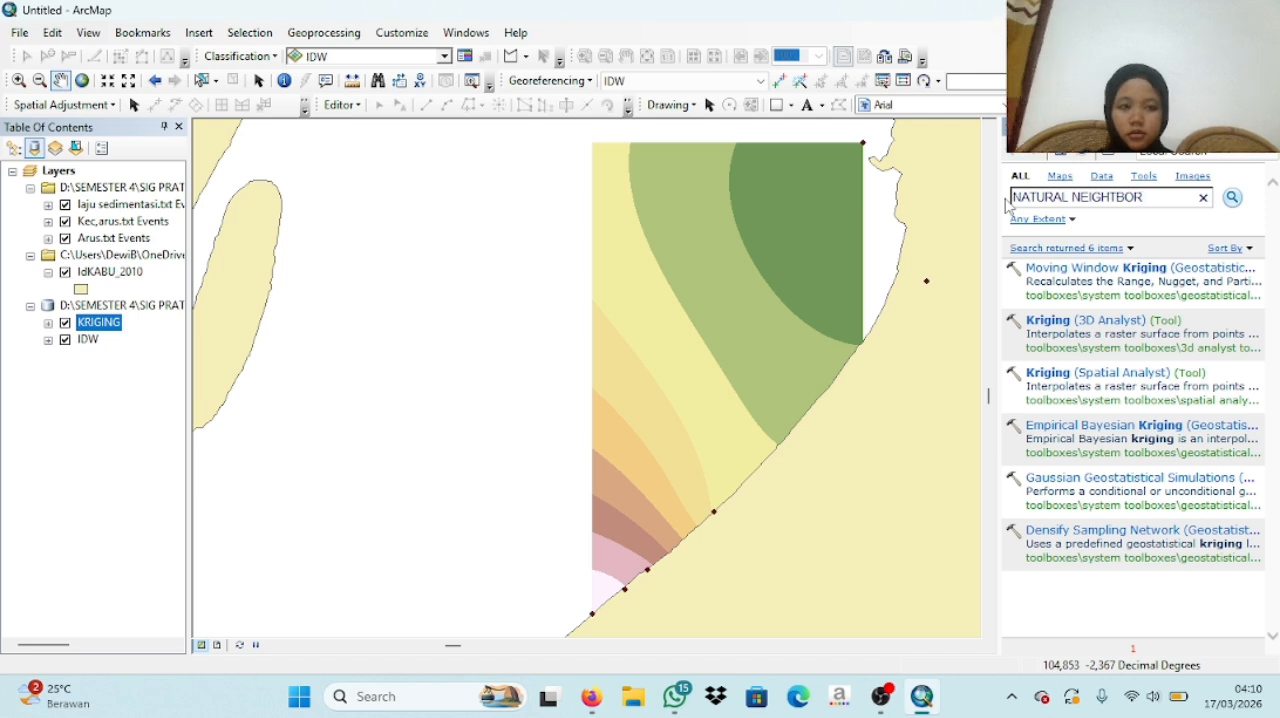
pyautogui.press('Return')
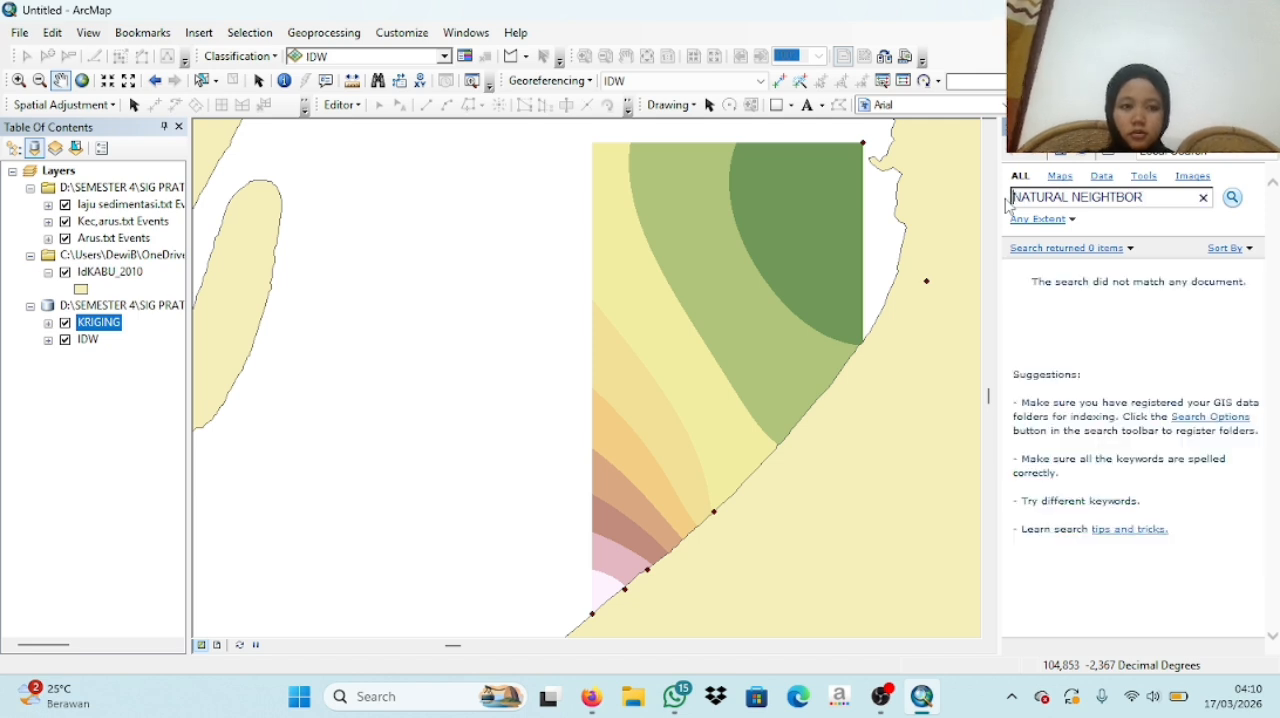
pyautogui.click(1118, 197)
pyautogui.press('BackSpace')
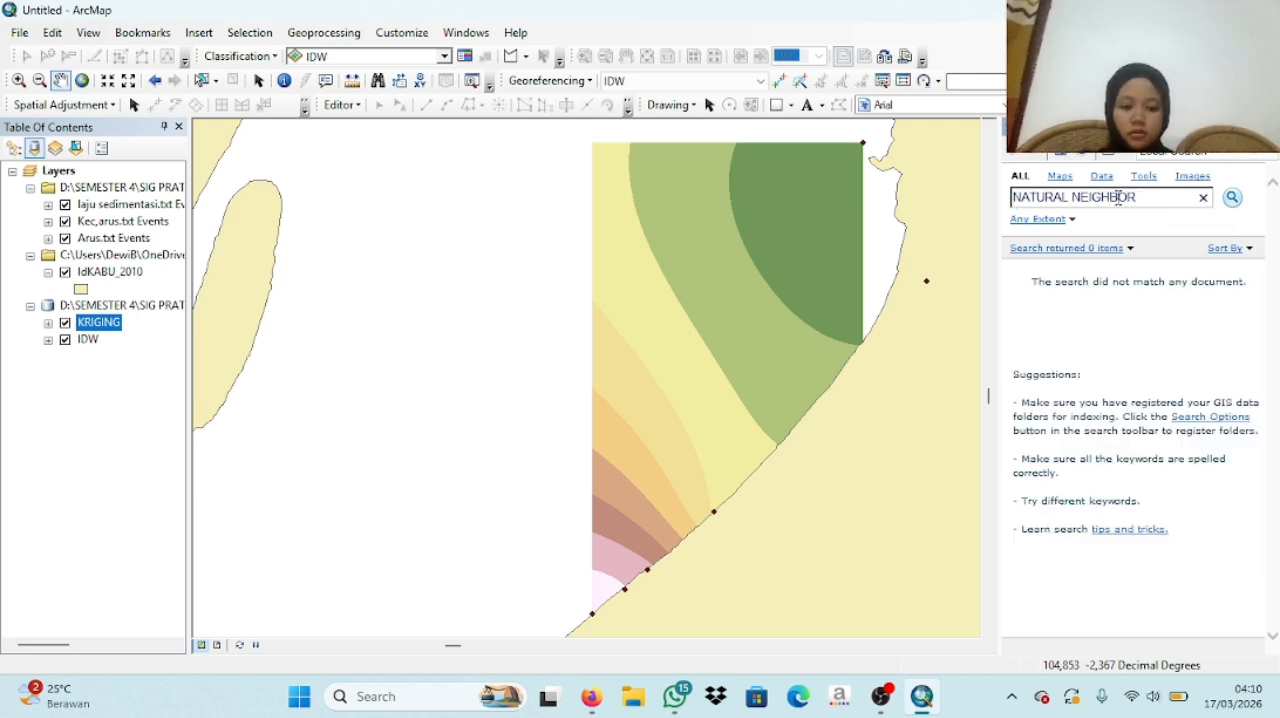
pyautogui.press('Return')
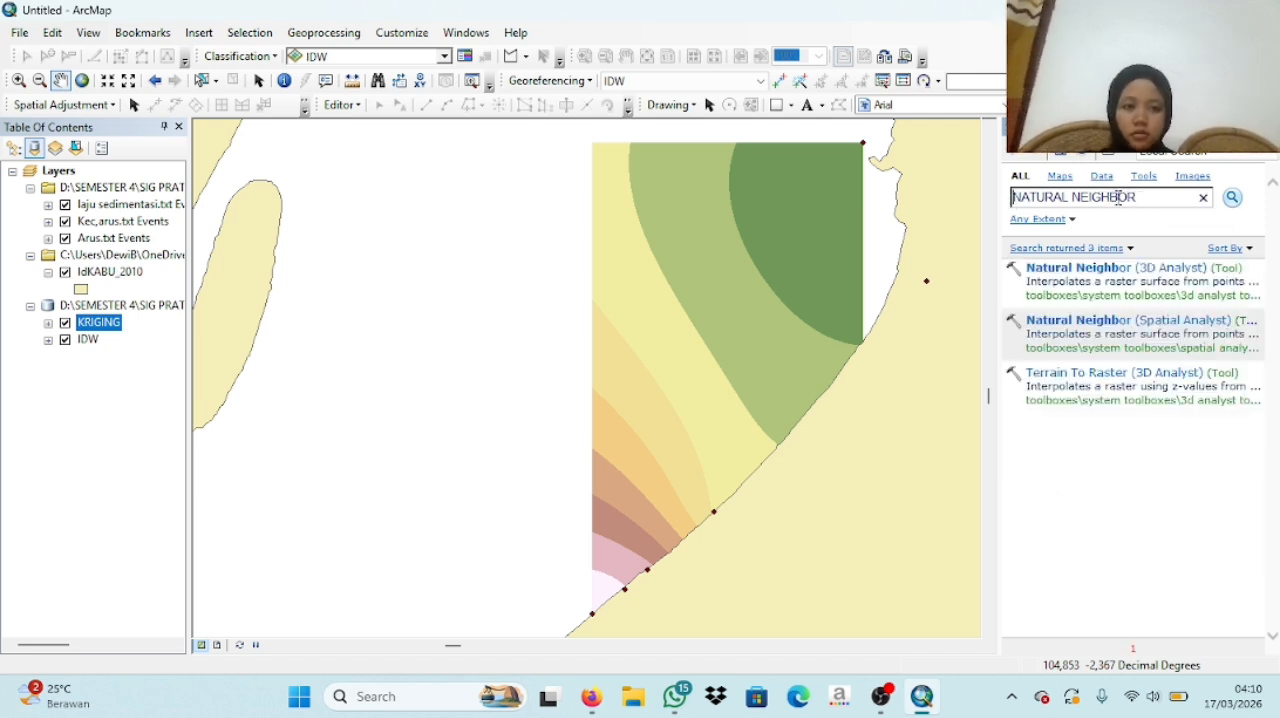
pyautogui.click(1135, 268)
# - Use the laju sedimentasi.txt Events layer as the Natural Neighbor input points and y as the Z value field
pyautogui.click(714, 276)
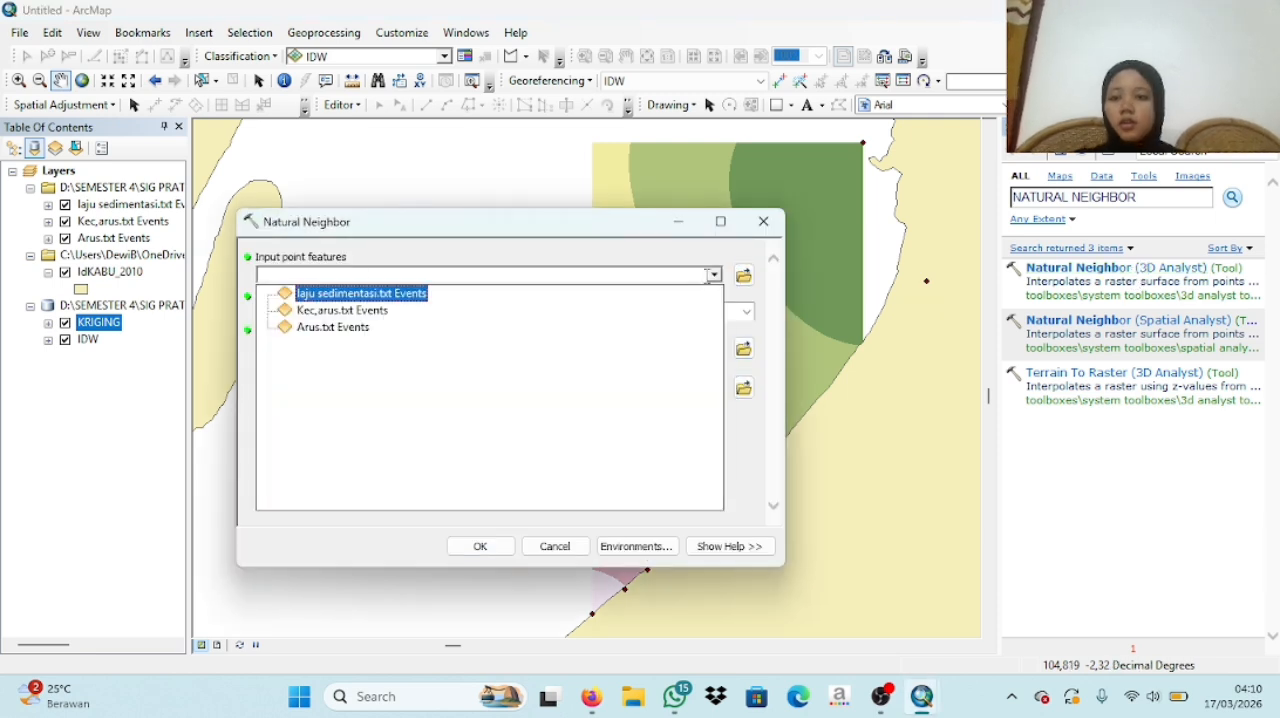
pyautogui.click(366, 294)
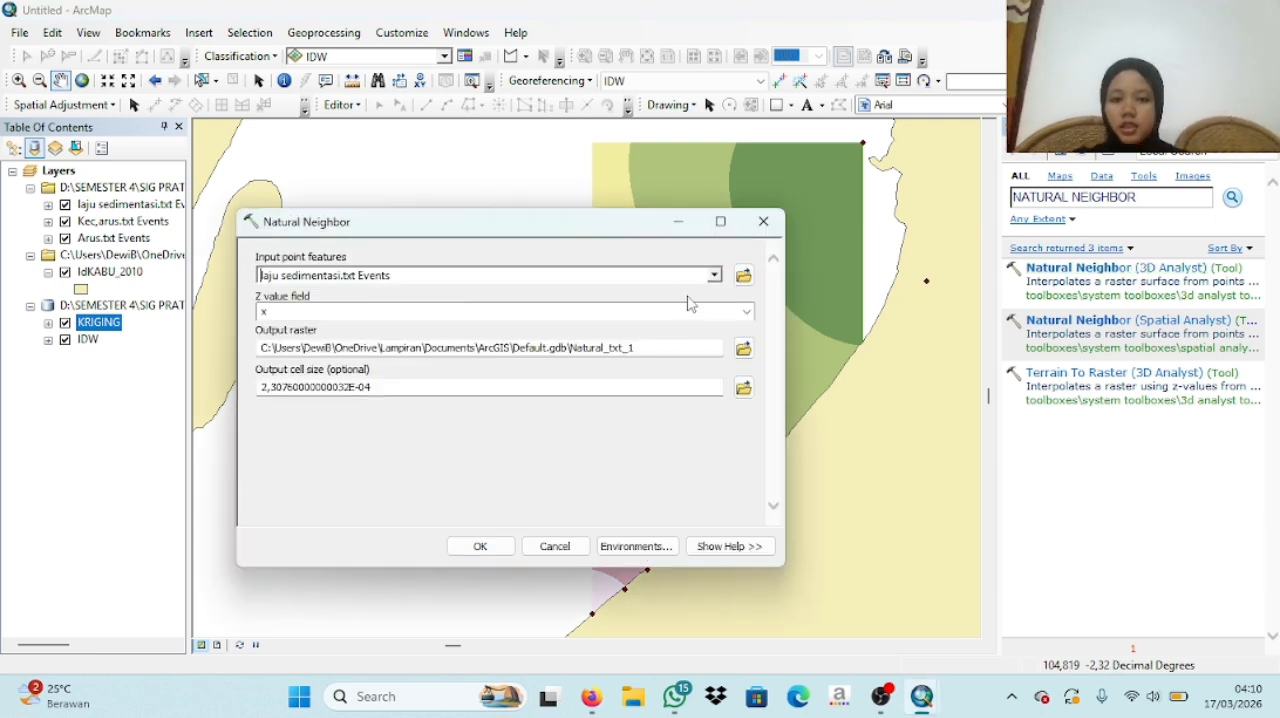
pyautogui.click(747, 313)
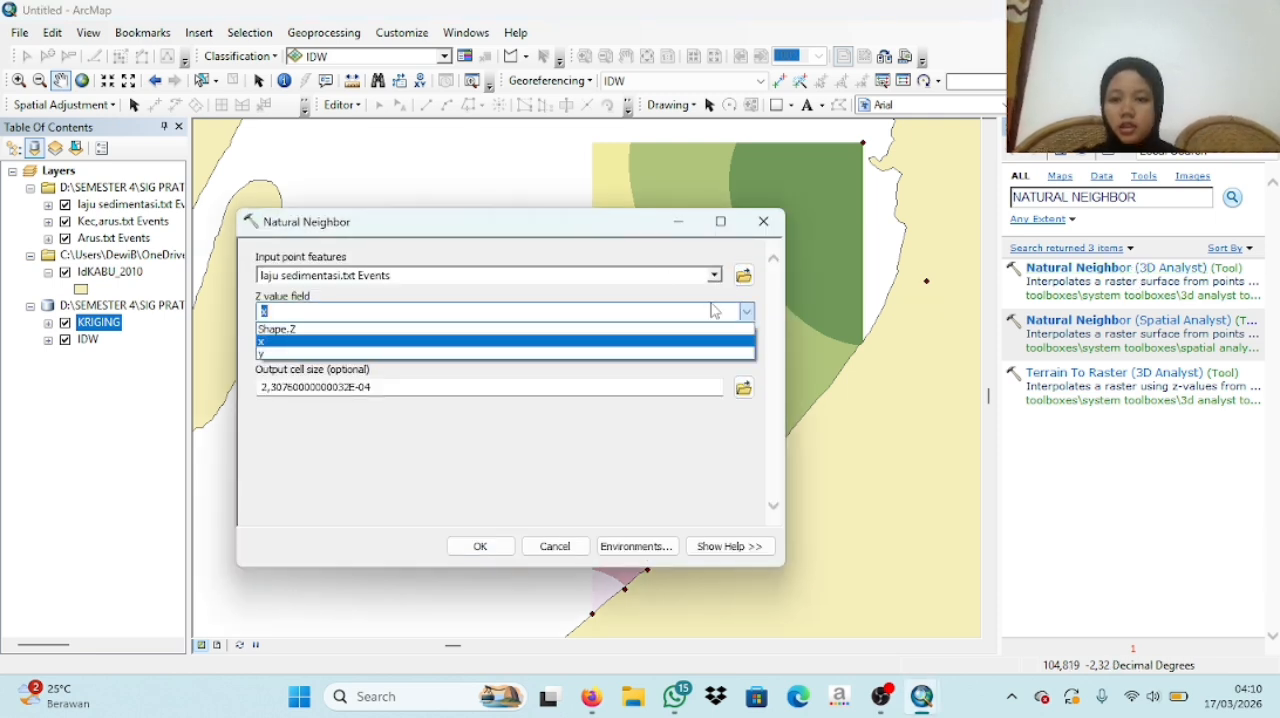
pyautogui.click(308, 355)
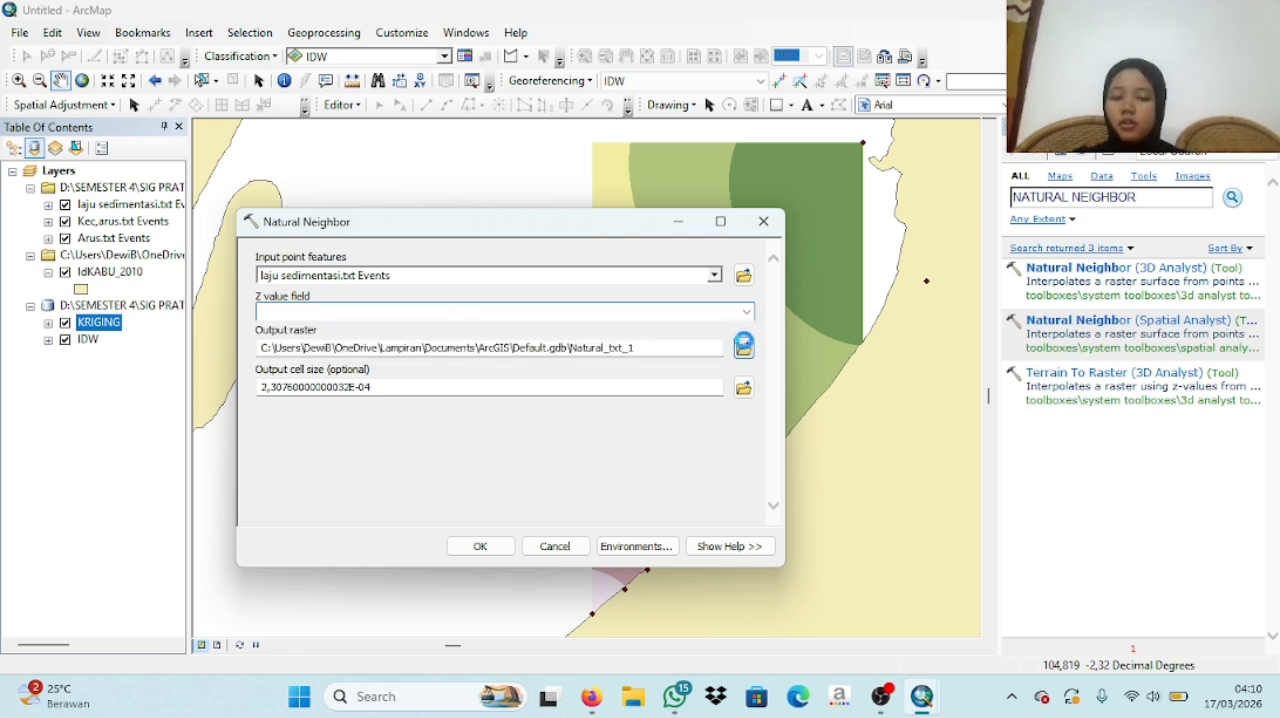
# - Name the output raster NATURAL NEIGHBOR in IDW.gdb and run the Natural Neighbor interpolation
pyautogui.click(743, 345)
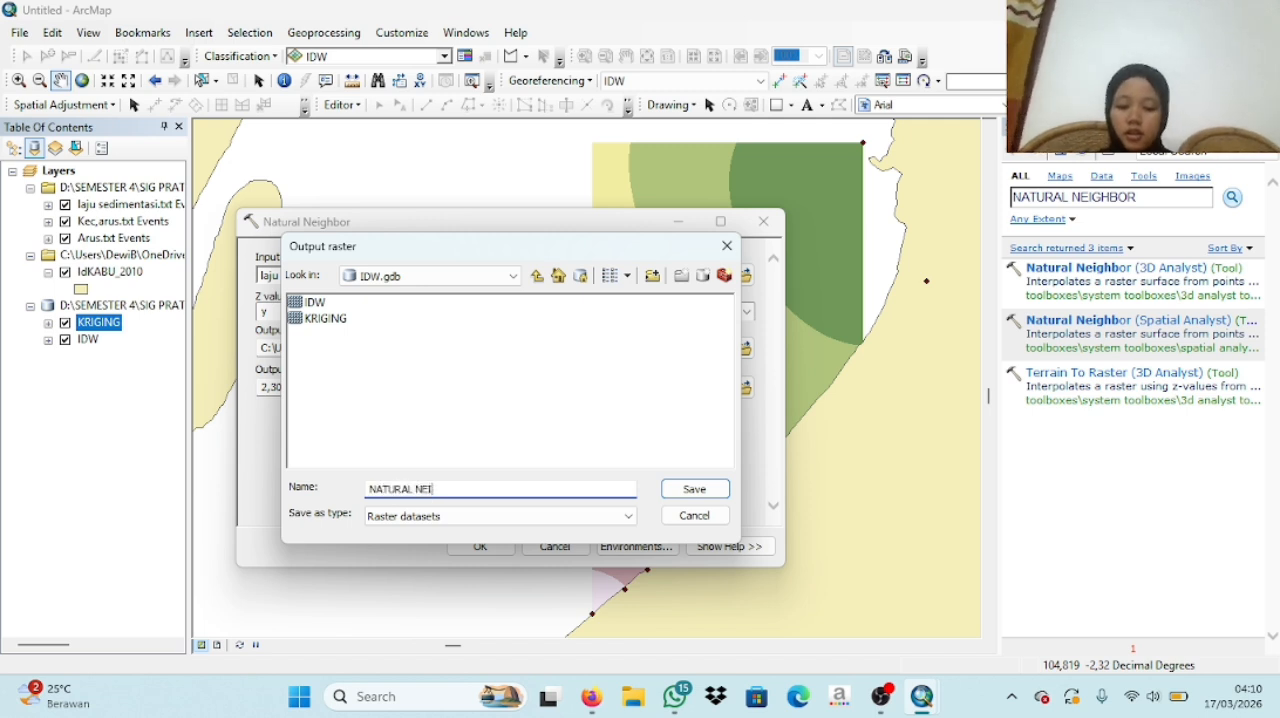
pyautogui.click(720, 489)
pyautogui.click(485, 545)
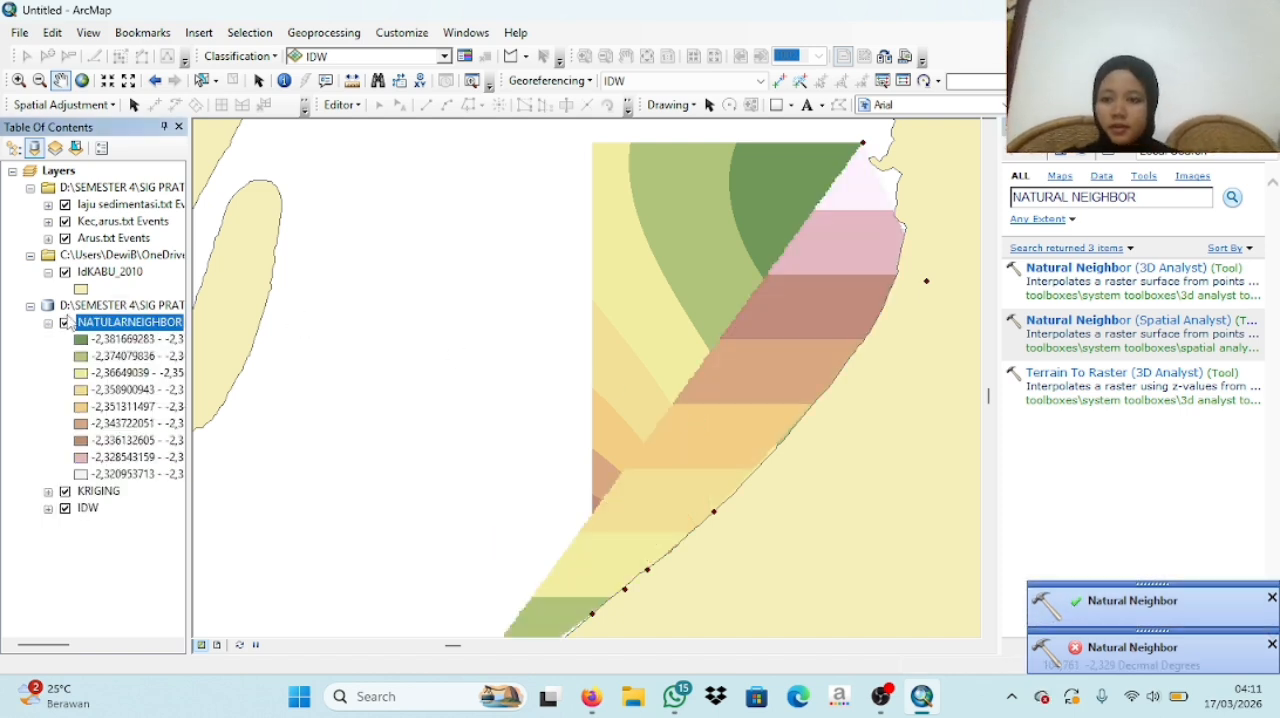
# - Collapse the NATULARNEIGHBOR legend and hide the NATULARNEIGHBOR, KRIGING and IDW raster layers
pyautogui.click(48, 323)
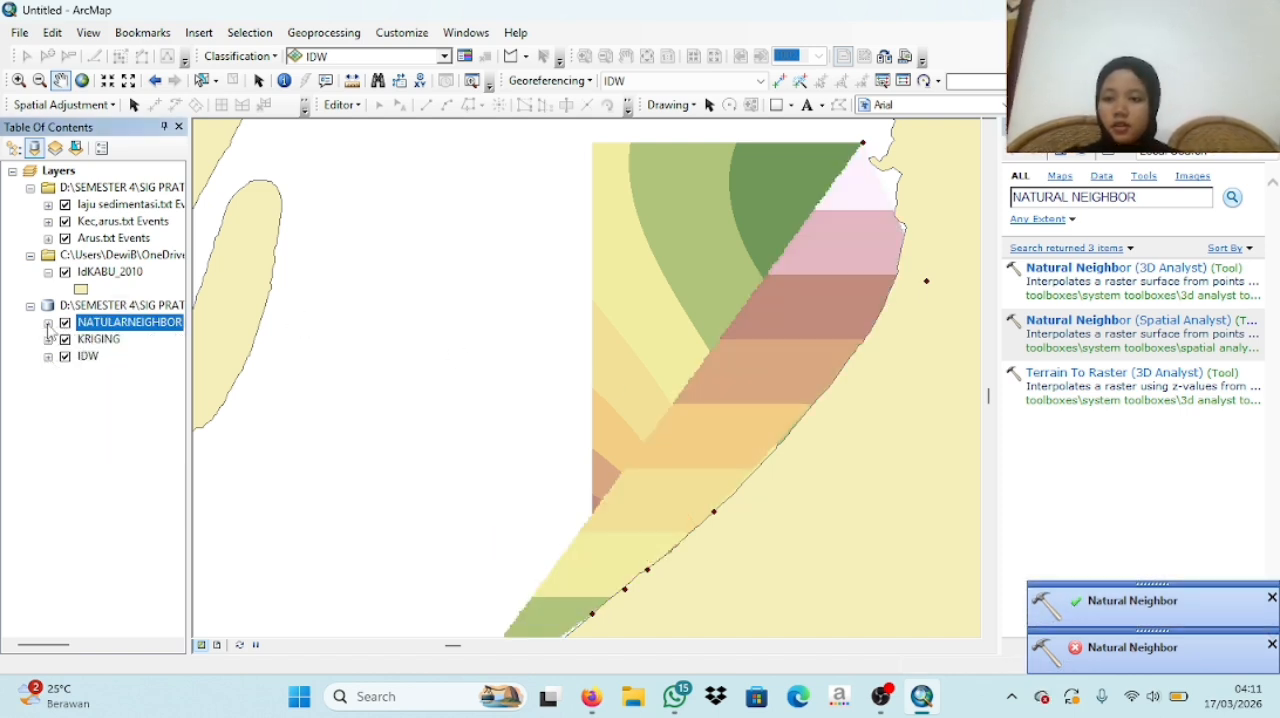
pyautogui.click(65, 322)
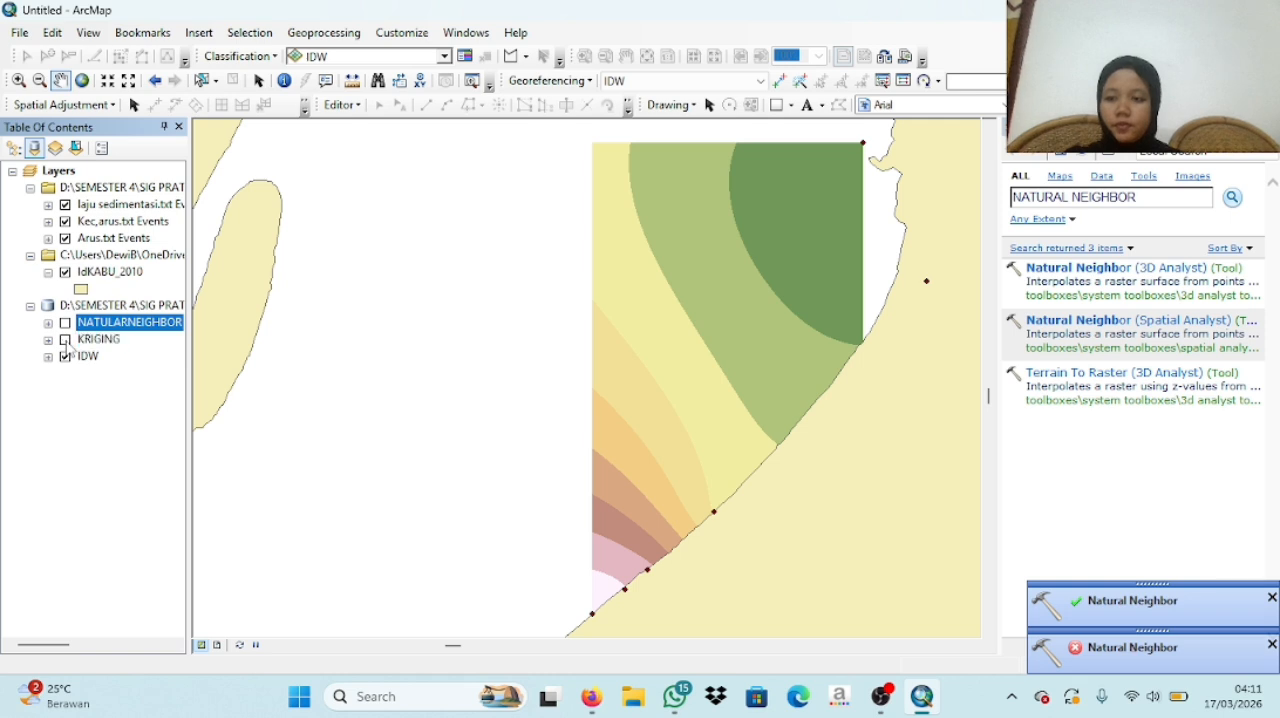
pyautogui.click(65, 339)
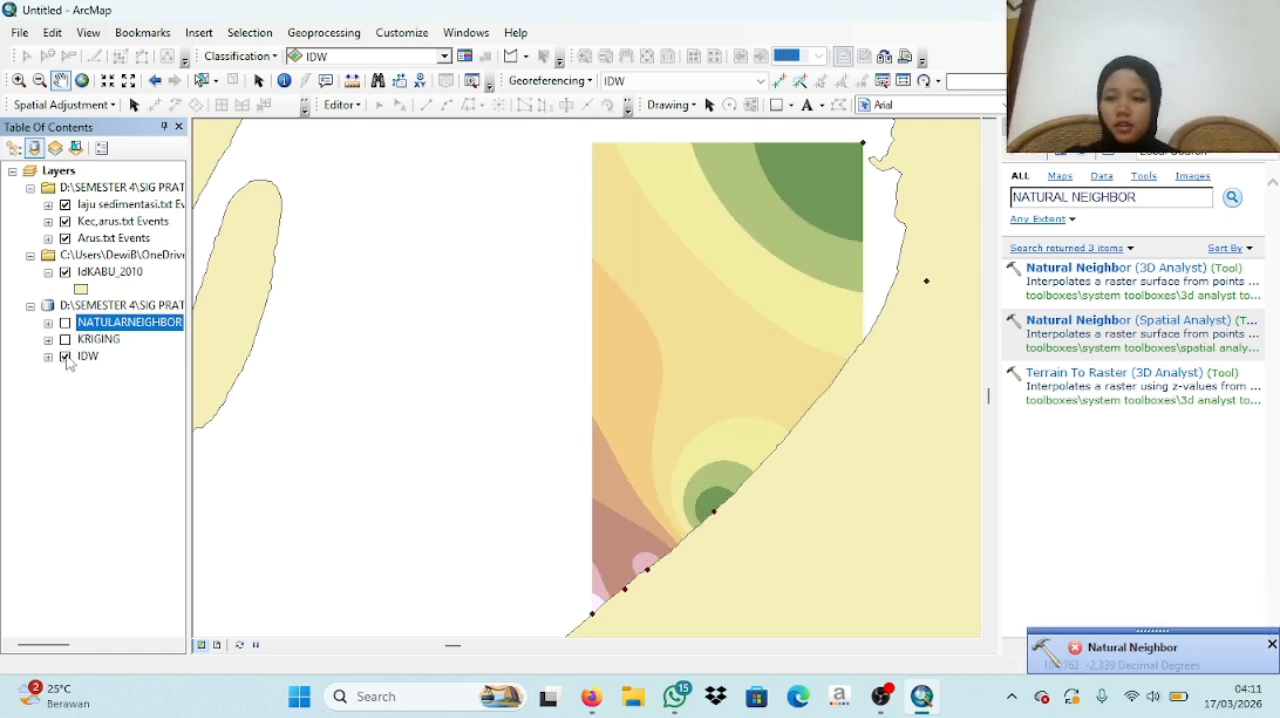
pyautogui.click(65, 356)
# - Show the KRIGING and NATULARNEIGHBOR rasters one at a time to compare them, hiding each again
pyautogui.click(65, 340)
pyautogui.click(65, 340)
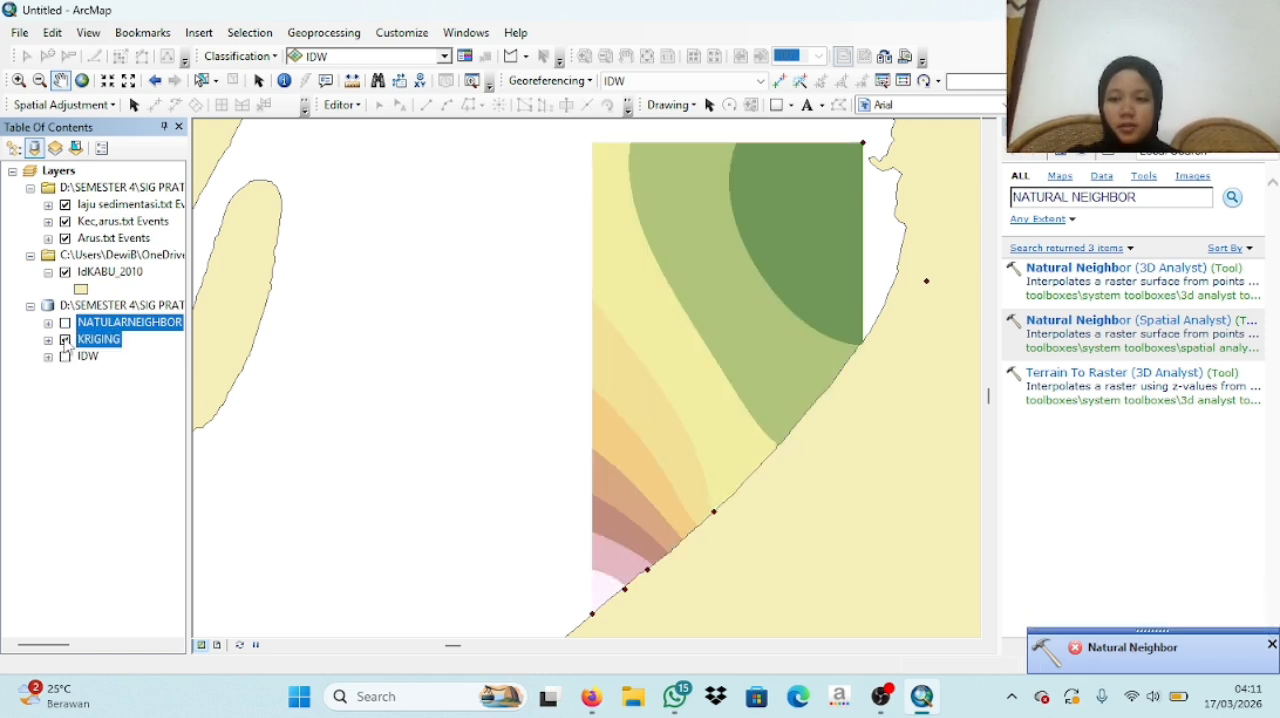
pyautogui.click(65, 323)
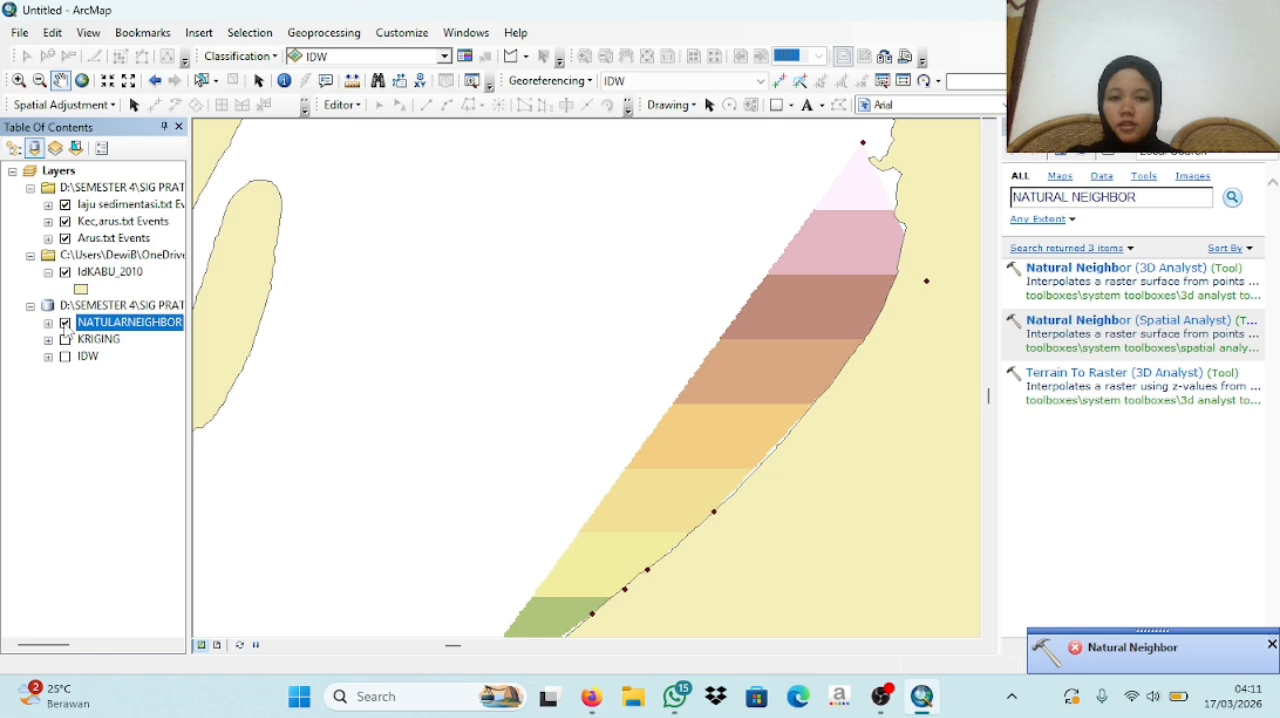
pyautogui.click(65, 323)
pyautogui.click(65, 323)
pyautogui.click(65, 323)
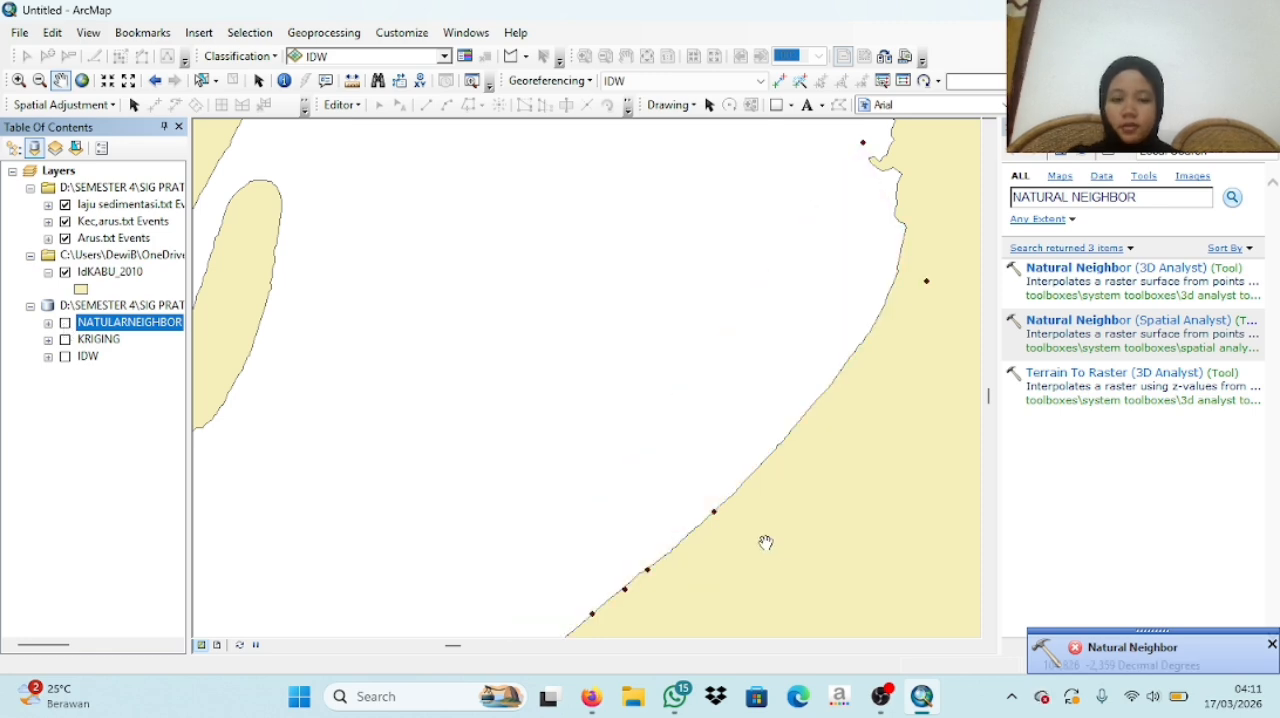
pyautogui.click(900, 630)
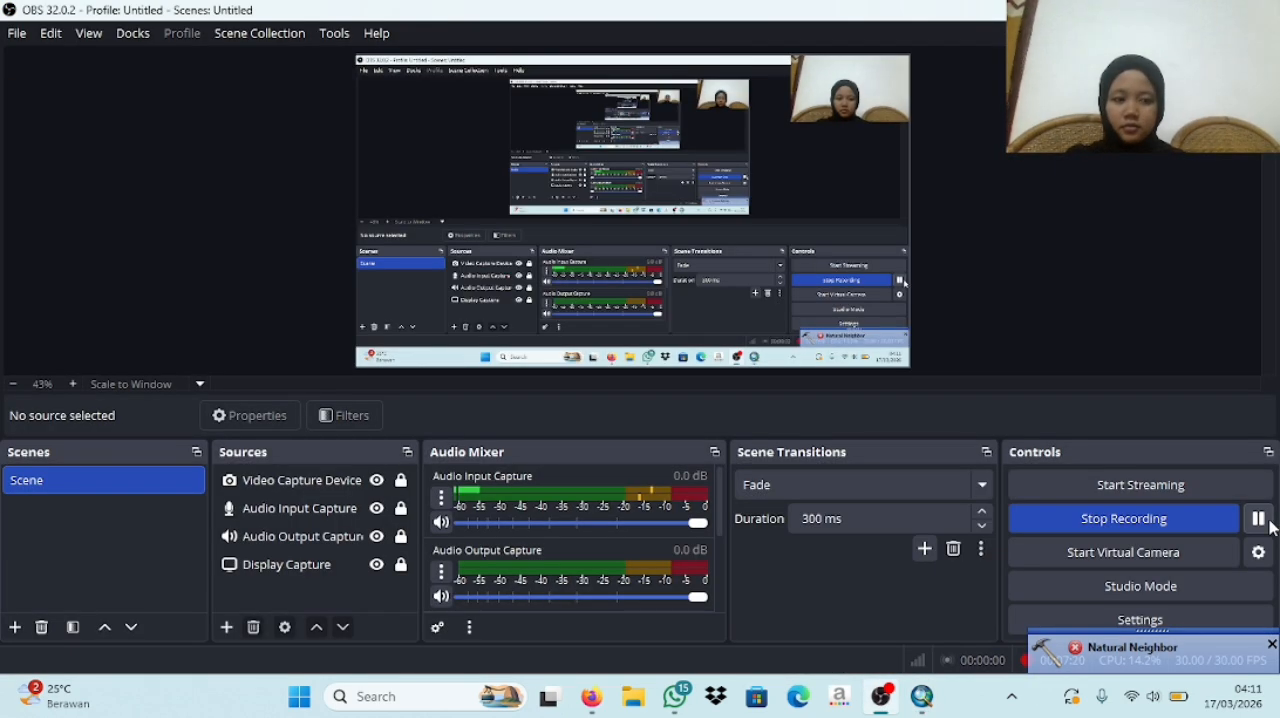
# - Search for SPLINE among the geoprocessing tools and open the Spline (3D Analyst) tool
pyautogui.click(918, 600)
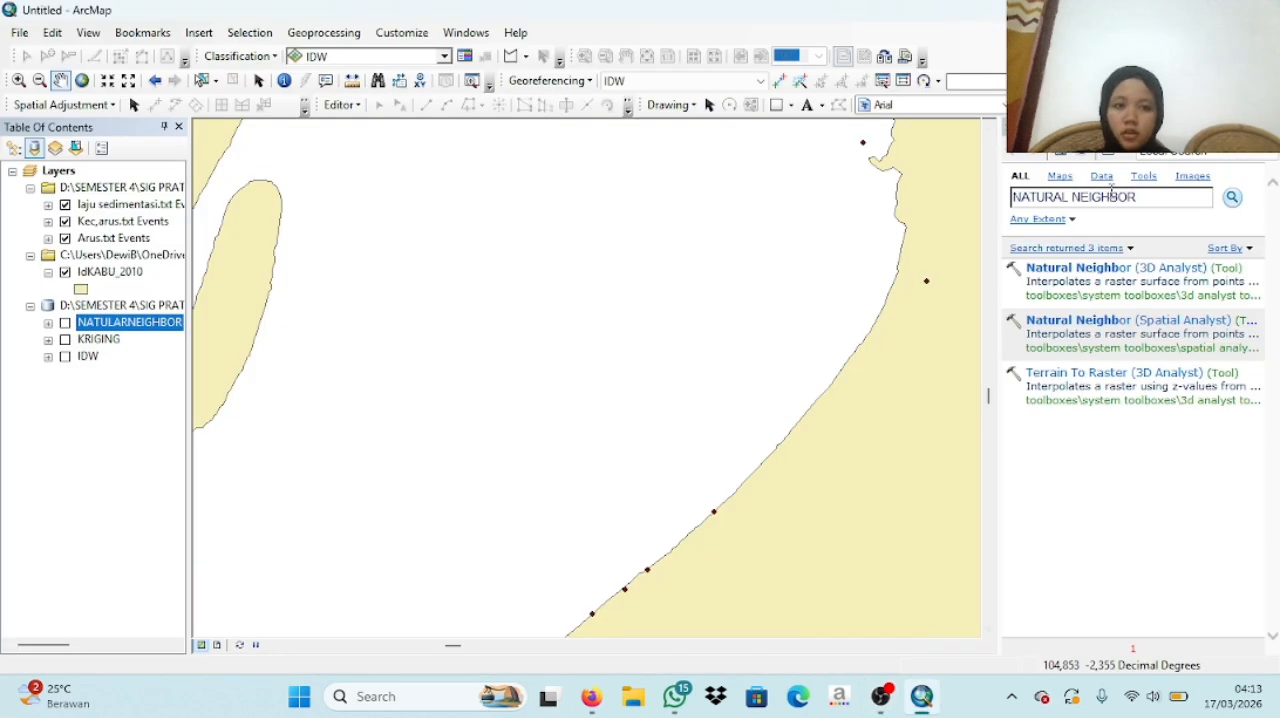
pyautogui.moveTo(1146, 197); pyautogui.dragTo(1013, 197)
pyautogui.press('BackSpace')
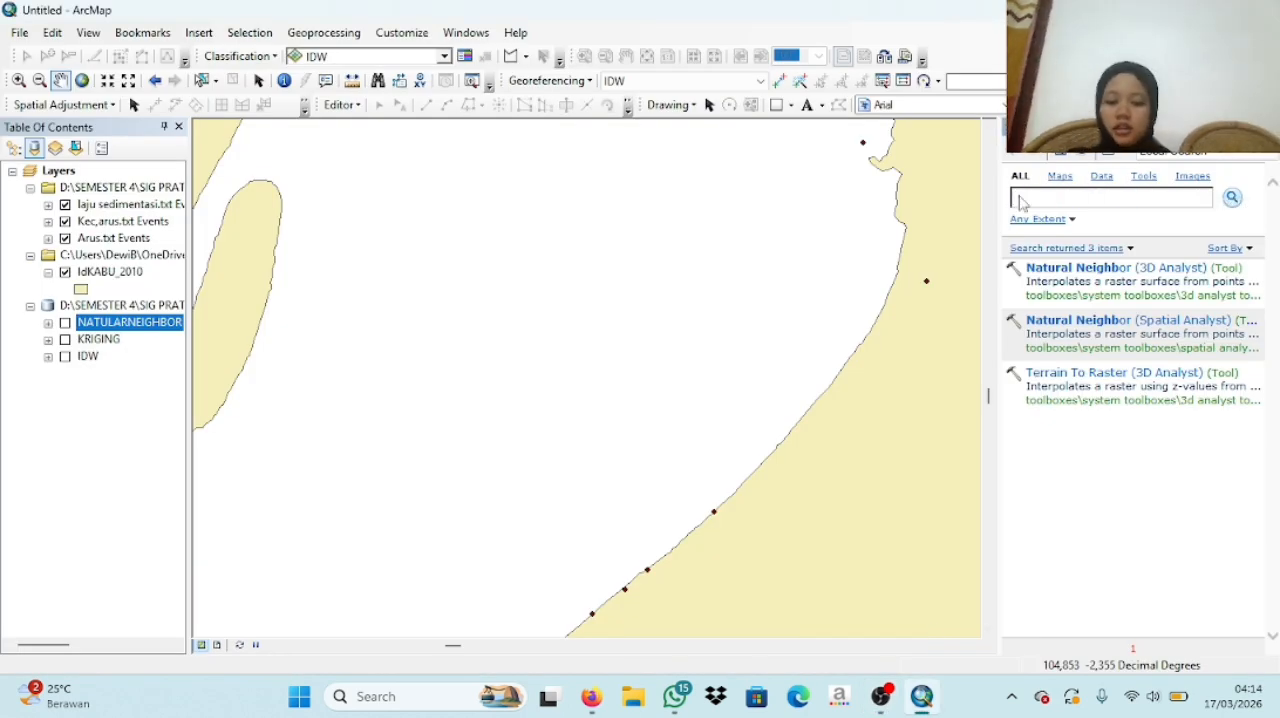
pyautogui.press('Return')
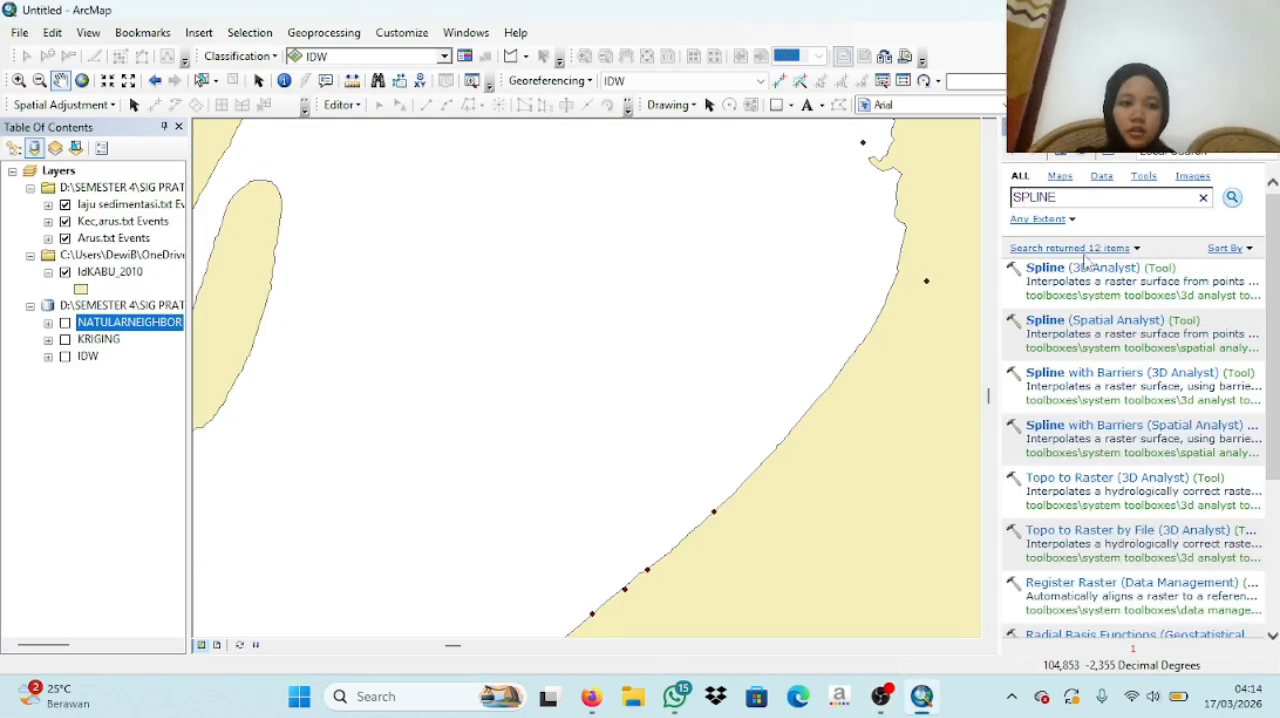
pyautogui.click(1120, 270)
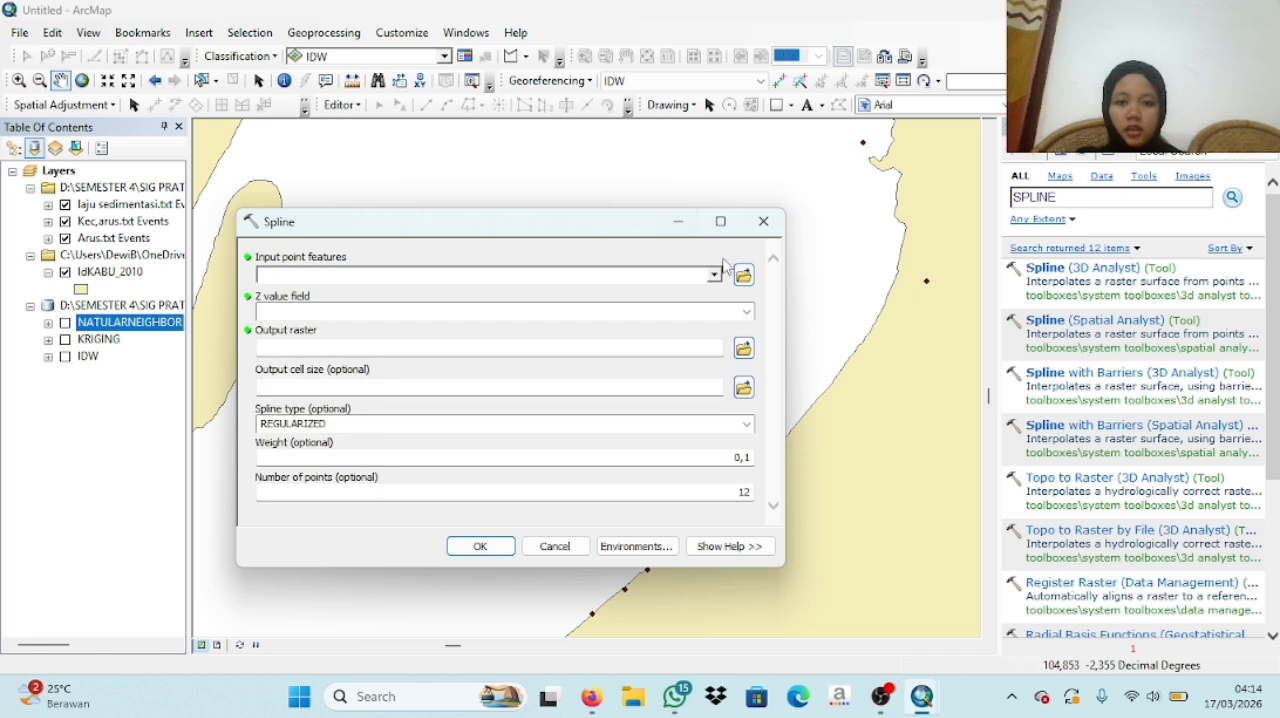
# - Use the Arus.txt Events layer as the Spline input points and Kecepatan as the Z value field
pyautogui.click(714, 276)
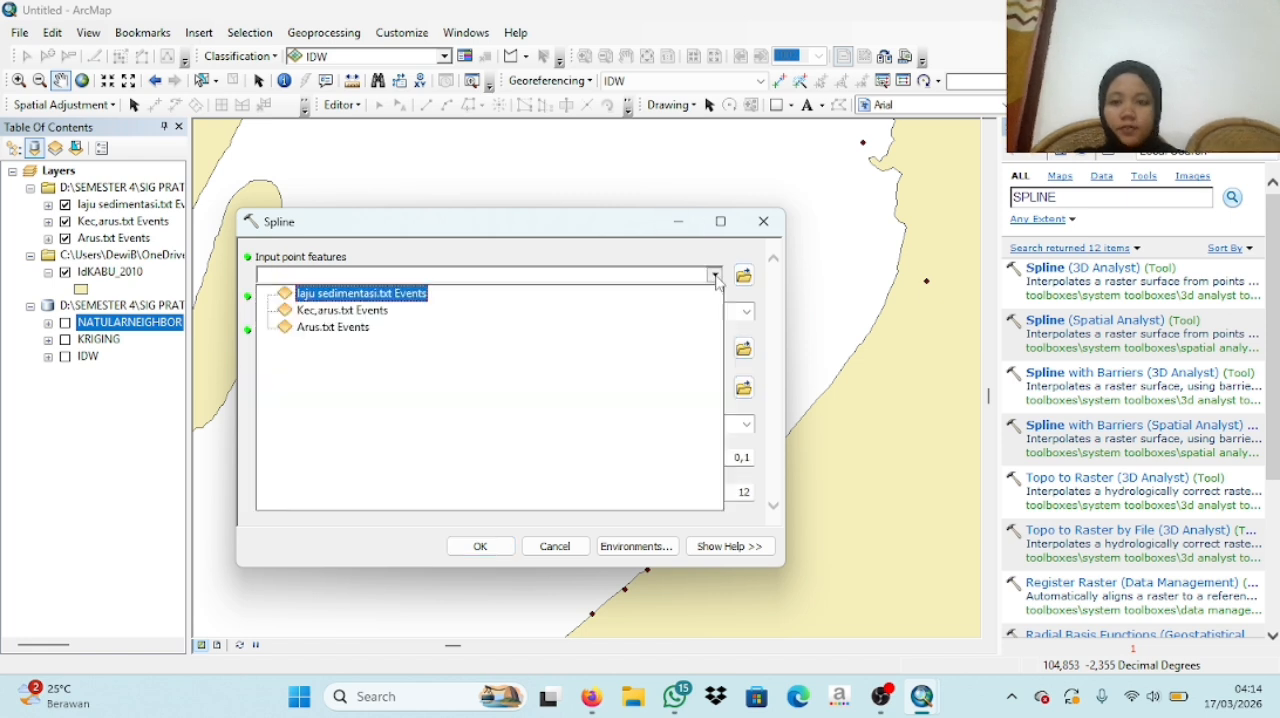
pyautogui.click(340, 327)
pyautogui.click(748, 313)
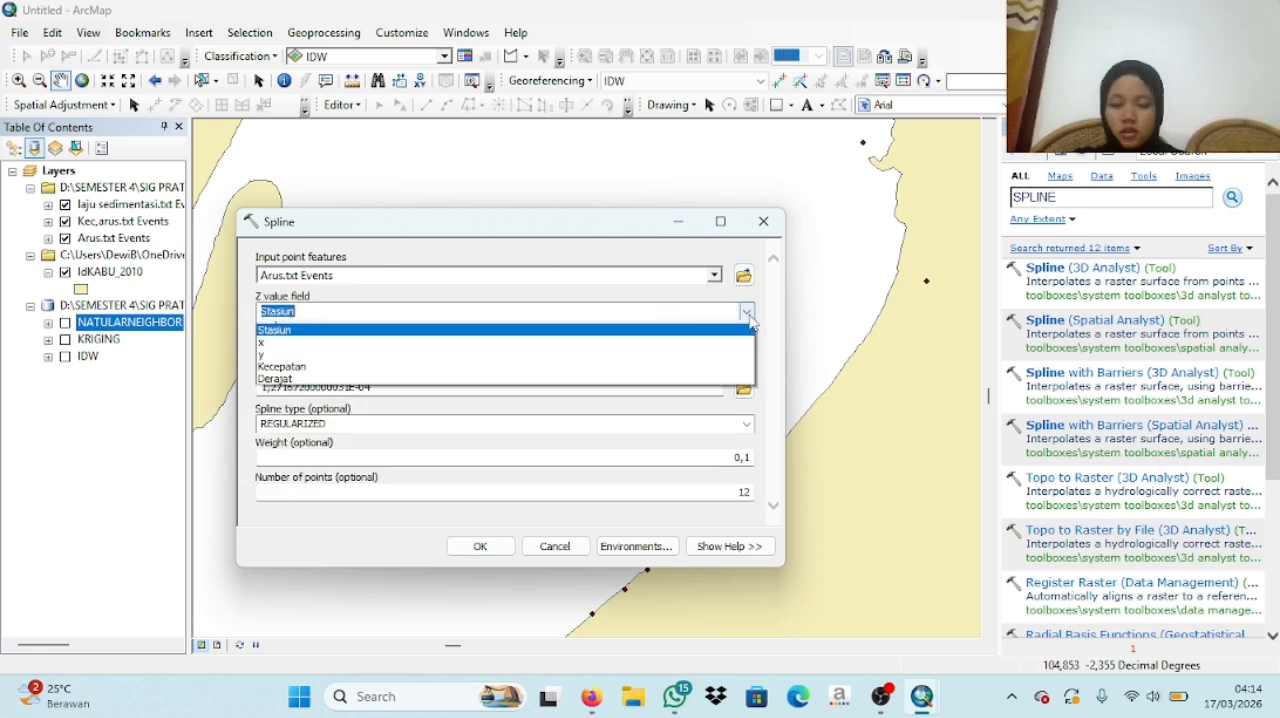
pyautogui.click(309, 387)
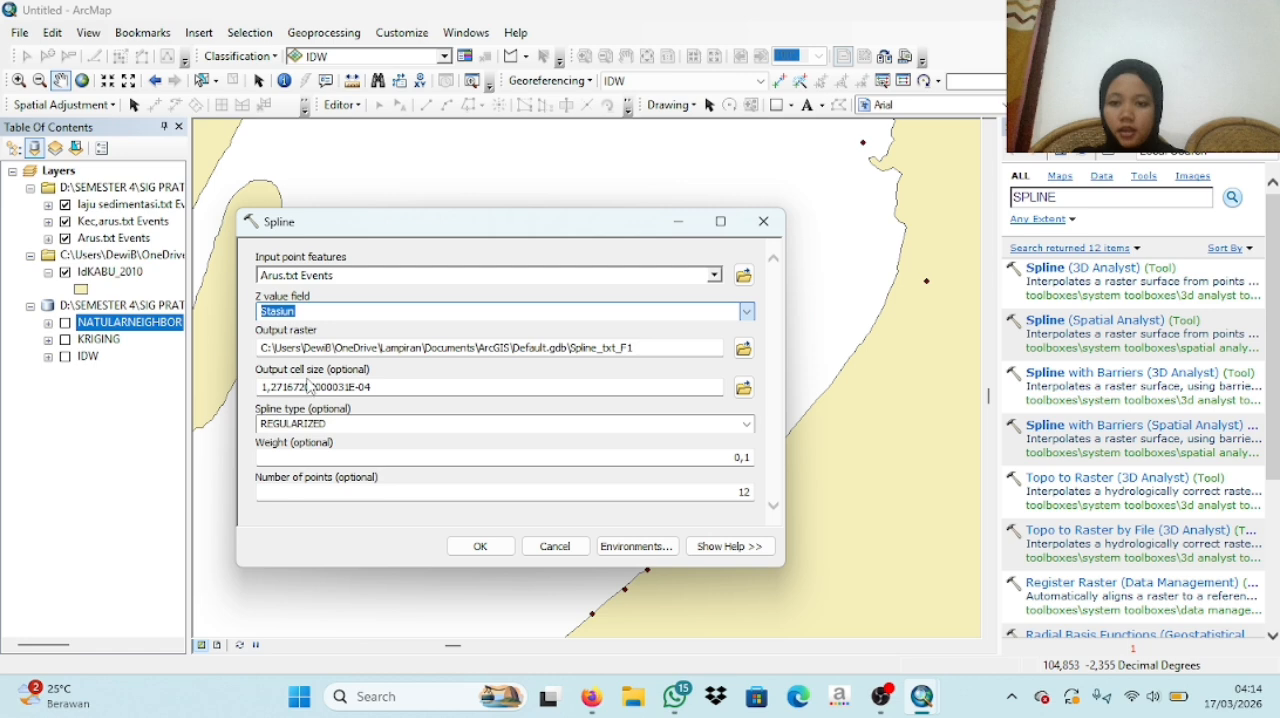
# - Name the output raster SPLINE in IDW.gdb and run the Spline interpolation
pyautogui.click(744, 345)
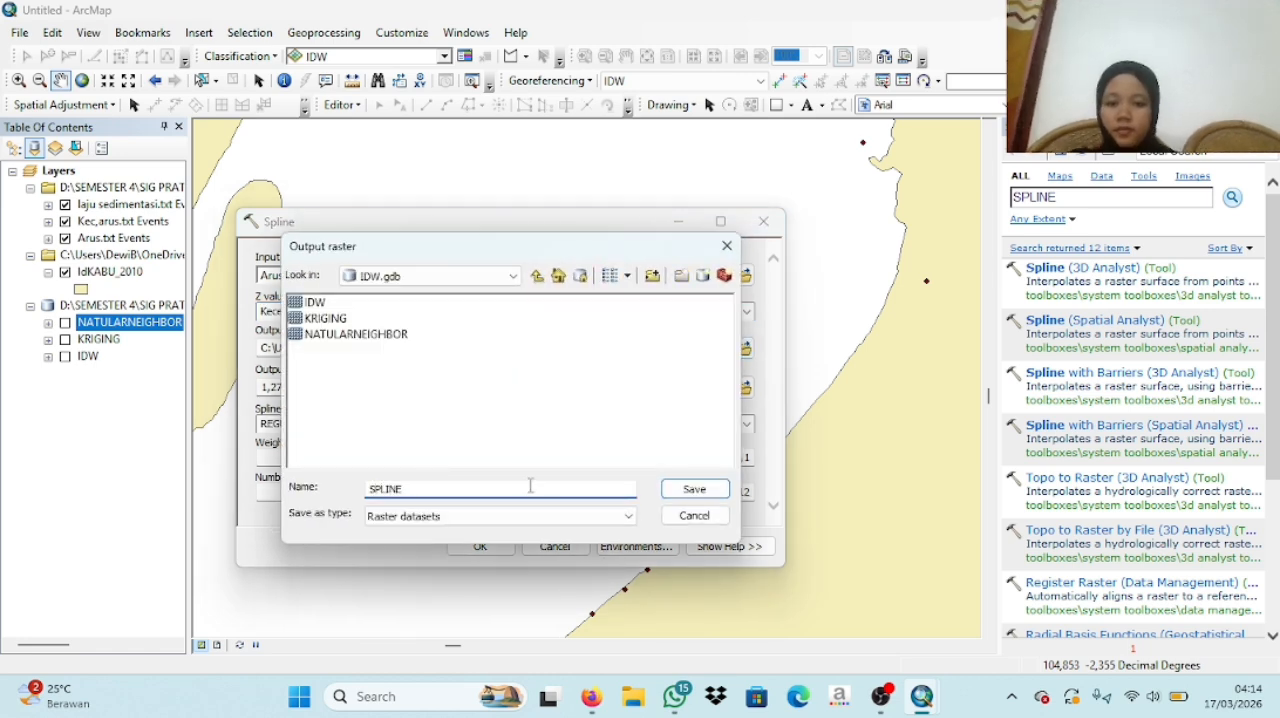
pyautogui.click(690, 489)
pyautogui.click(484, 545)
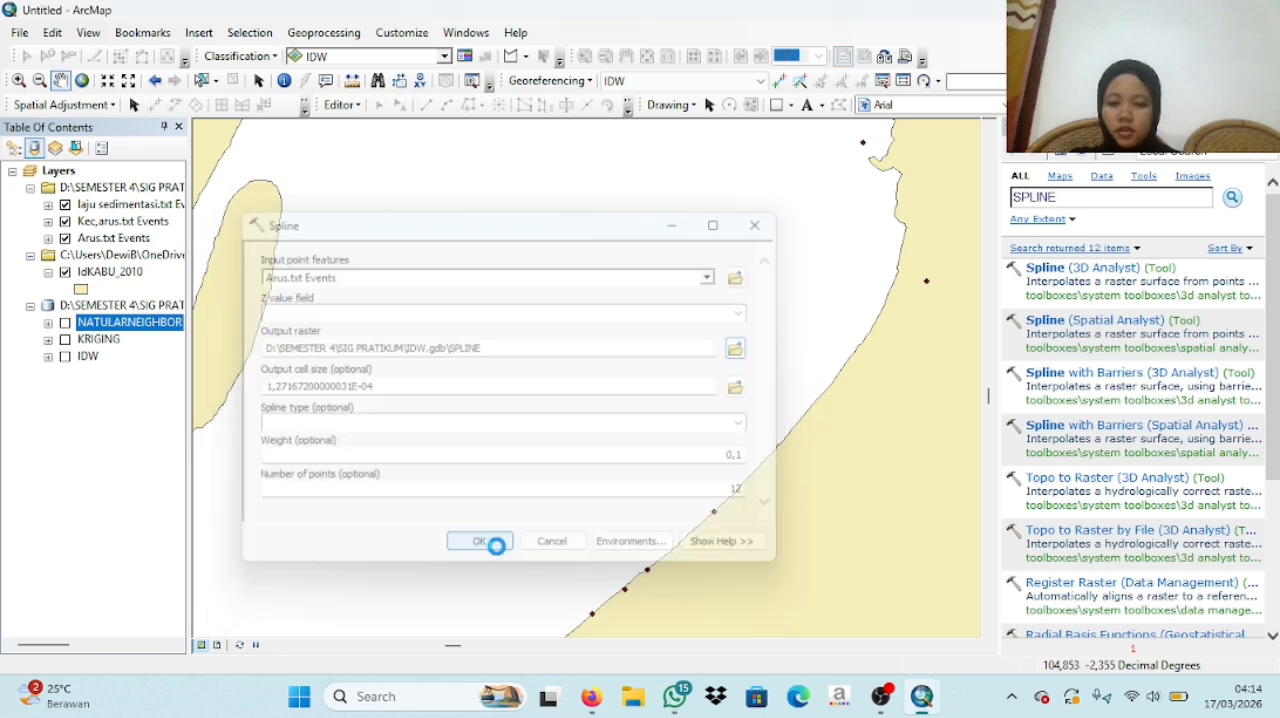
# - Show the NATULARNEIGHBOR, KRIGING and IDW raster layers on the map
pyautogui.click(65, 323)
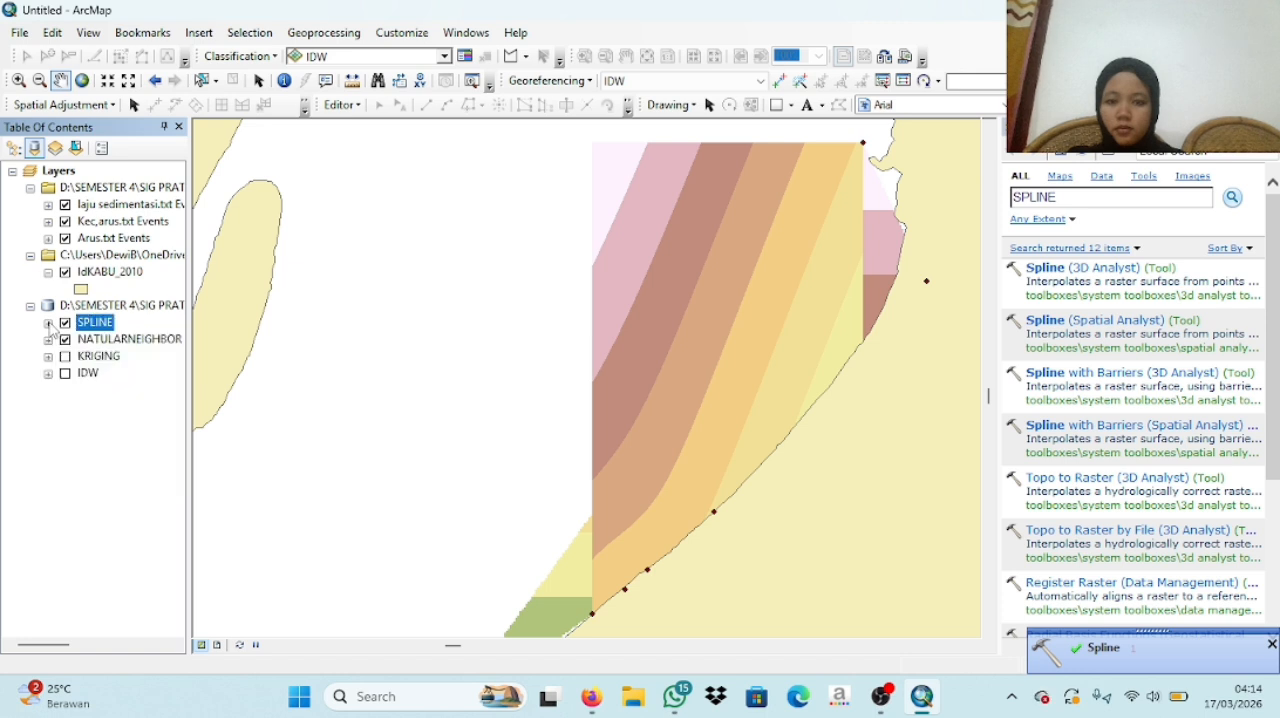
pyautogui.click(65, 356)
pyautogui.click(65, 373)
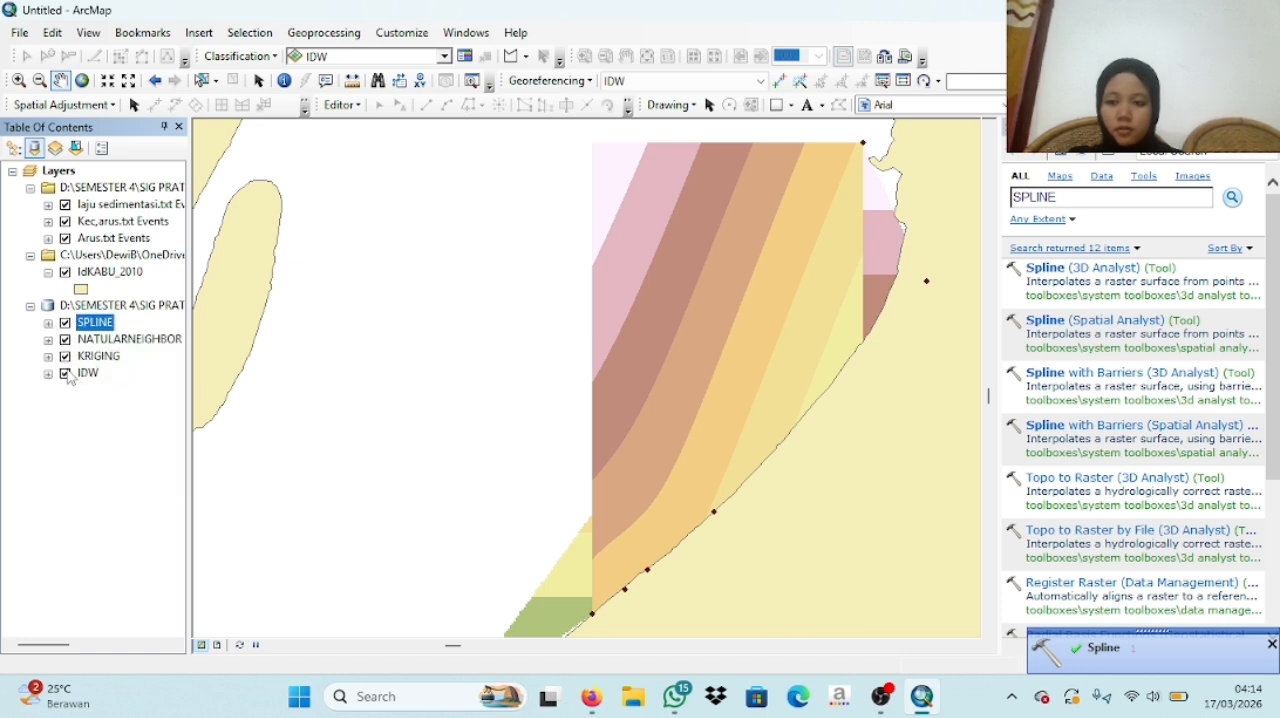
# - Search for TREND among the geoprocessing tools and open the Trend (3D Analyst) tool
pyautogui.moveTo(1055, 200); pyautogui.dragTo(1032, 198)
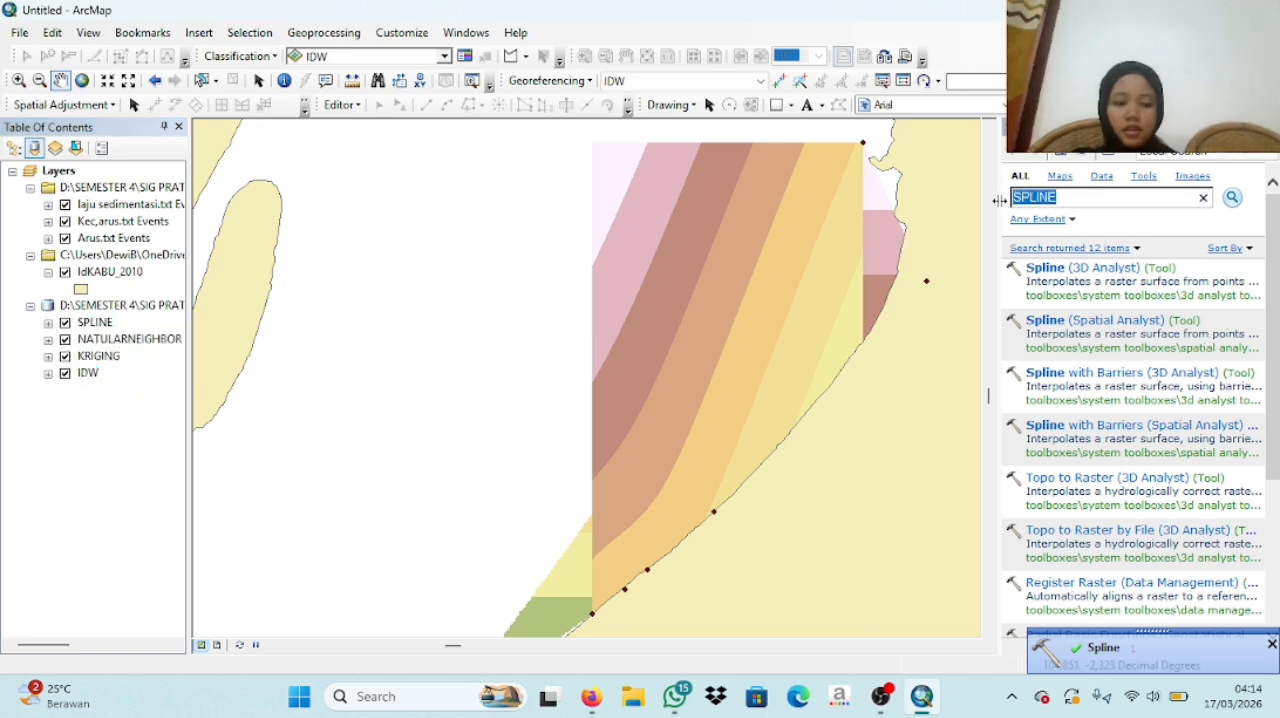
pyautogui.write('TREND')
pyautogui.press('Return')
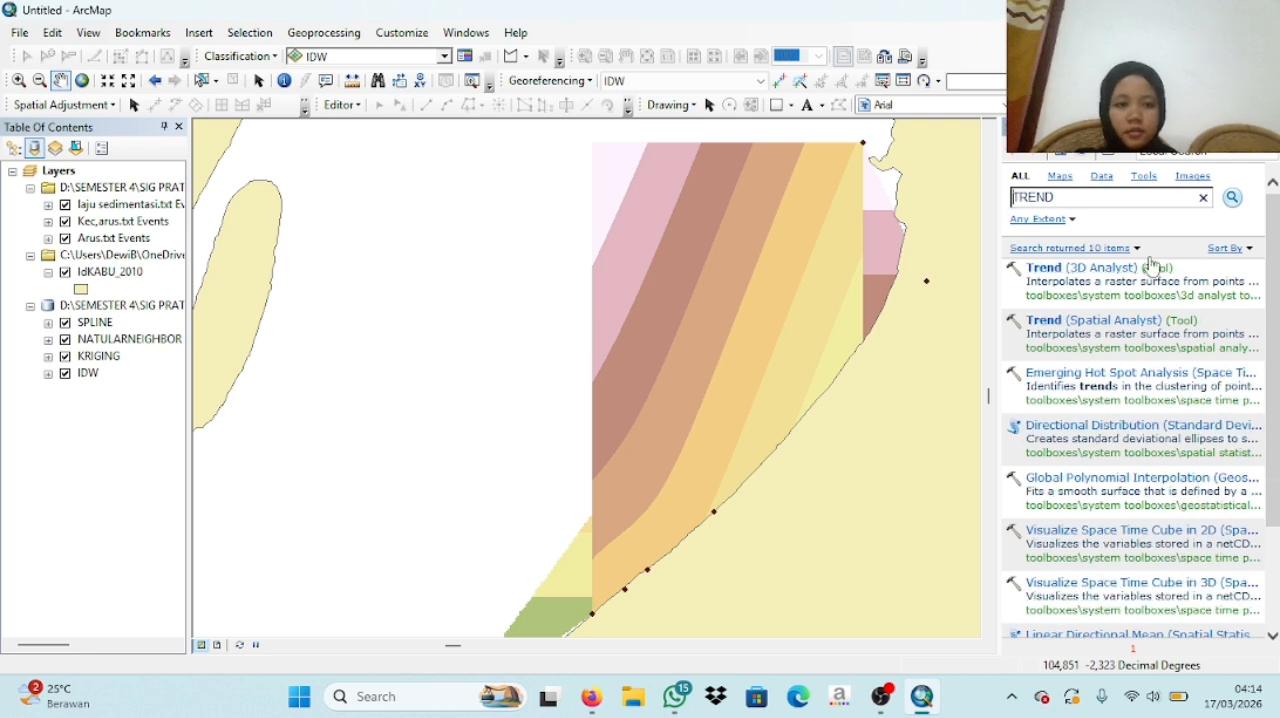
pyautogui.click(1128, 270)
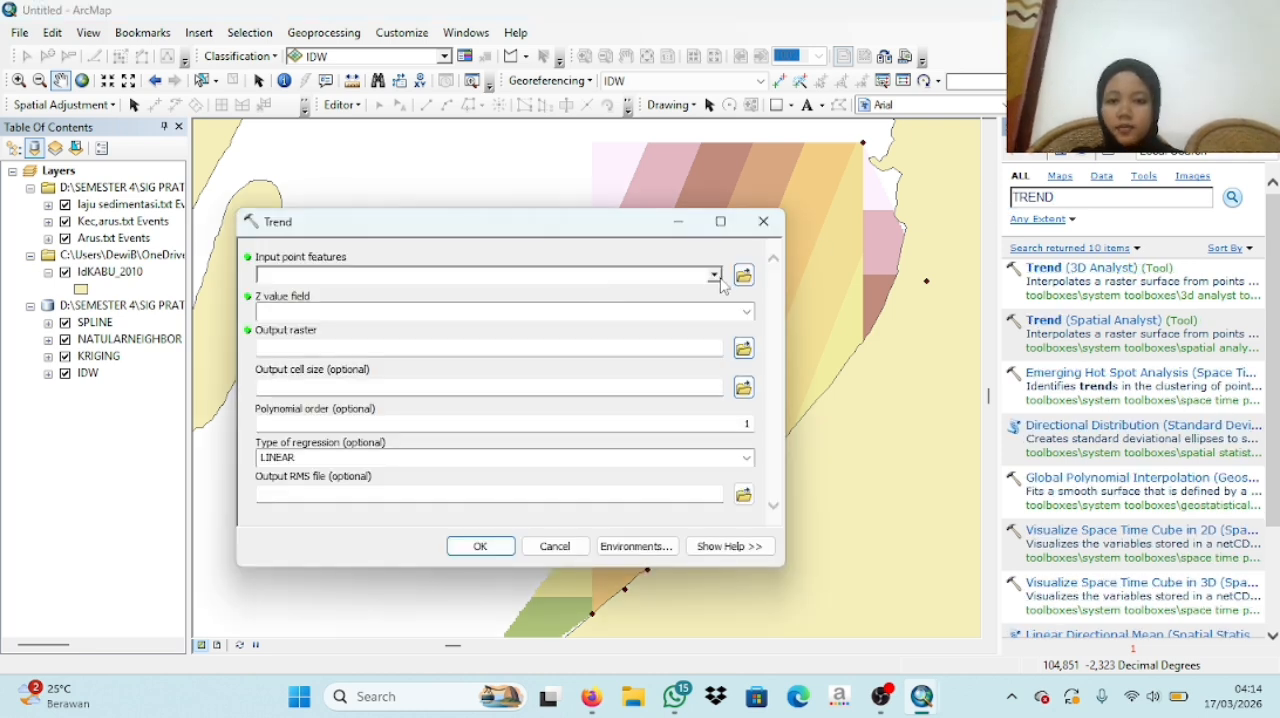
# - Use the Arus.txt Events layer as the Trend input points and x as the Z value field
pyautogui.click(714, 276)
pyautogui.click(322, 338)
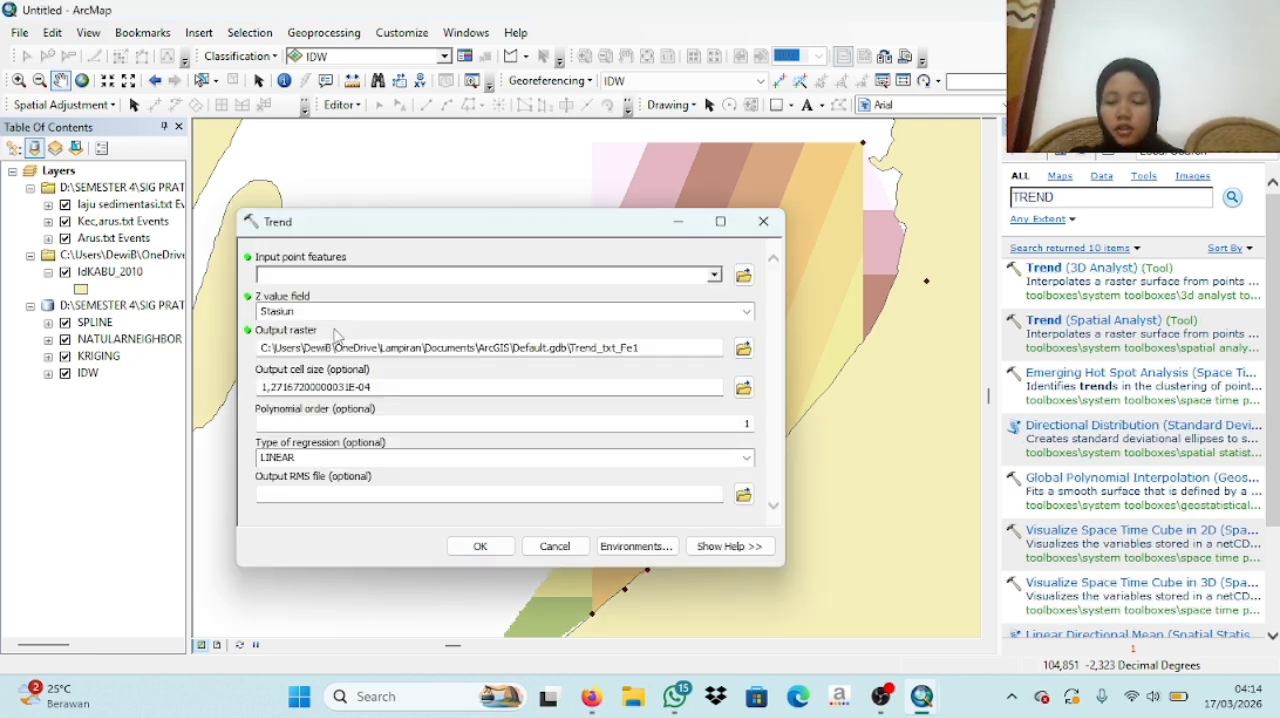
pyautogui.click(746, 311)
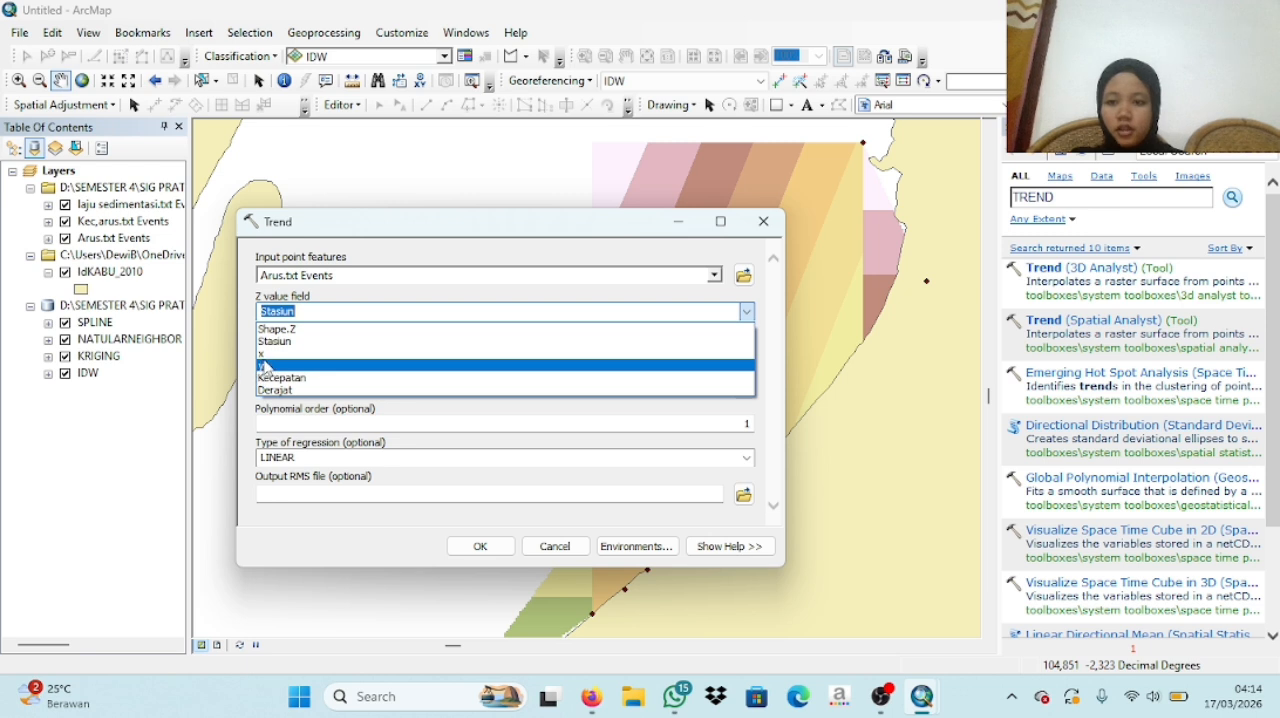
pyautogui.click(263, 353)
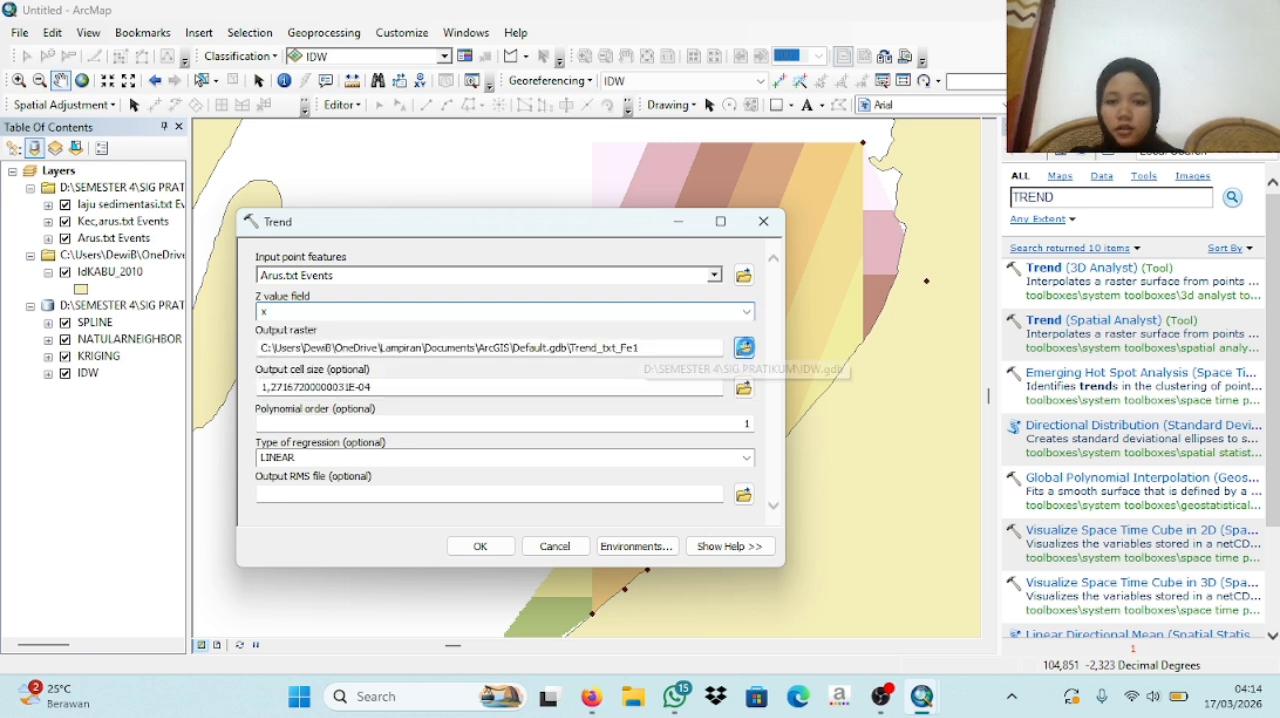
# - Name the output raster TREND in IDW.gdb, run the Trend interpolation and collapse the TREND layer's legend
pyautogui.click(744, 348)
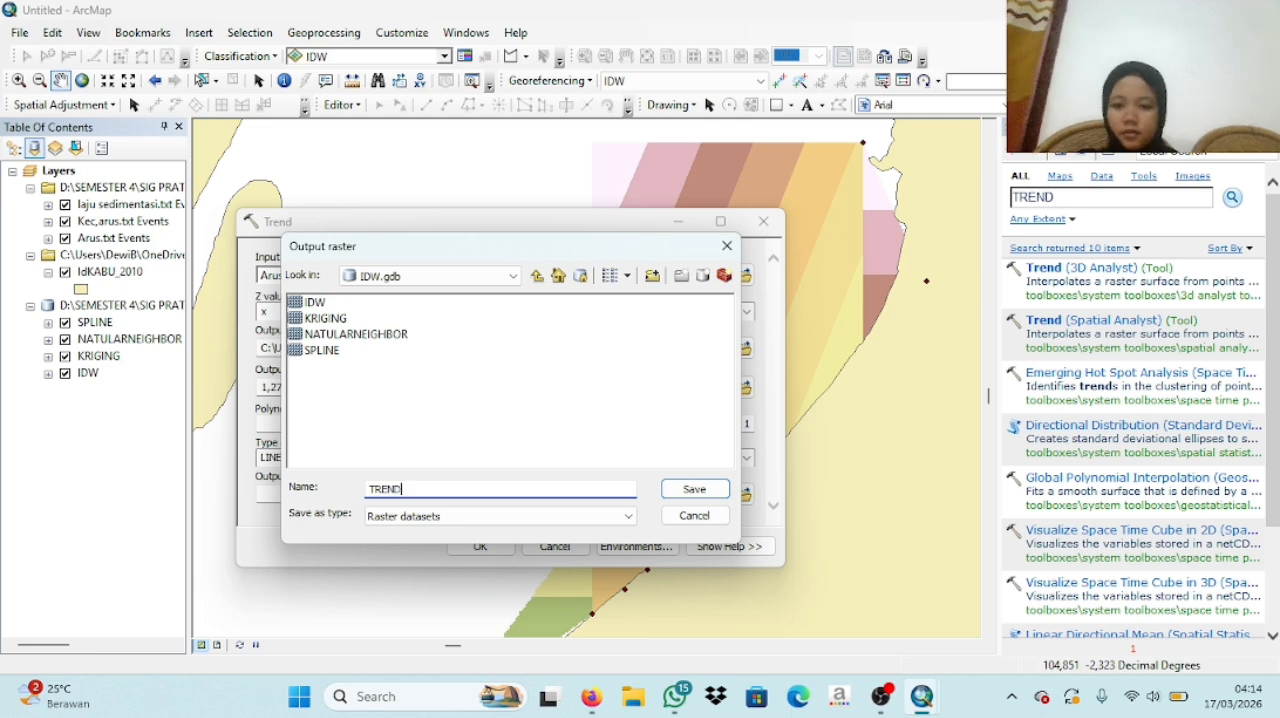
pyautogui.click(690, 488)
pyautogui.click(484, 546)
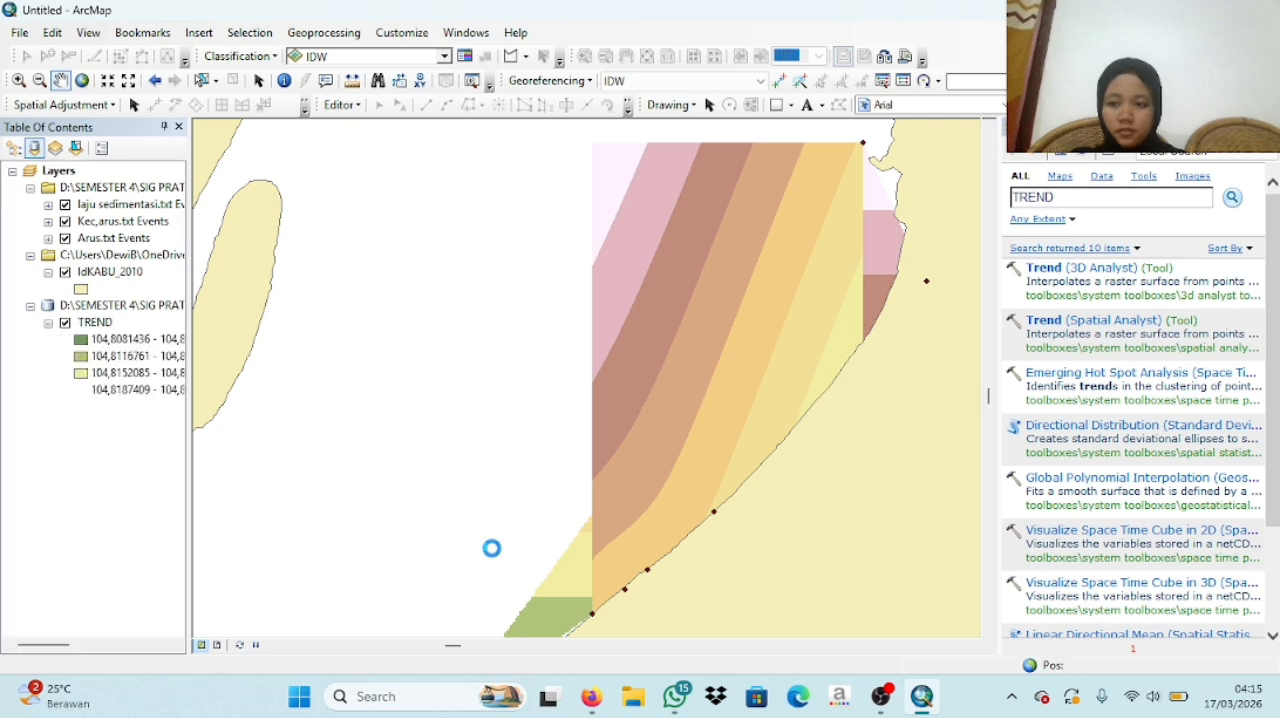
pyautogui.click(48, 322)
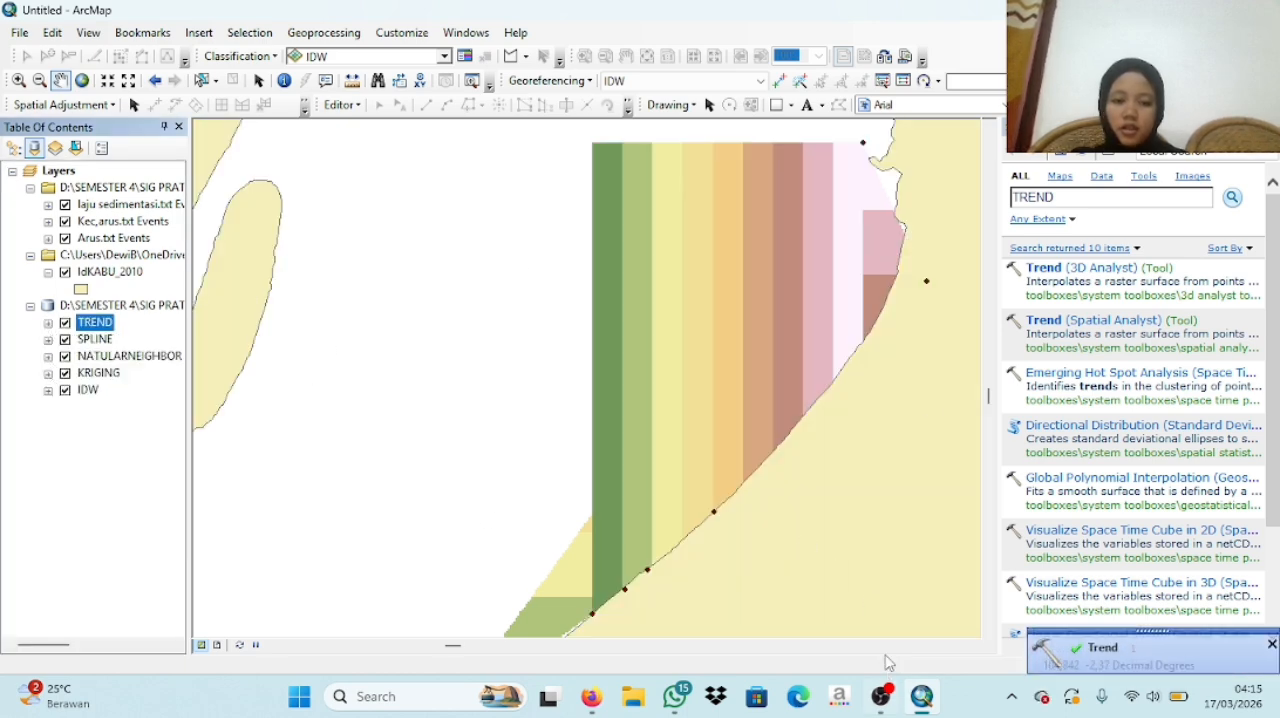
pyautogui.click(880, 696)
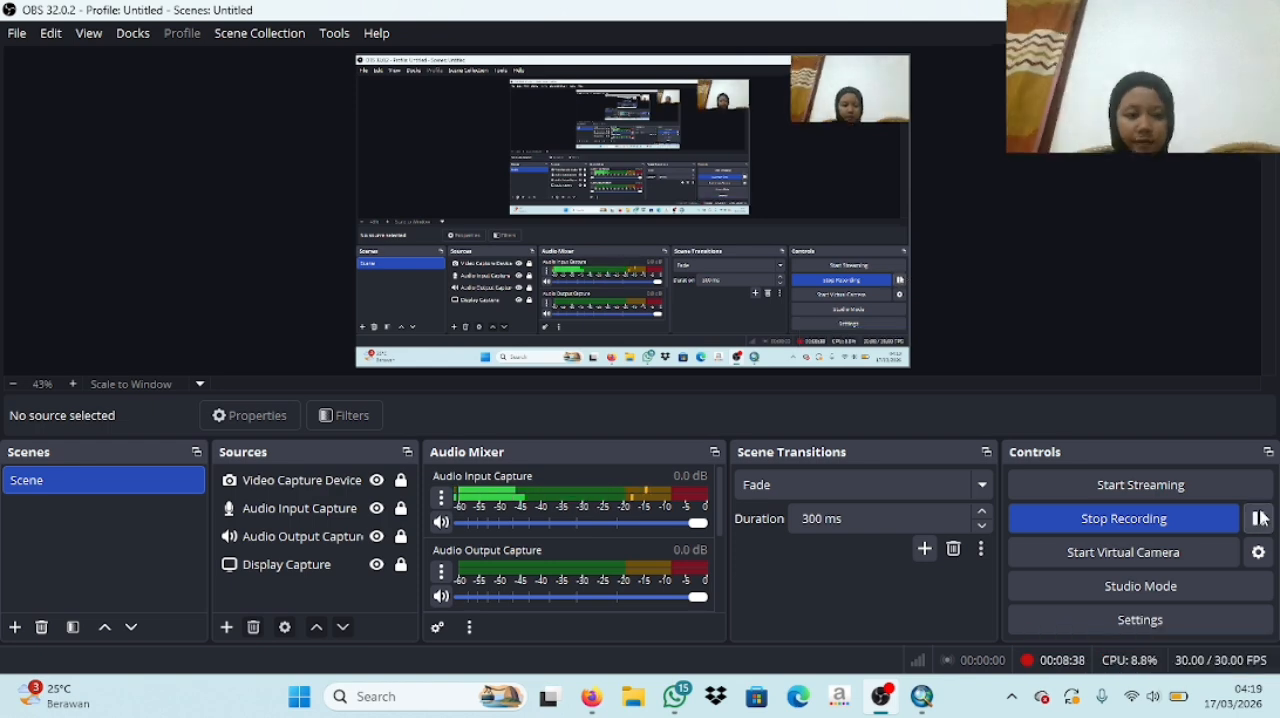
pyautogui.moveTo(921, 694)
pyautogui.click(943, 585)
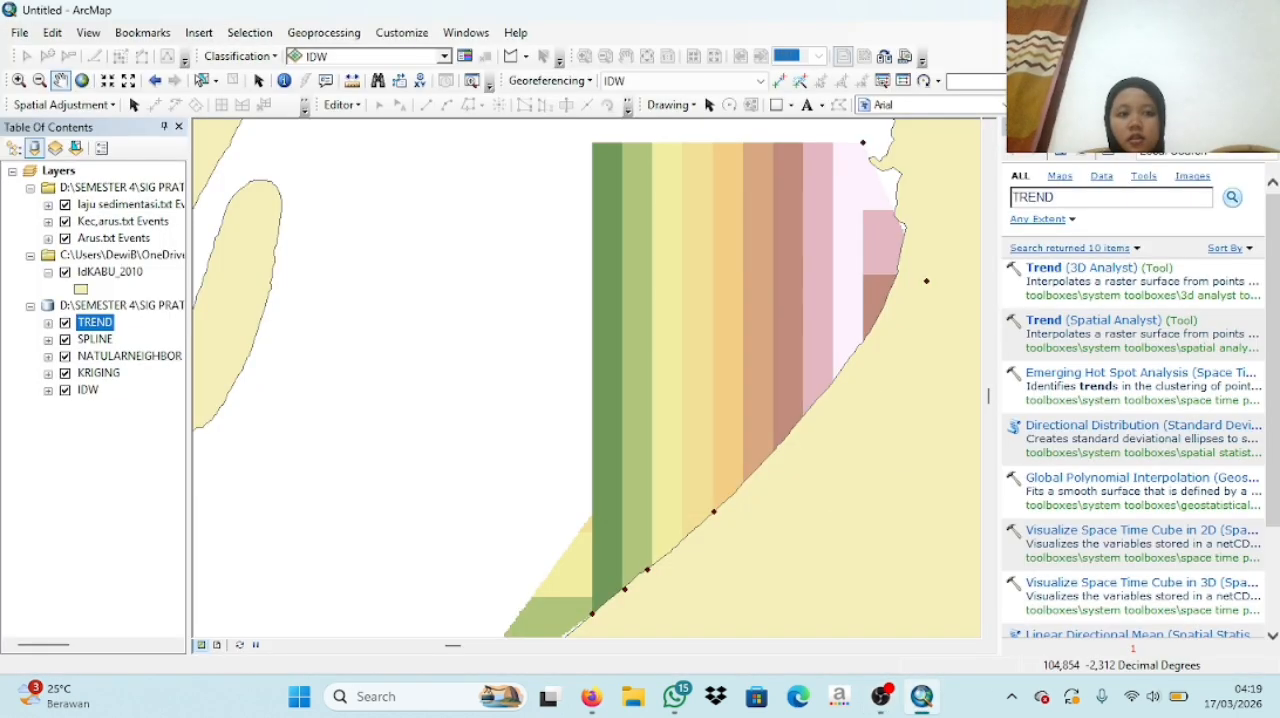
# - Open the Catalog, expand the SHP folder in Documents\ArcGIS and start a new shapefile in it
pyautogui.click(466, 32)
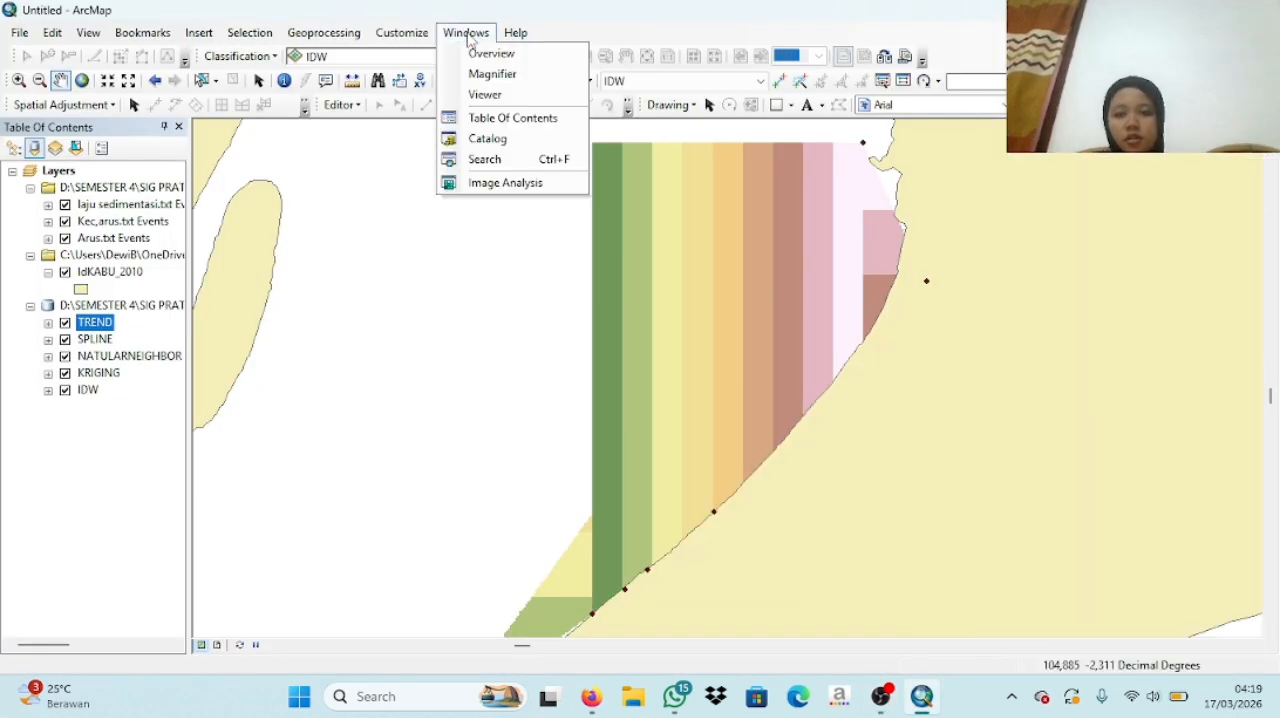
pyautogui.click(520, 138)
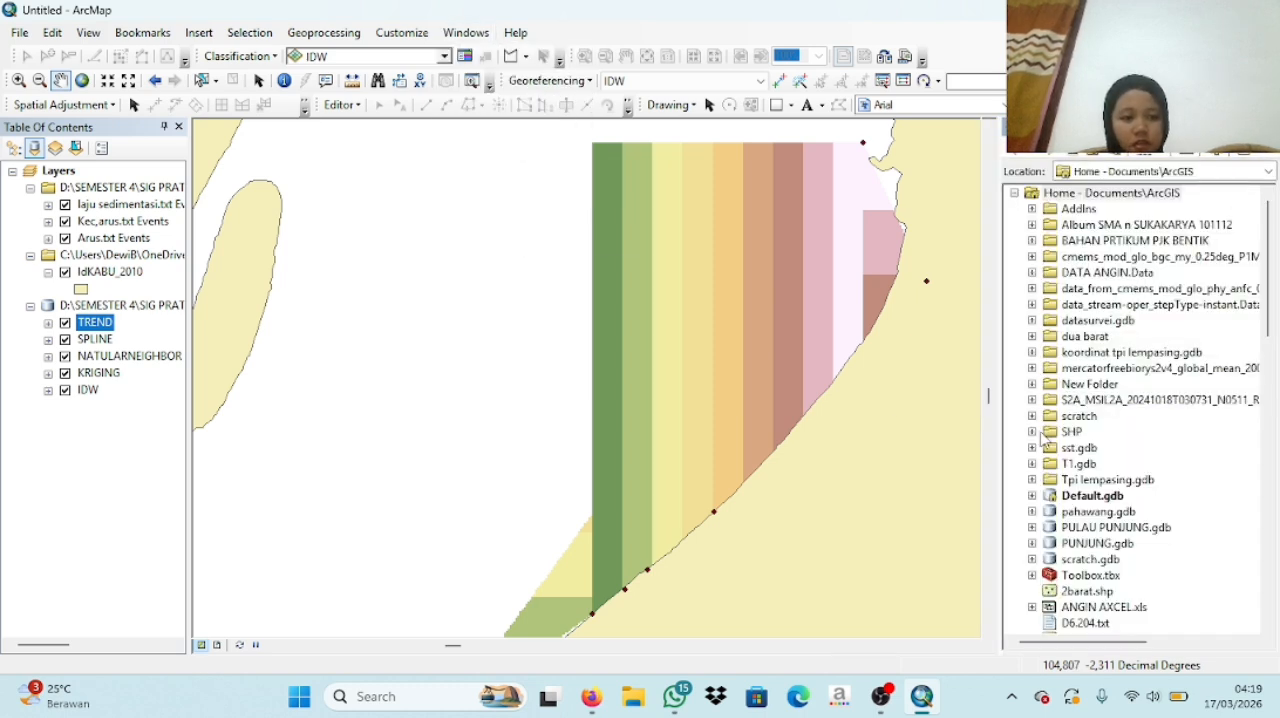
pyautogui.click(1032, 432)
pyautogui.rightClick(1058, 432)
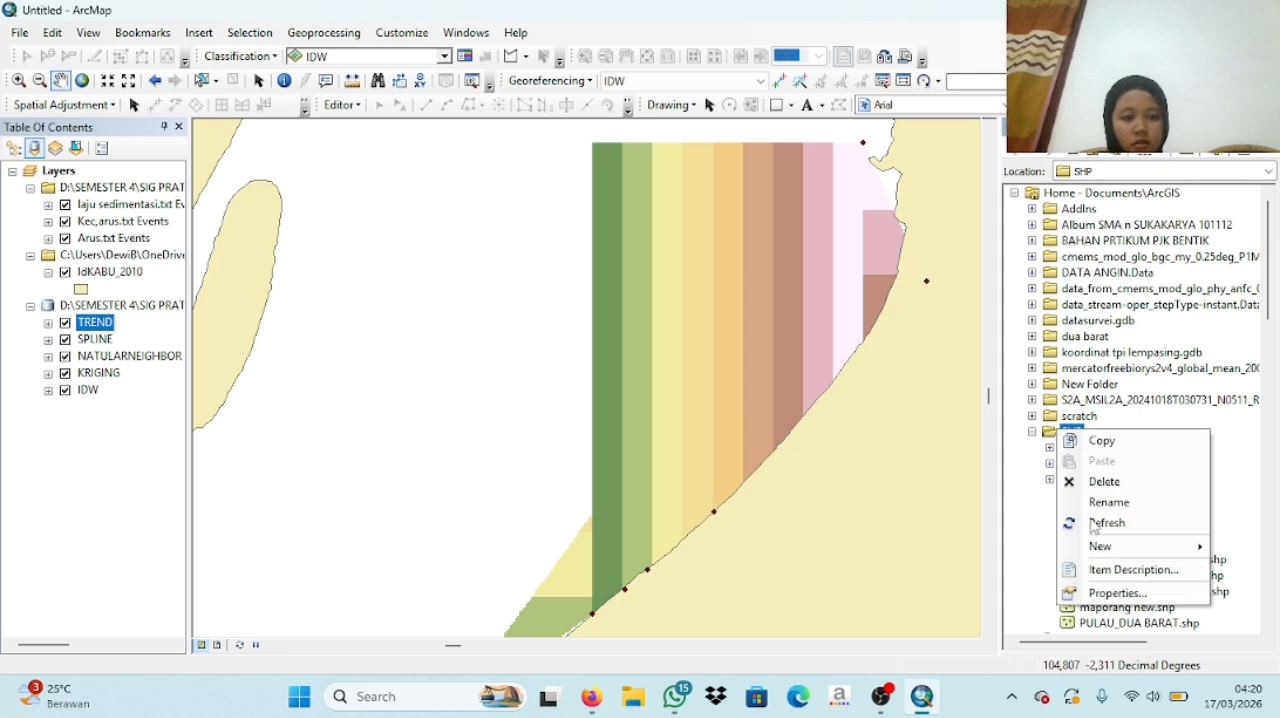
pyautogui.moveTo(1110, 546)
pyautogui.click(958, 508)
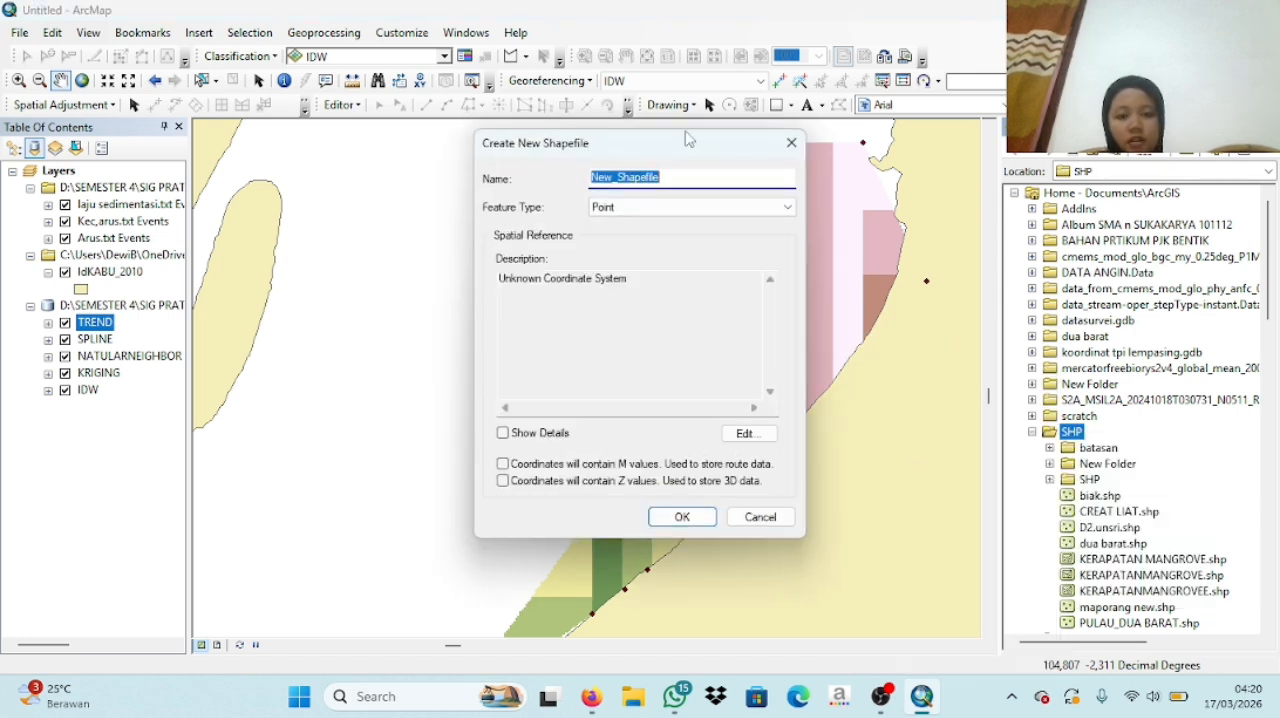
# - Name the new shapefile OVERLAY and set its feature type to Polygon
pyautogui.press('BackSpace')
pyautogui.write('OVERLAY')
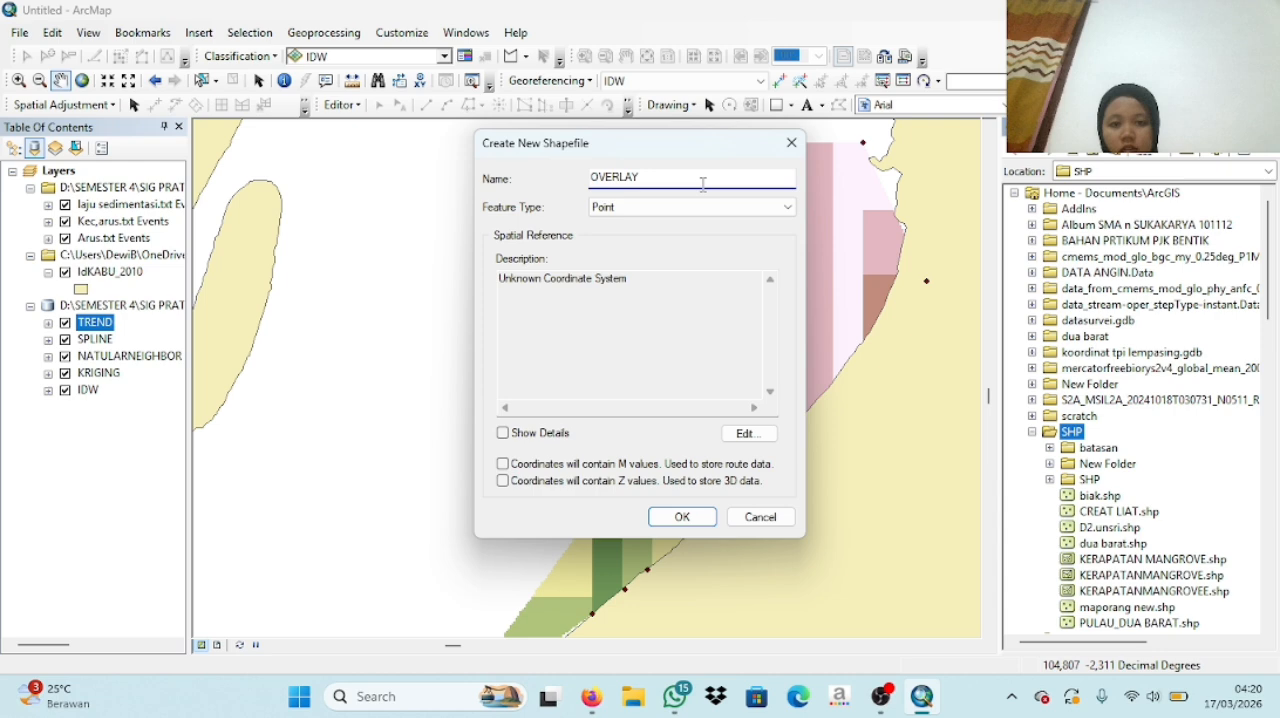
pyautogui.click(710, 207)
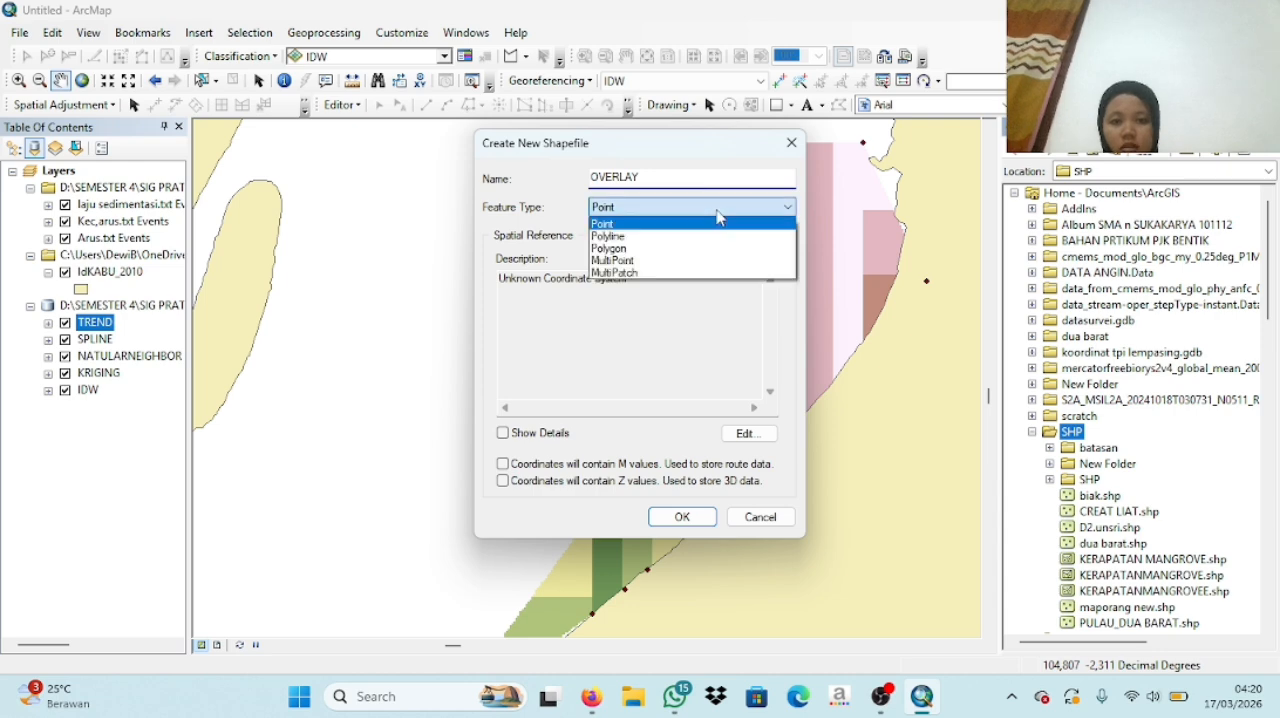
pyautogui.click(650, 244)
# - Assign the WGS 1984 coordinate system to the OVERLAY shapefile and create it
pyautogui.click(748, 436)
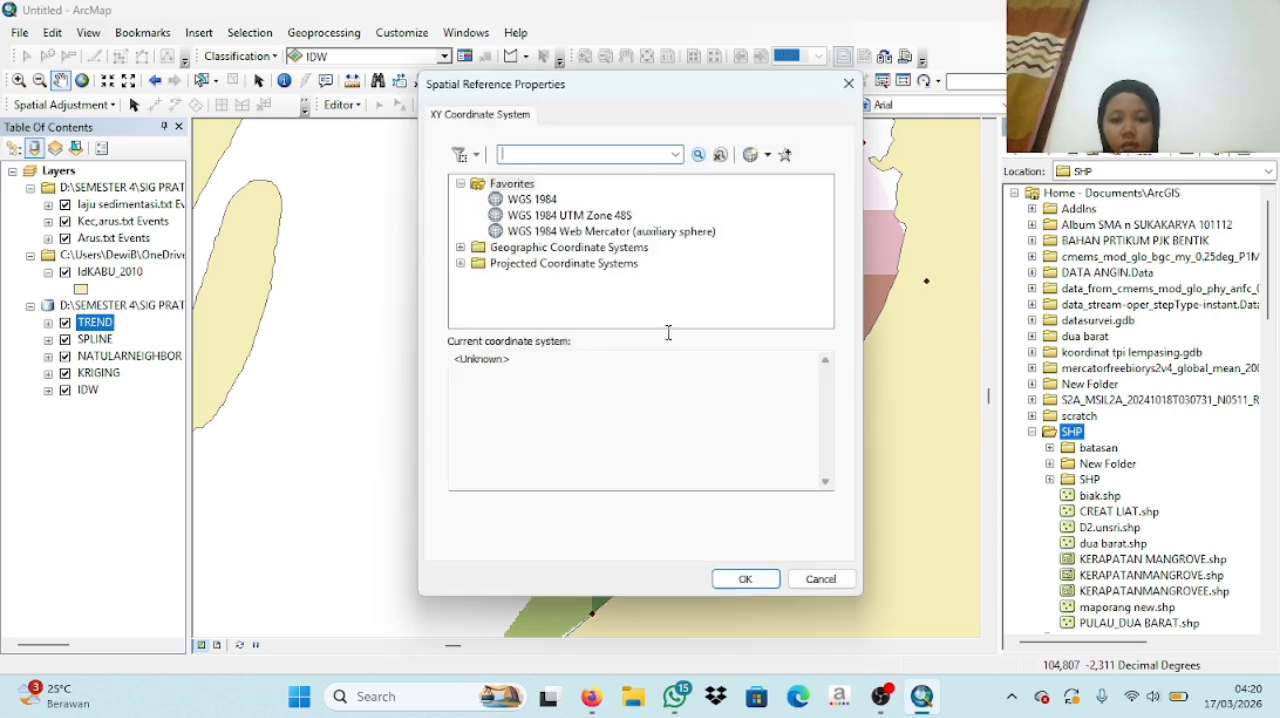
pyautogui.click(532, 199)
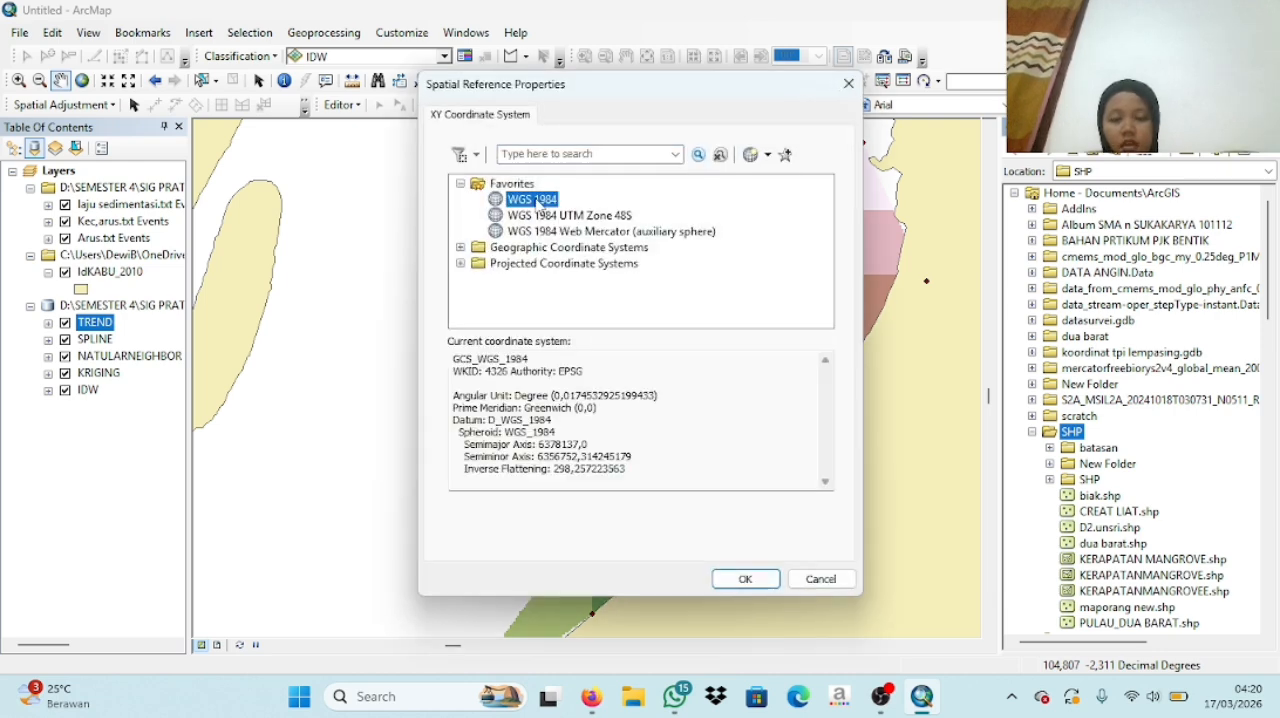
pyautogui.click(745, 579)
pyautogui.click(682, 517)
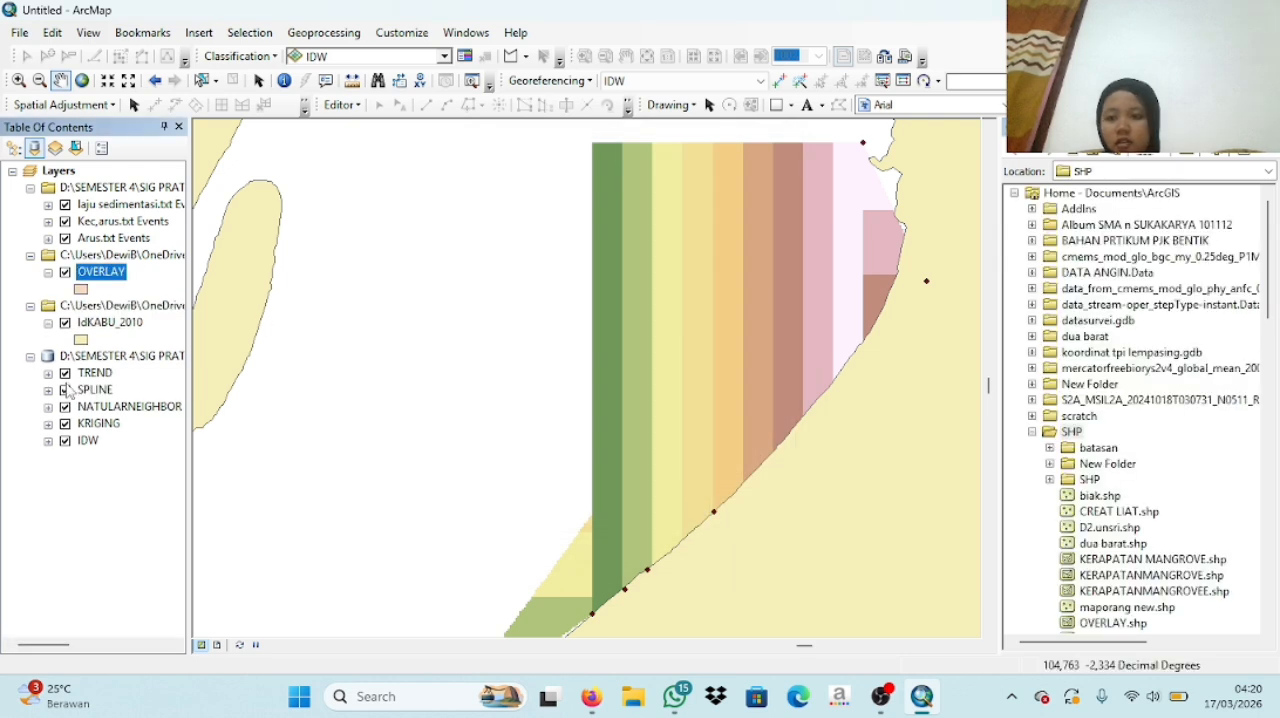
# - Hide the TREND, SPLINE, NATULARNEIGHBOR, KRIGING and IDW raster layers
pyautogui.click(65, 373)
pyautogui.click(65, 390)
pyautogui.click(65, 407)
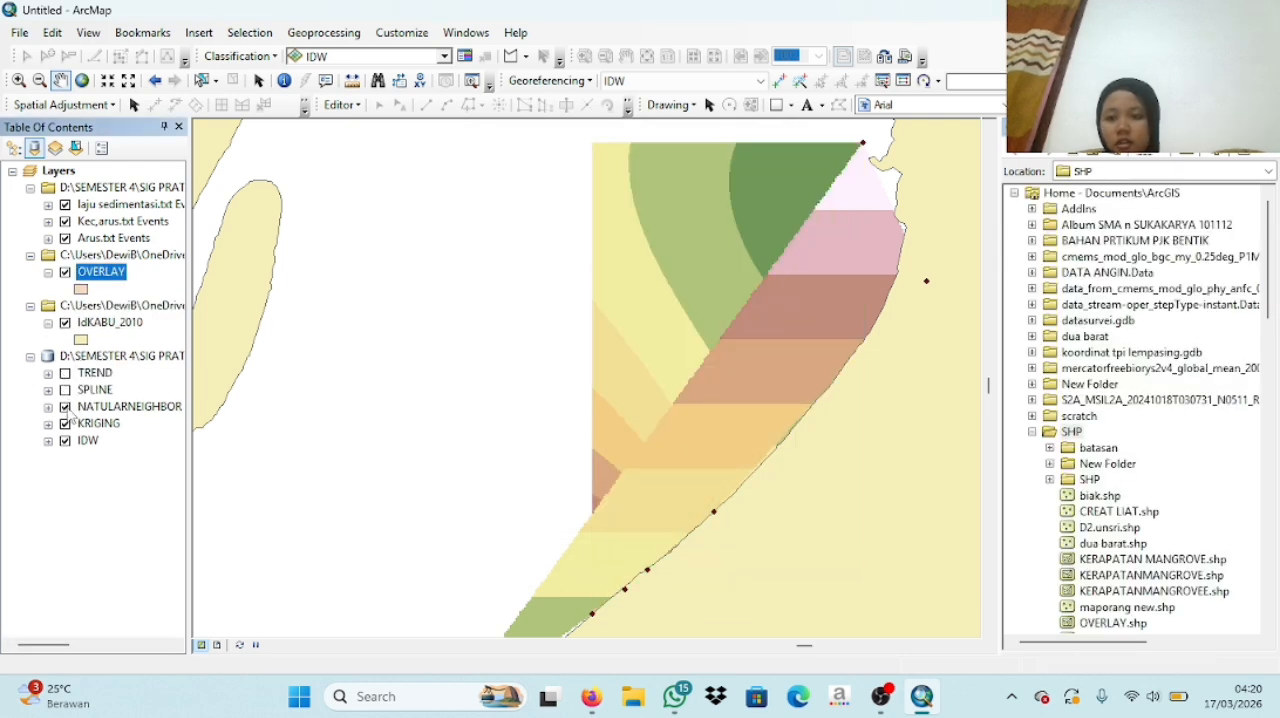
pyautogui.click(65, 424)
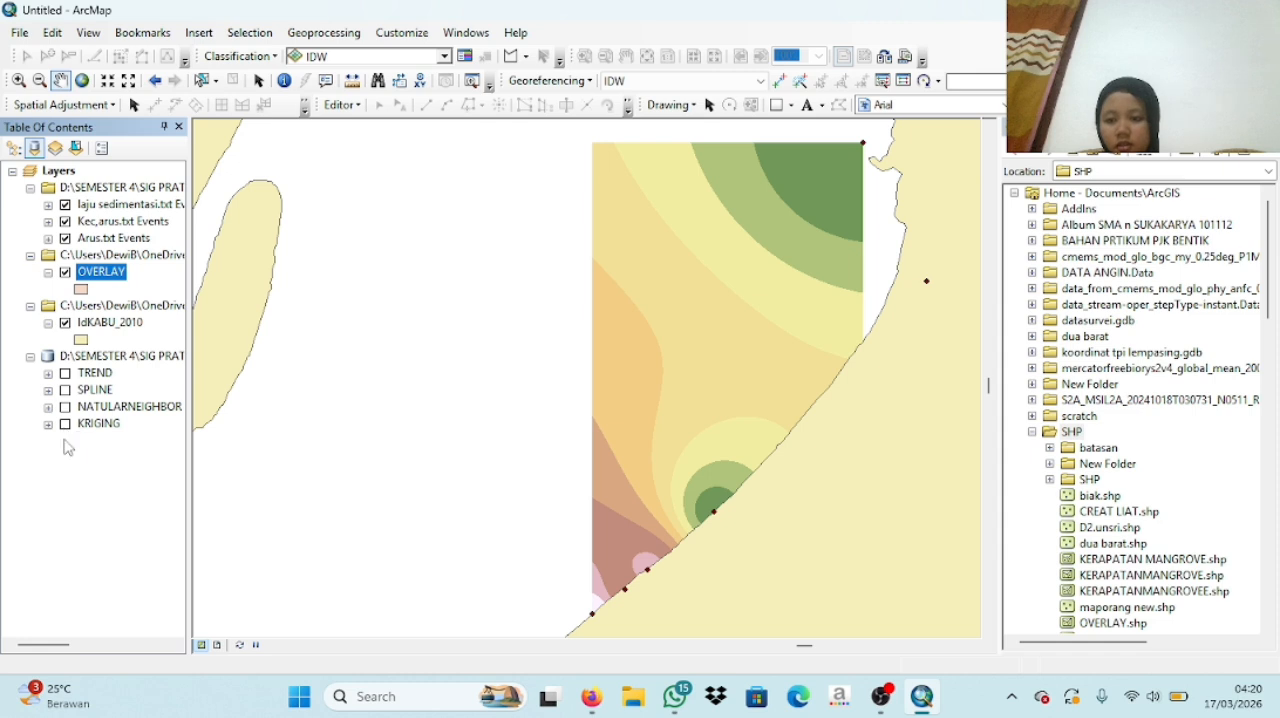
pyautogui.click(65, 441)
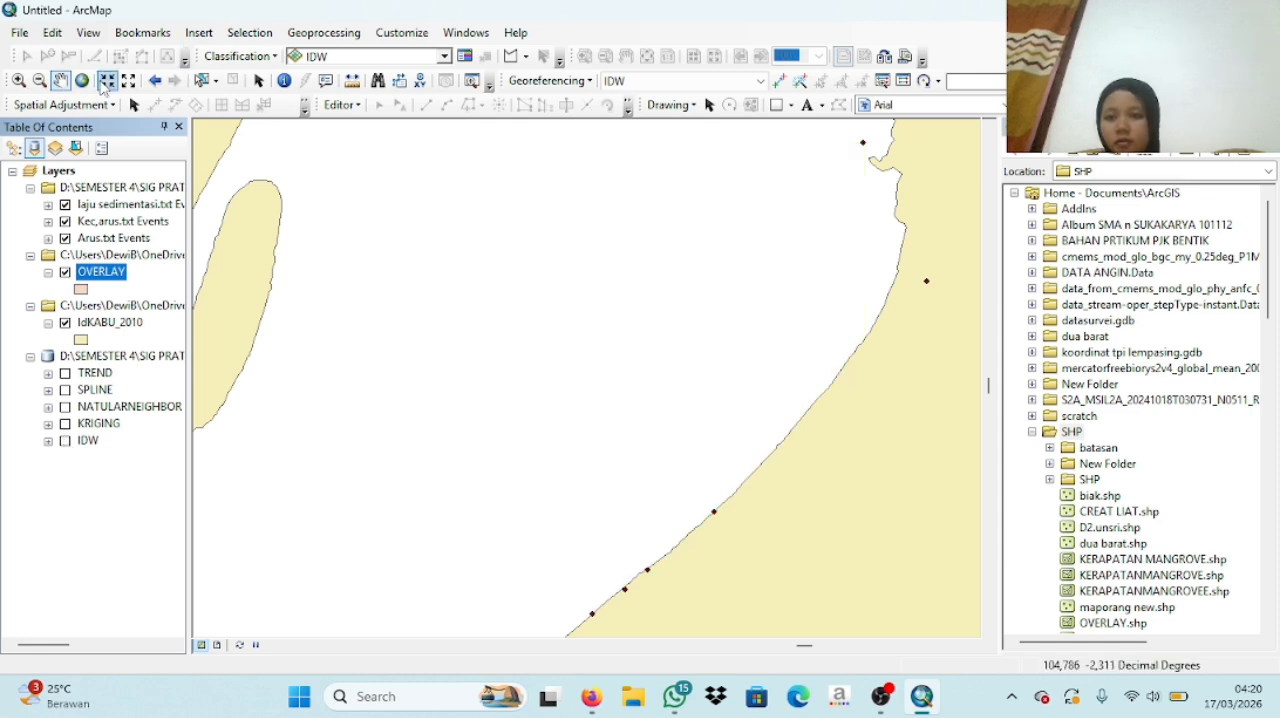
pyautogui.click(128, 81)
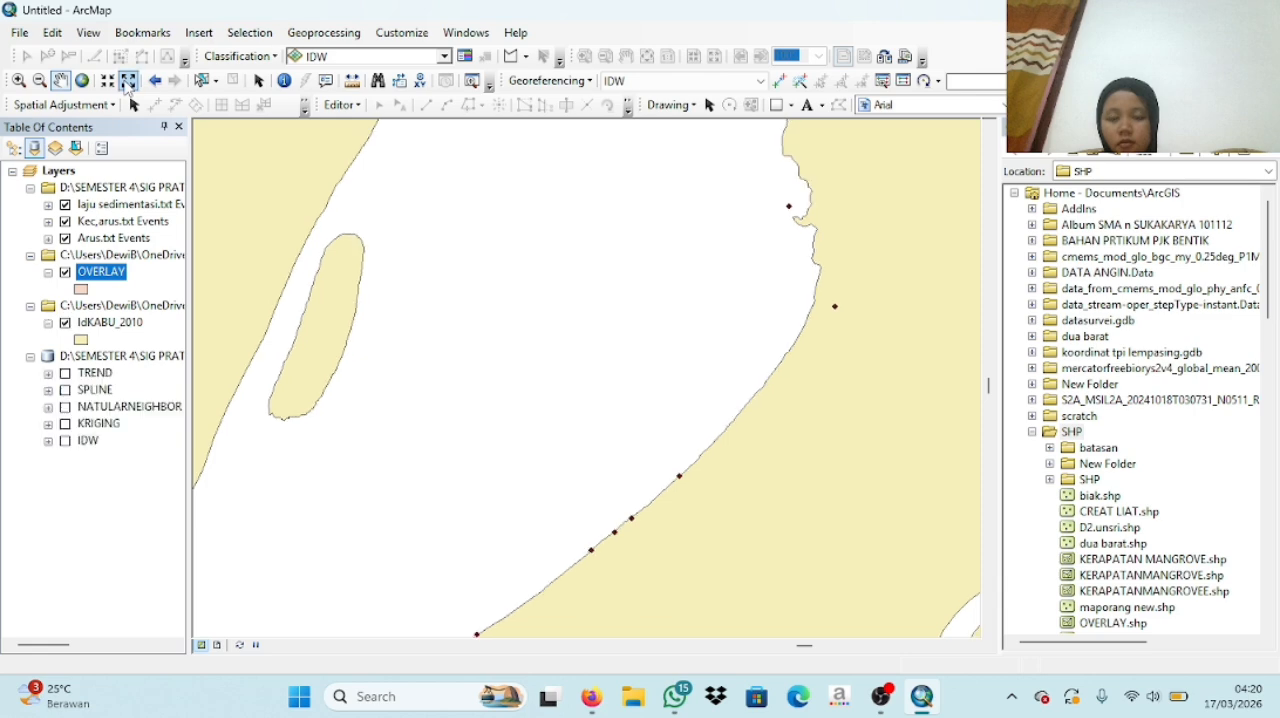
# - Start an edit session on the OVERLAY layer
pyautogui.click(128, 81)
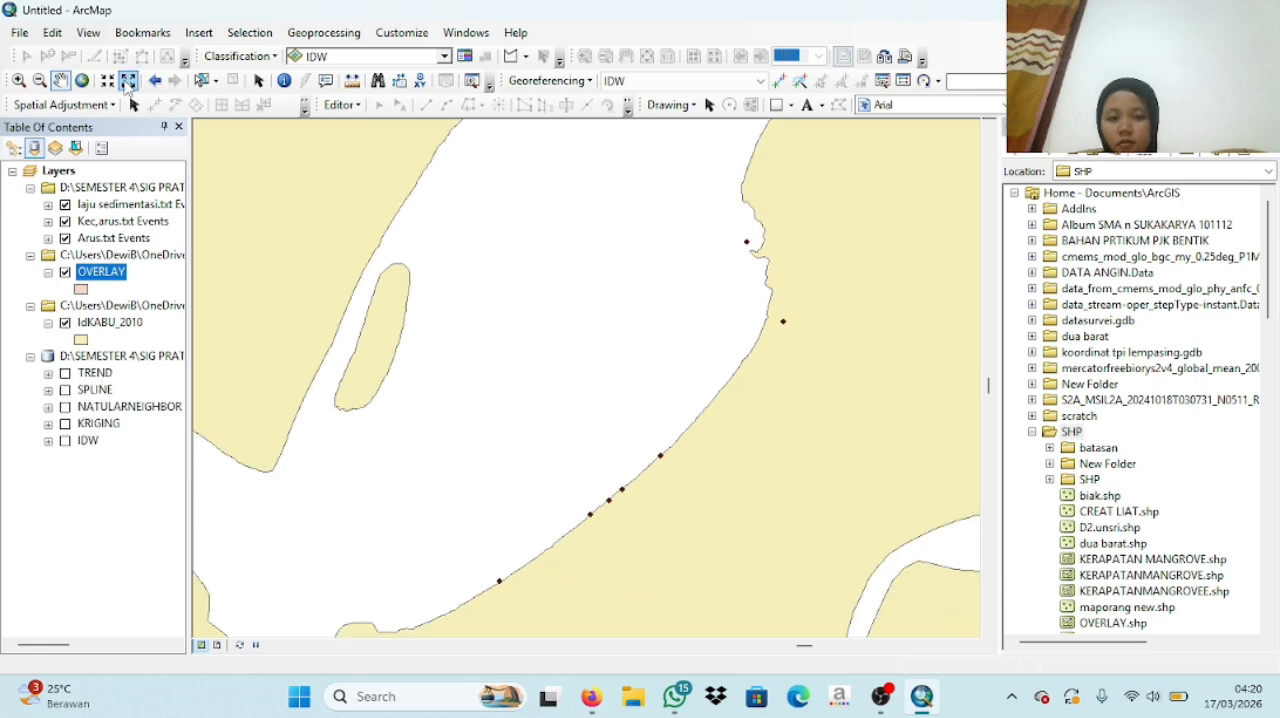
pyautogui.click(360, 108)
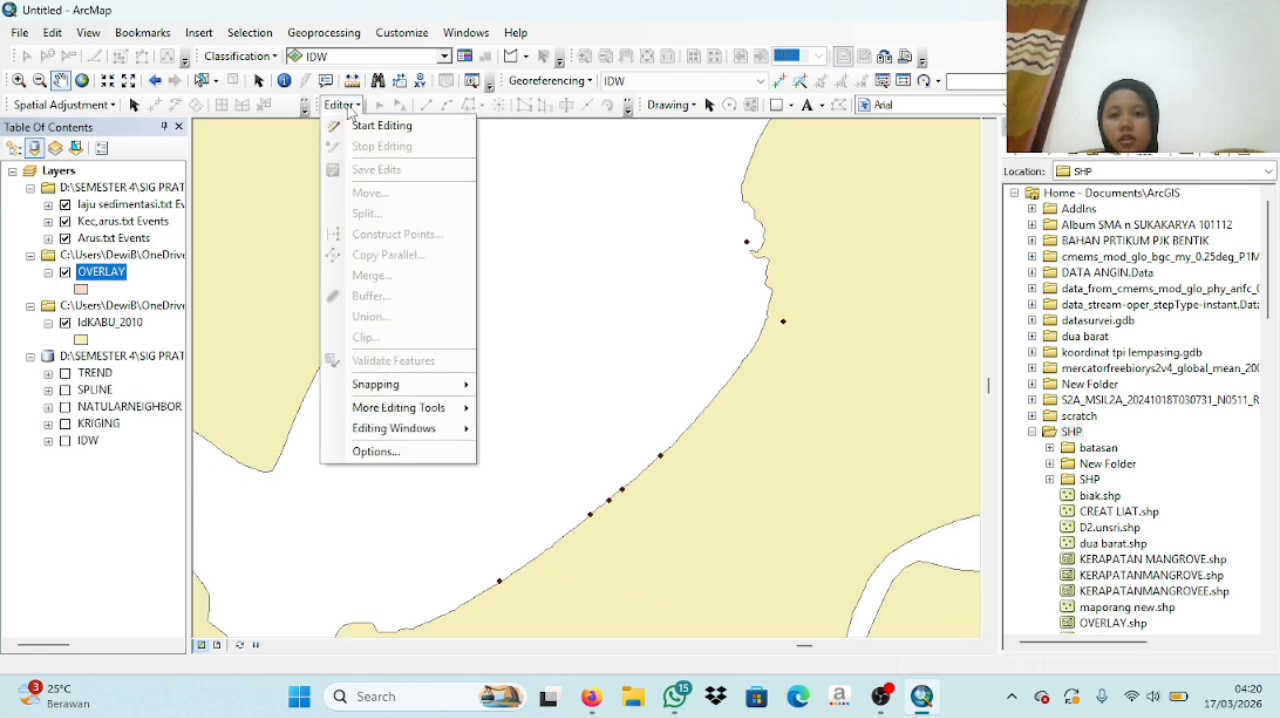
pyautogui.click(369, 126)
pyautogui.click(492, 248)
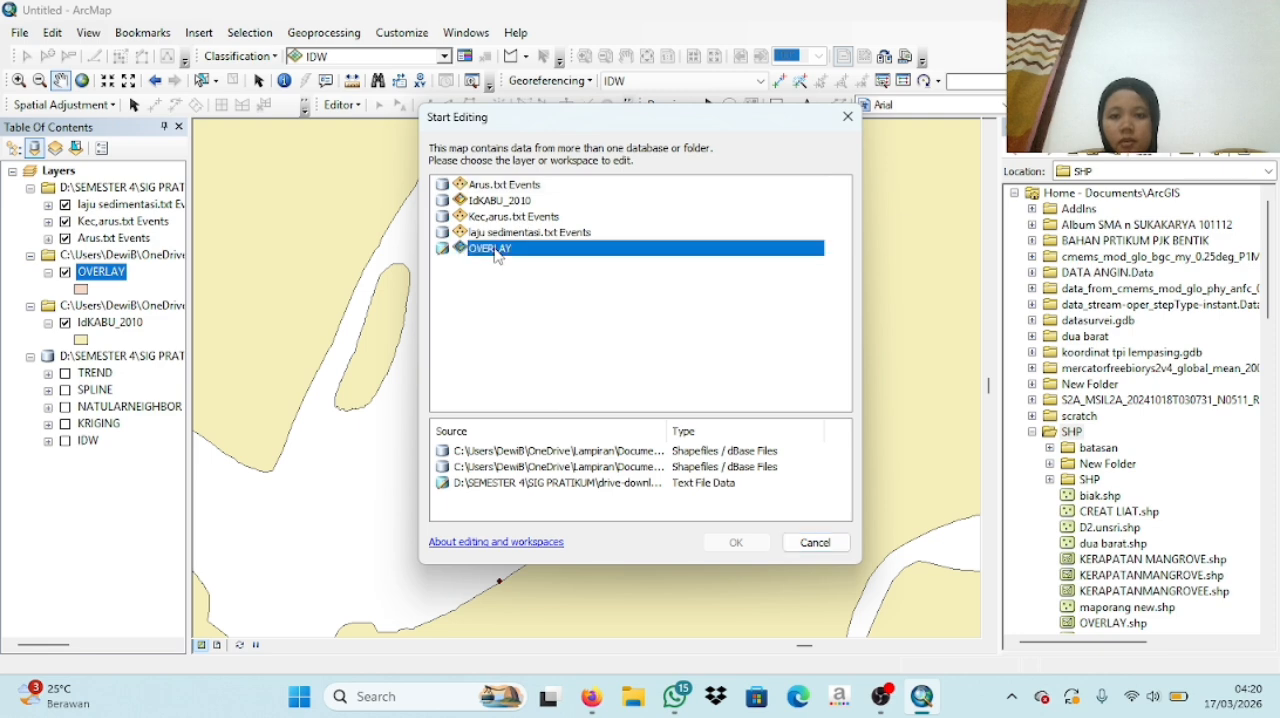
pyautogui.click(736, 542)
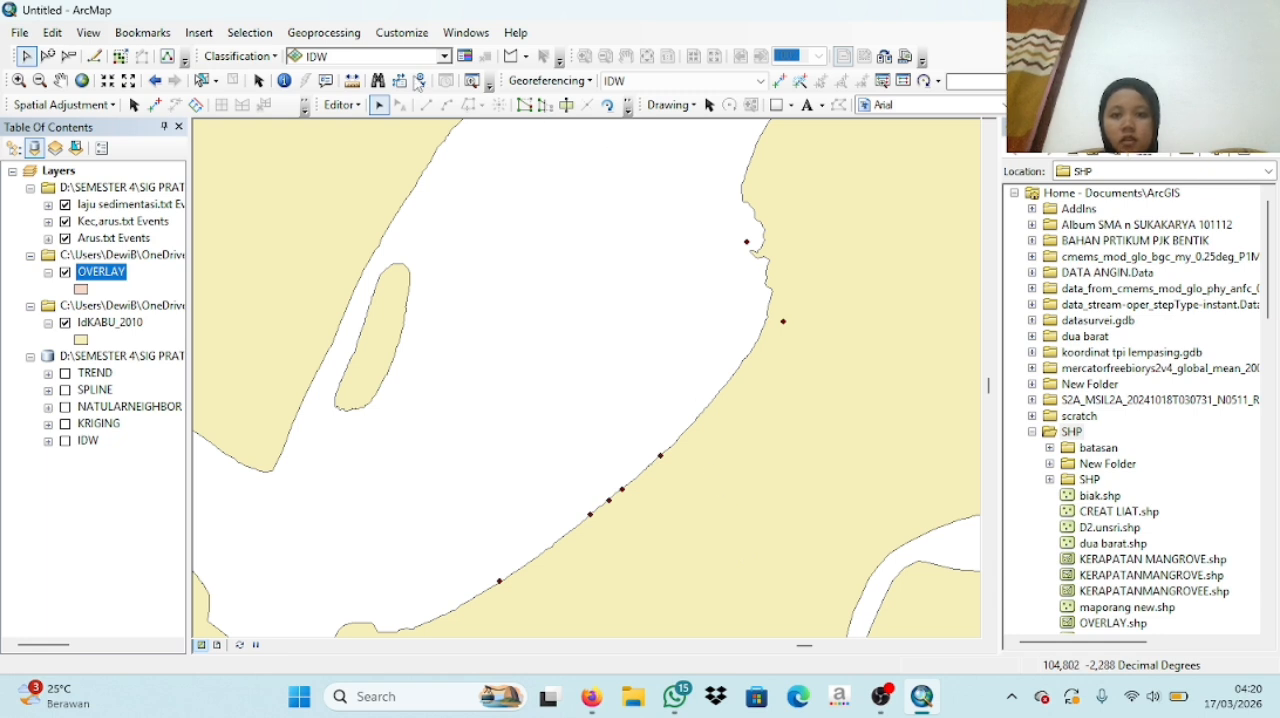
# - Show the Create Features window and choose the OVERLAY template with the Circle construction tool
pyautogui.click(341, 104)
pyautogui.moveTo(436, 428)
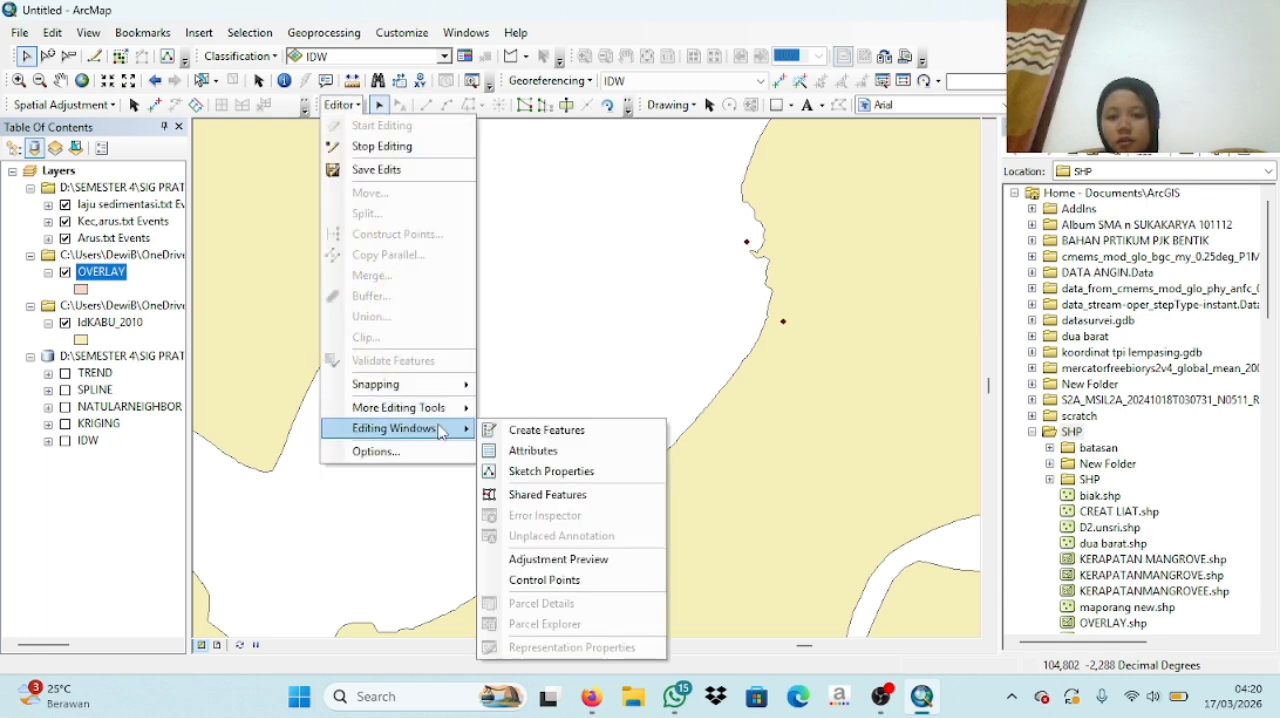
pyautogui.click(520, 434)
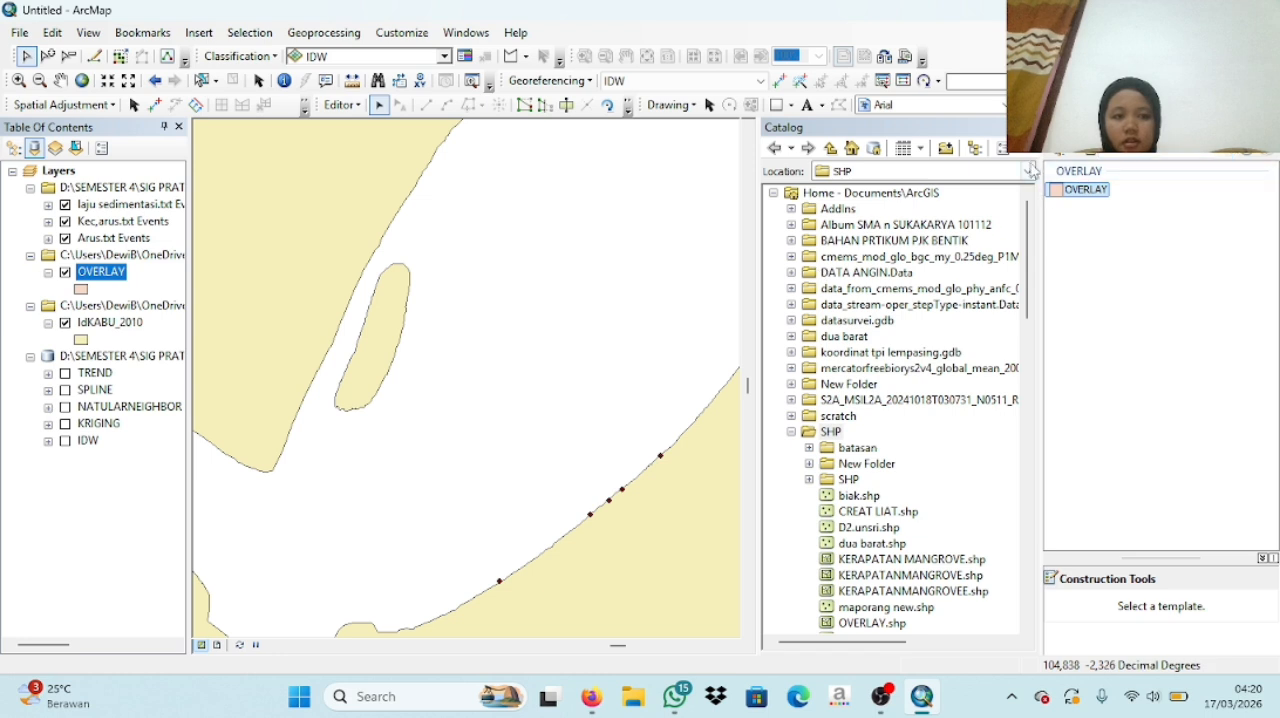
pyautogui.click(1086, 189)
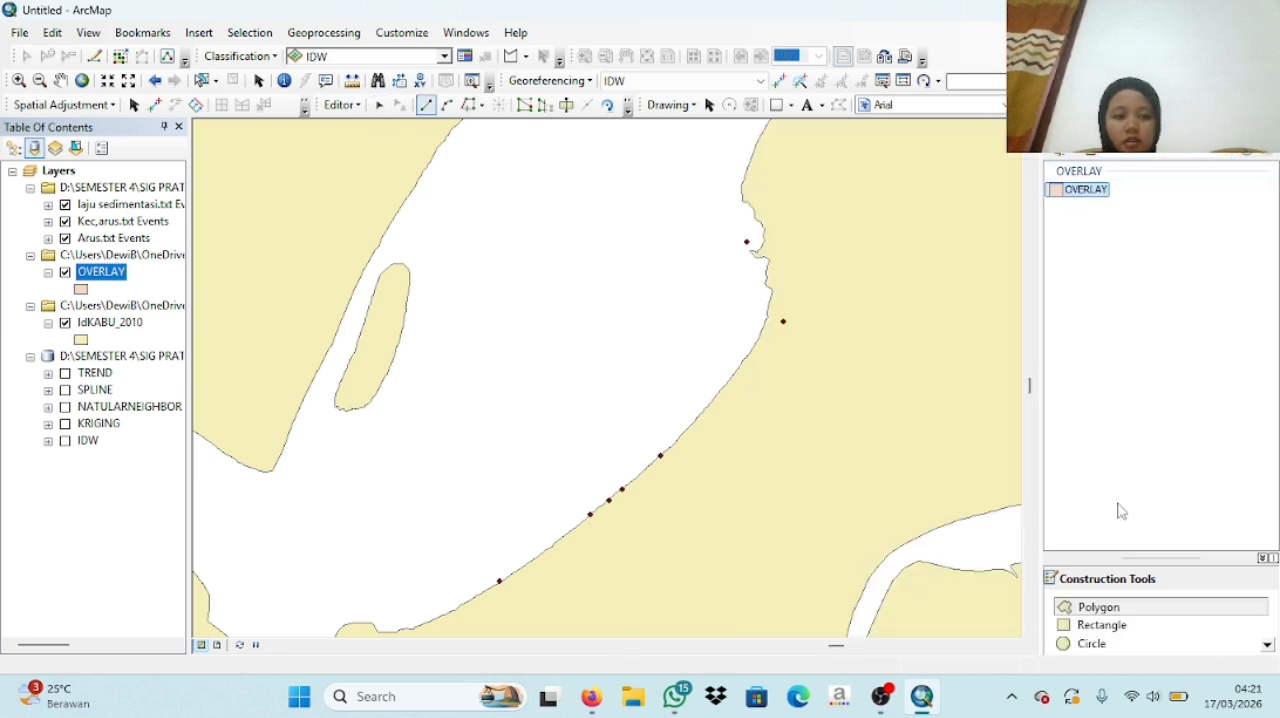
pyautogui.click(1088, 644)
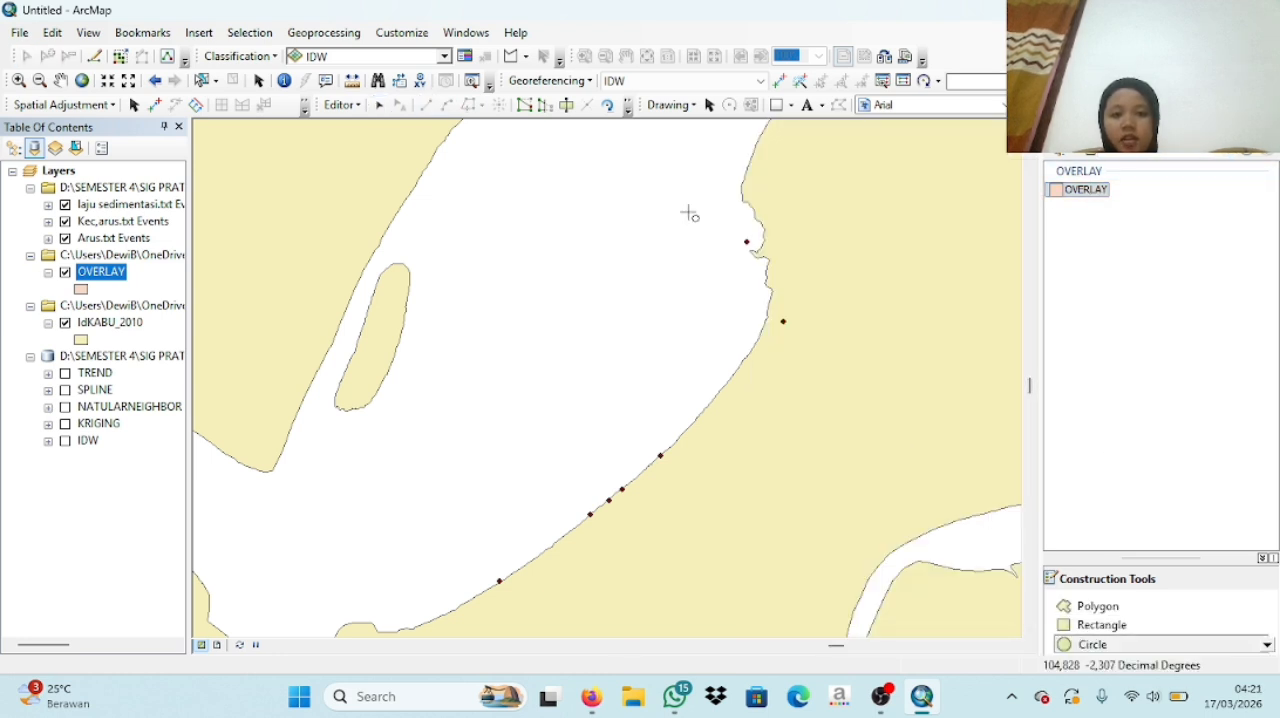
pyautogui.click(548, 172)
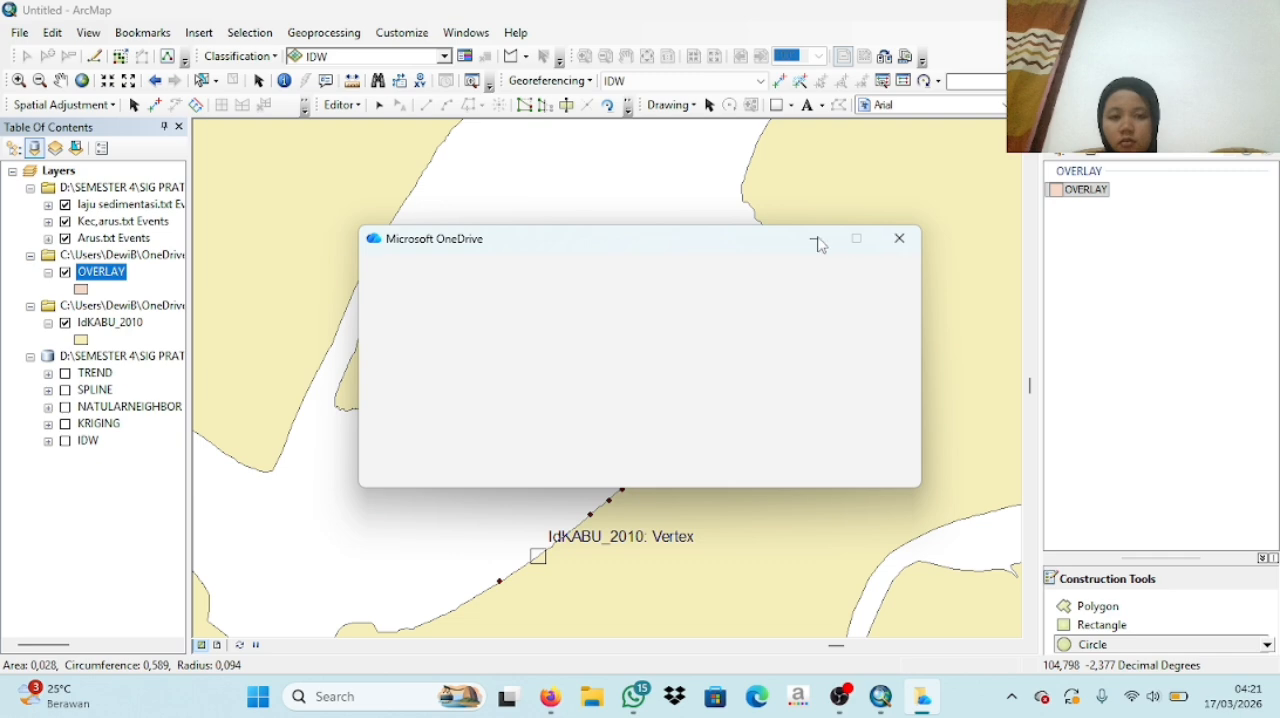
pyautogui.click(840, 696)
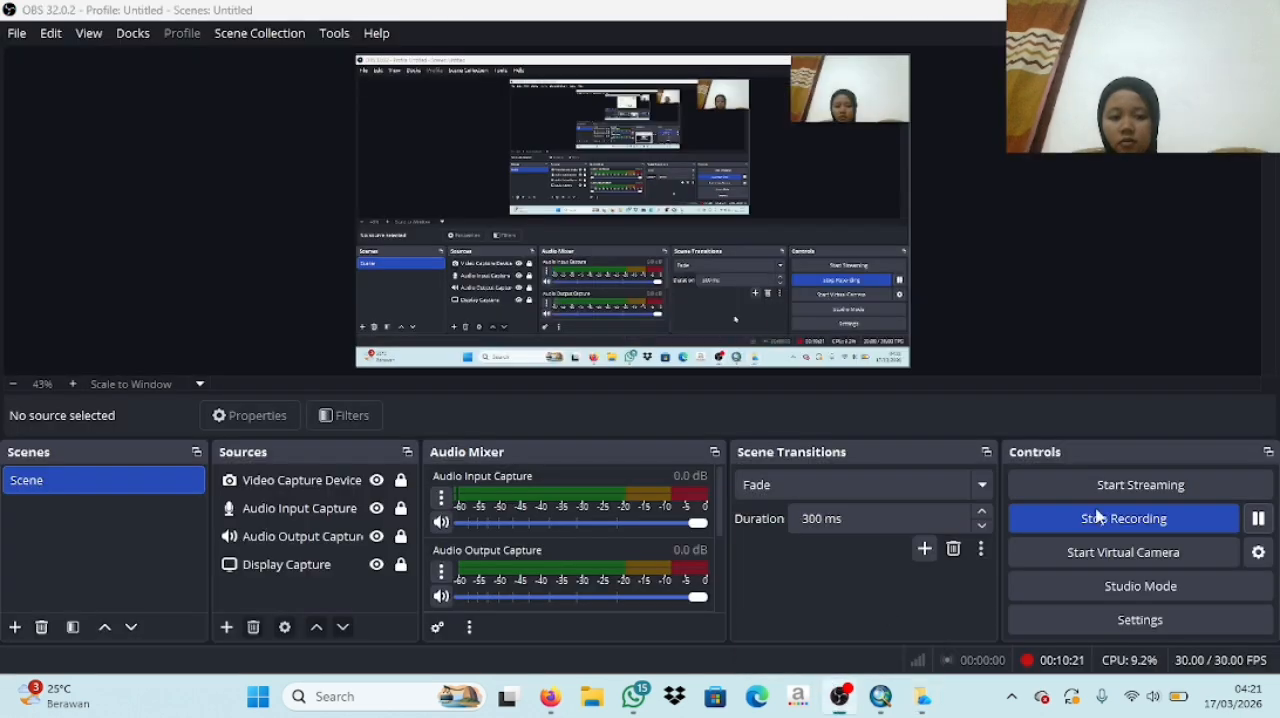
pyautogui.click(921, 696)
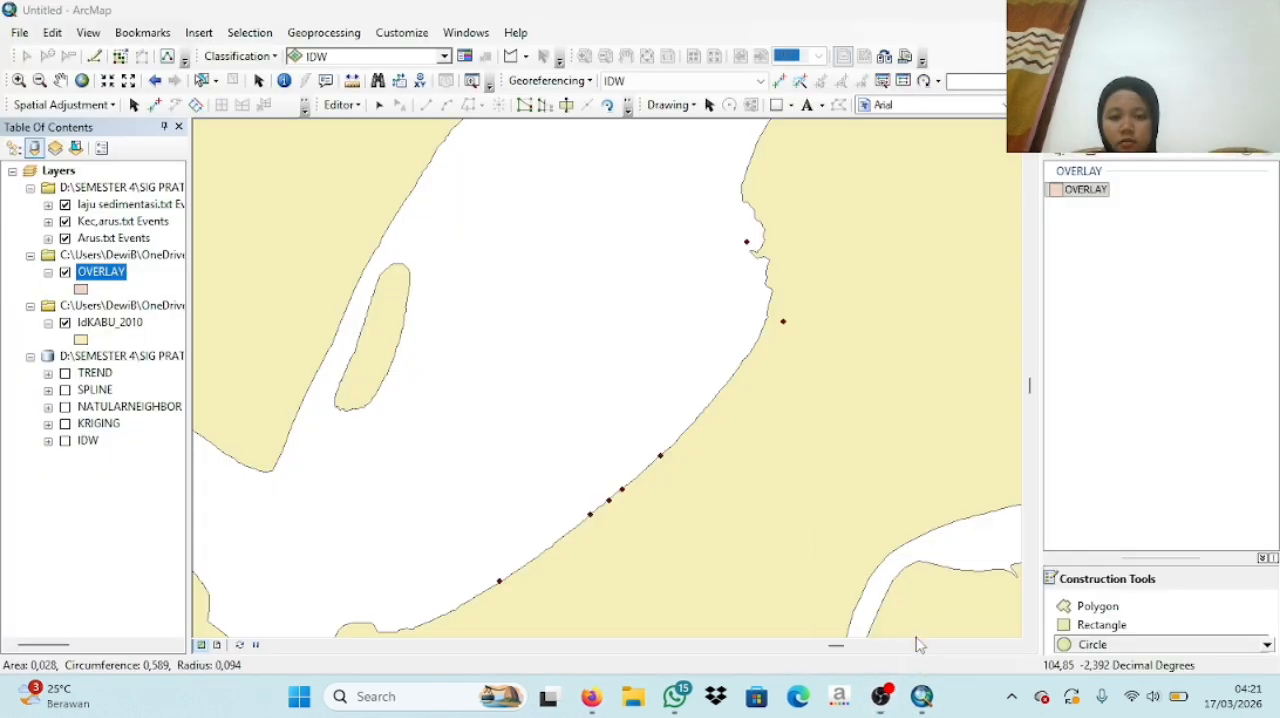
# - Draw a large OVERLAY circle centred in the water area and shift it slightly southeast so it encloses all the sample points
pyautogui.click(560, 304)
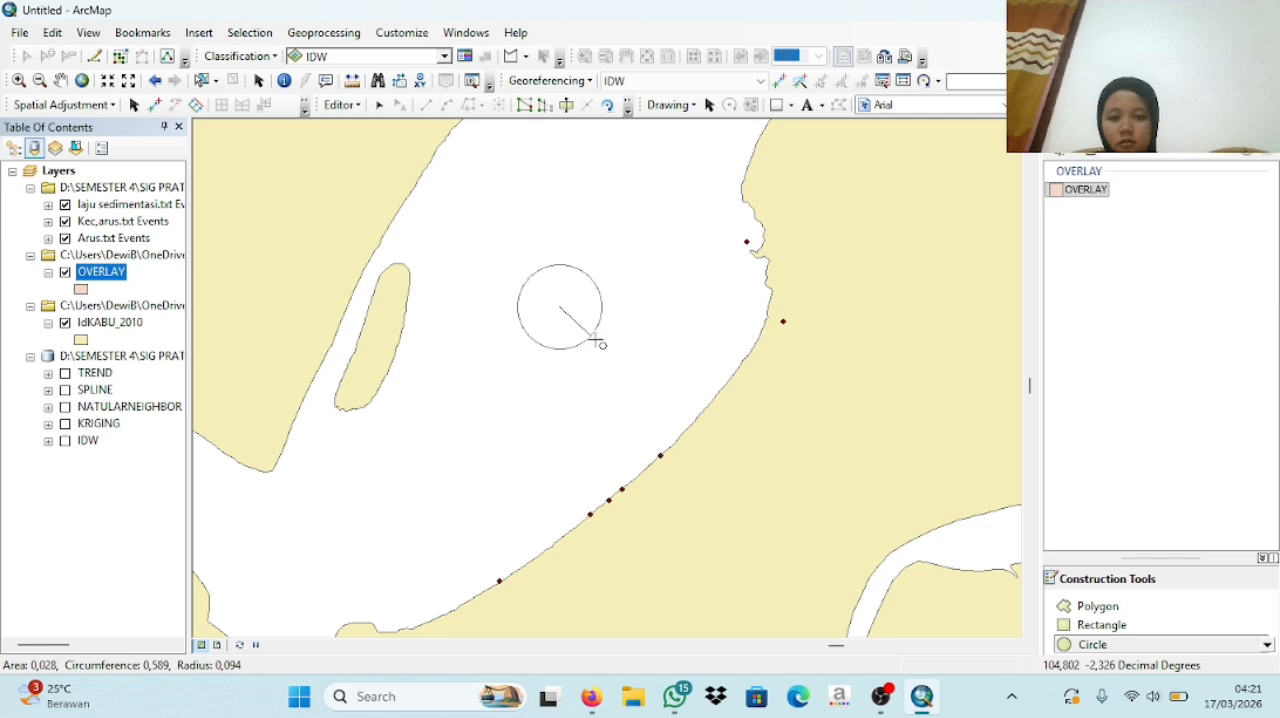
pyautogui.click(738, 512)
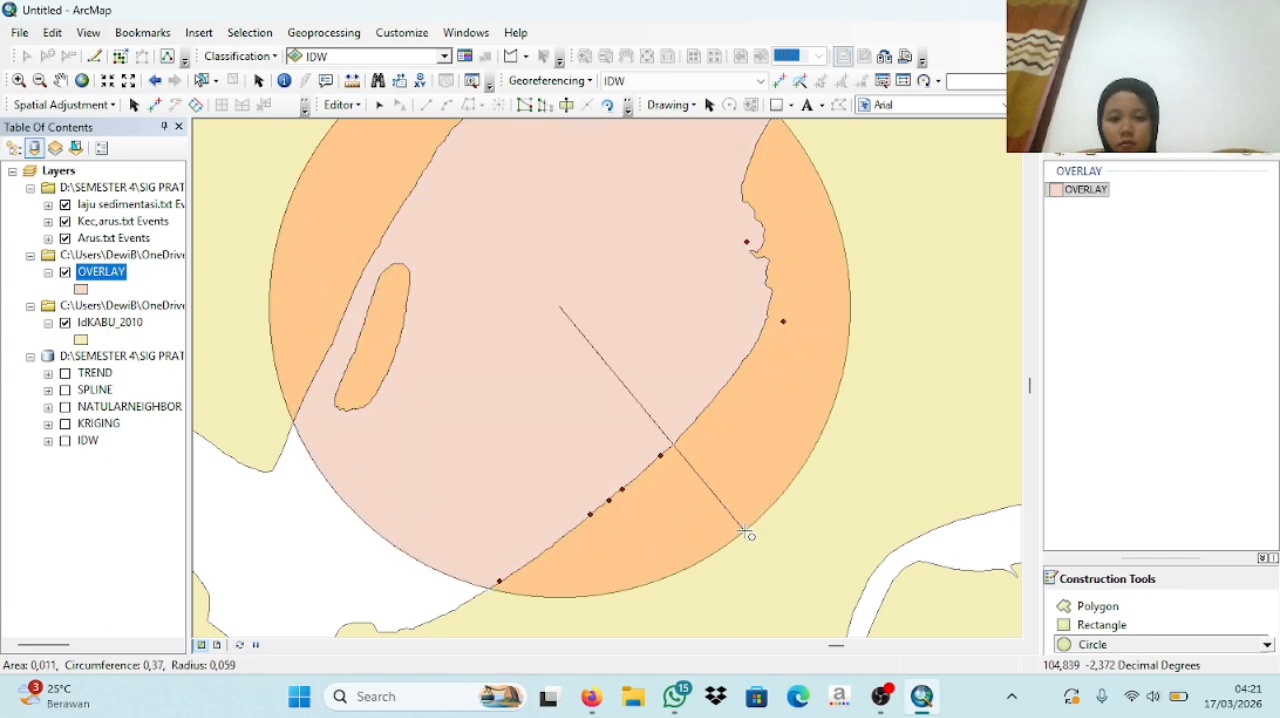
pyautogui.click(745, 532)
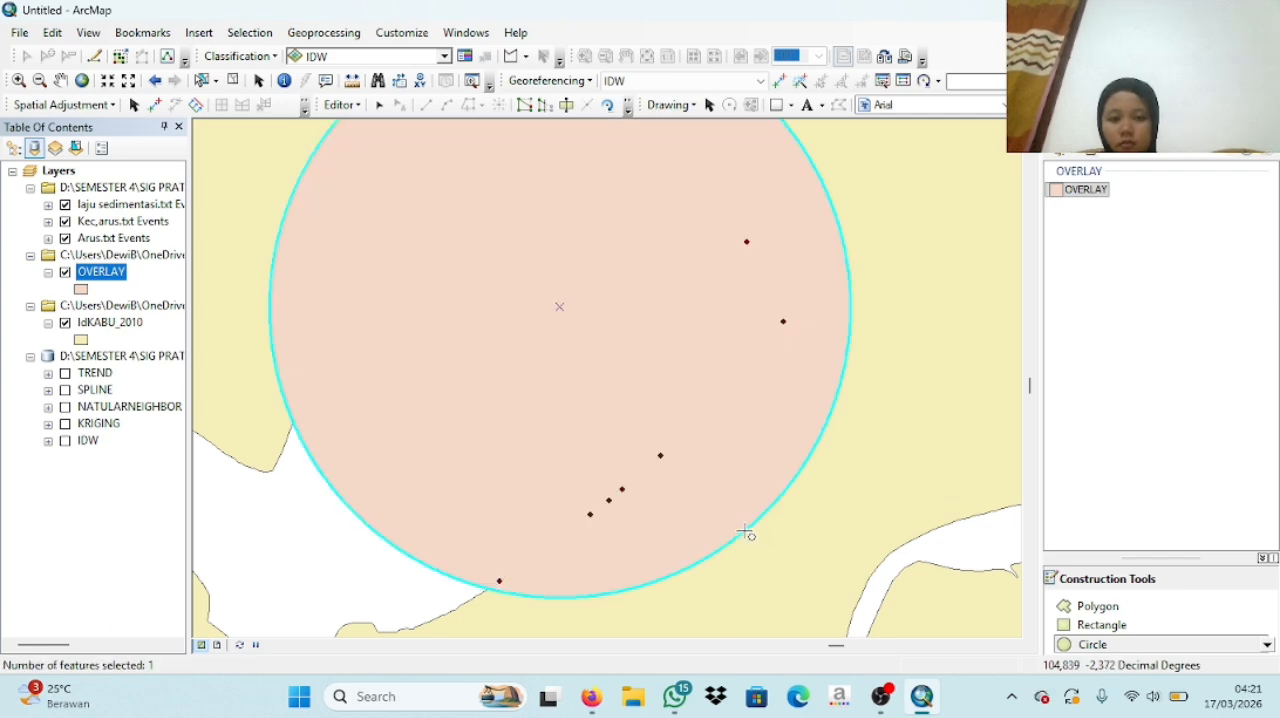
pyautogui.click(380, 107)
pyautogui.moveTo(551, 223); pyautogui.dragTo(571, 266)
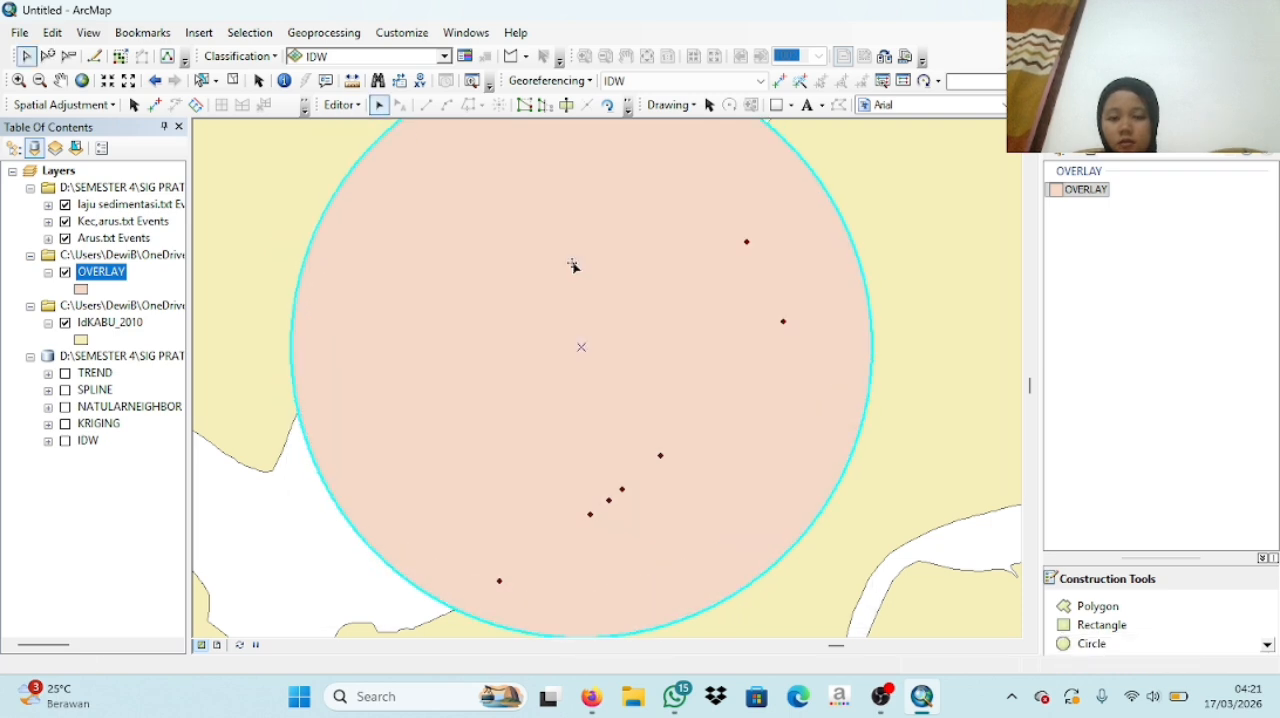
# - Save the edits and end the edit session, and collapse the legends of the IdKABU_2010 and OVERLAY layers
pyautogui.click(342, 104)
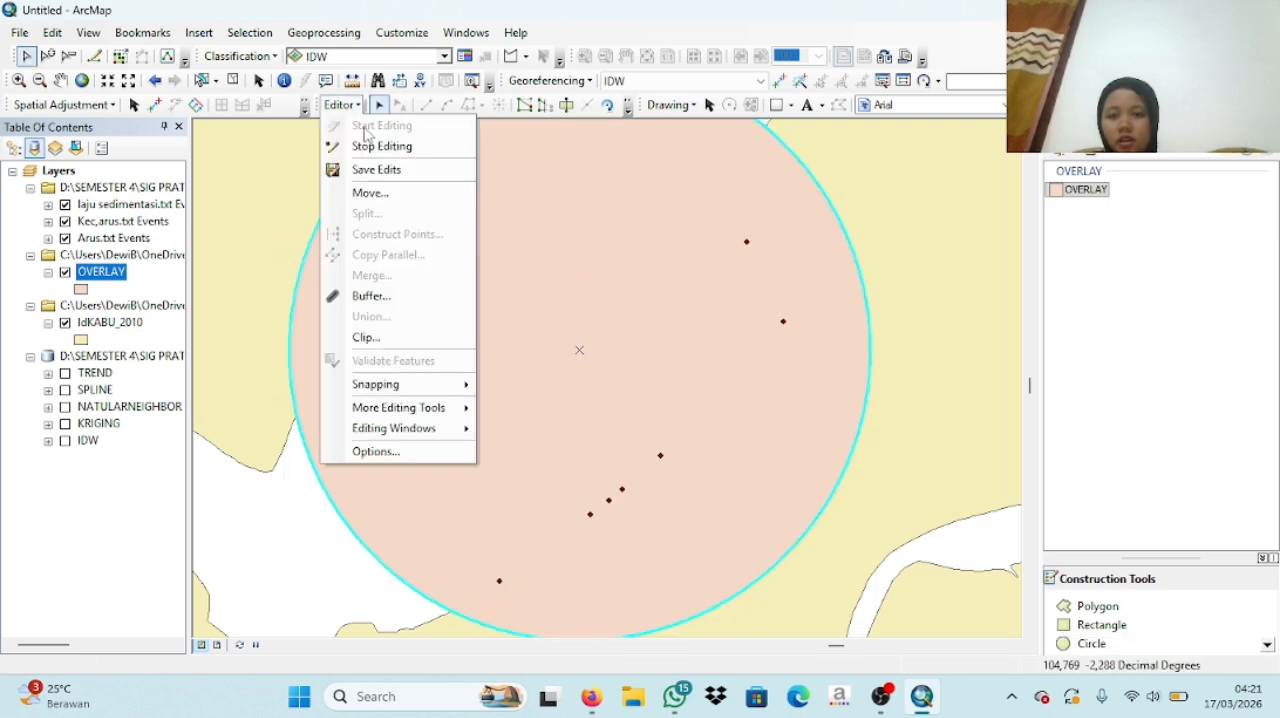
pyautogui.click(392, 170)
pyautogui.click(342, 104)
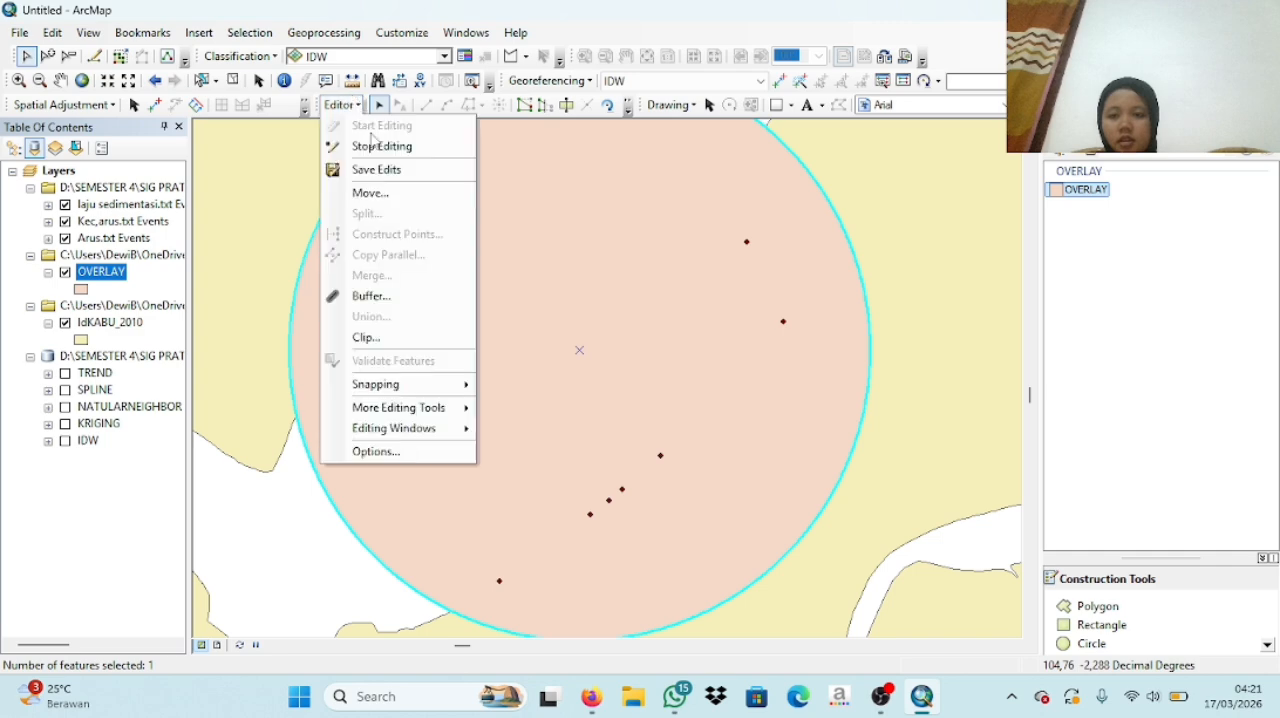
pyautogui.click(383, 148)
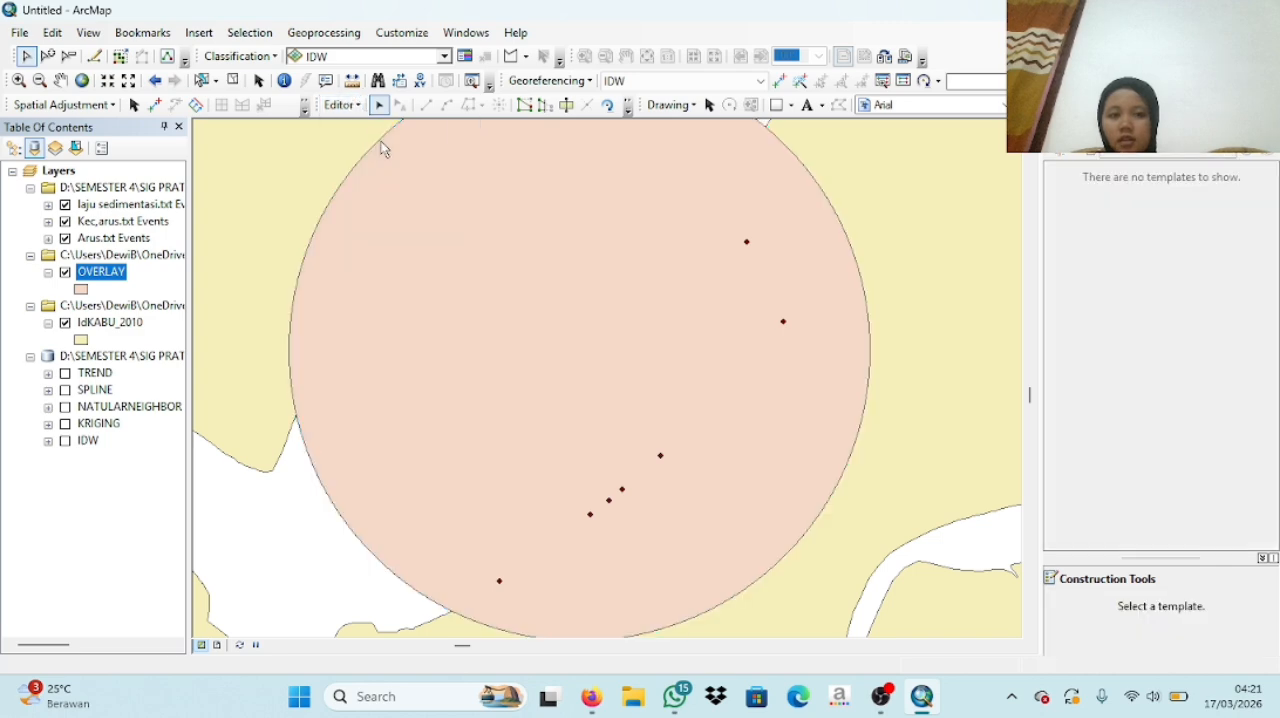
pyautogui.click(48, 322)
pyautogui.click(48, 272)
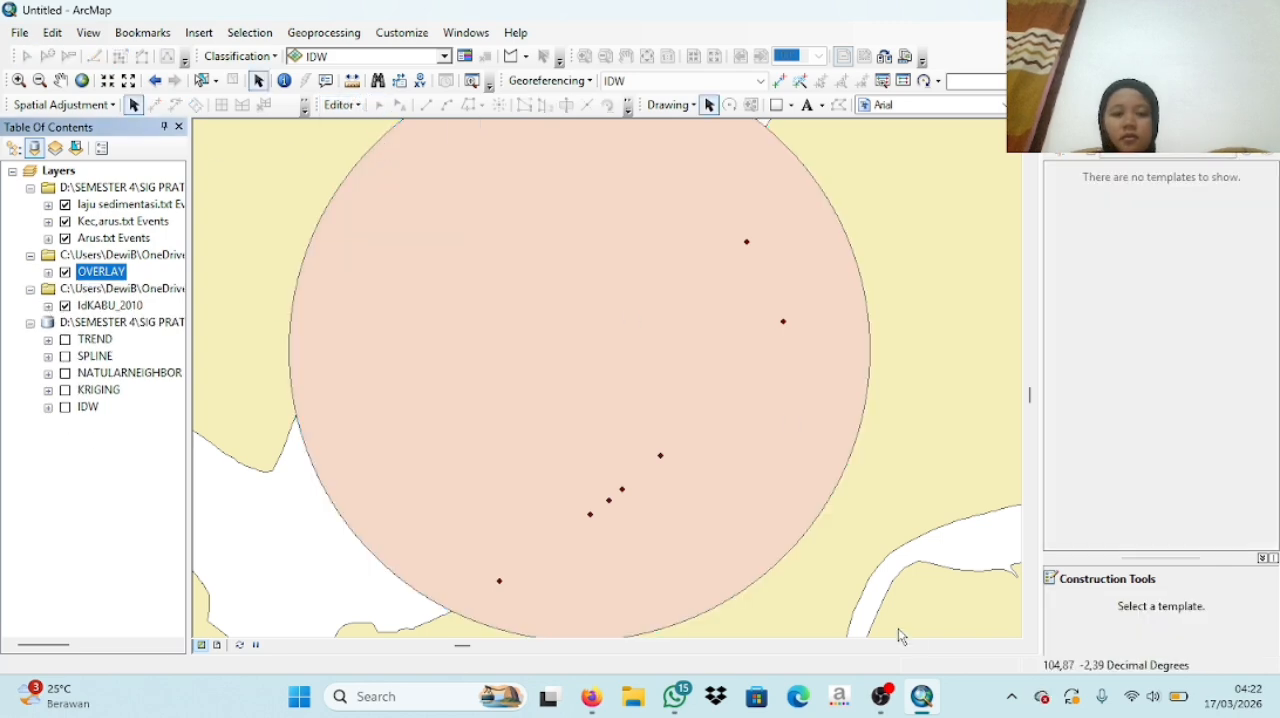
pyautogui.click(887, 700)
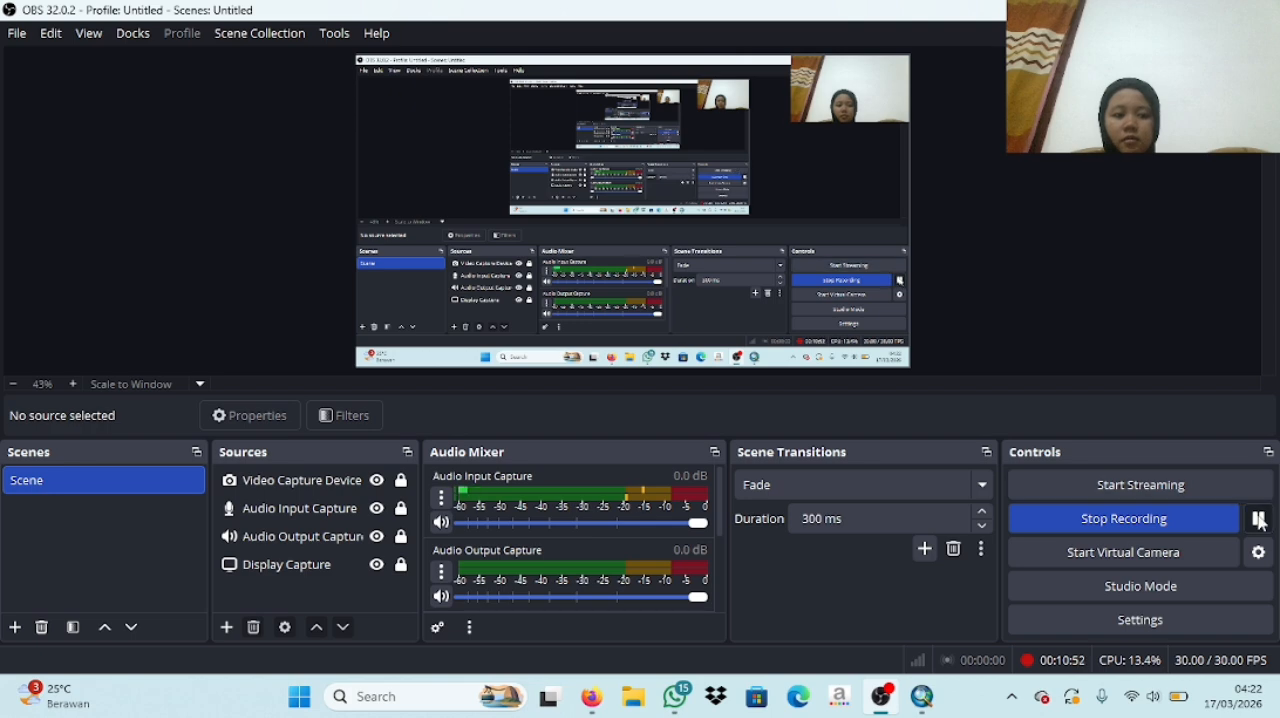
pyautogui.click(922, 696)
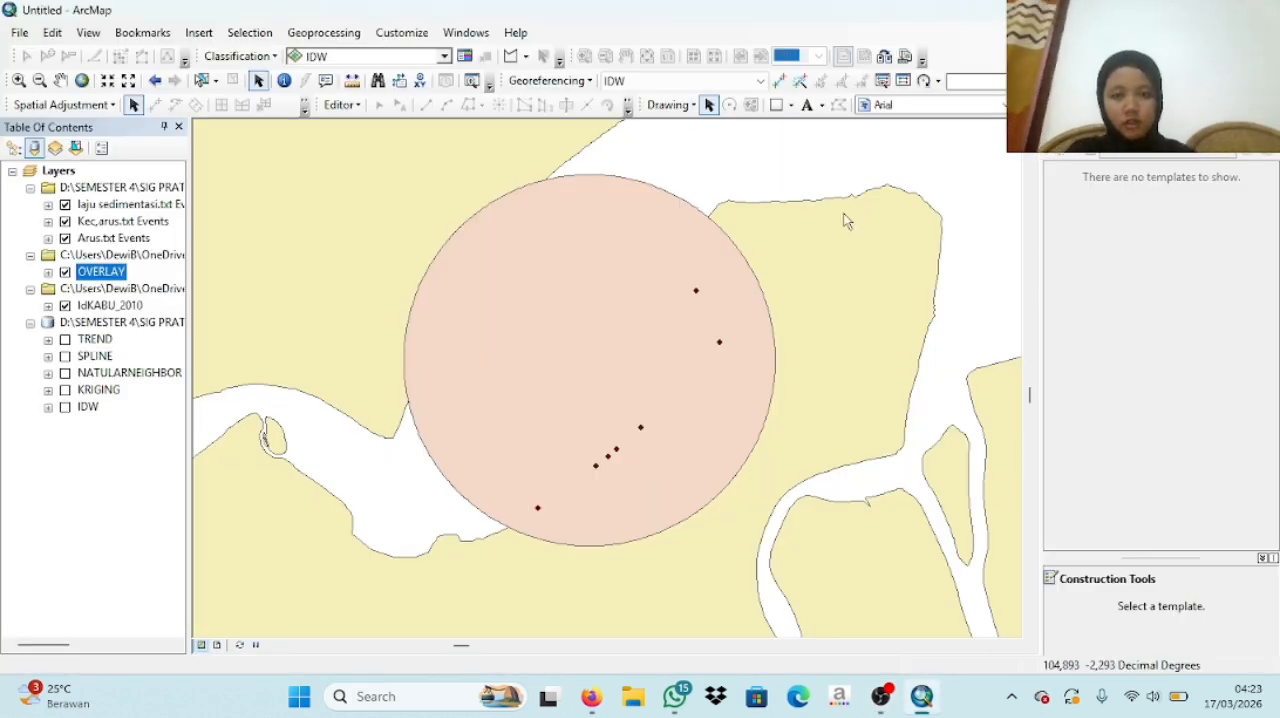
# - Search the geoprocessing tools for ERASE and open the Erase (Analysis) tool
pyautogui.click(472, 34)
pyautogui.click(551, 157)
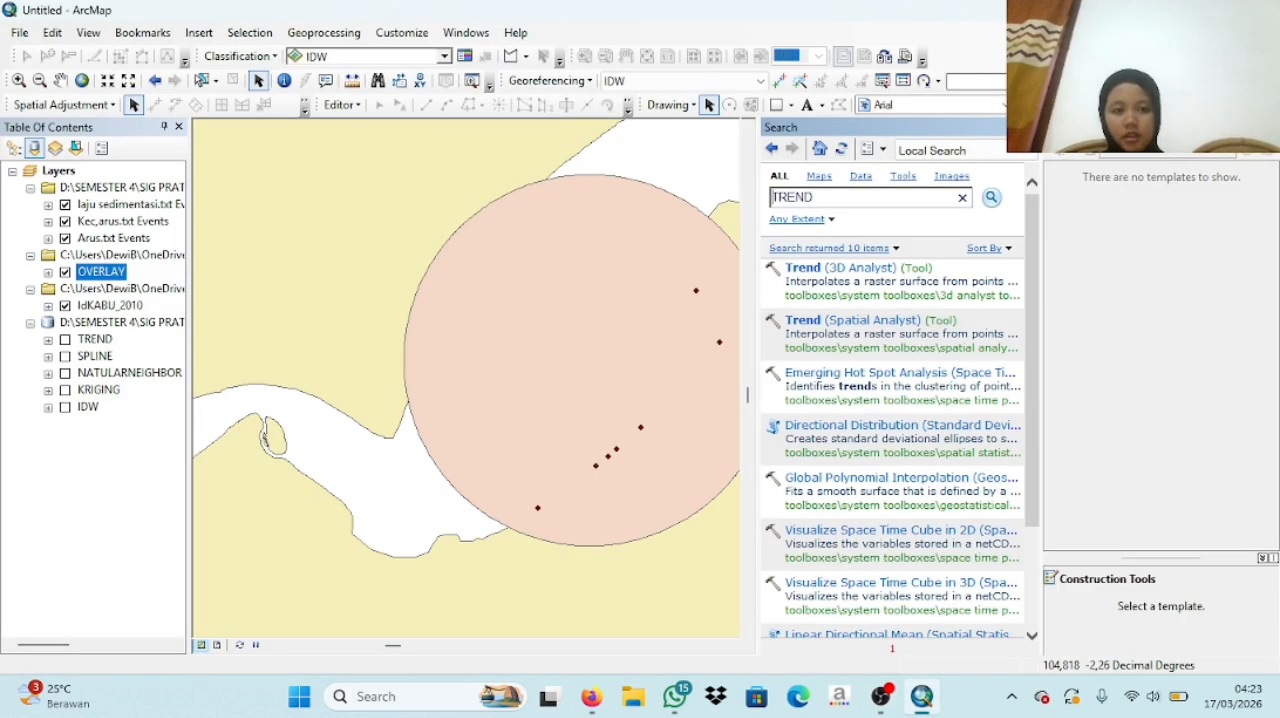
pyautogui.moveTo(876, 197); pyautogui.dragTo(772, 198)
pyautogui.write('EARSE')
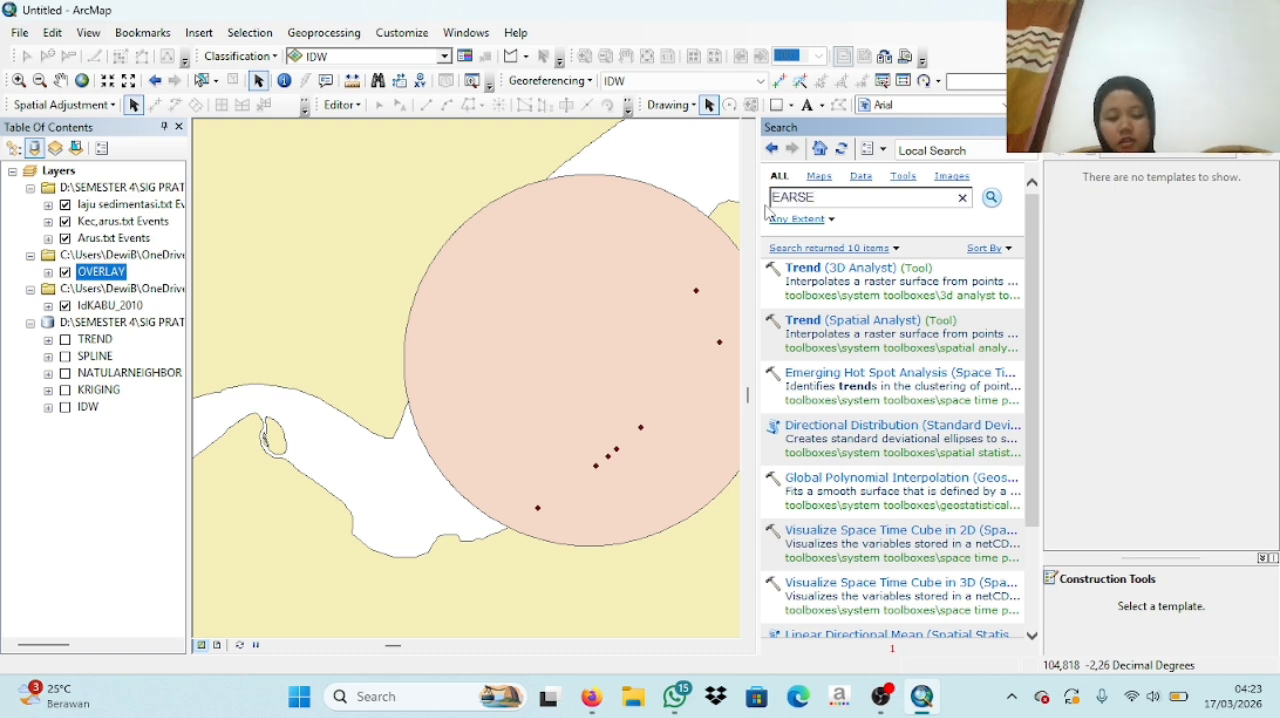
pyautogui.press('Return')
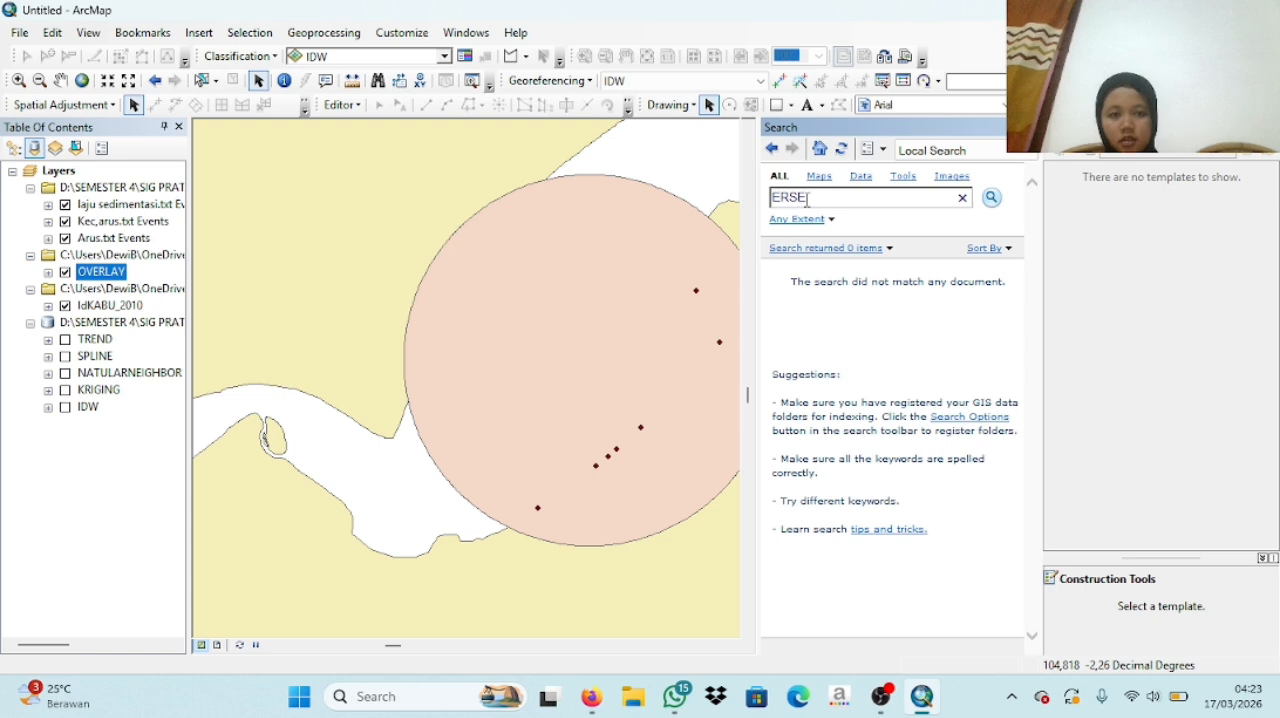
pyautogui.press('Return')
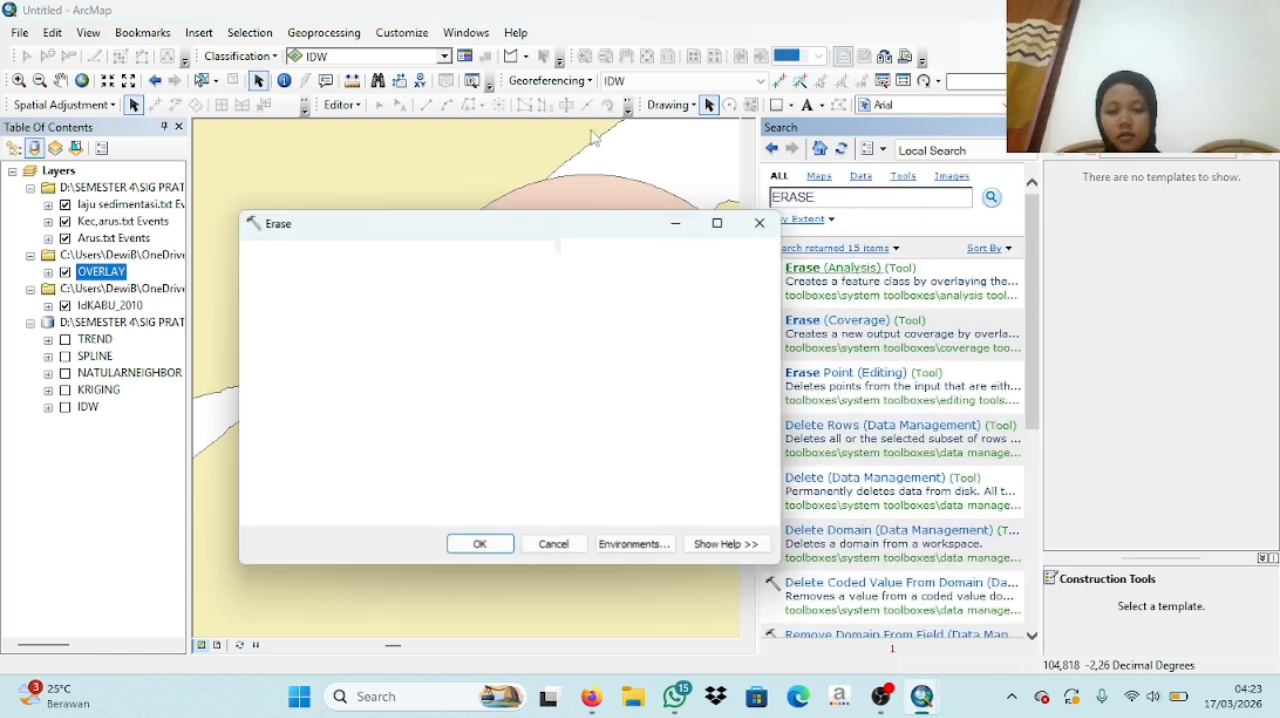
# - Run Erase with OVERLAY as input features and IdKABU_2010 as erase features, saving the output as ERASE in IDW.gdb
pyautogui.click(714, 276)
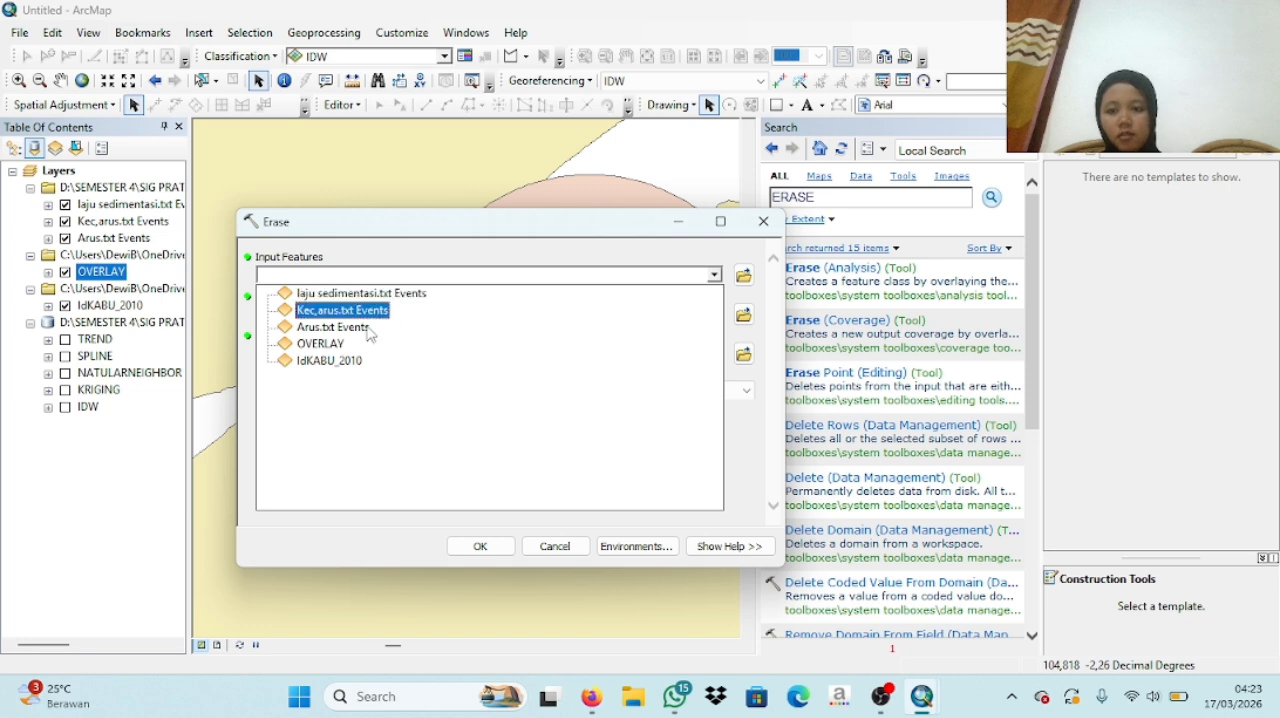
pyautogui.click(322, 343)
pyautogui.click(714, 315)
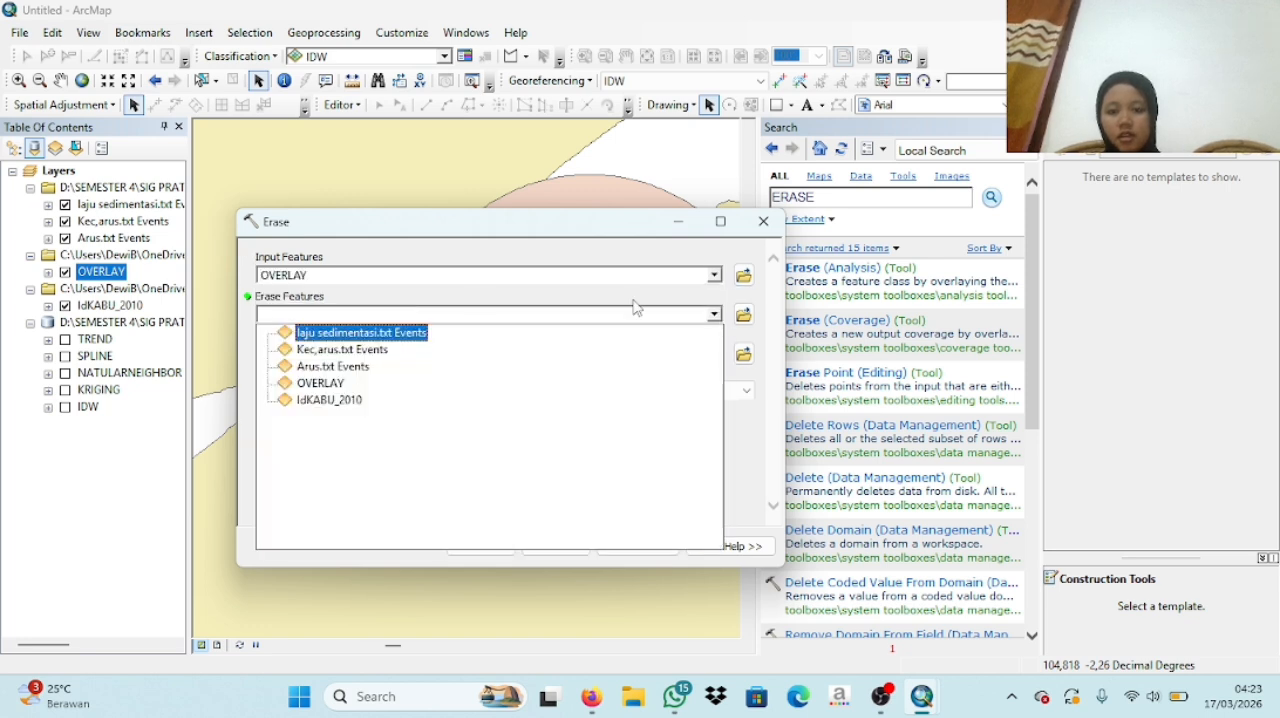
pyautogui.click(343, 399)
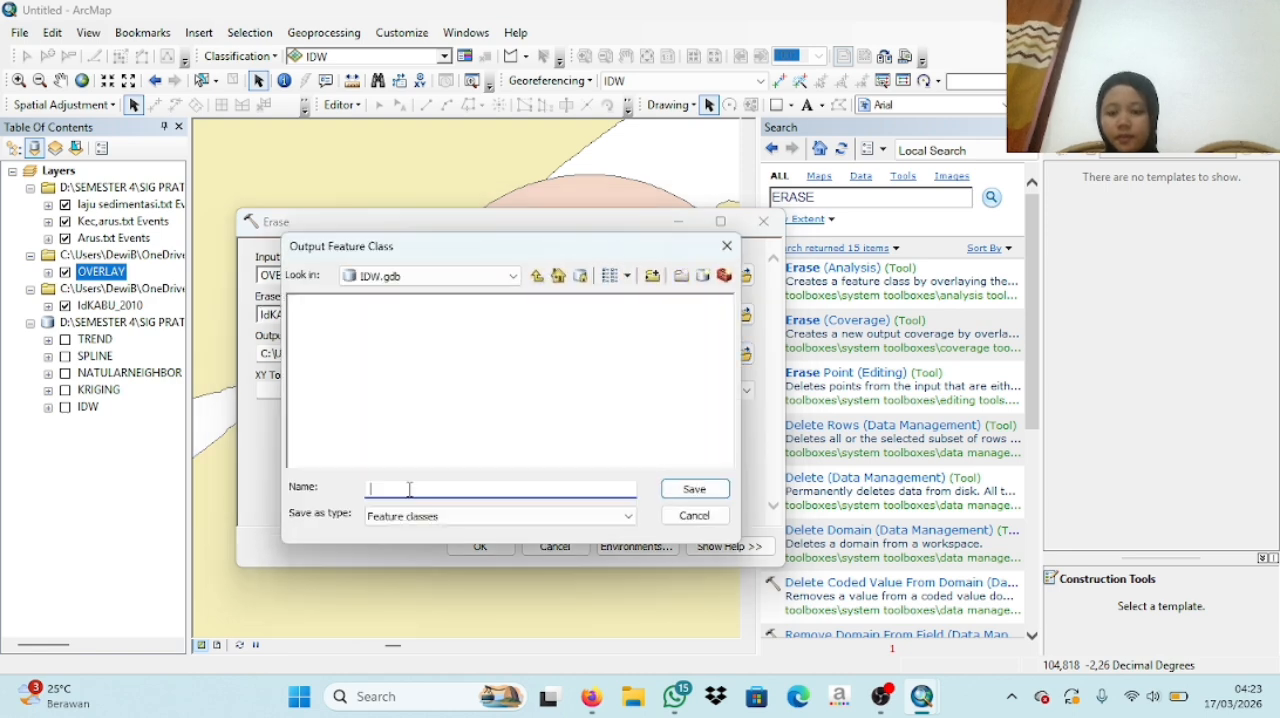
pyautogui.click(690, 490)
pyautogui.click(482, 546)
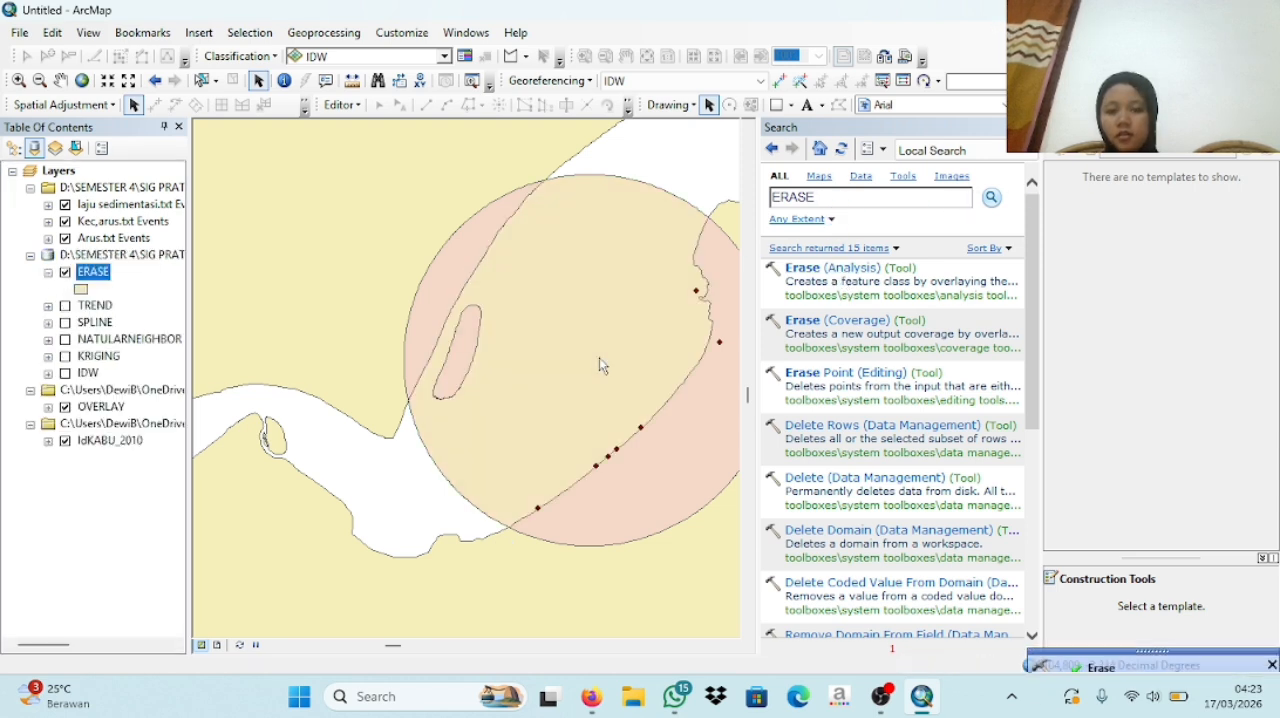
# - Apply the blue Lake symbol to the ERASE layer and collapse its legend
pyautogui.click(81, 289)
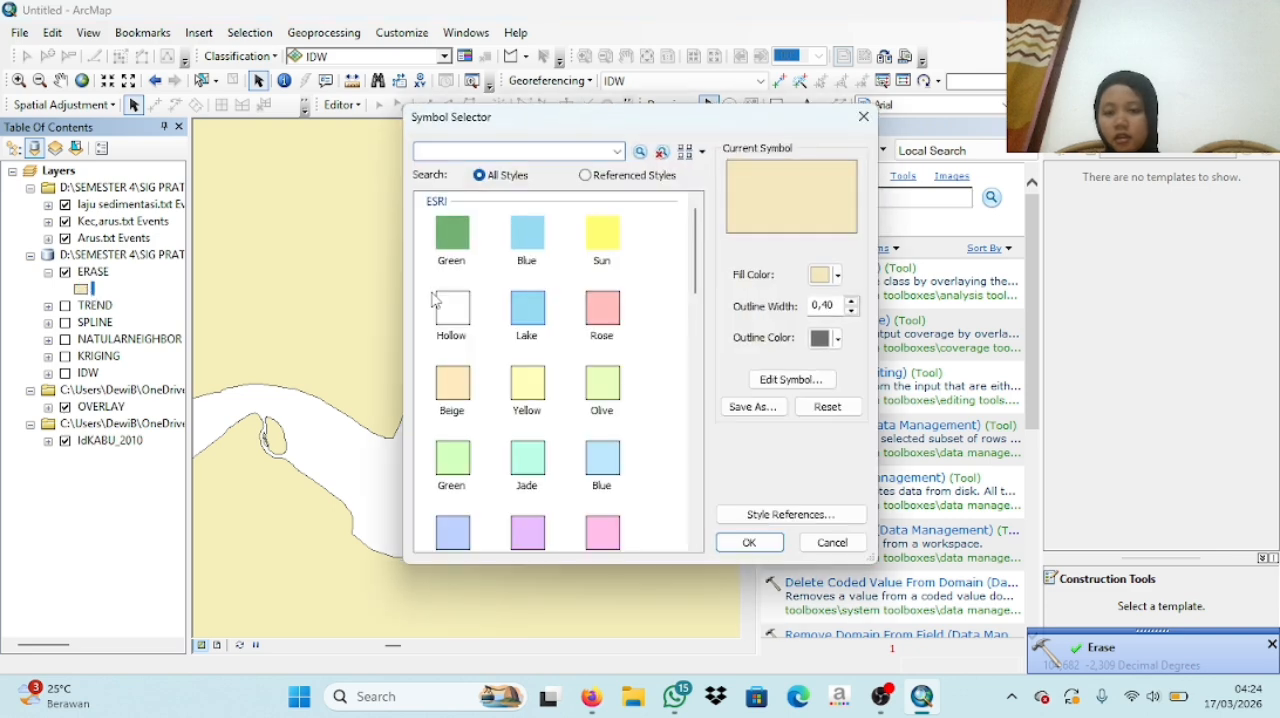
pyautogui.click(527, 308)
pyautogui.click(748, 542)
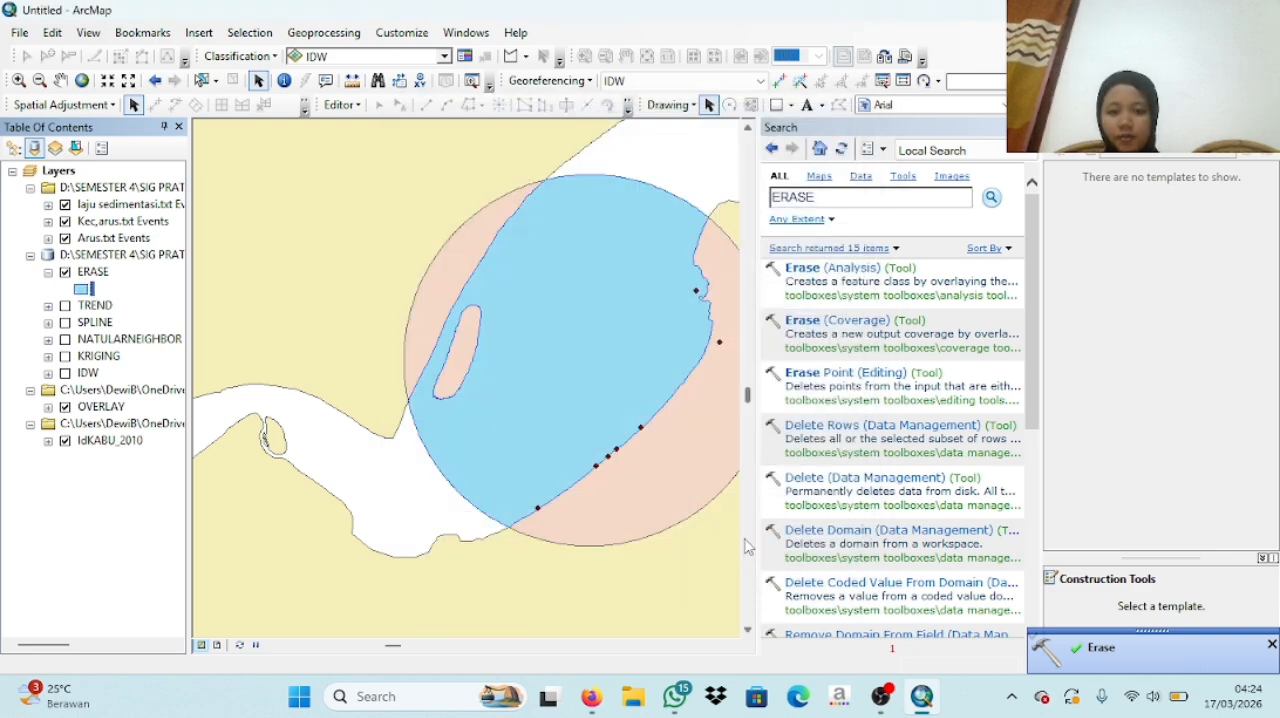
pyautogui.click(48, 272)
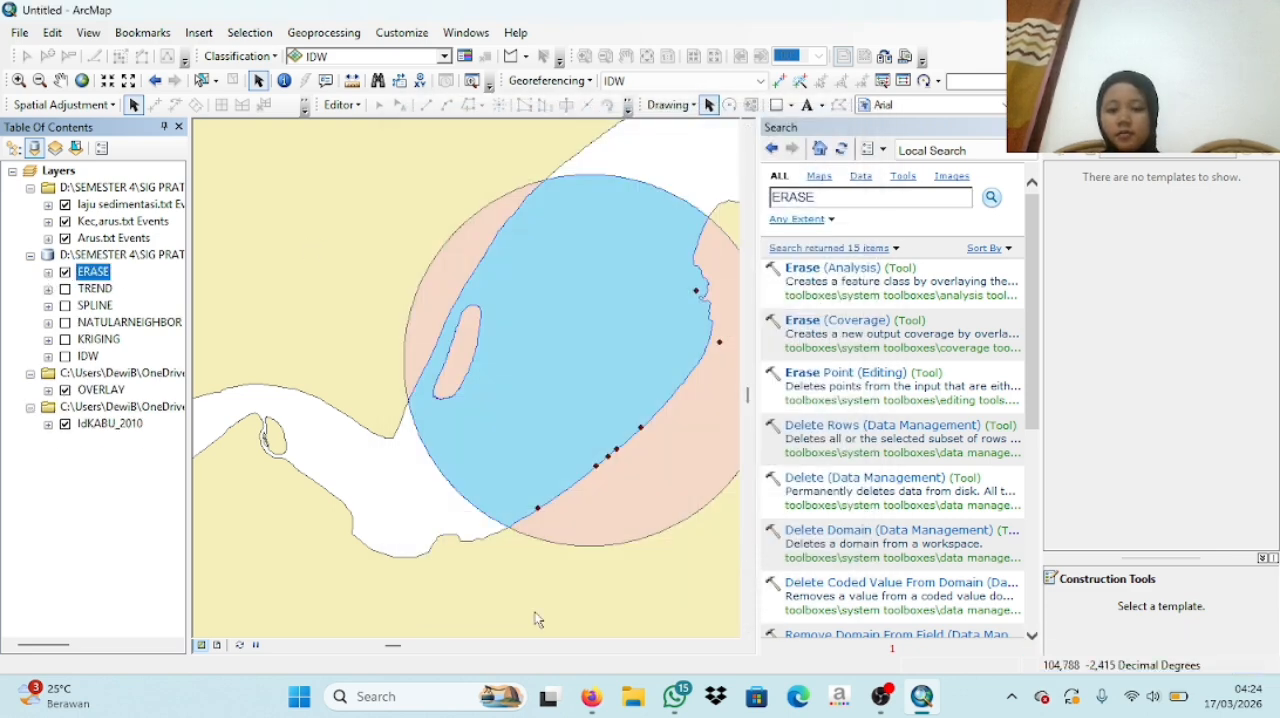
pyautogui.click(881, 696)
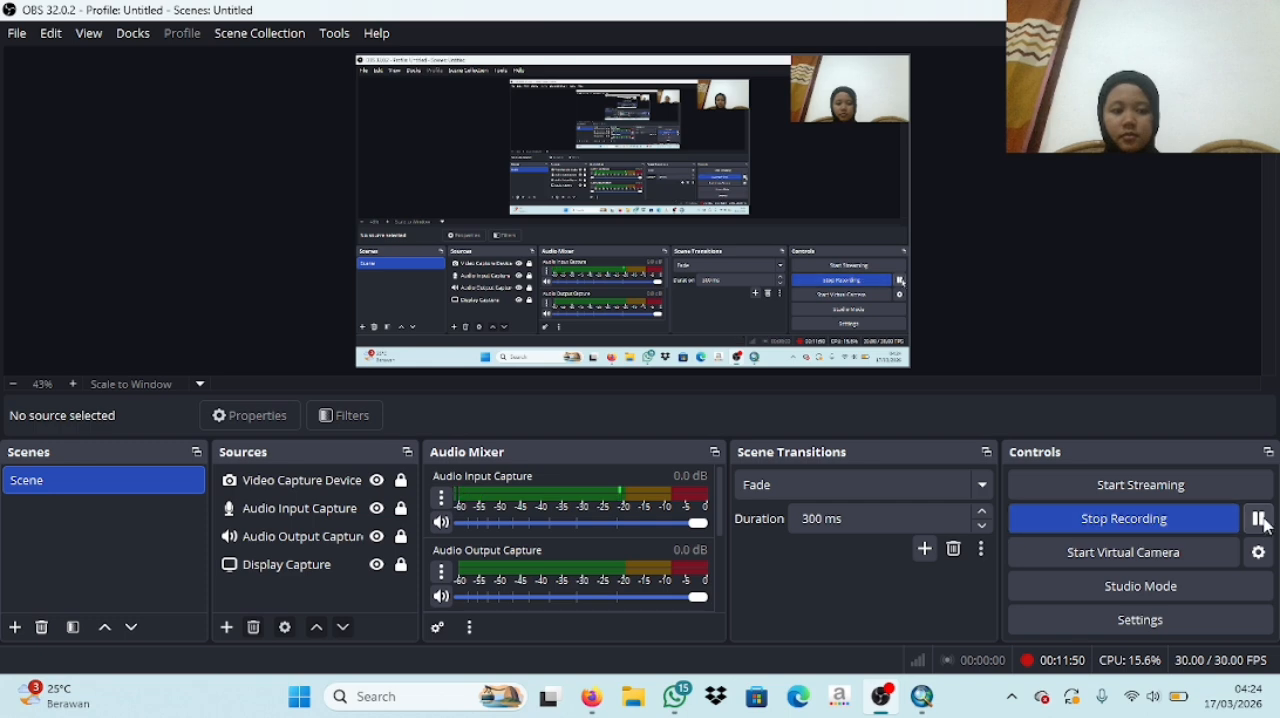
pyautogui.moveTo(925, 706)
pyautogui.click(915, 600)
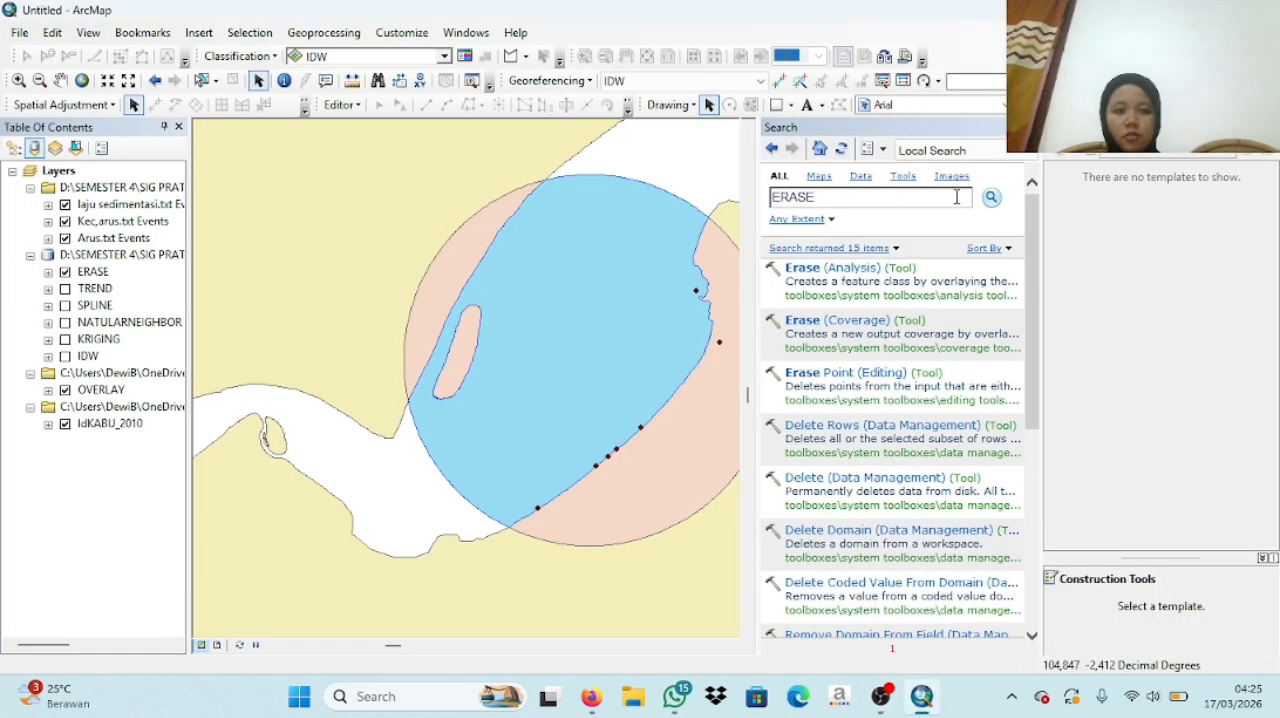
# - Search the geoprocessing tools for the Identity tool
pyautogui.moveTo(819, 198); pyautogui.dragTo(772, 200)
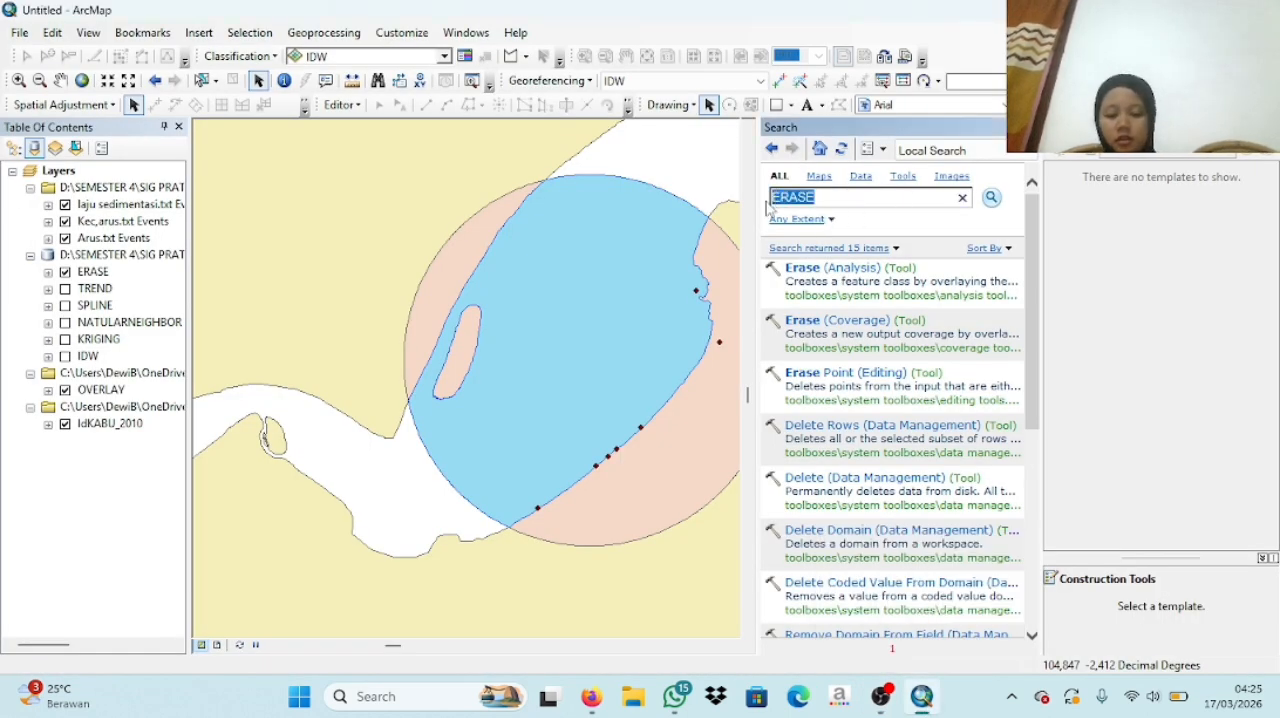
pyautogui.write('IDENTY')
pyautogui.press('Return')
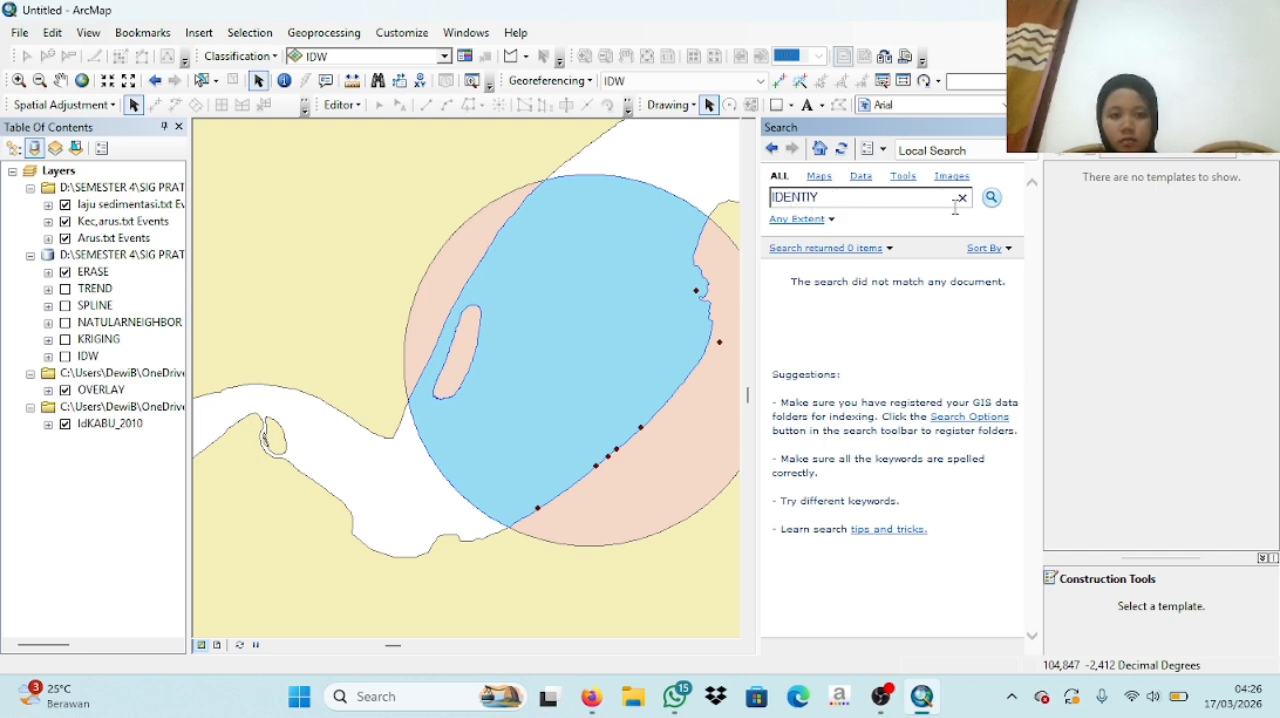
pyautogui.moveTo(882, 696)
pyautogui.click(1000, 600)
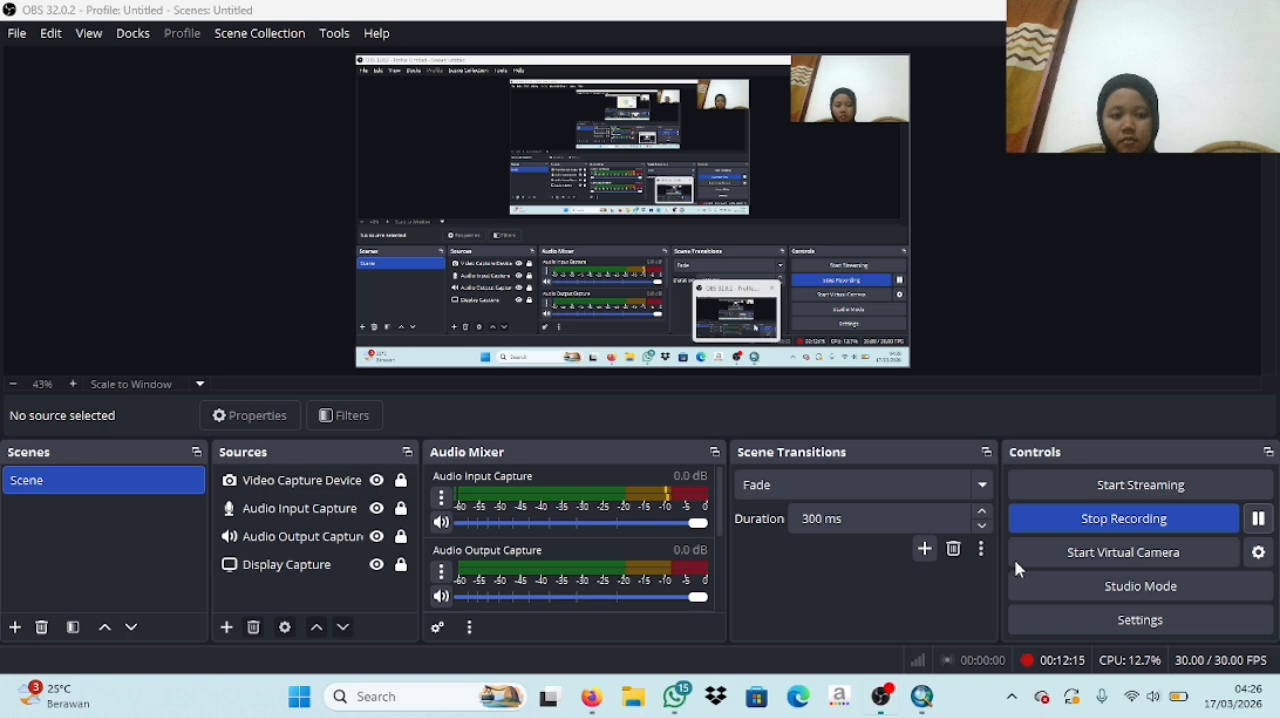
pyautogui.click(1257, 518)
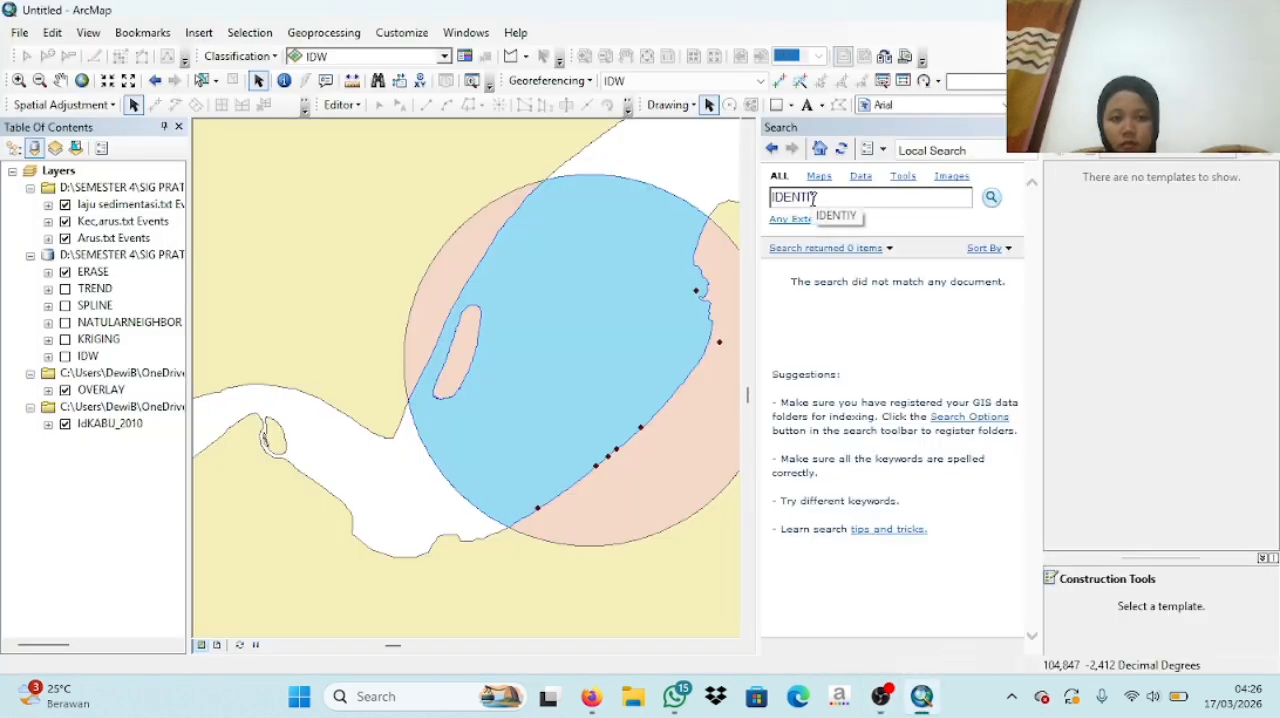
# - Correct the search term to IDENTITY and open the Identity (Analysis) tool
pyautogui.write('T')
pyautogui.press('Return')
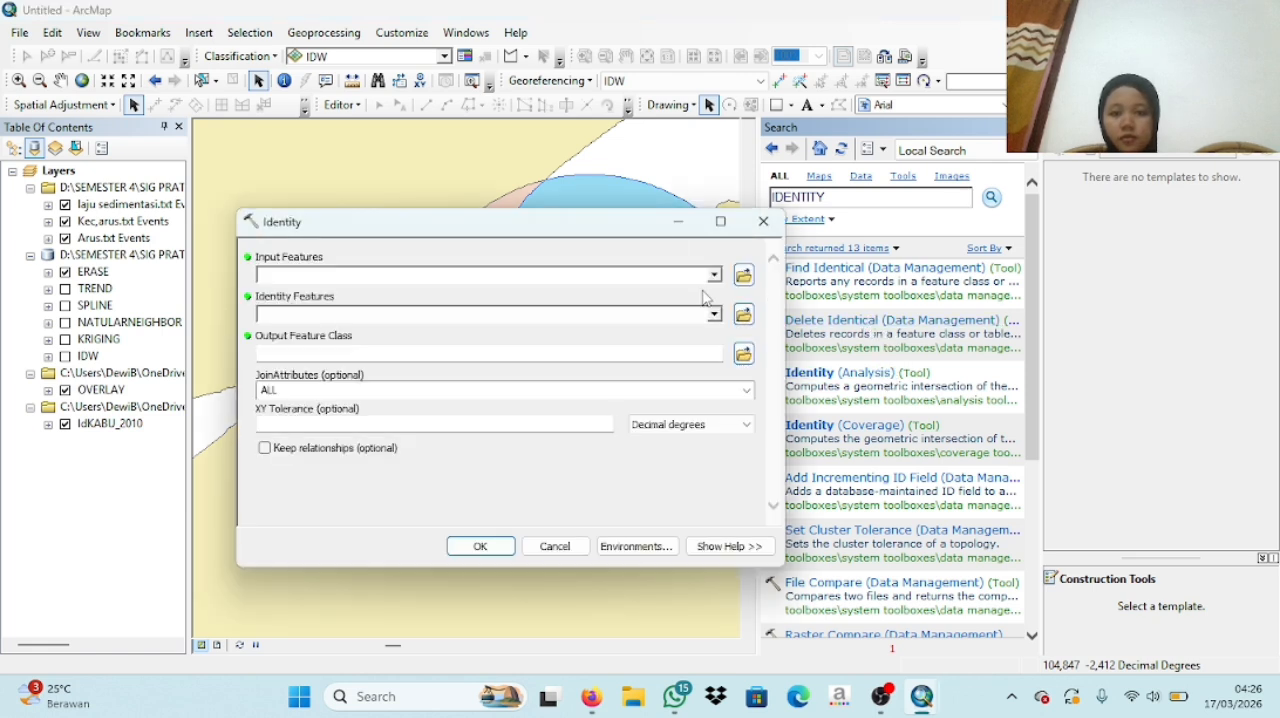
# - Run Identity with OVERLAY as input features and IdKABU_2010 as identity features, saving the output as IDENTITY in IDW.gdb
pyautogui.click(714, 274)
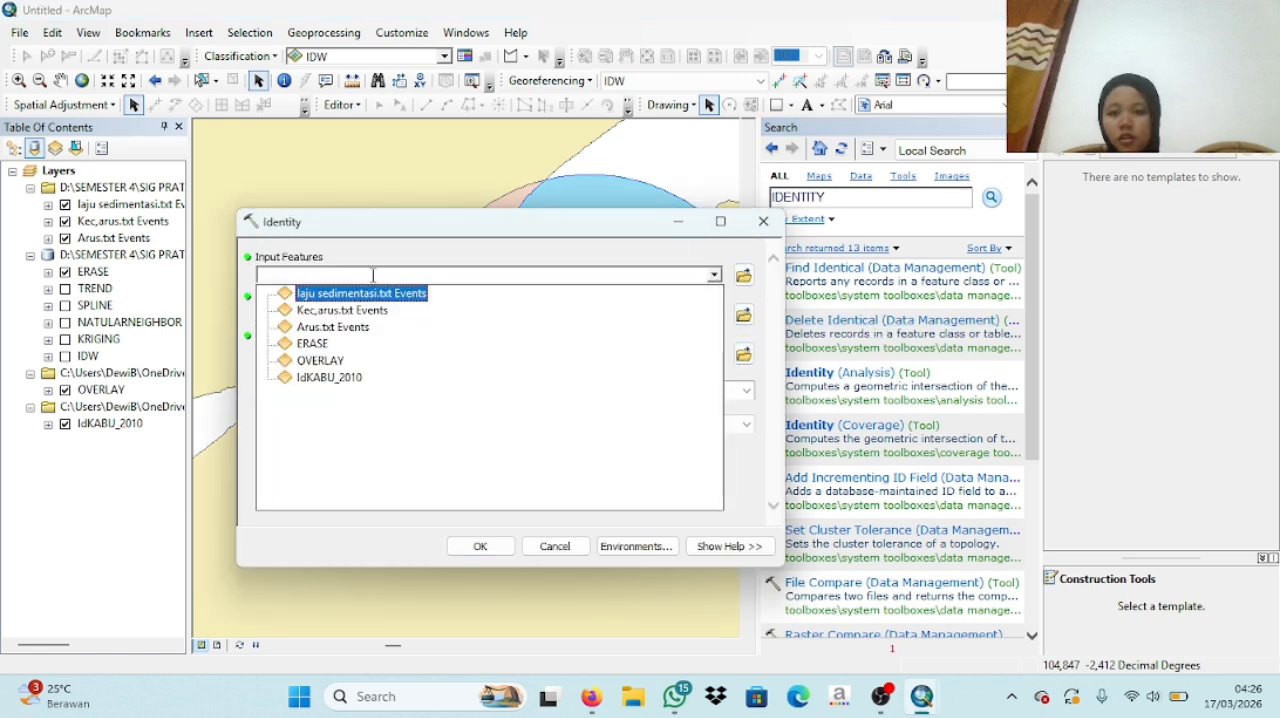
pyautogui.click(315, 363)
pyautogui.click(714, 316)
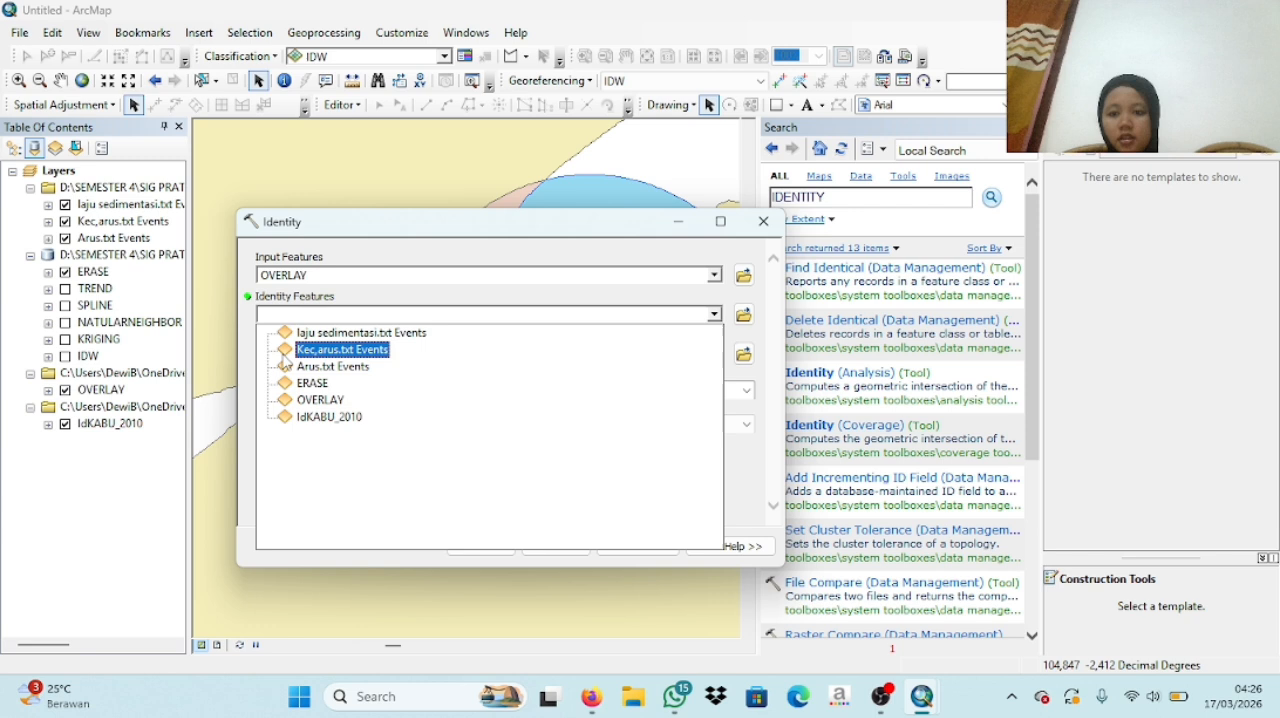
pyautogui.click(315, 417)
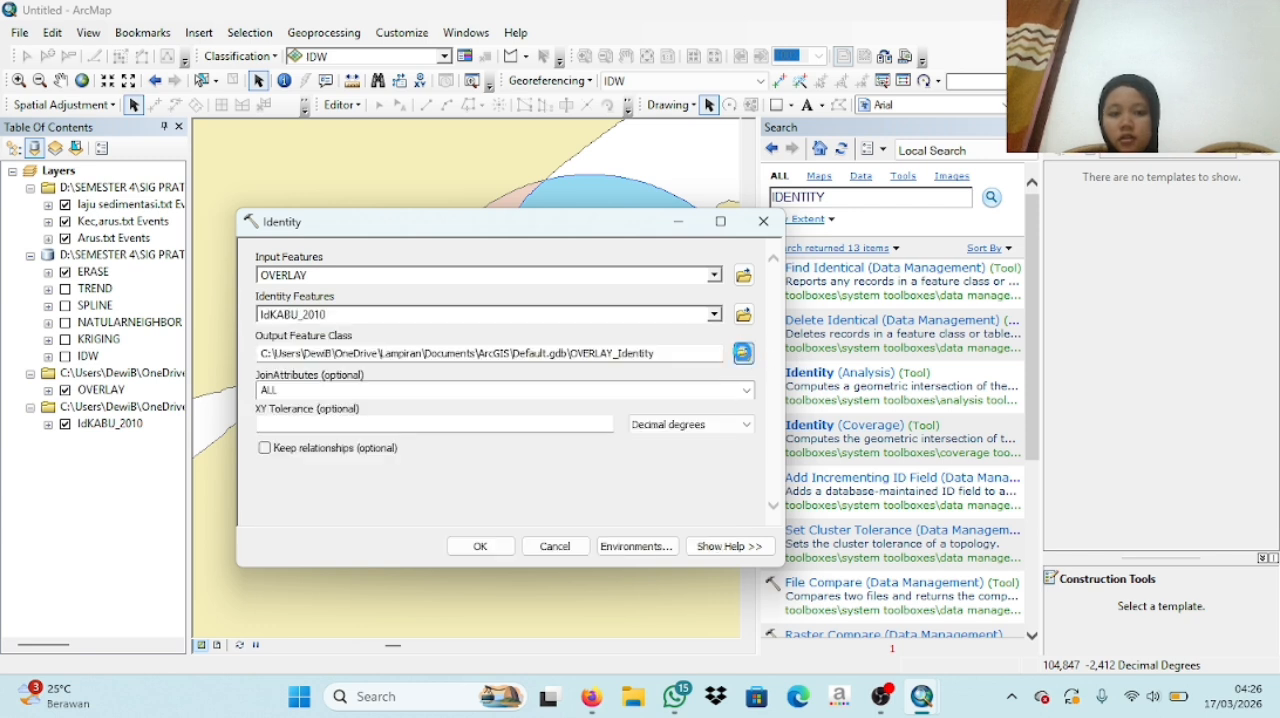
pyautogui.click(743, 352)
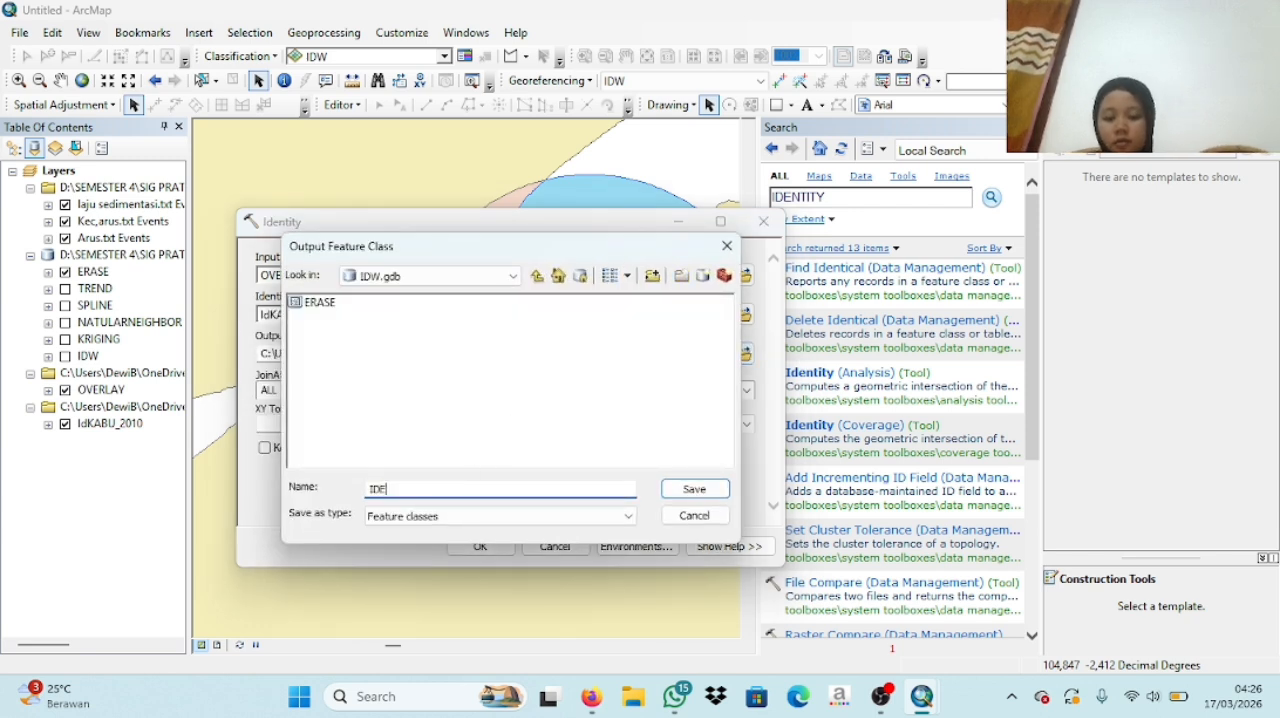
pyautogui.write('IDENTITY')
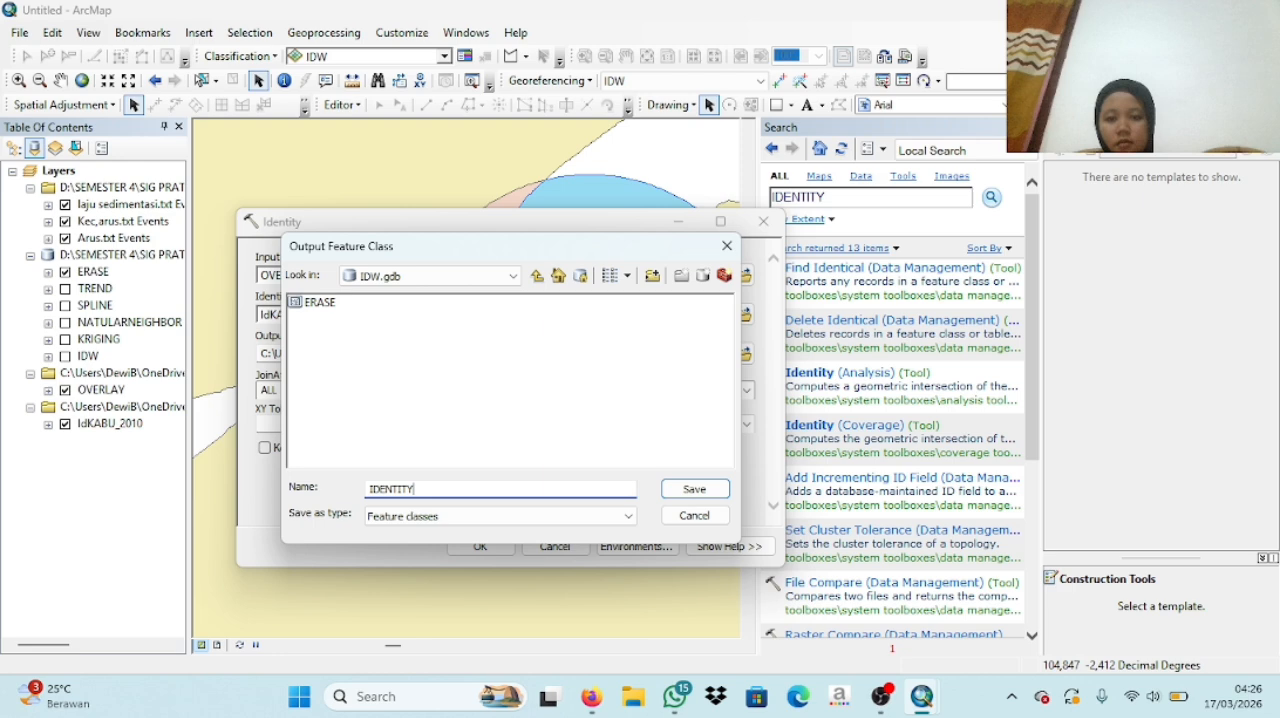
pyautogui.click(690, 489)
pyautogui.click(500, 546)
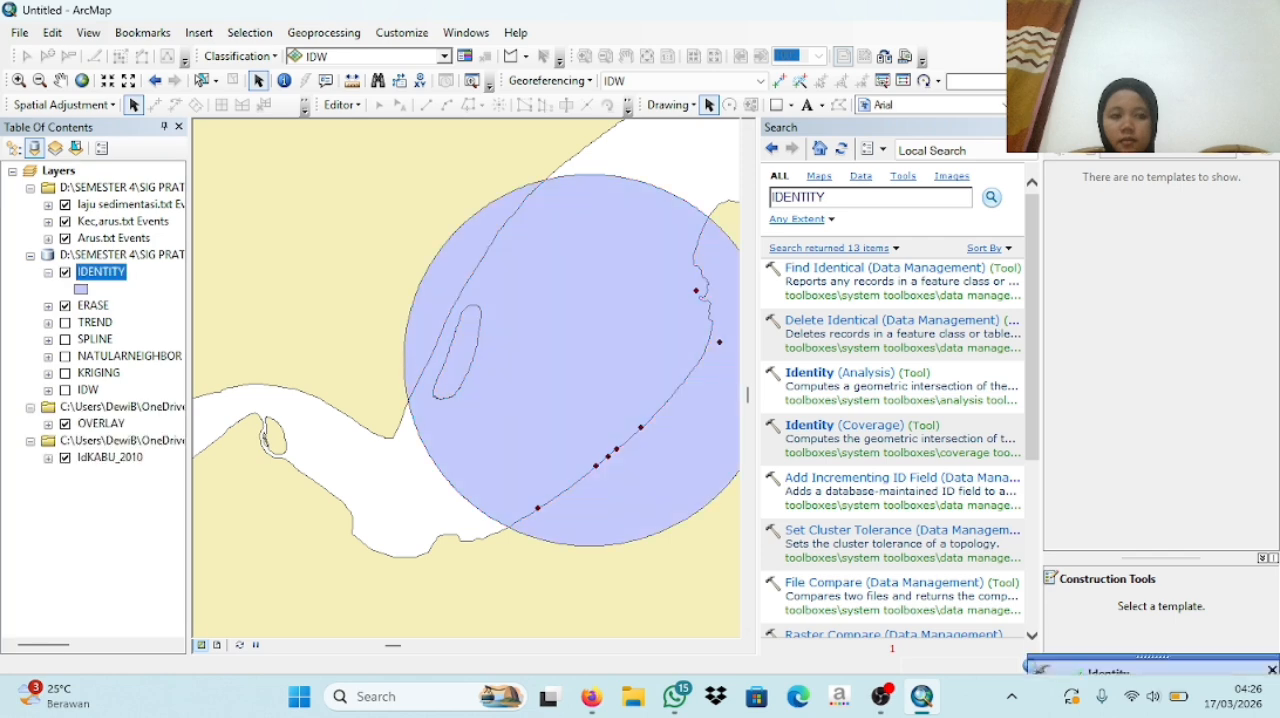
# - Apply the yellow Sun symbol to the IDENTITY layer
pyautogui.click(84, 289)
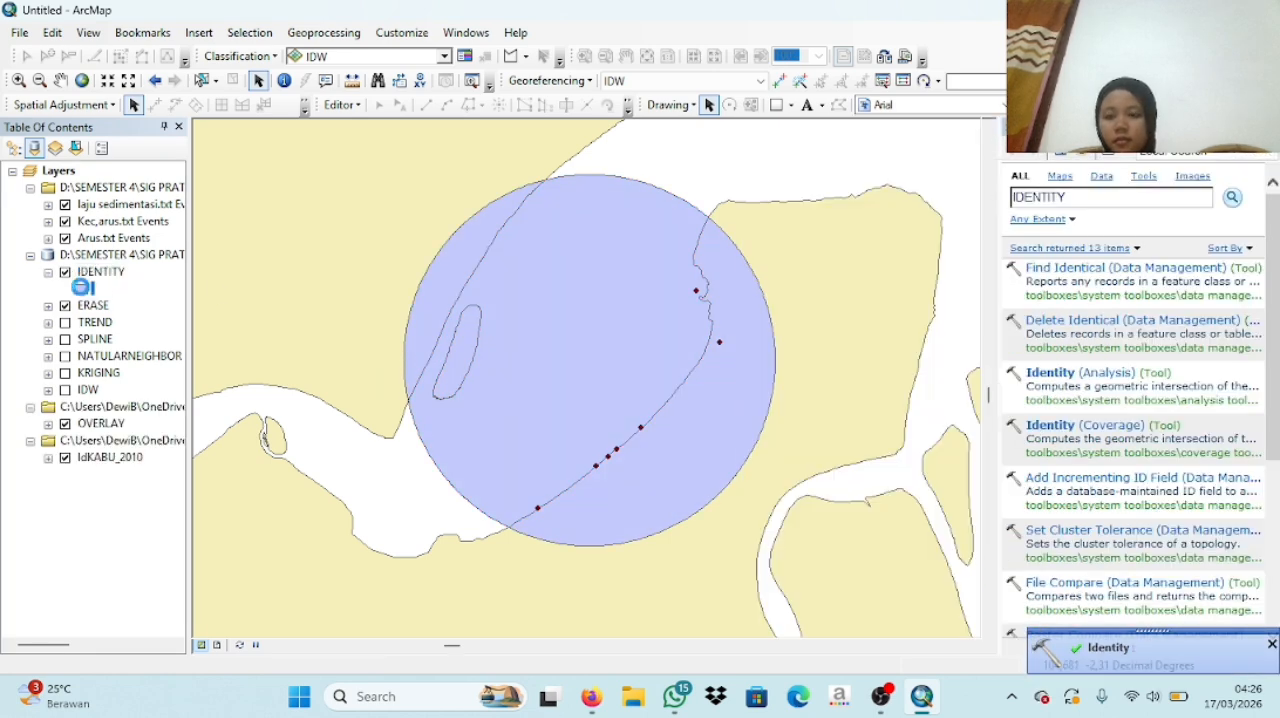
pyautogui.click(619, 254)
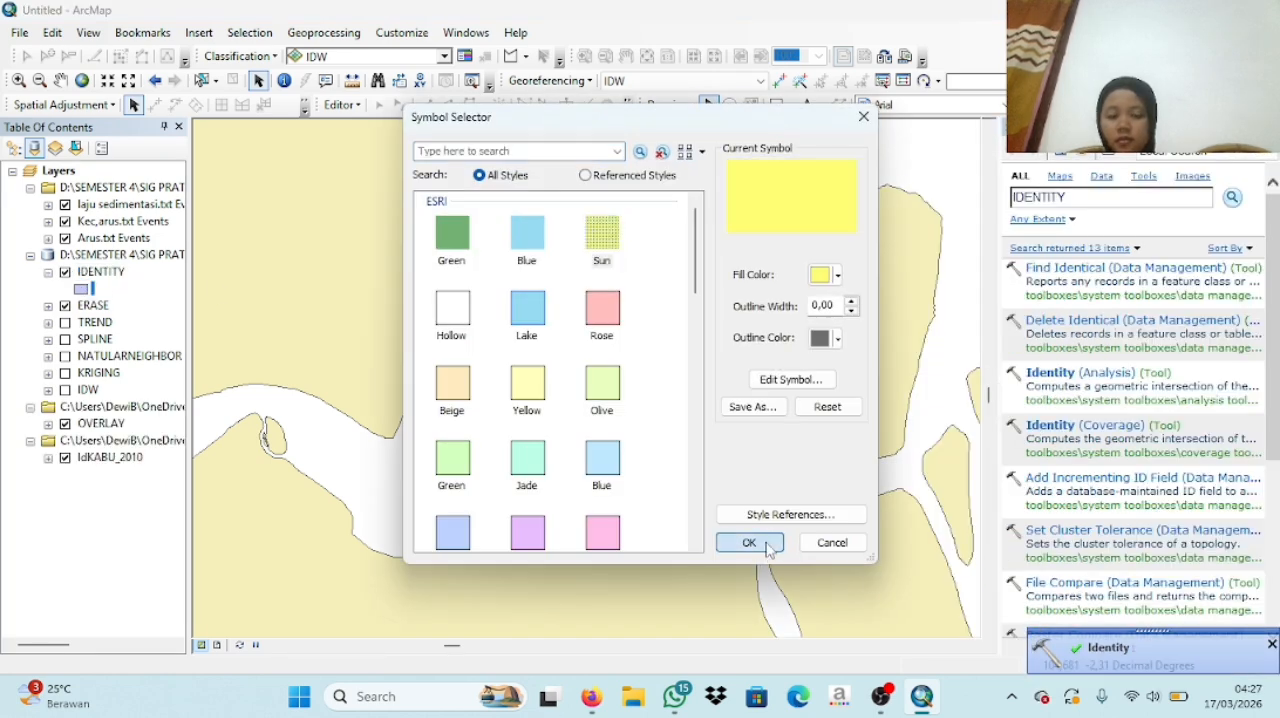
pyautogui.click(748, 542)
# - Apply the Med Blue symbol to the IDENTITY layer
pyautogui.click(86, 289)
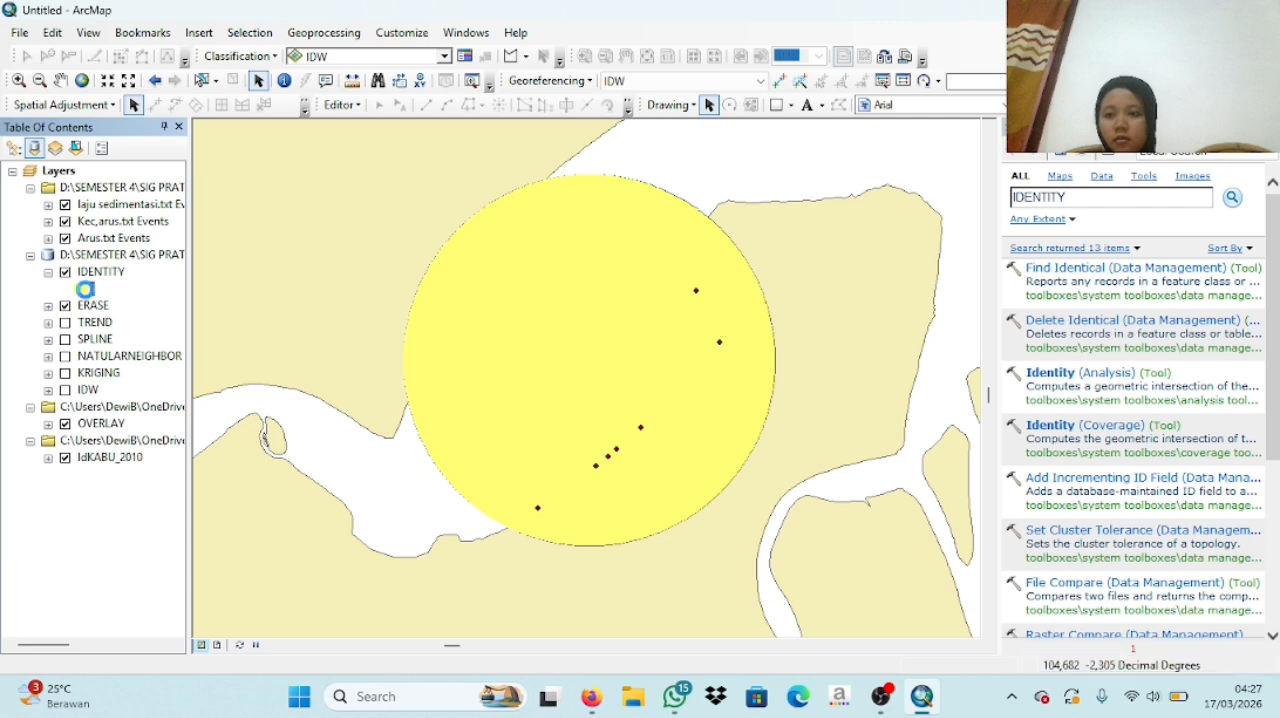
pyautogui.click(453, 531)
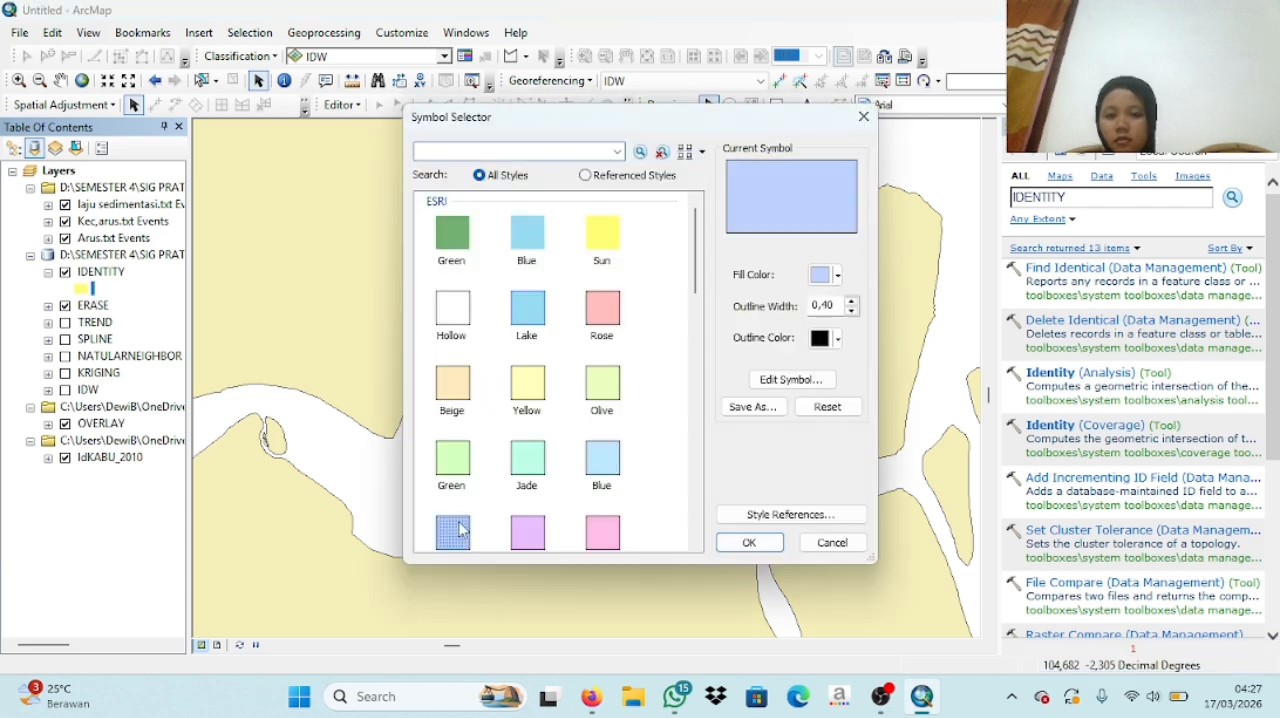
pyautogui.click(748, 542)
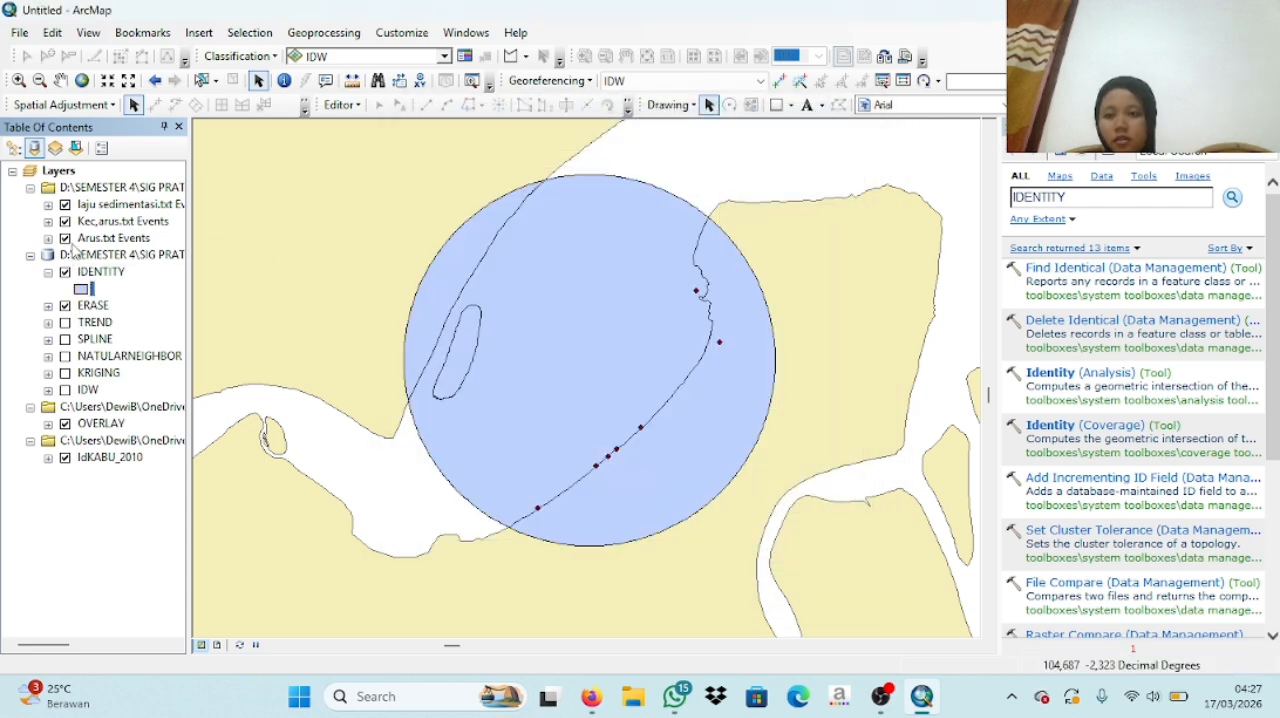
# - Hide the three point event layers and collapse the IDENTITY layer's legend
pyautogui.click(65, 238)
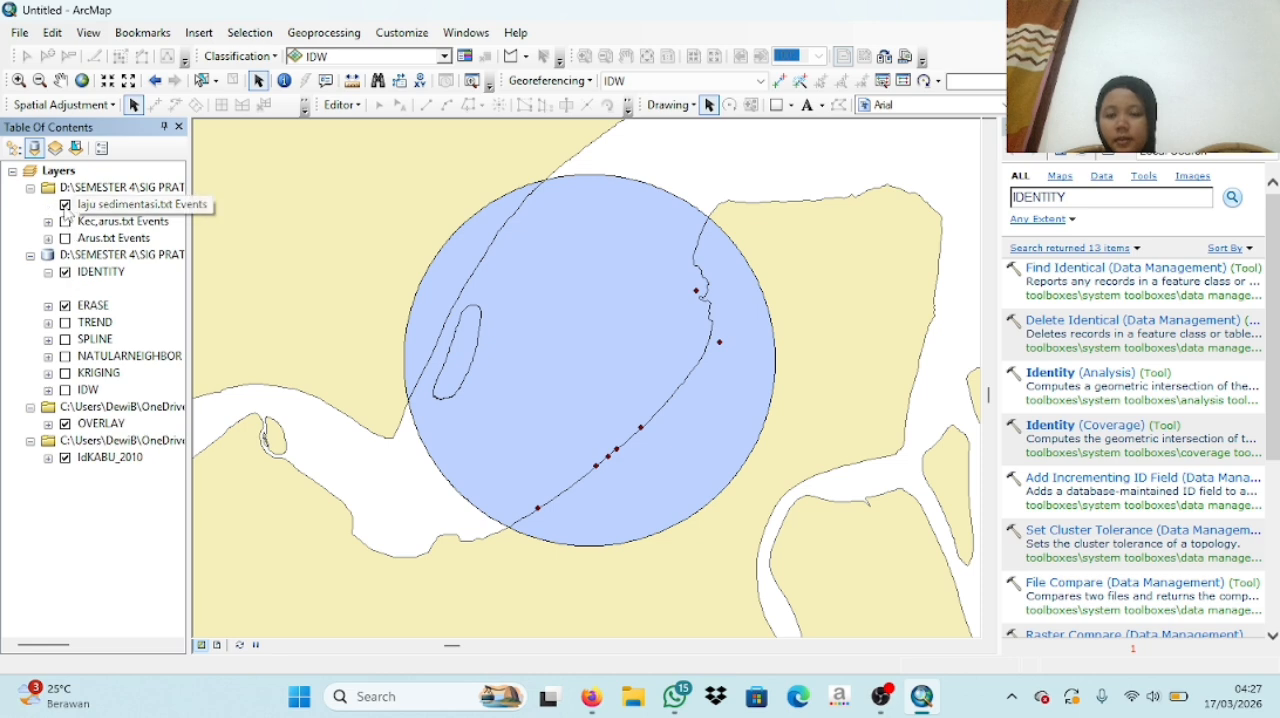
pyautogui.click(48, 273)
pyautogui.moveTo(885, 697)
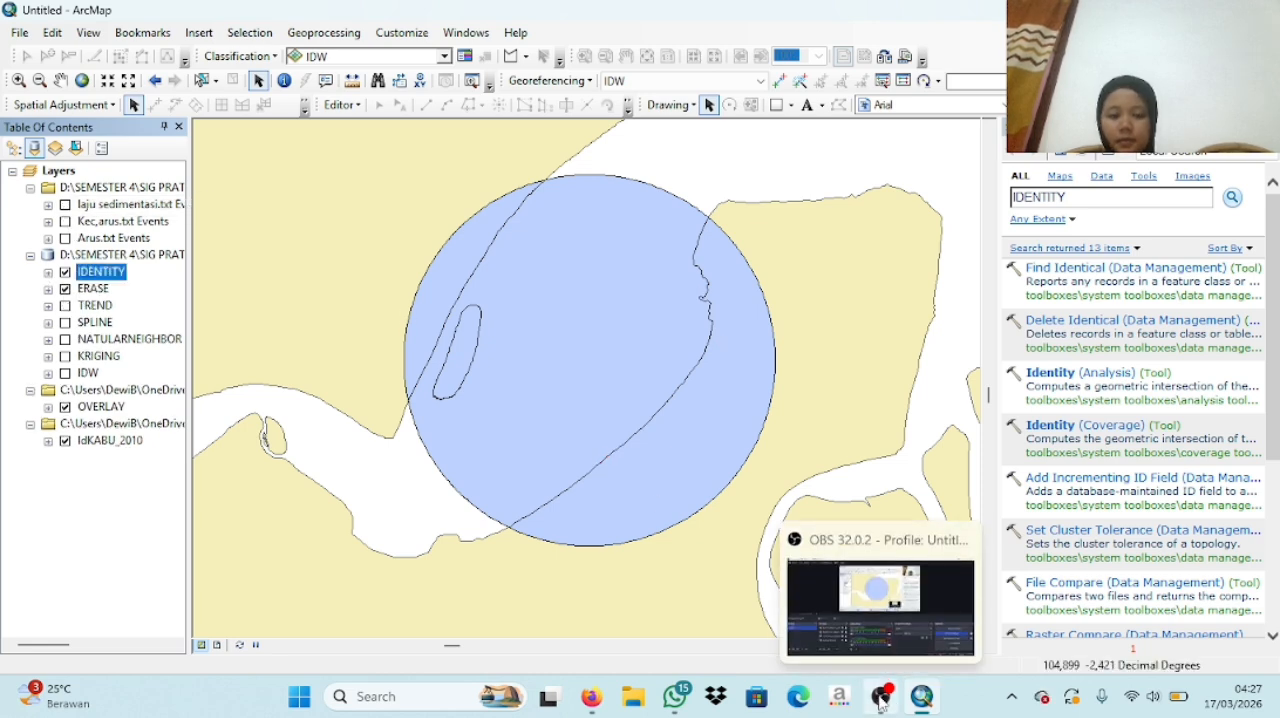
pyautogui.click(885, 610)
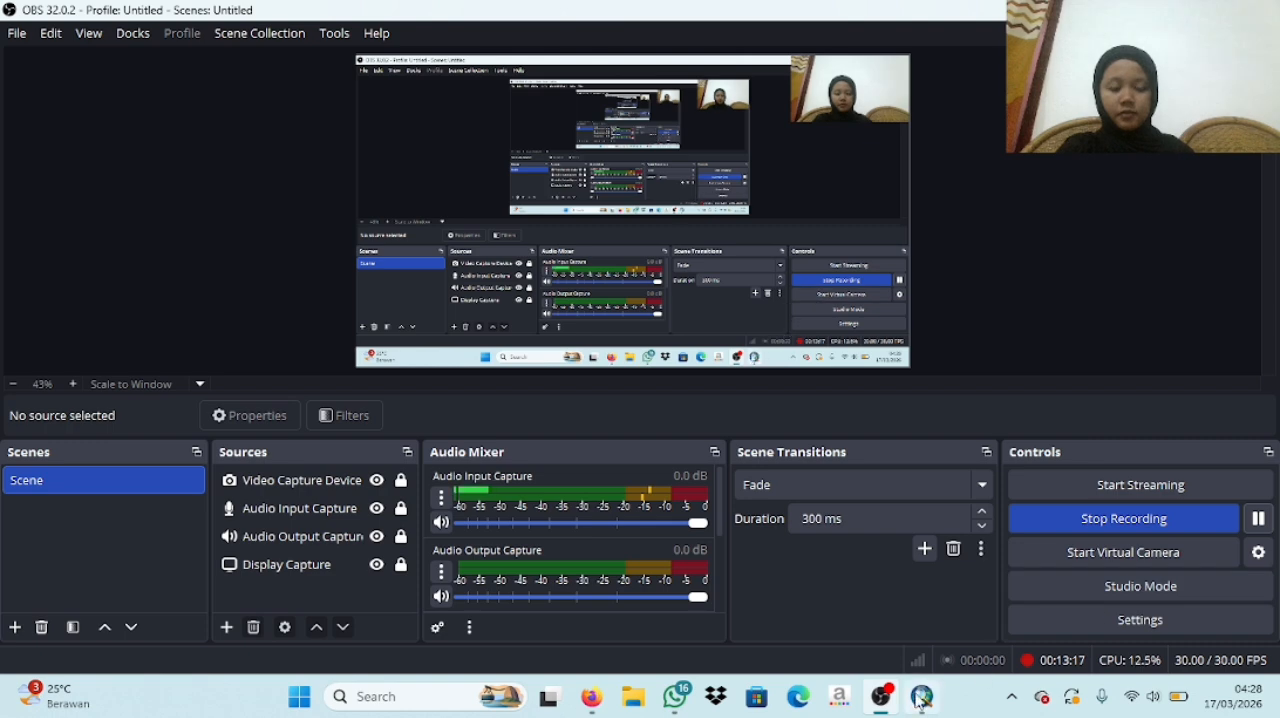
pyautogui.click(920, 590)
# - Search the geoprocessing tools for INTERSECT and open the Intersect (Analysis) tool
pyautogui.doubleClick(1067, 198)
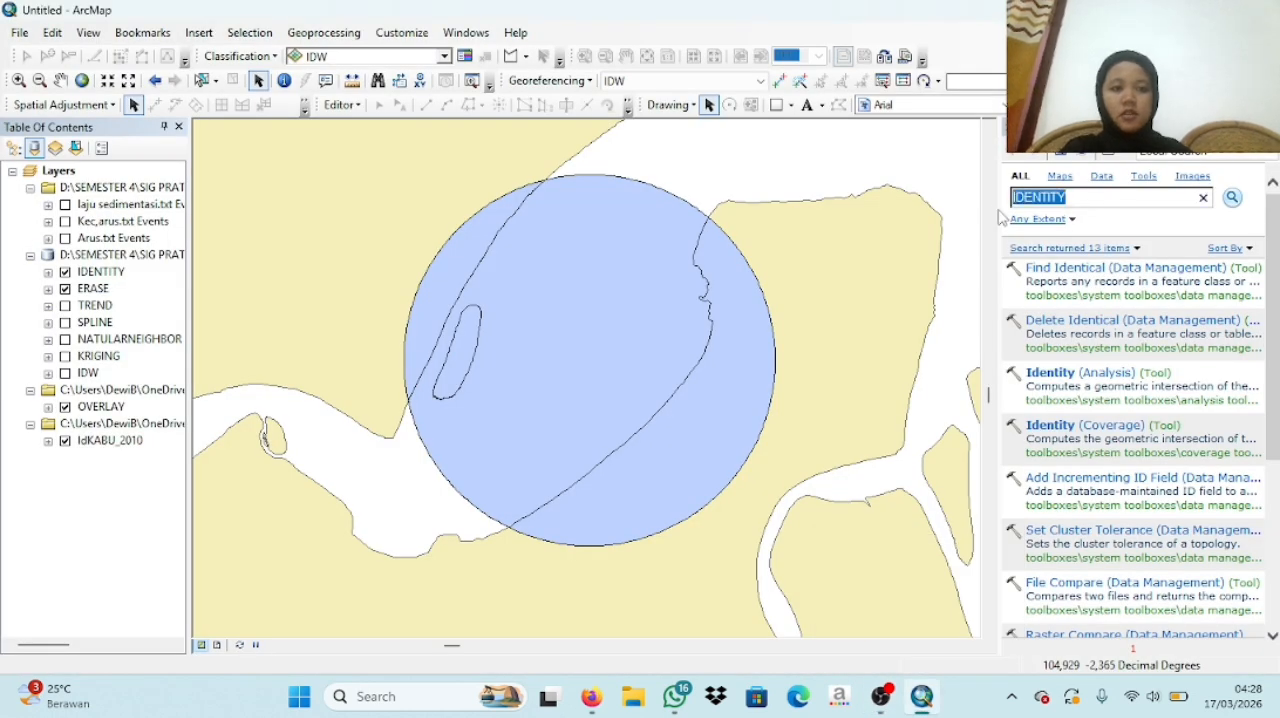
pyautogui.press('BackSpace')
pyautogui.write('INTER')
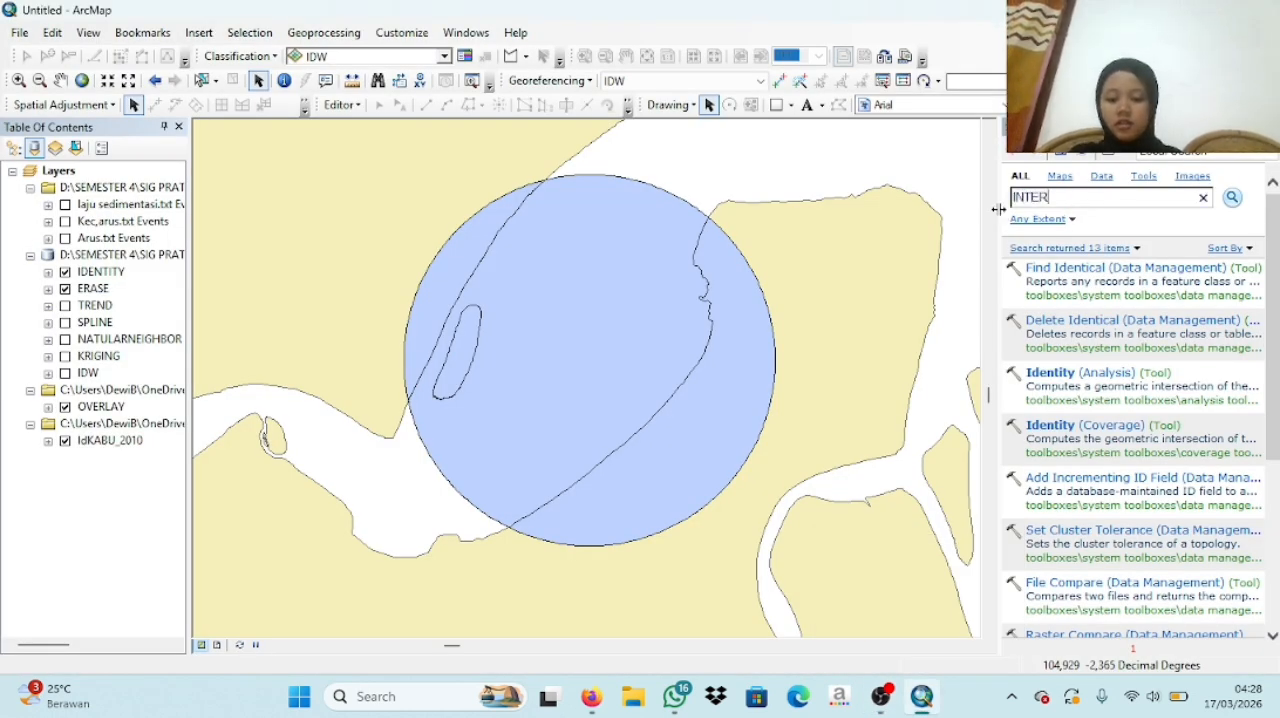
pyautogui.write('SECT')
pyautogui.press('Return')
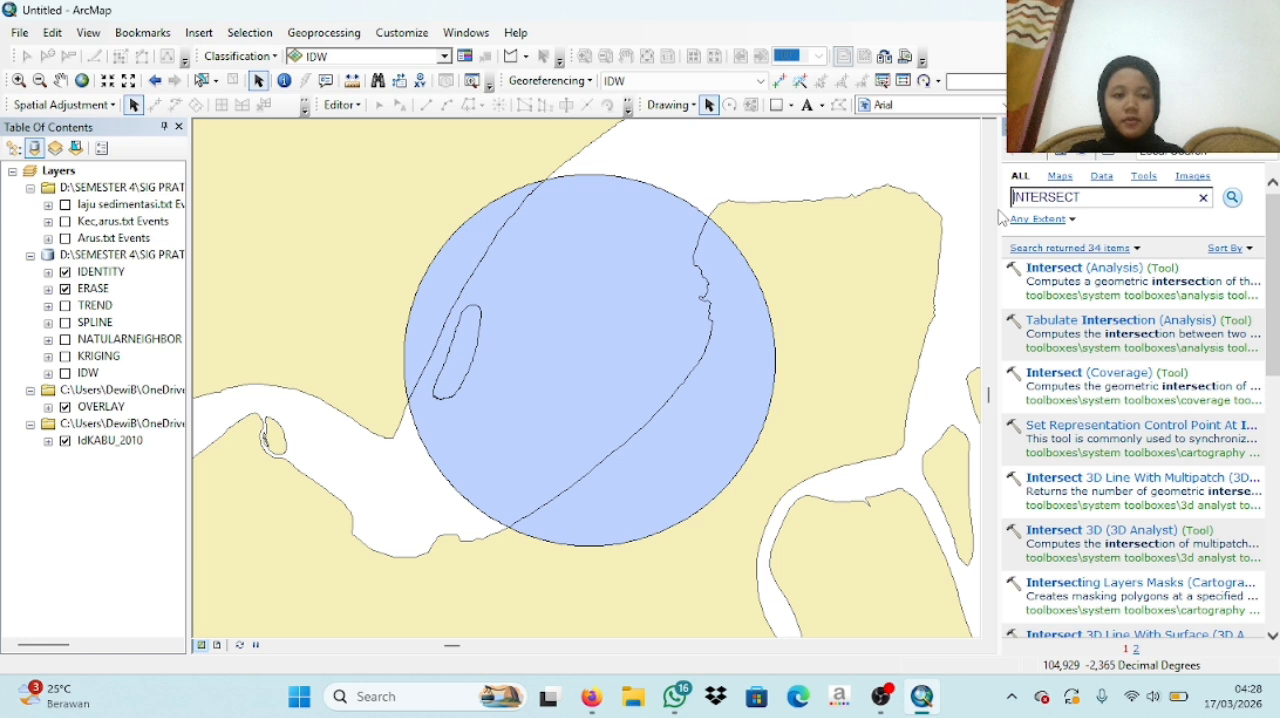
pyautogui.click(1080, 276)
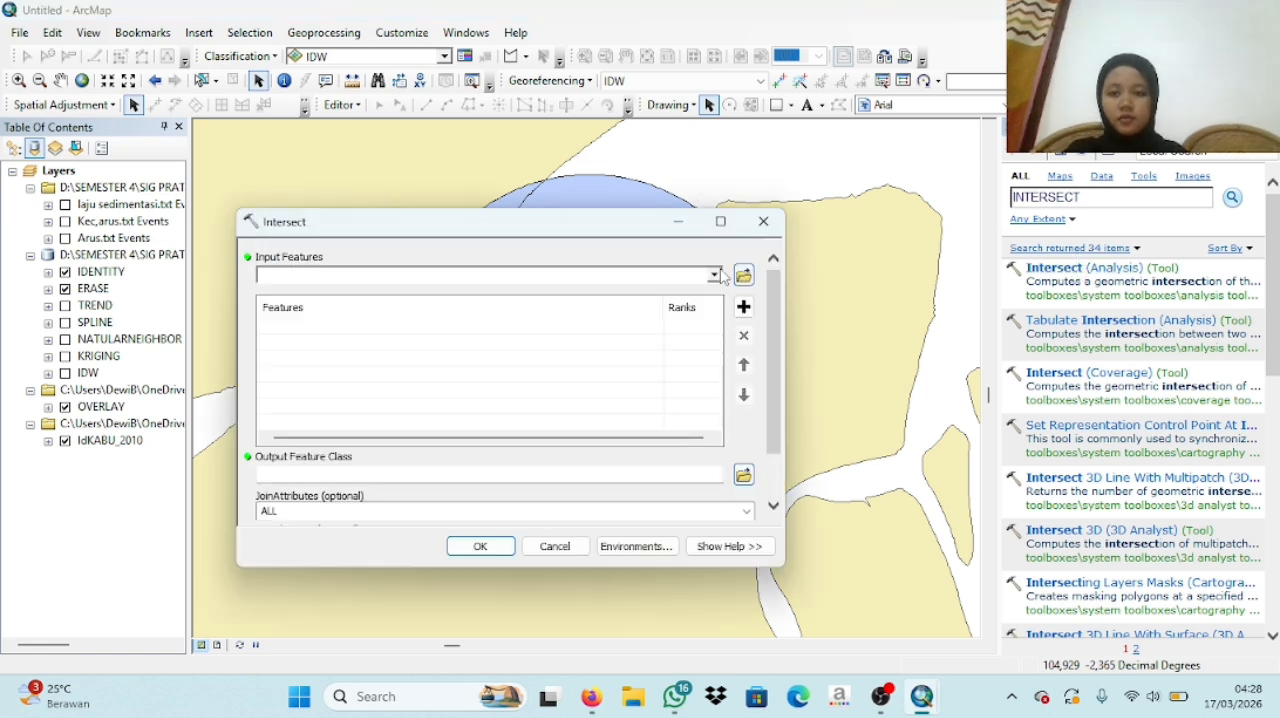
# - Add OVERLAY and IdKABU_2010 as the input features of the Intersect tool
pyautogui.click(715, 276)
pyautogui.press('Down')
pyautogui.press('Down')
pyautogui.press('Down')
pyautogui.press('Down')
pyautogui.press('Down')
pyautogui.press('Return')
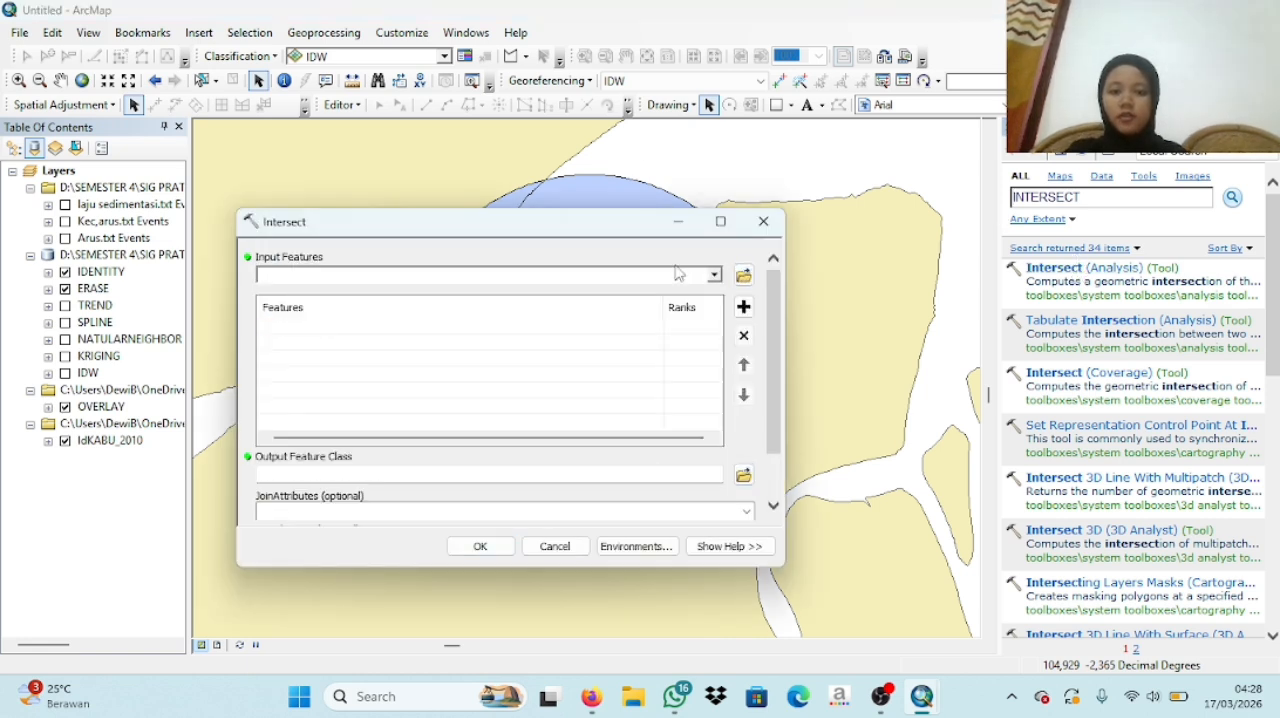
pyautogui.click(715, 276)
pyautogui.click(641, 398)
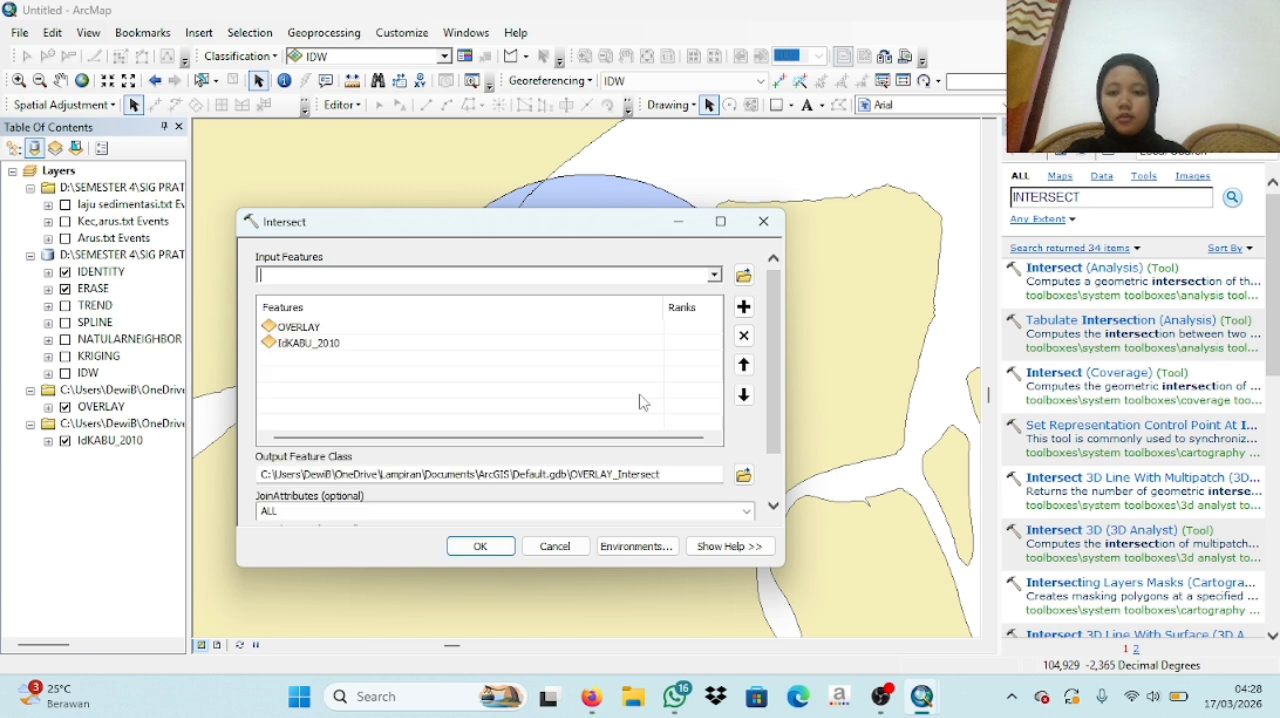
# - Set the Intersect output to a feature class named INTERSECT in IDW.gdb and run the tool
pyautogui.click(742, 474)
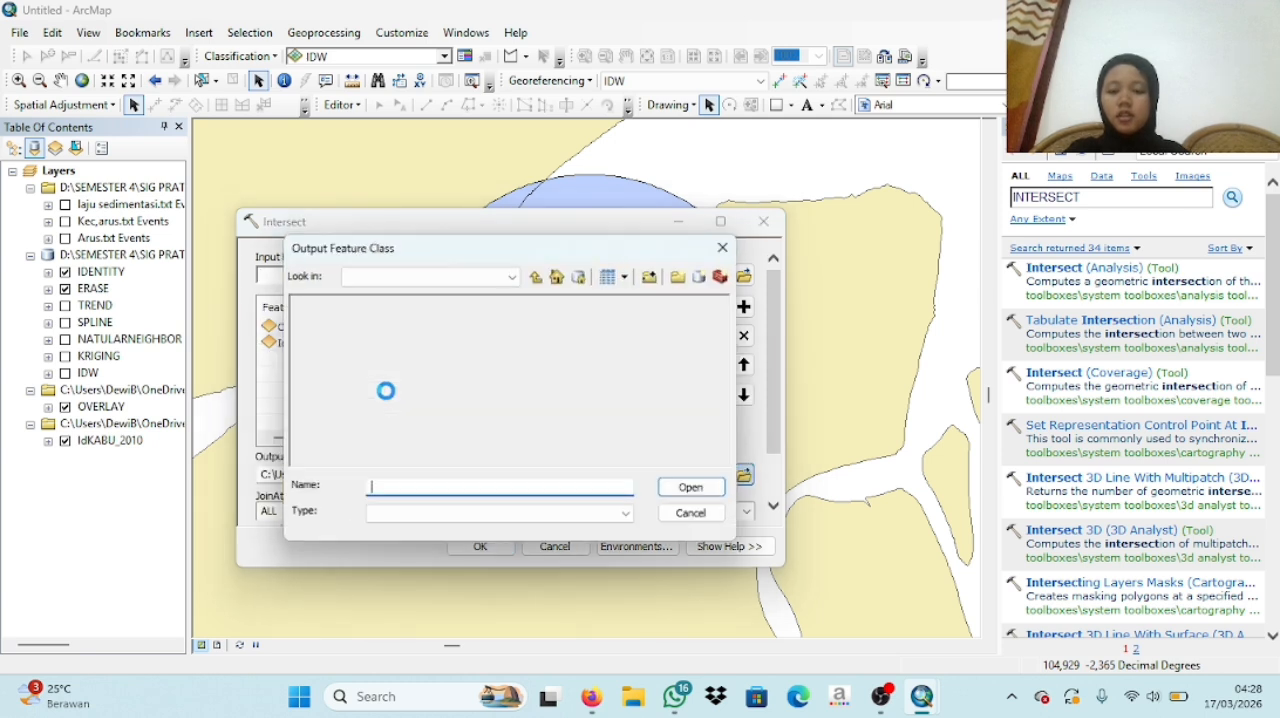
pyautogui.write('INTERSECT')
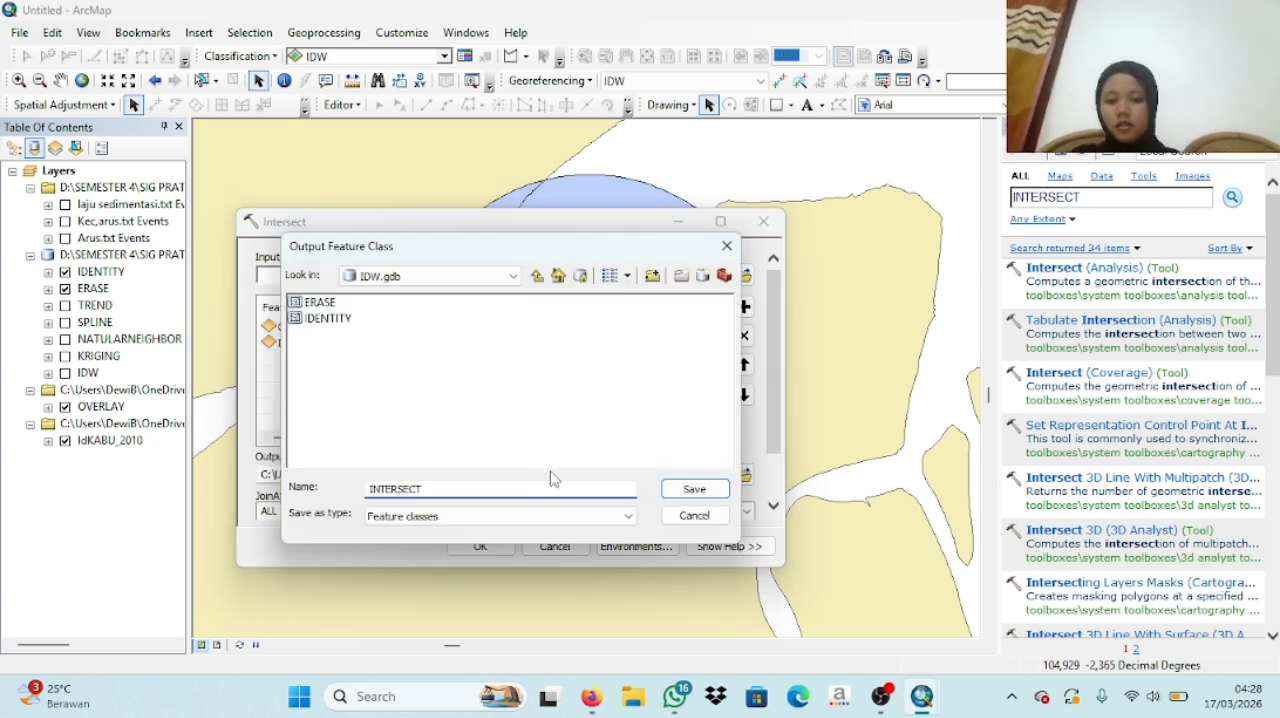
pyautogui.click(694, 489)
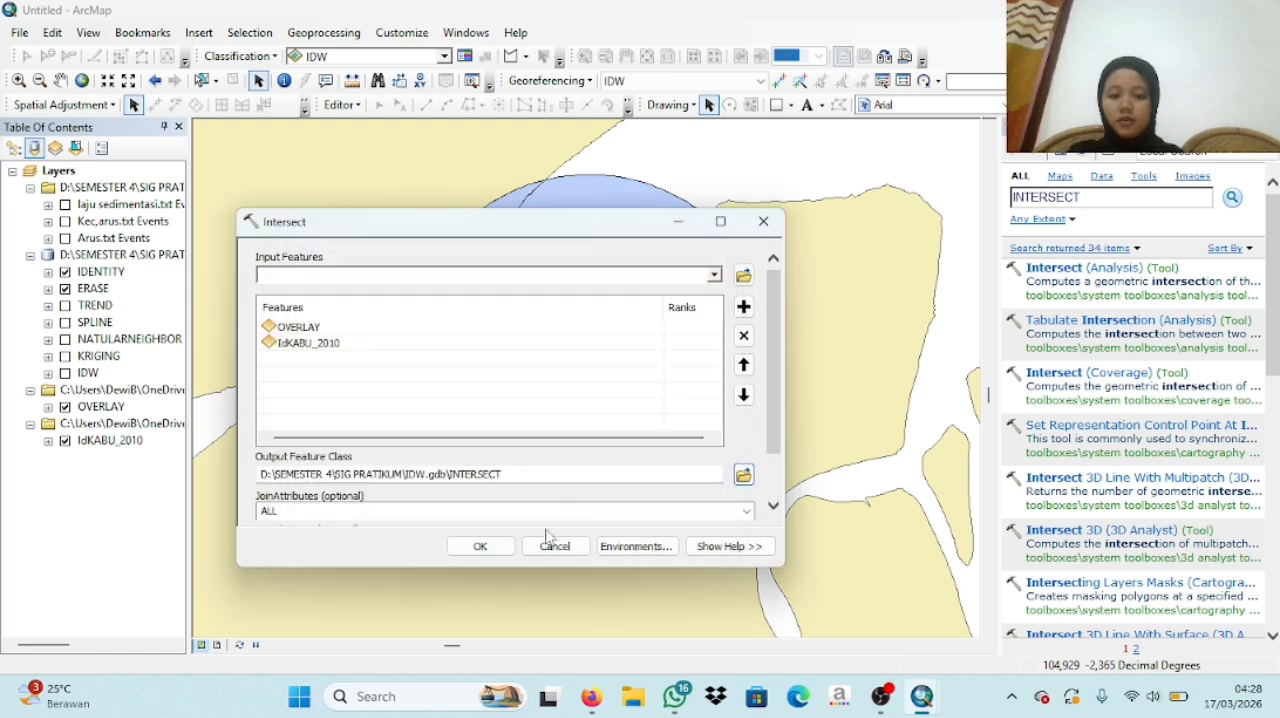
pyautogui.click(480, 547)
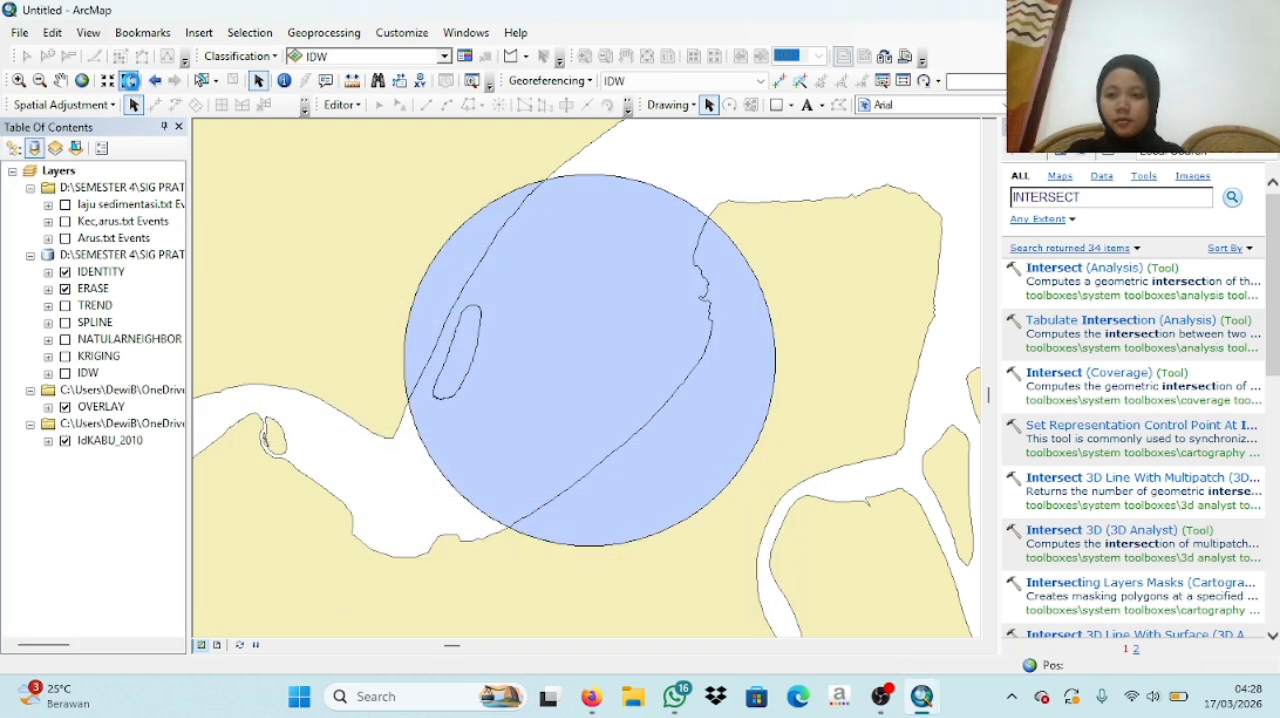
# - Collapse the legend of the INTERSECT layer
pyautogui.click(131, 84)
pyautogui.click(129, 81)
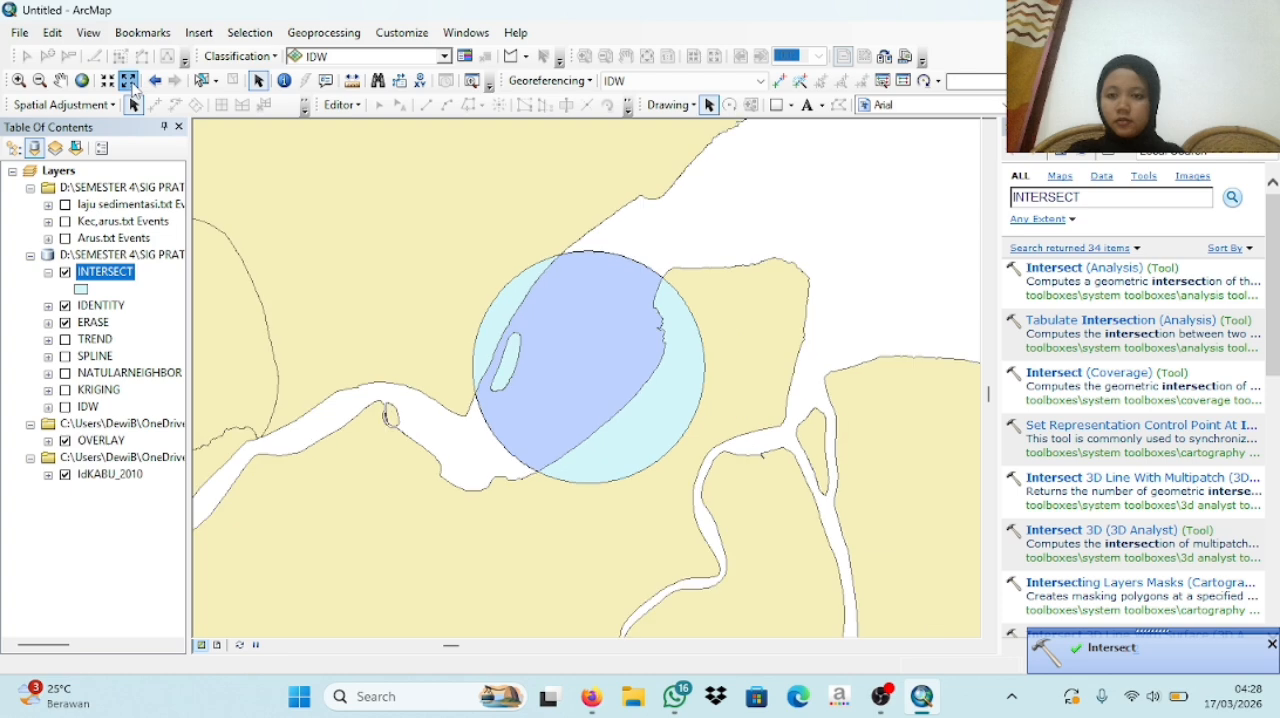
pyautogui.click(129, 81)
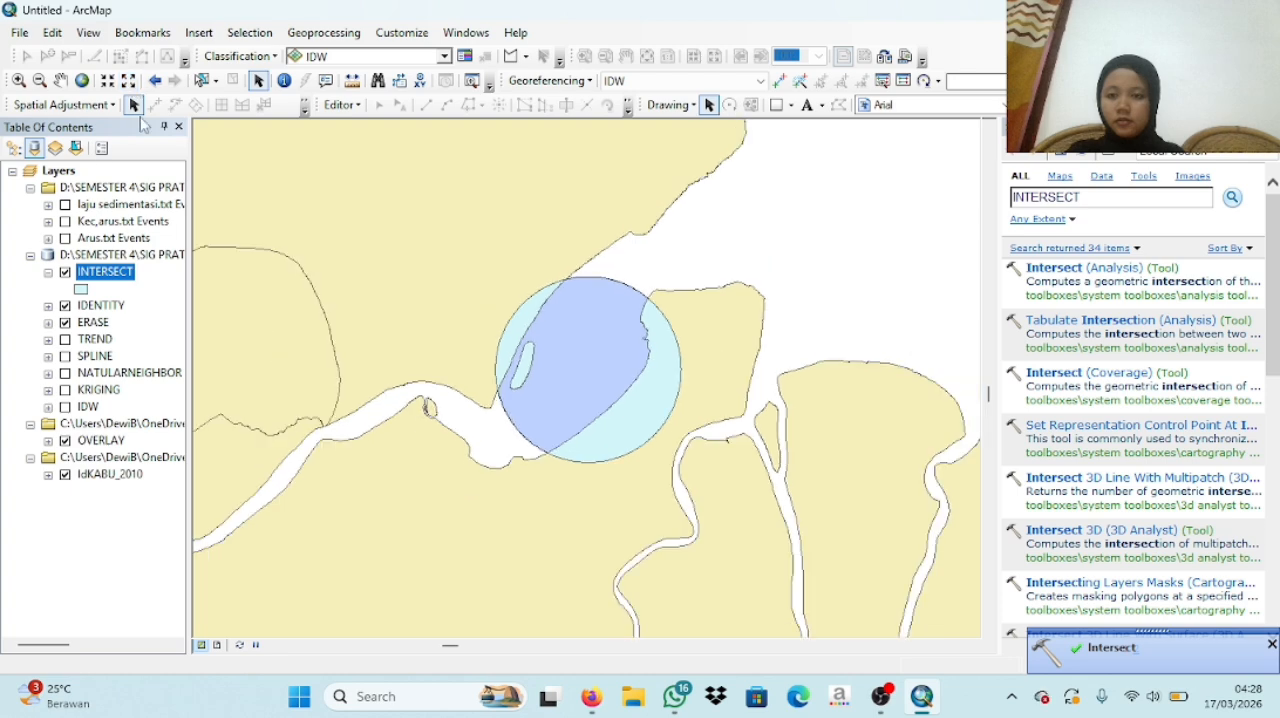
pyautogui.click(48, 272)
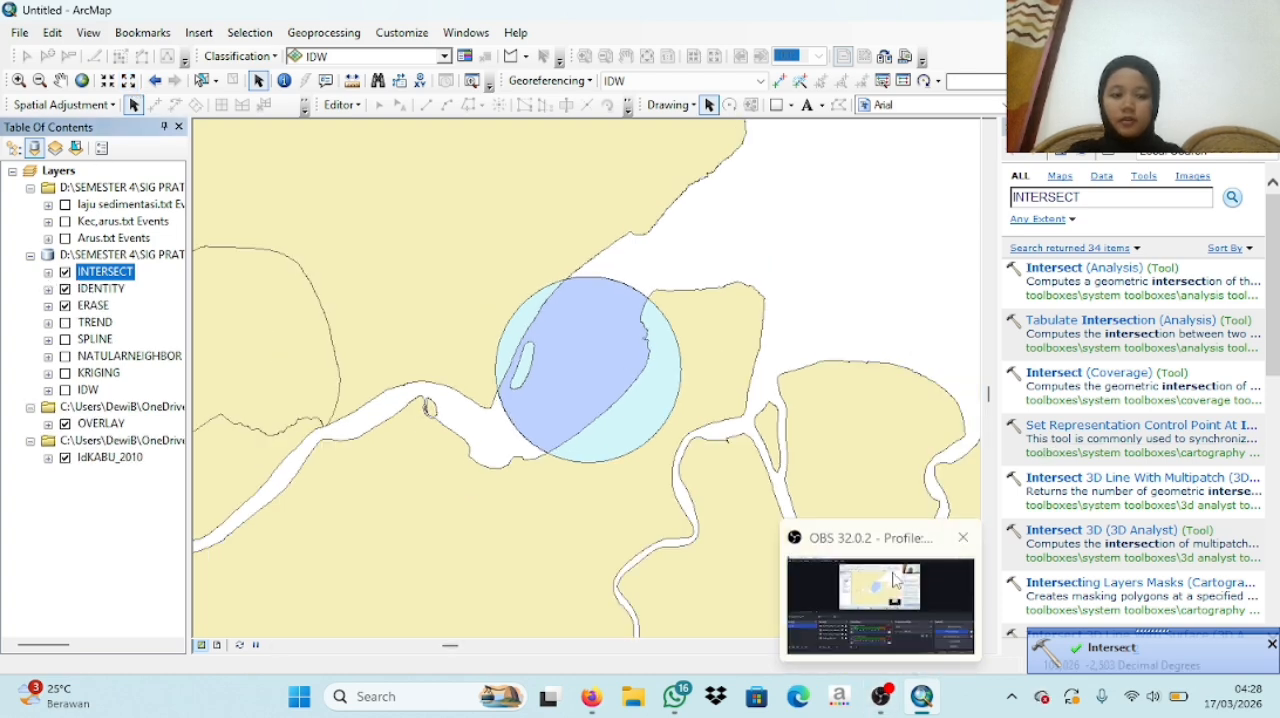
pyautogui.click(881, 696)
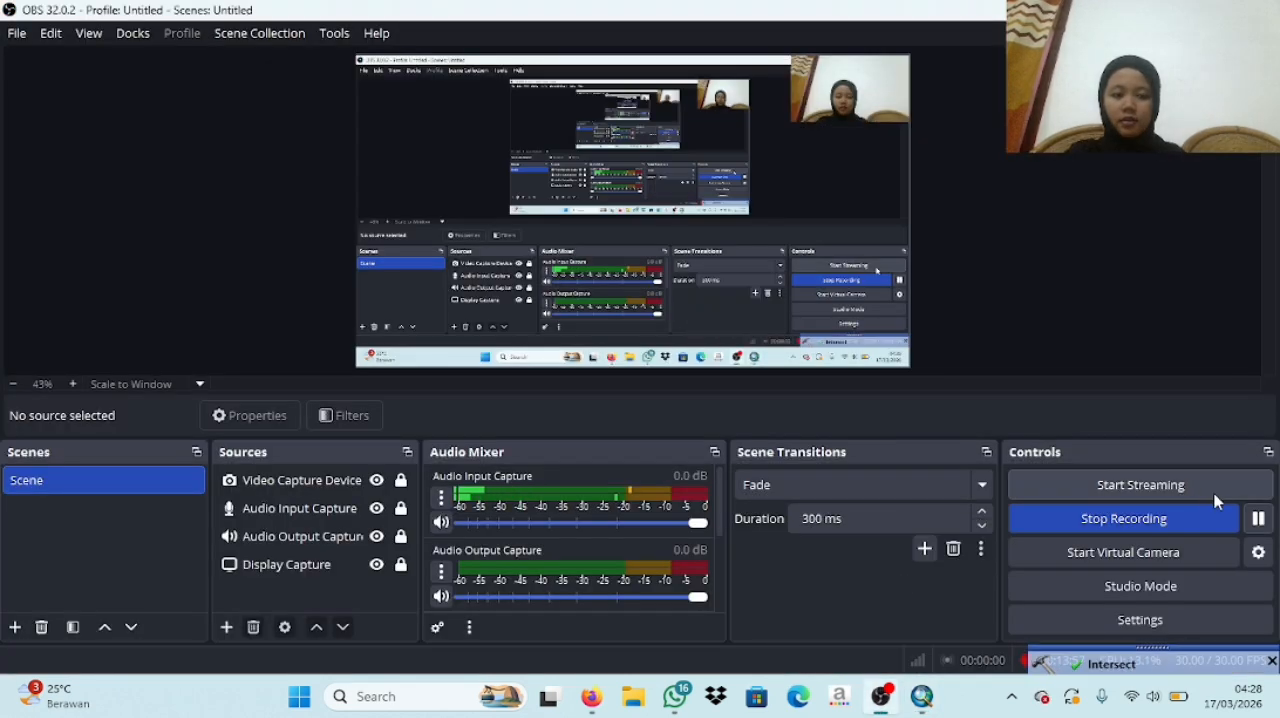
pyautogui.click(921, 696)
# - Search the geoprocessing tools for SPATIAL JOIN and open the Spatial Join (Analysis) tool
pyautogui.moveTo(1083, 200); pyautogui.dragTo(1005, 207)
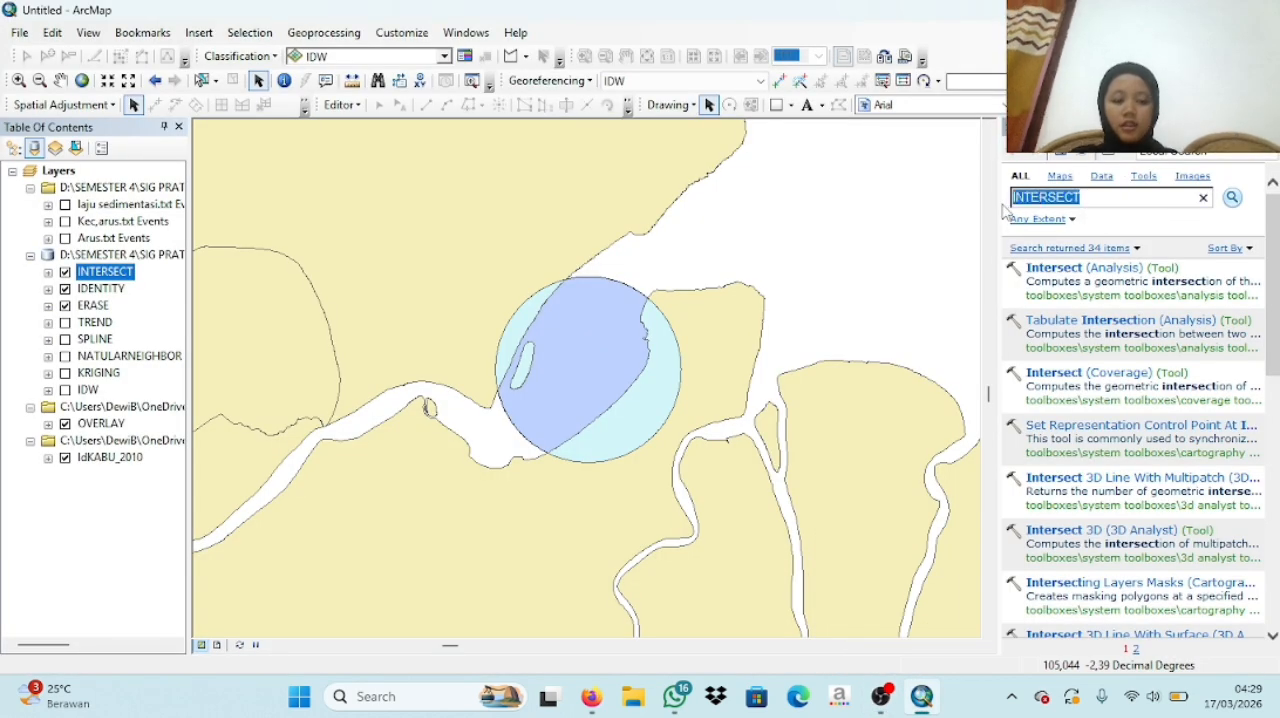
pyautogui.write('SPATIAL')
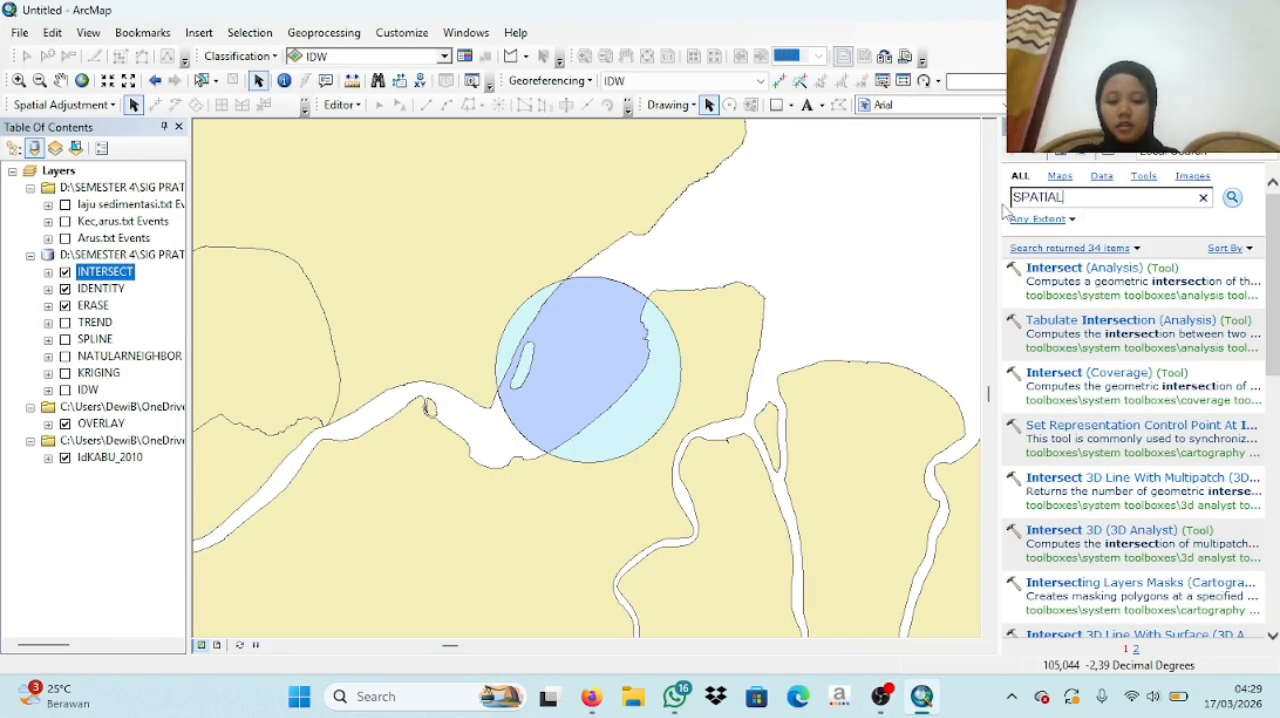
pyautogui.write(' JOIN')
pyautogui.press('Return')
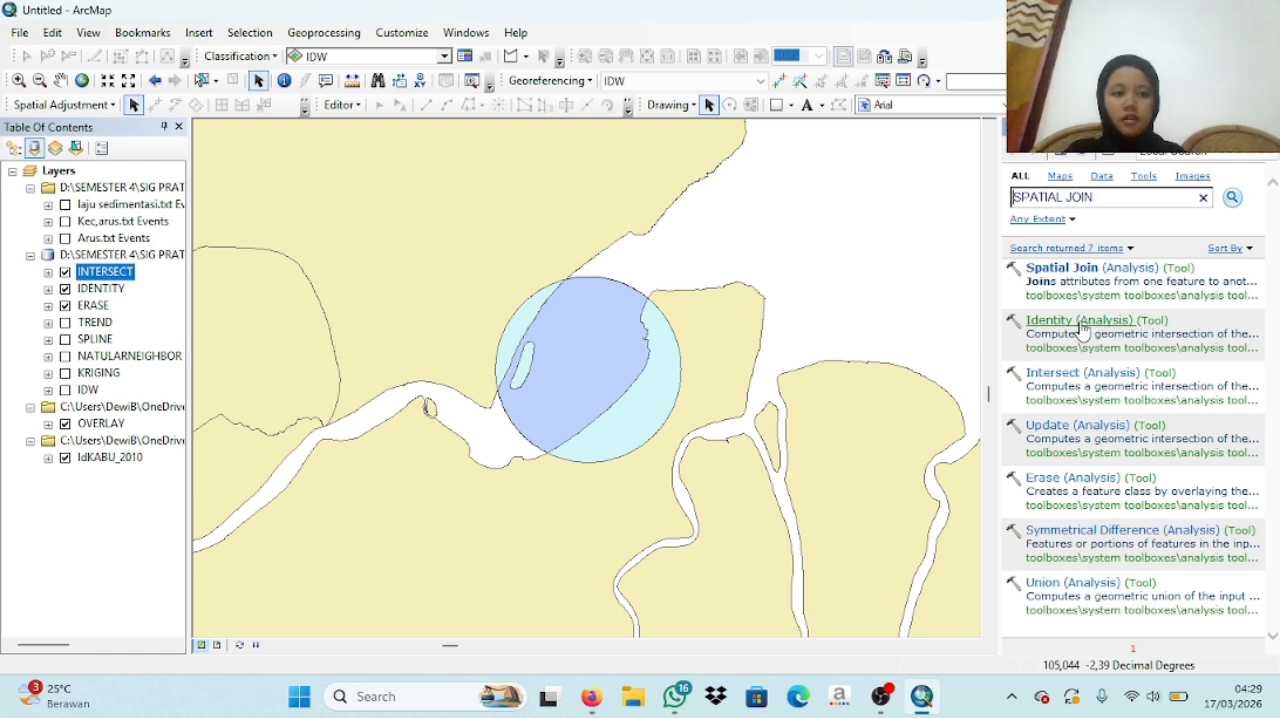
pyautogui.click(1097, 279)
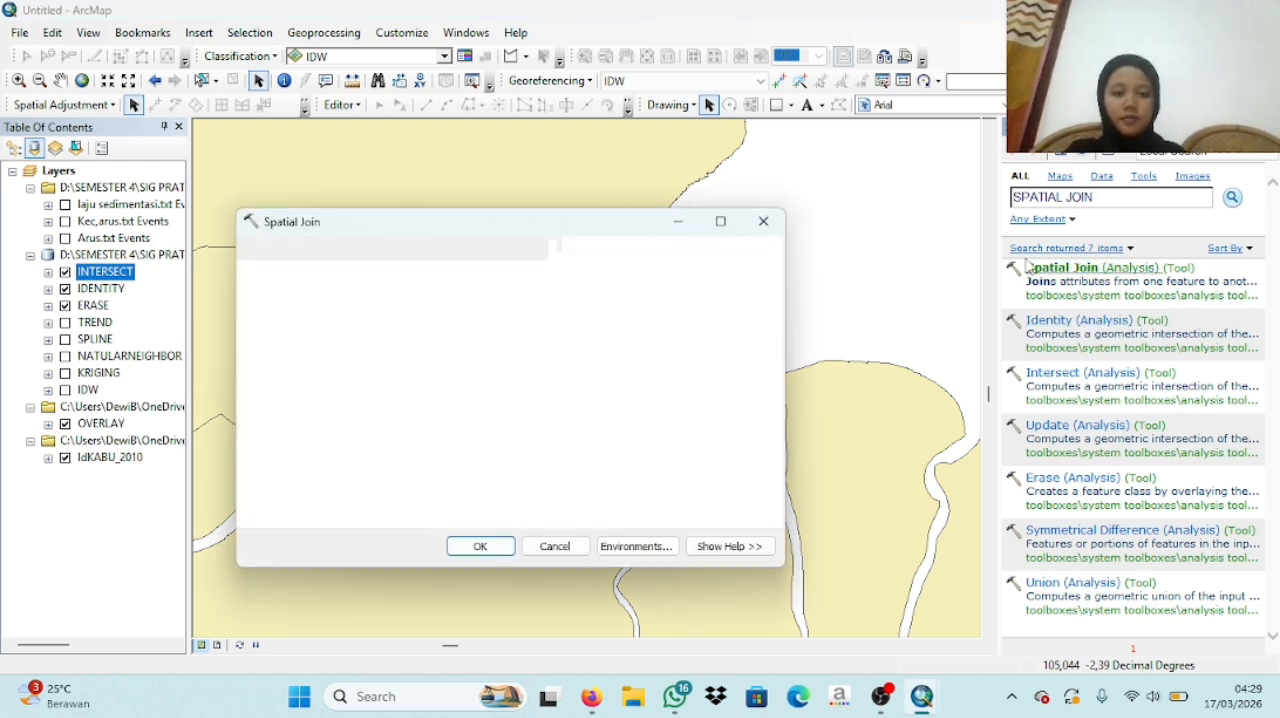
# - Set OVERLAY as the target features and IdKABU_2010 as the join features of the Spatial Join tool
pyautogui.click(714, 276)
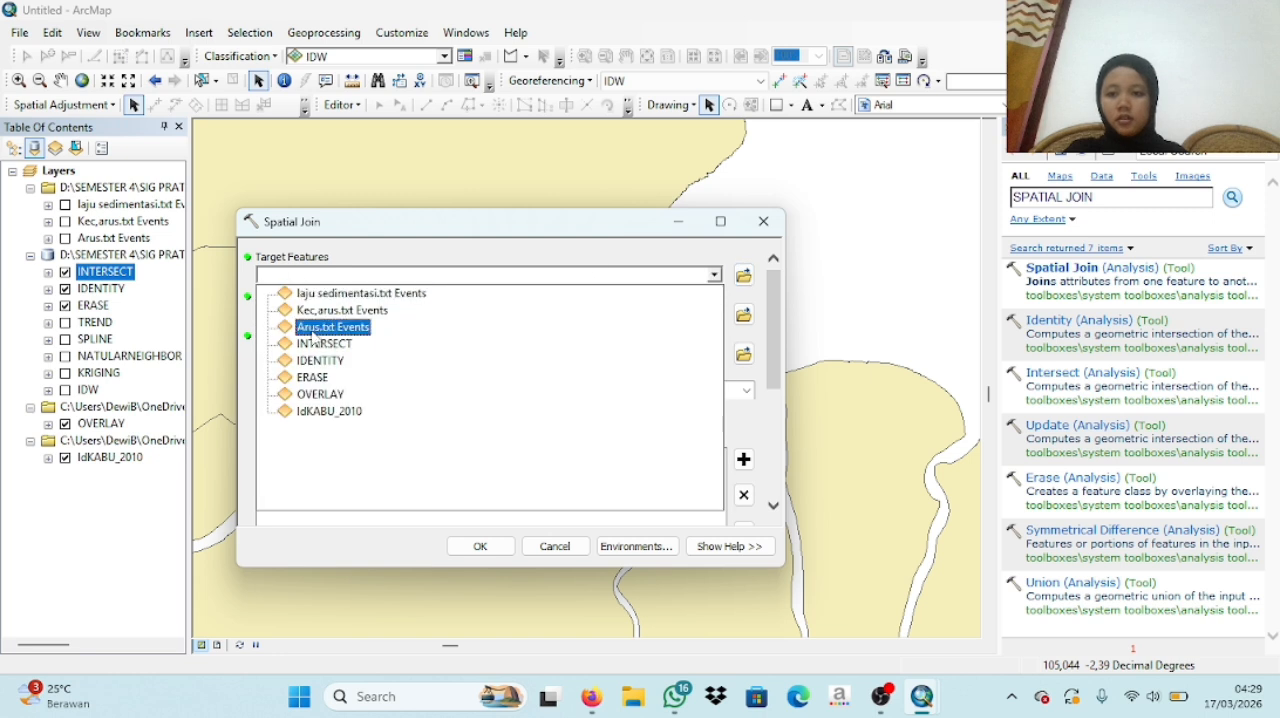
pyautogui.click(320, 392)
pyautogui.click(714, 314)
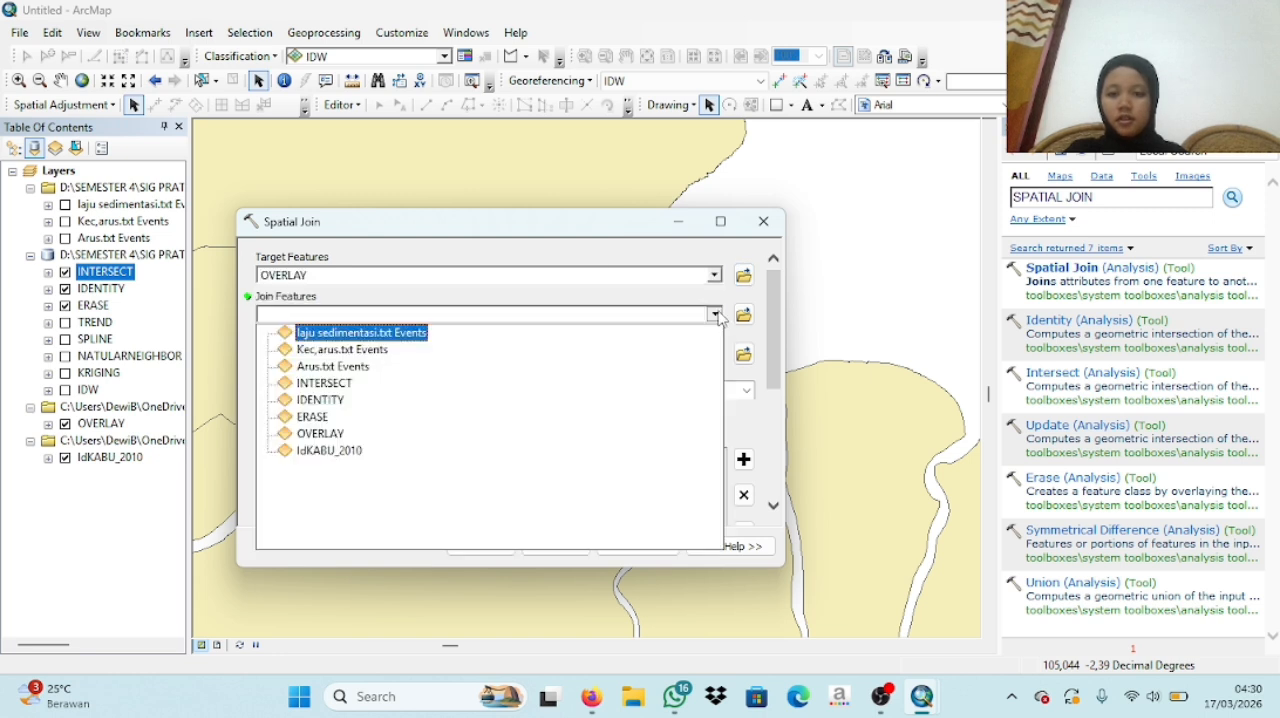
pyautogui.click(320, 453)
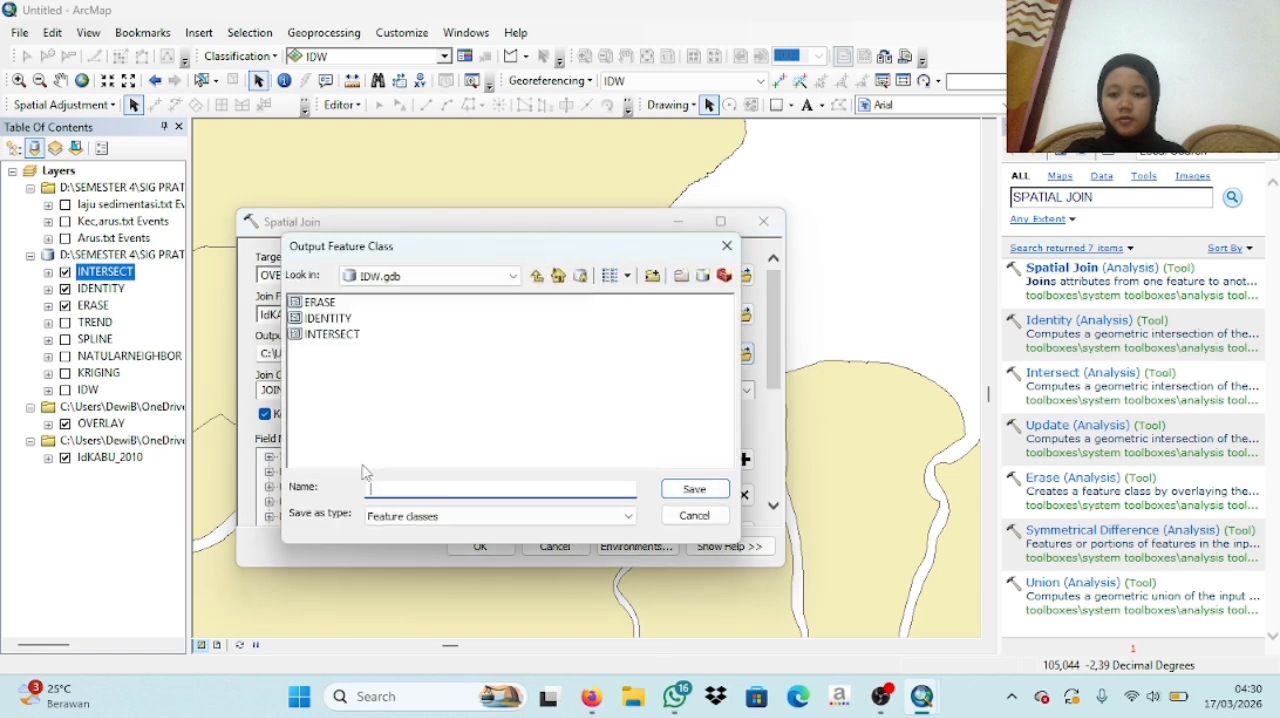
# - Set the Spatial Join output to a feature class named SPATIAL_JOIN in IDW.gdb and run the tool
pyautogui.write('SPATIAL_JOIN')
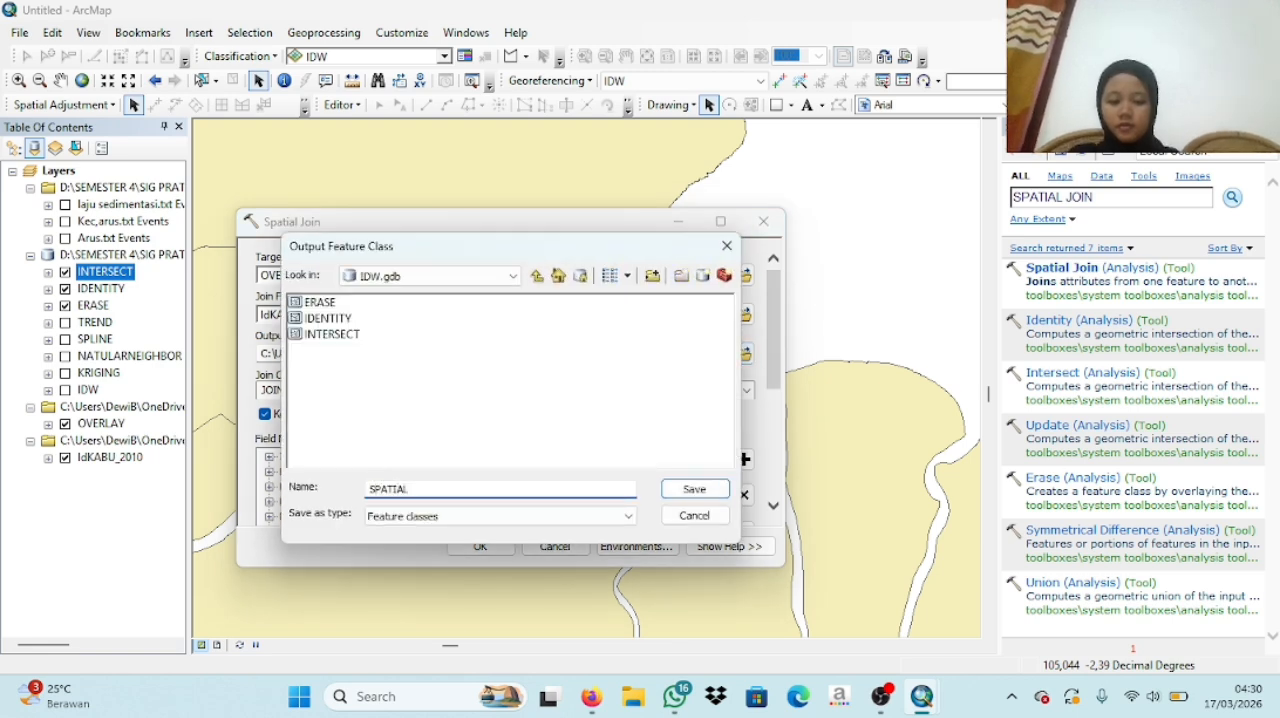
pyautogui.press('Return')
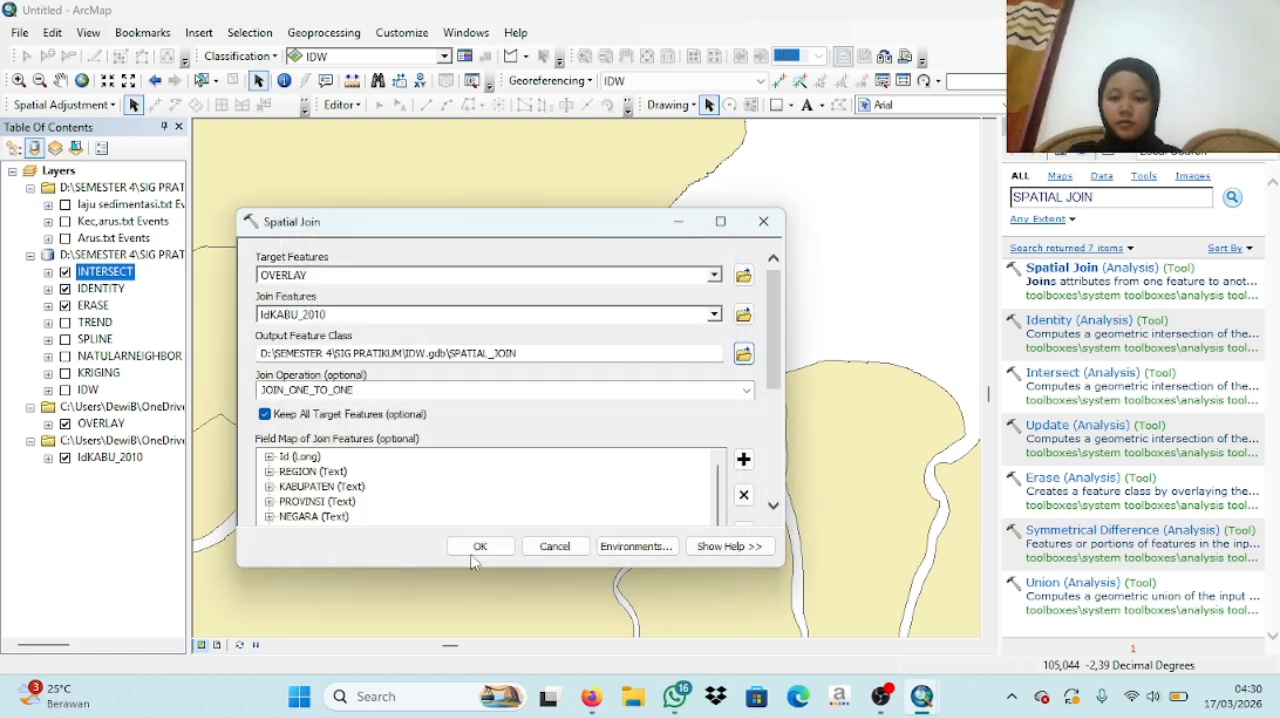
pyautogui.click(481, 545)
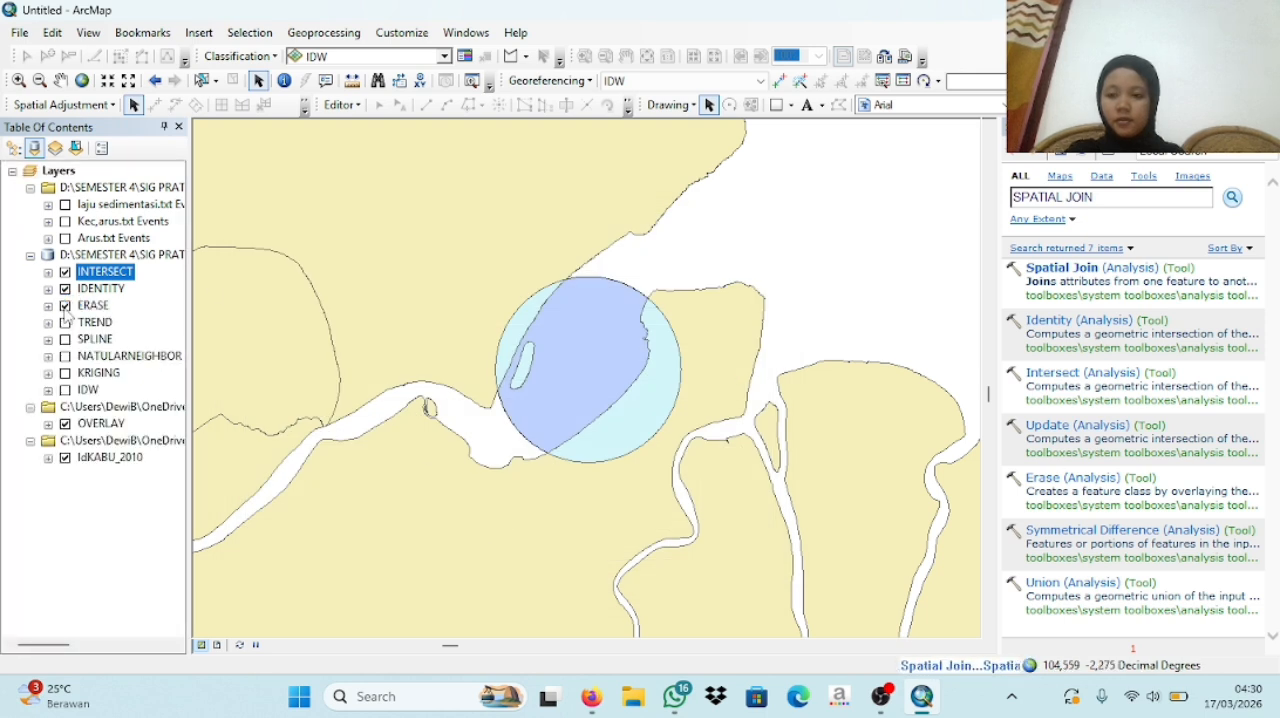
# - Hide the INTERSECT, IDENTITY and ERASE layers and collapse the legend of the SPATIAL_JOIN layer
pyautogui.click(65, 306)
pyautogui.click(65, 322)
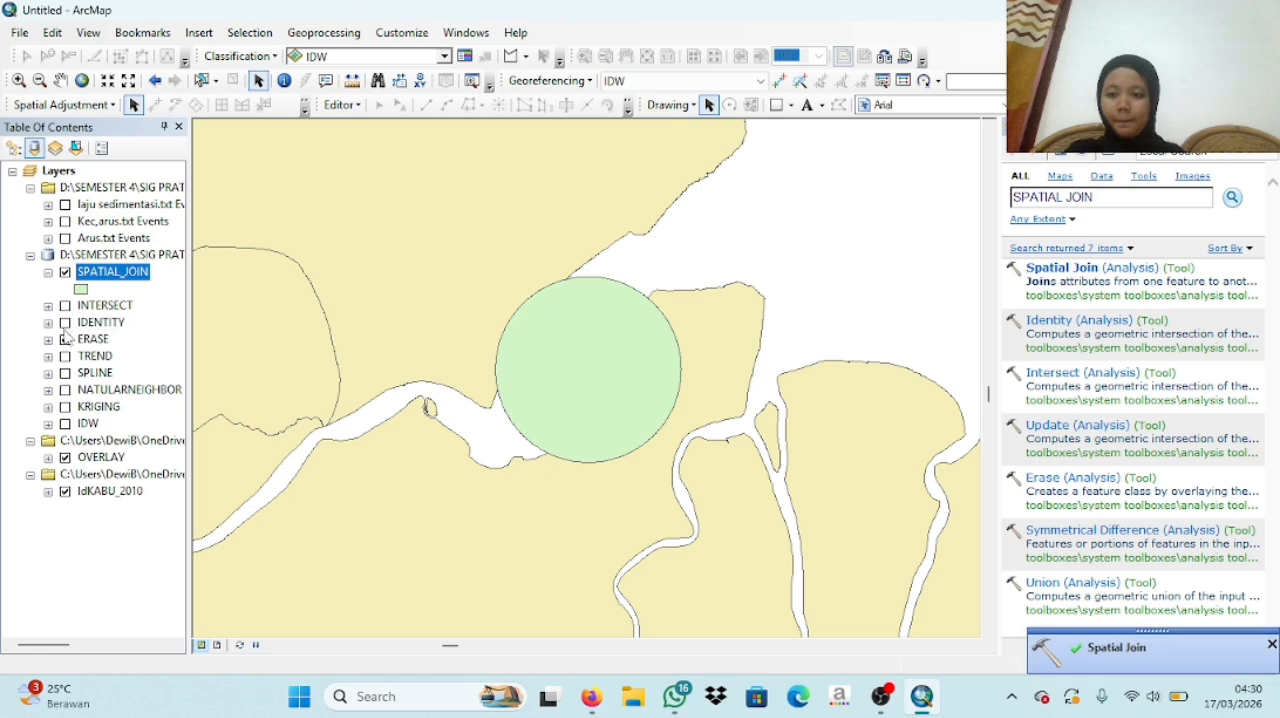
pyautogui.click(66, 341)
pyautogui.click(48, 272)
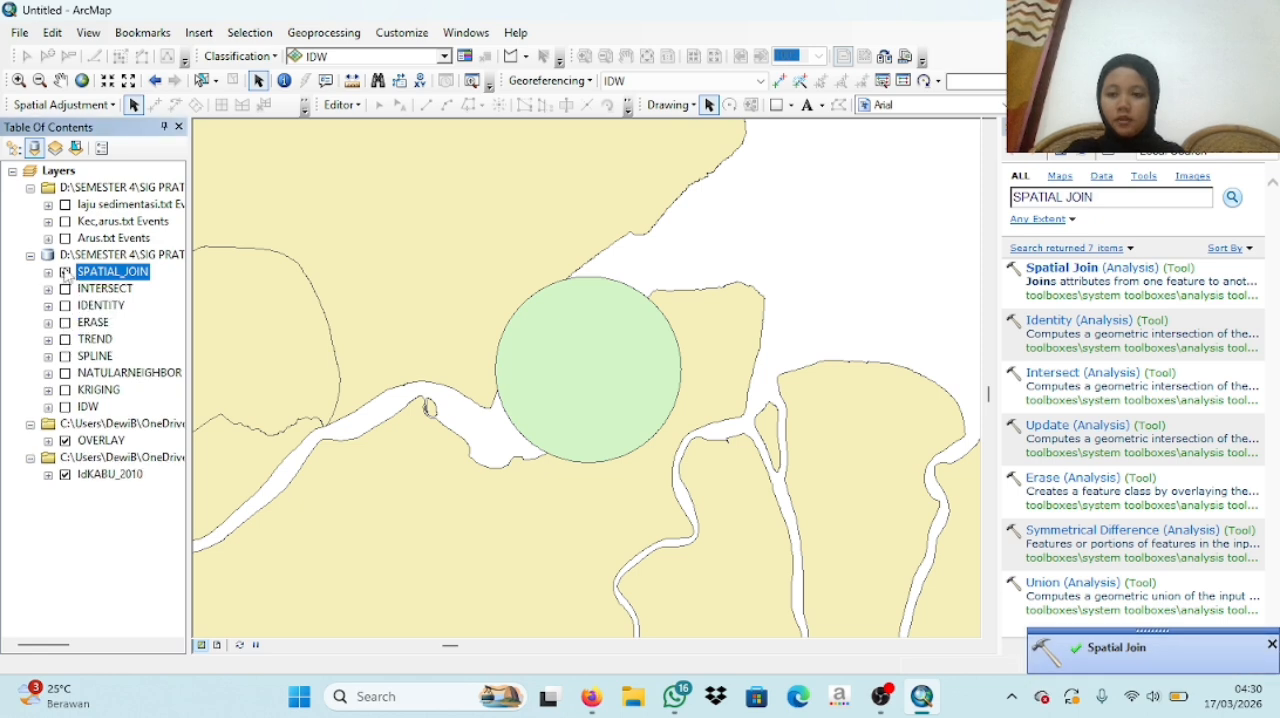
pyautogui.moveTo(880, 696)
pyautogui.click(922, 612)
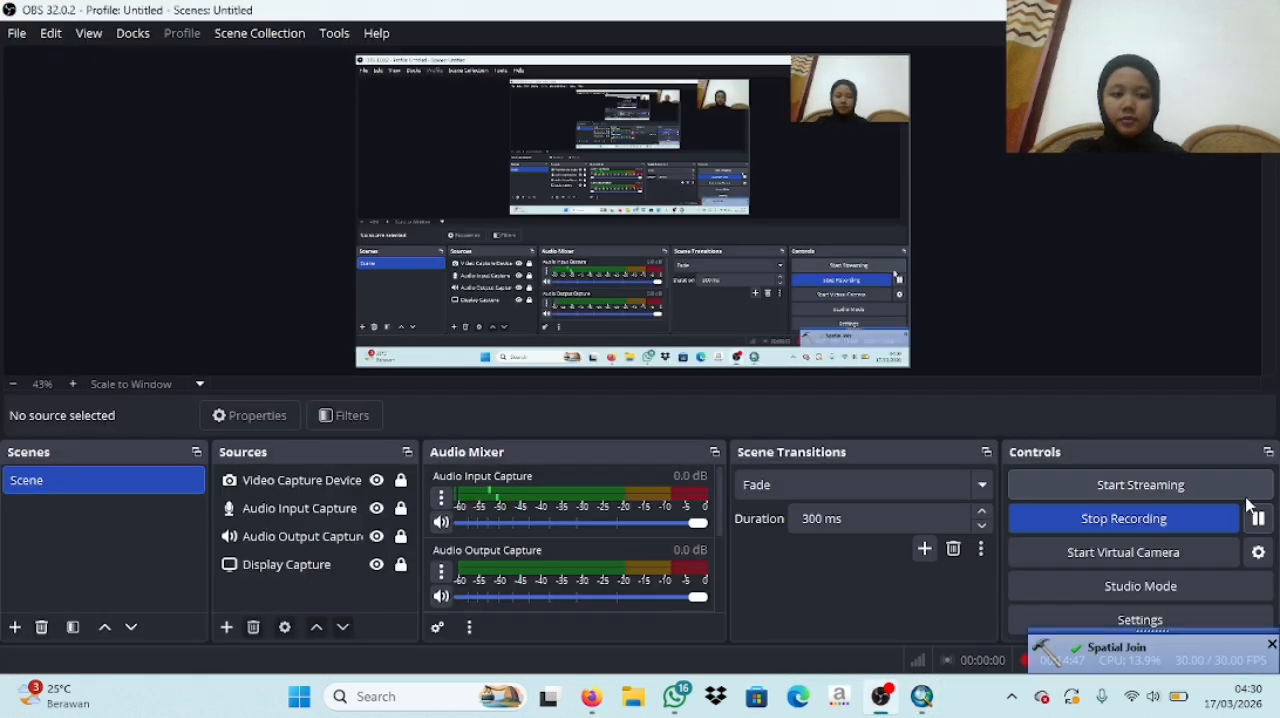
pyautogui.moveTo(921, 696)
pyautogui.click(944, 641)
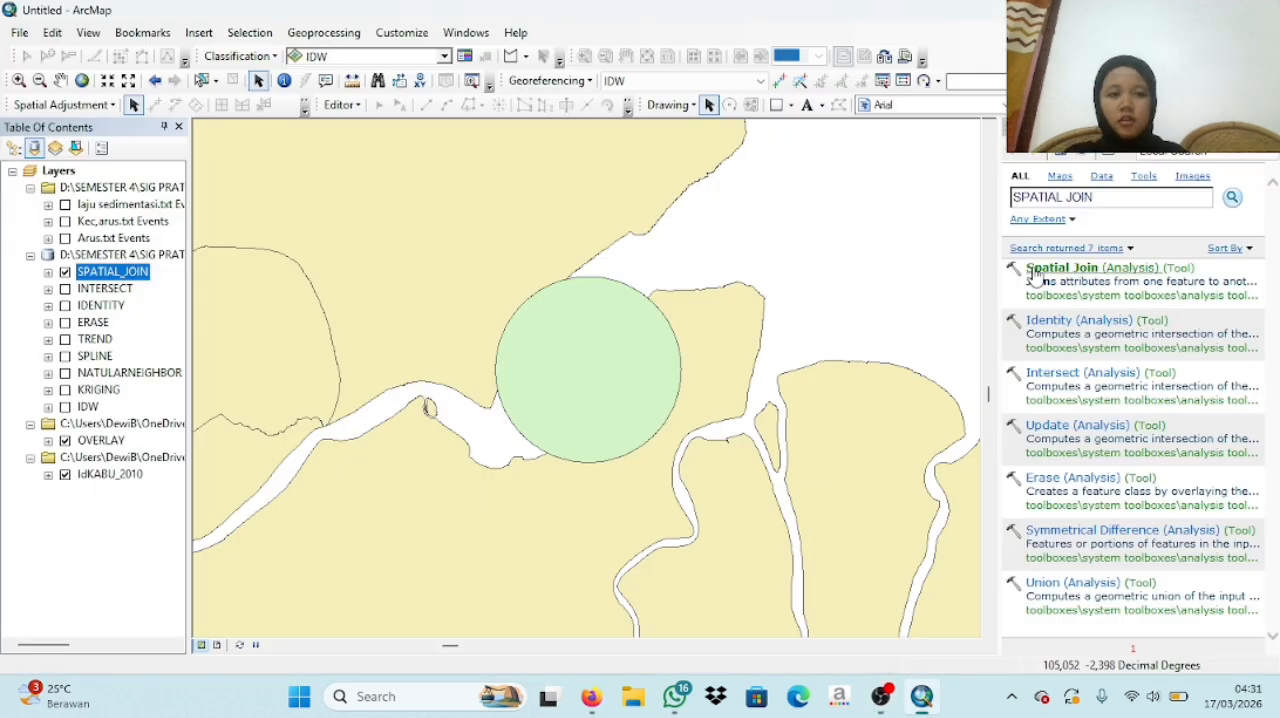
# - Search the geoprocessing tools for UNION and open the Union (Analysis) tool
pyautogui.moveTo(1099, 197); pyautogui.dragTo(1014, 199)
pyautogui.press('BackSpace')
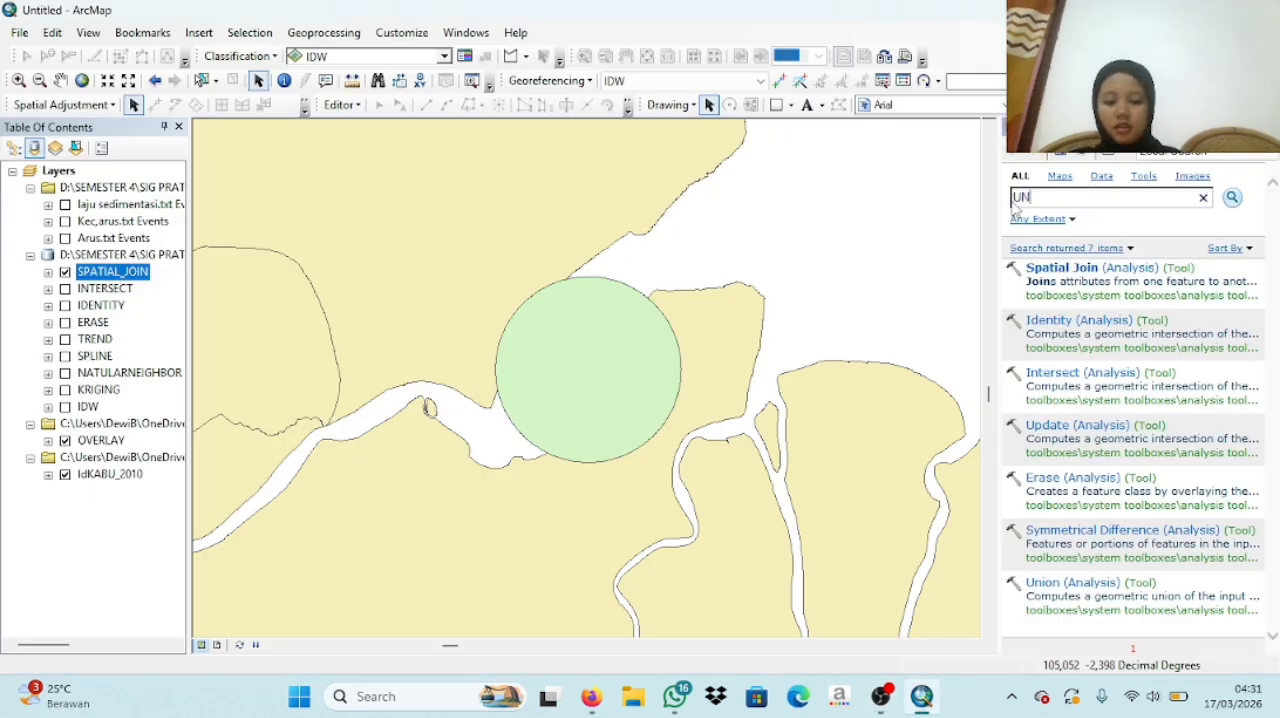
pyautogui.press('Return')
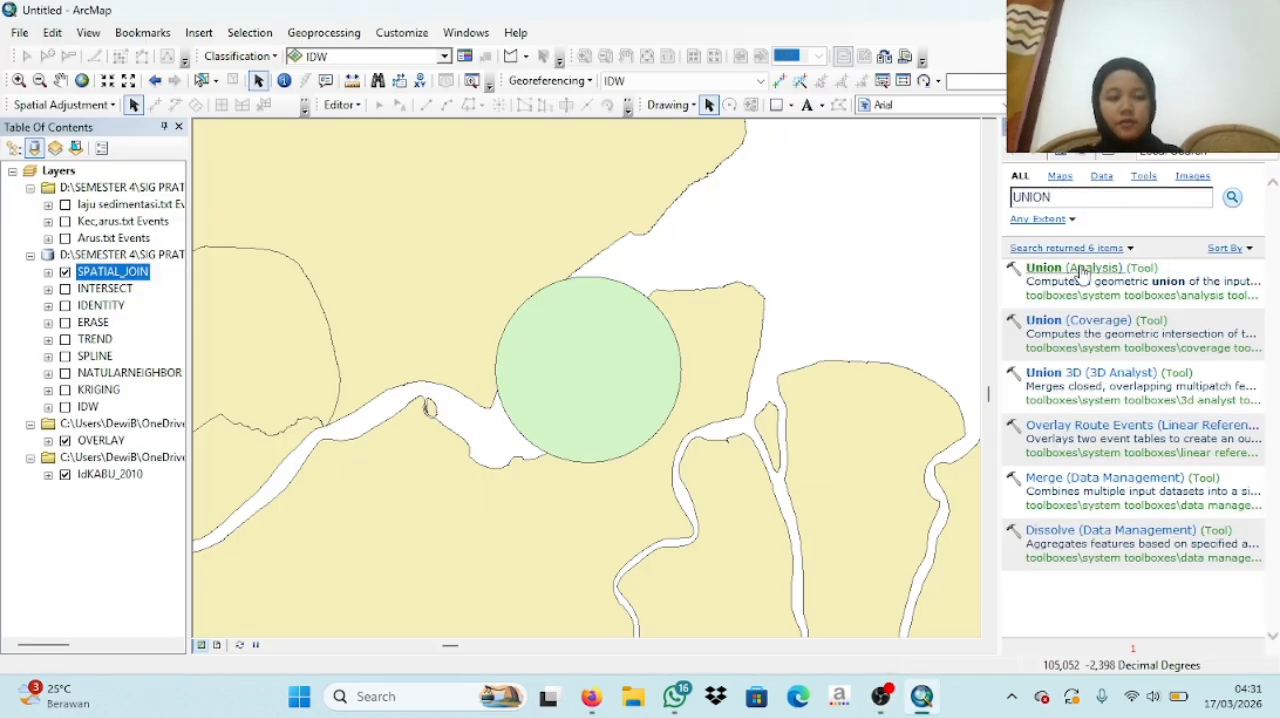
pyautogui.click(1082, 275)
pyautogui.click(352, 36)
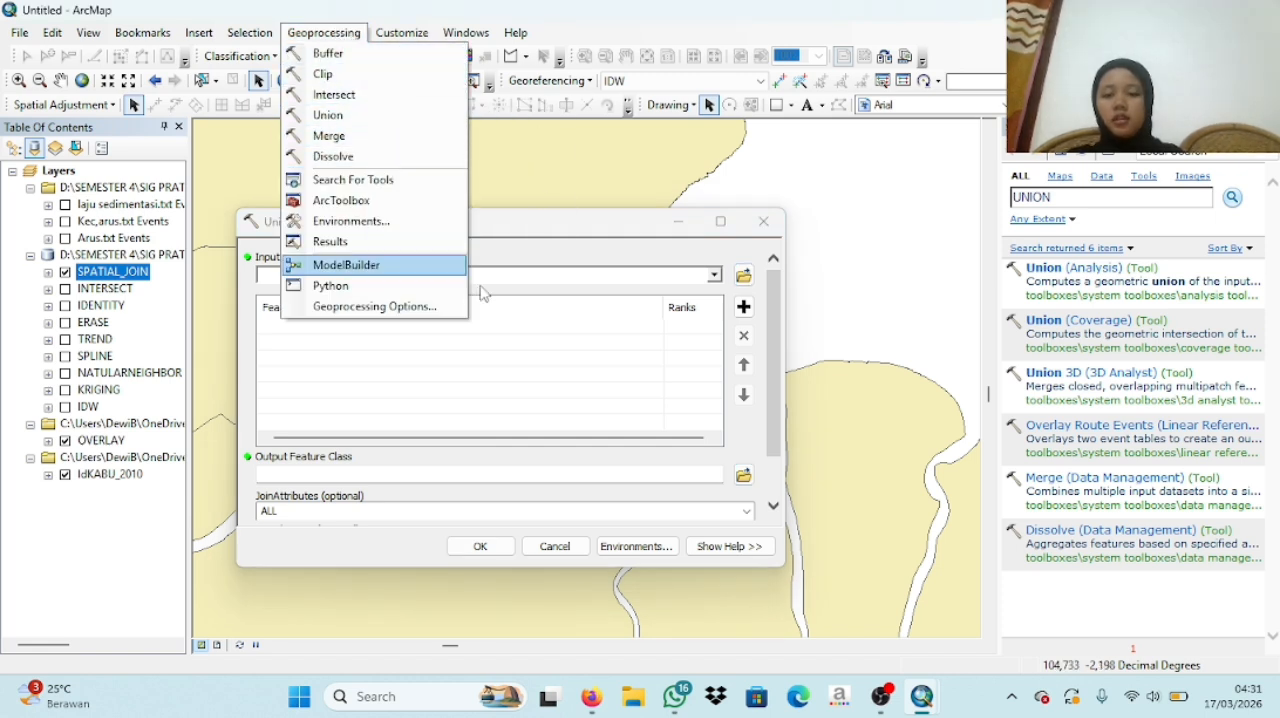
# - Add OVERLAY and IdKABU_2010 as the input features of the Union tool
pyautogui.click(714, 275)
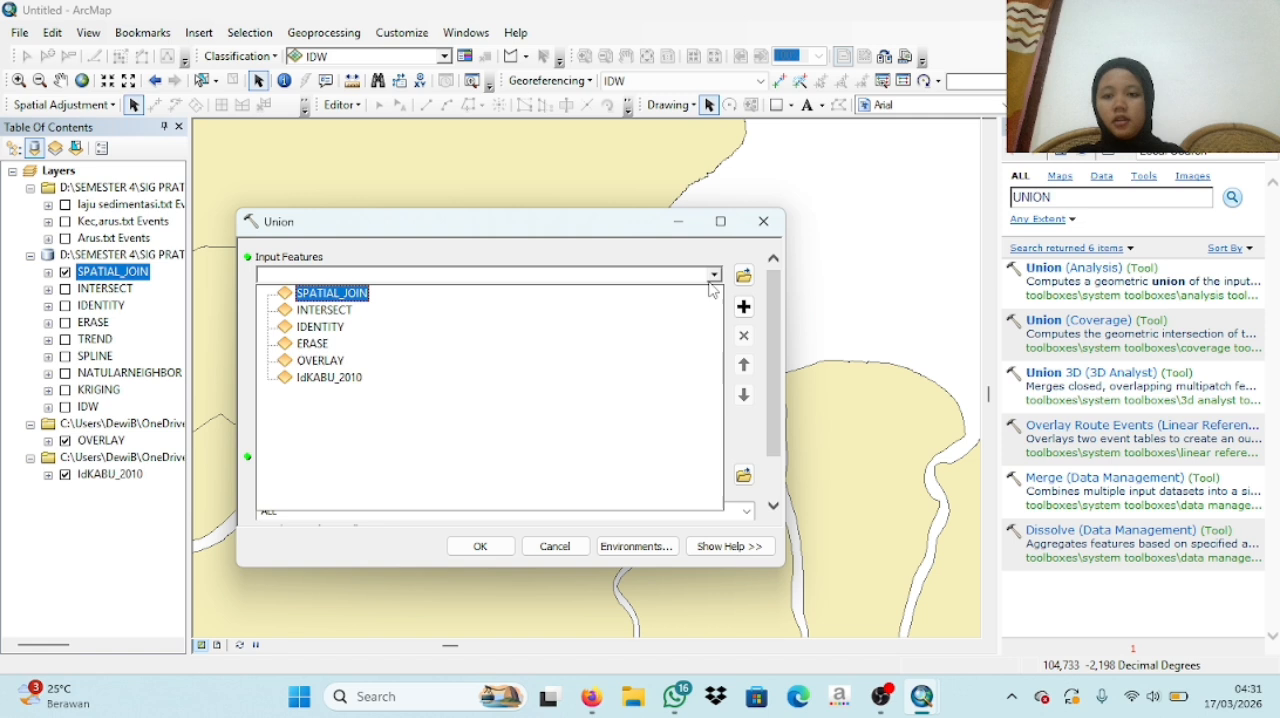
pyautogui.click(320, 360)
pyautogui.click(714, 275)
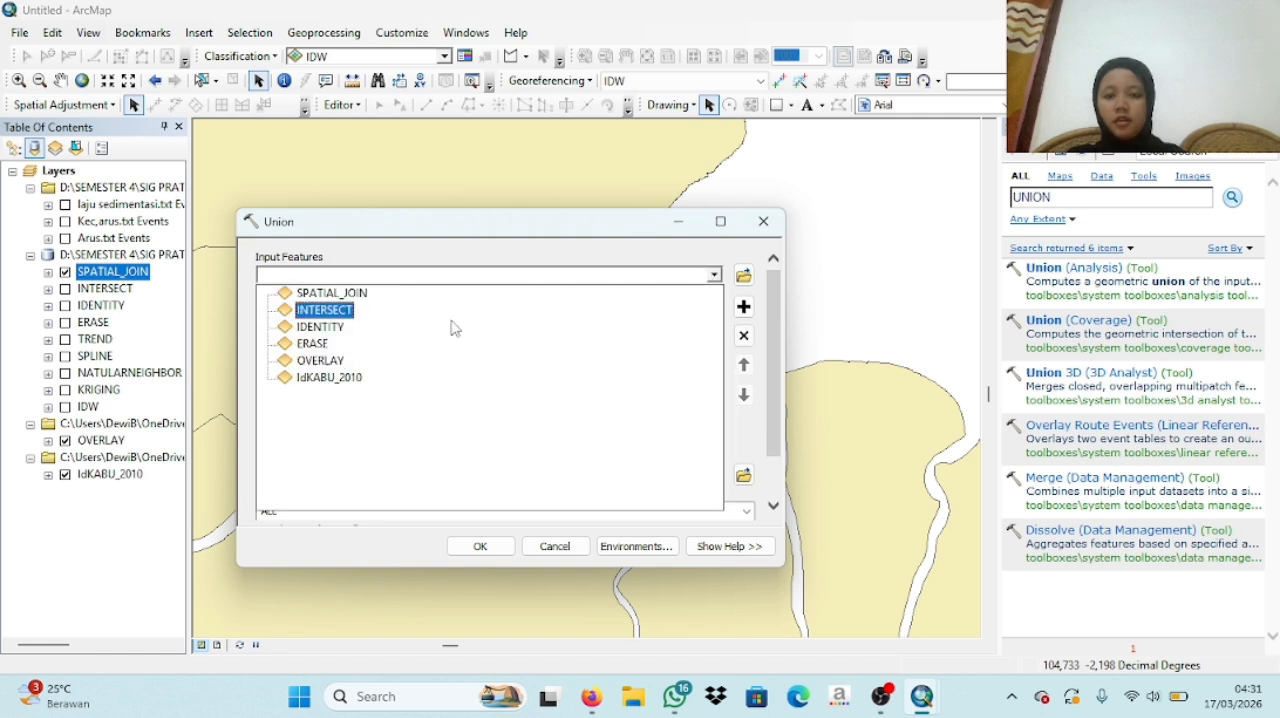
pyautogui.click(330, 380)
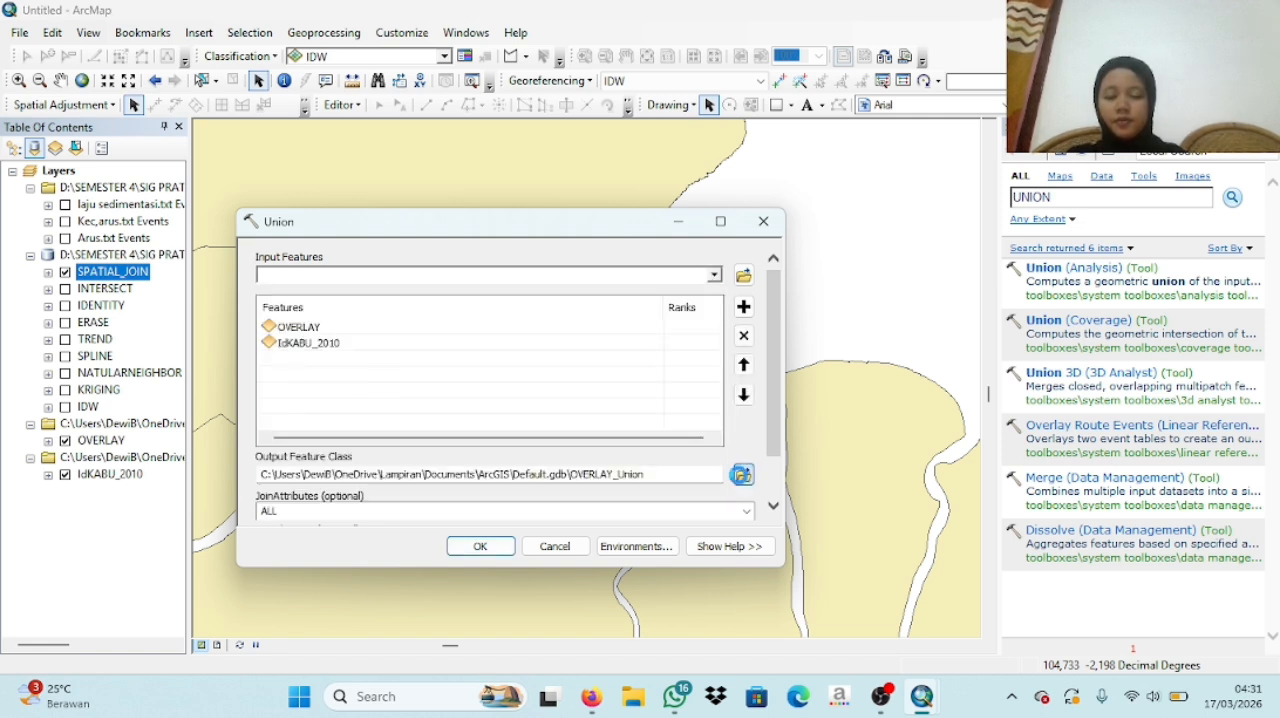
# - Set the Union output to a feature class named UNION in IDW.gdb and run the tool
pyautogui.click(743, 474)
pyautogui.write('UNION')
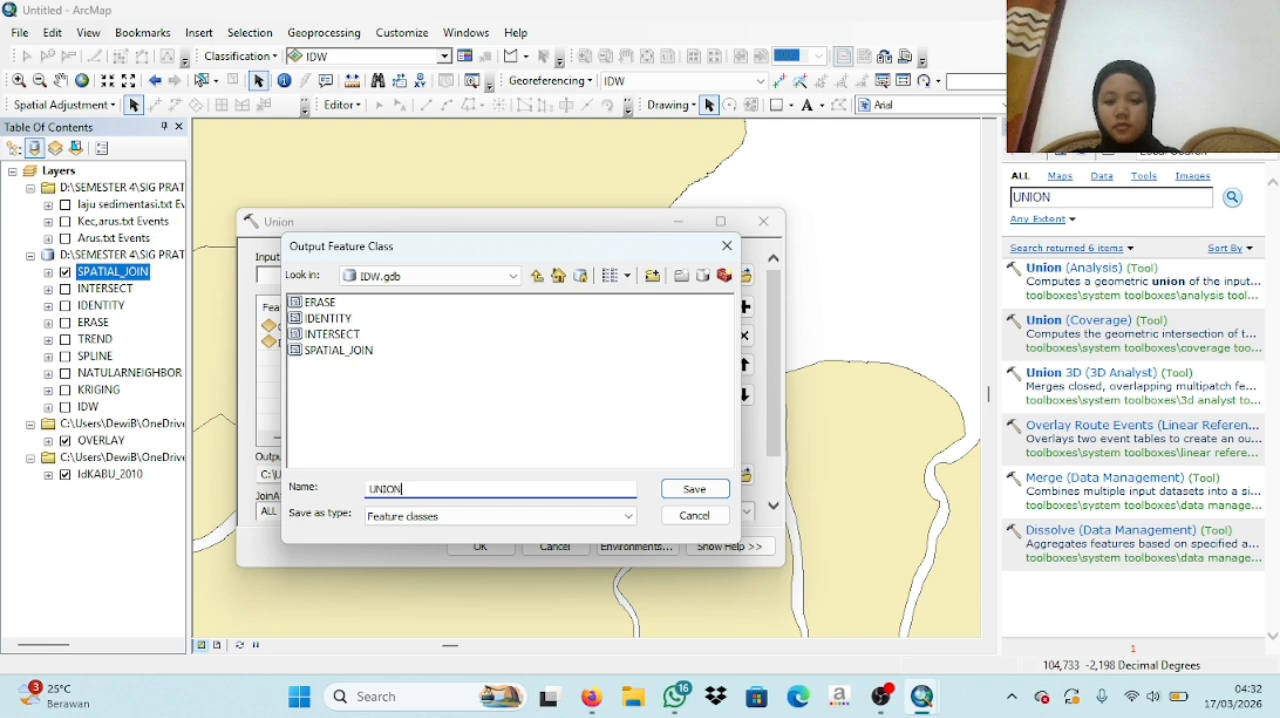
pyautogui.click(694, 489)
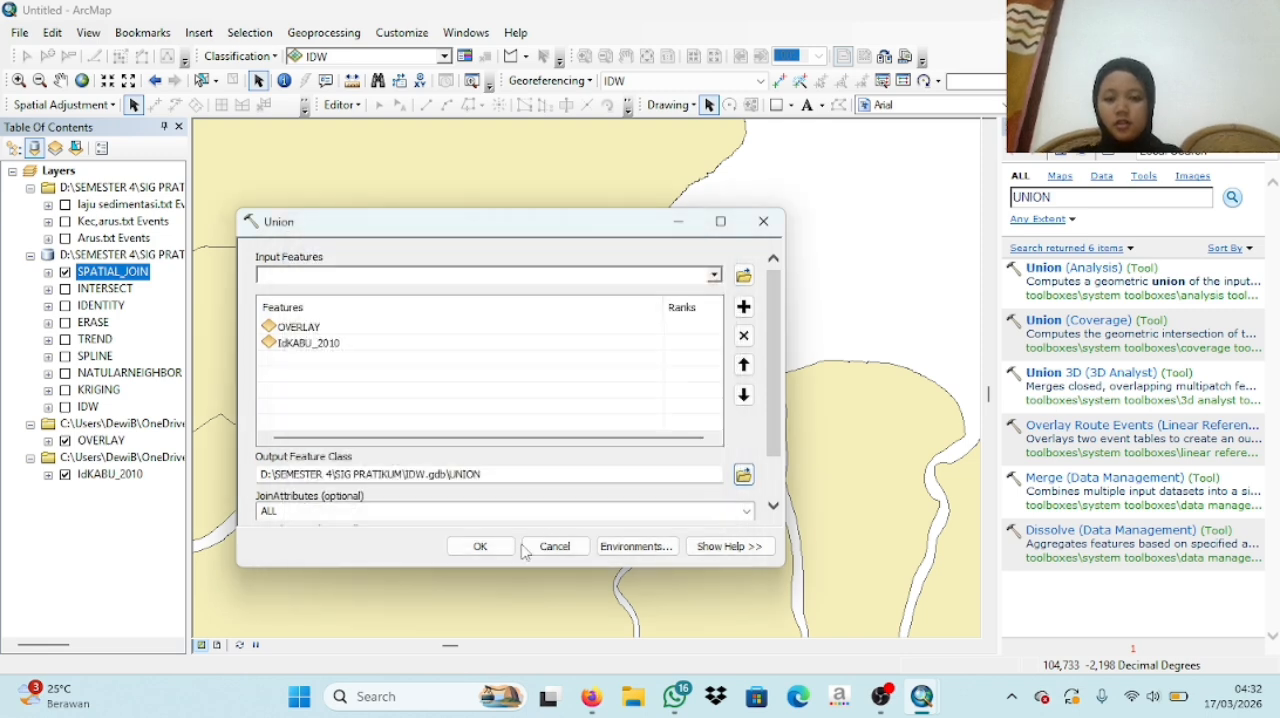
pyautogui.click(480, 546)
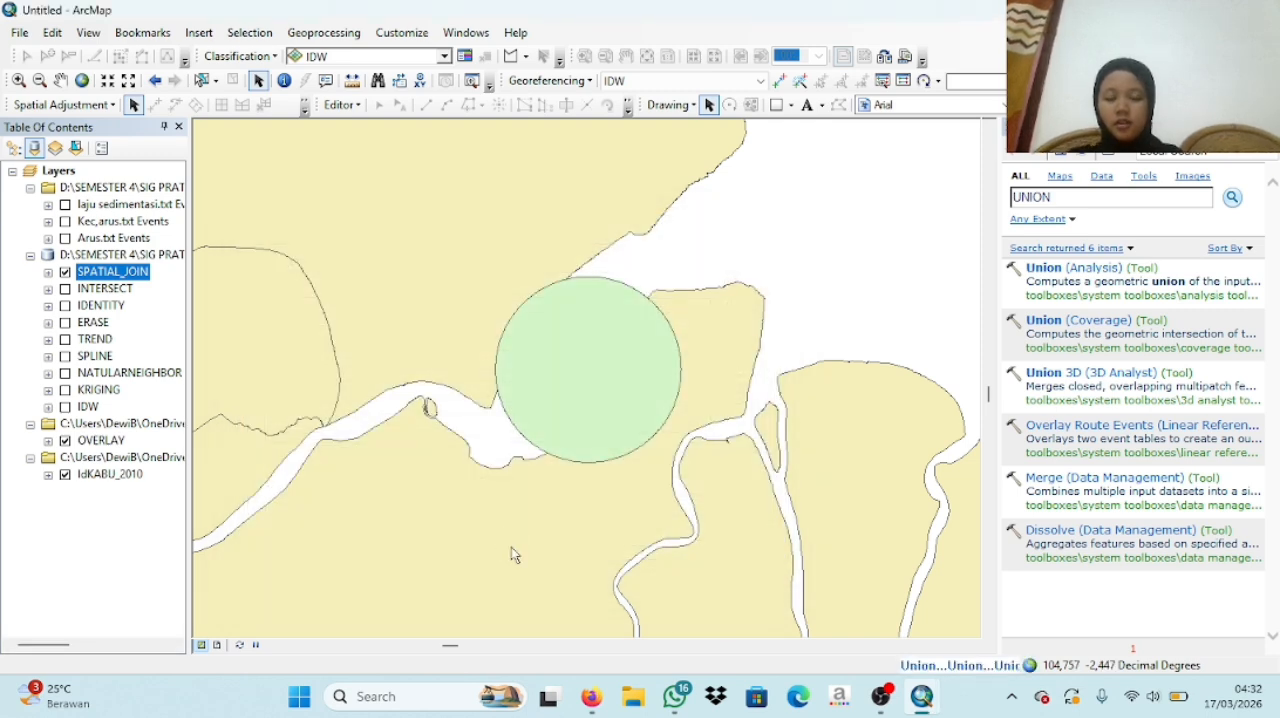
# - Turn off the display of the SPATIAL_JOIN layer and the UNION layer
pyautogui.click(65, 272)
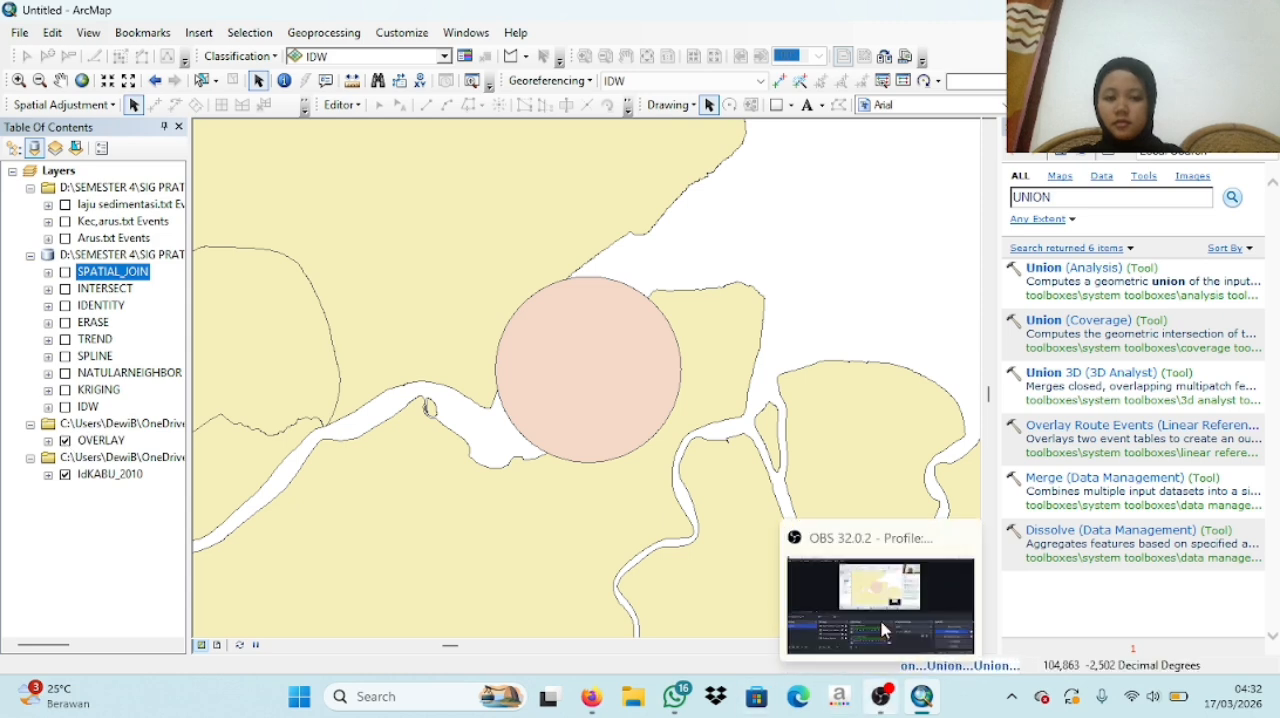
pyautogui.click(881, 696)
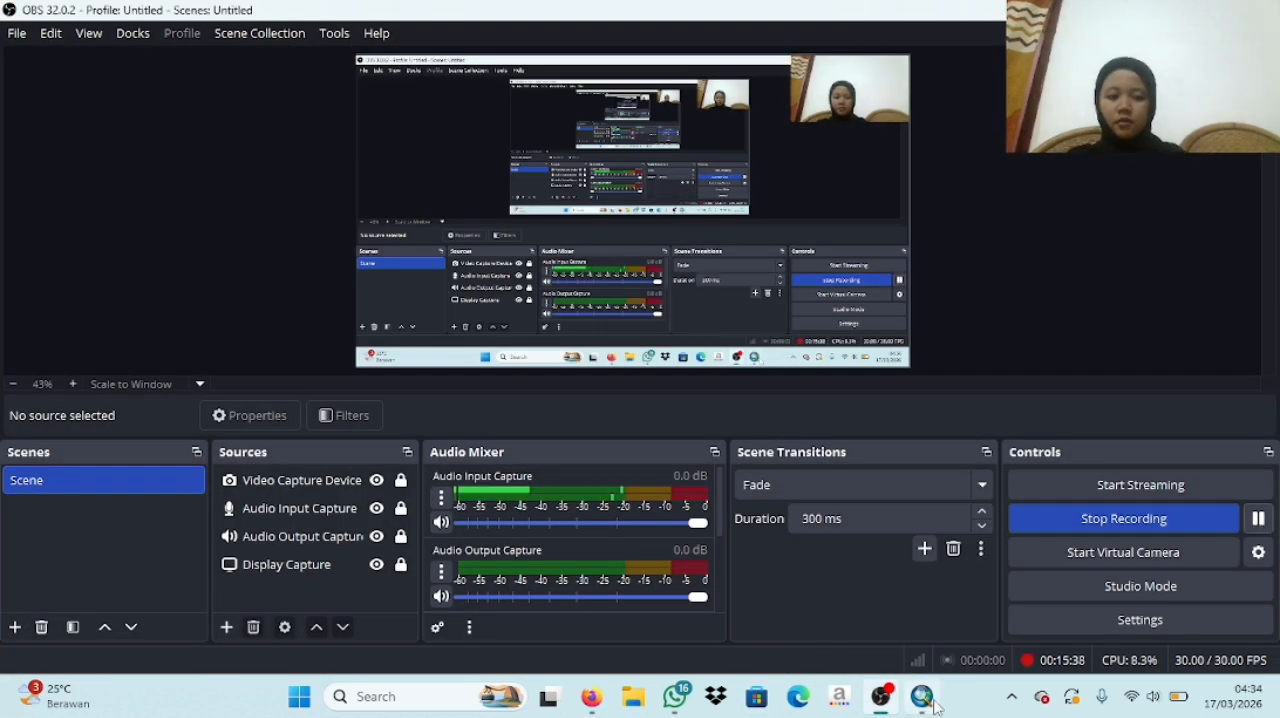
pyautogui.moveTo(921, 696)
pyautogui.click(929, 603)
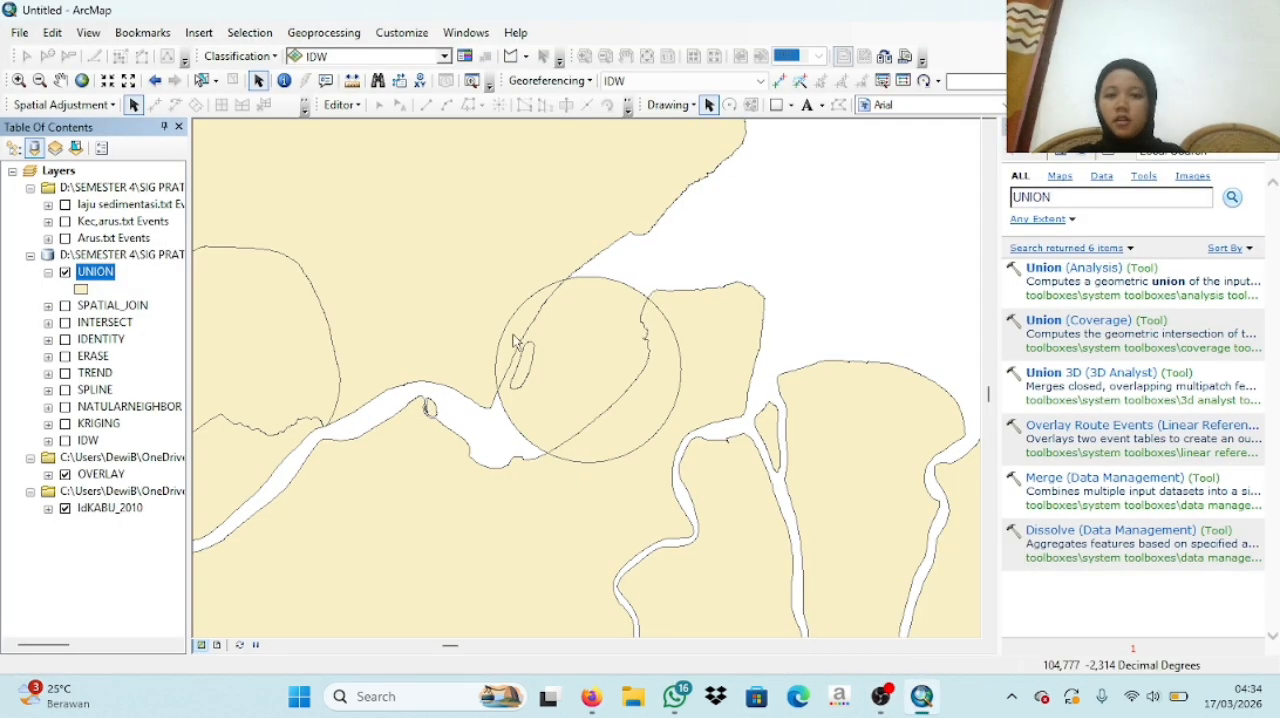
pyautogui.click(65, 272)
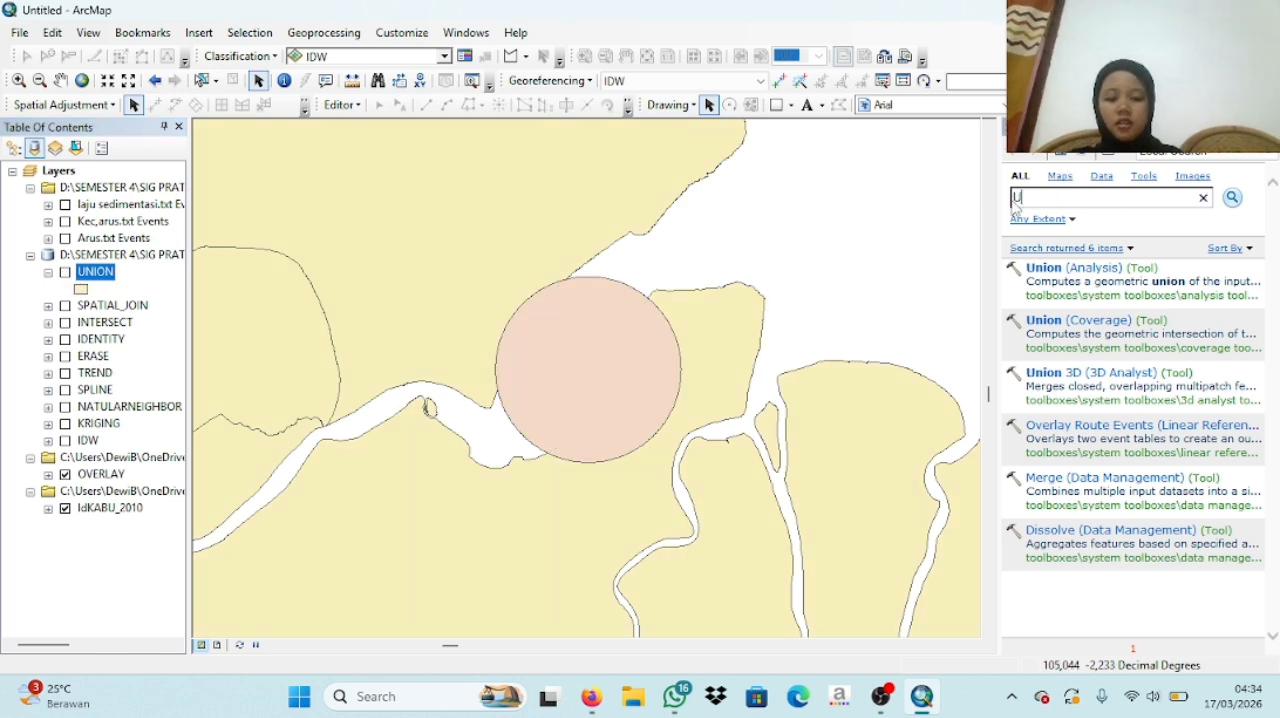
# - Search the geoprocessing tools for UPDATE and open the Update (Analysis) tool
pyautogui.write('DATE')
pyautogui.press('Return')
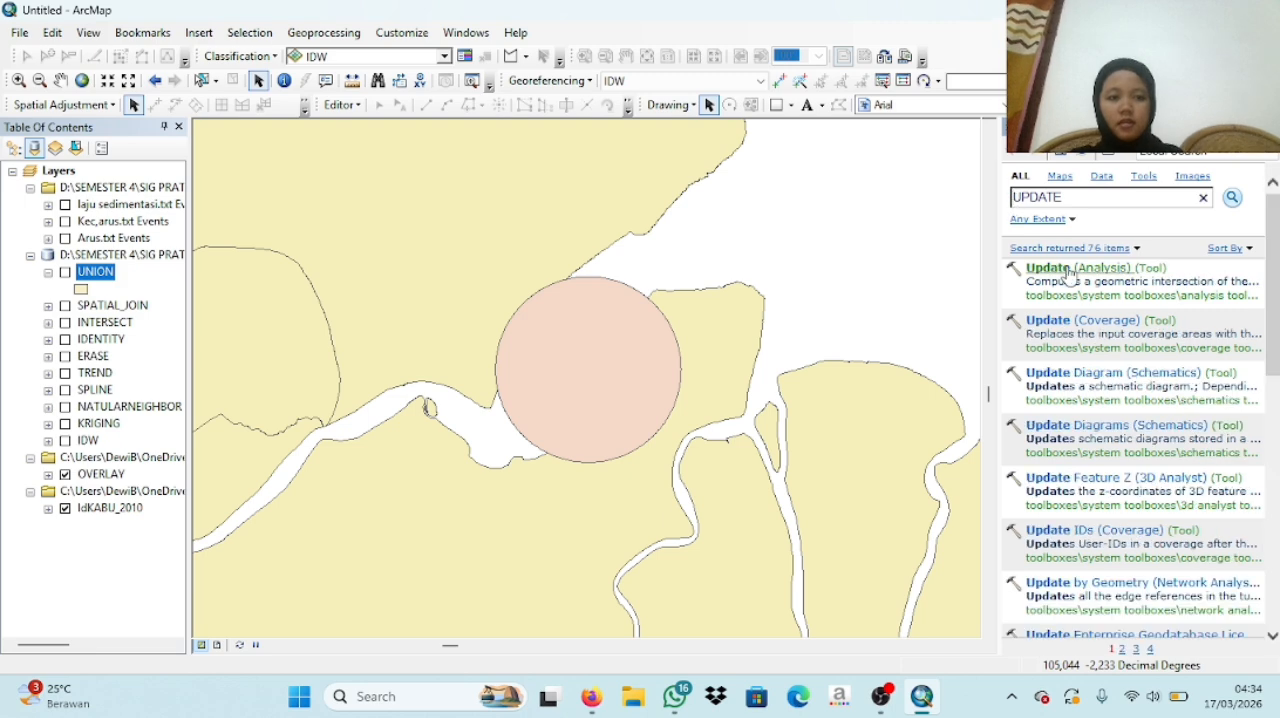
pyautogui.click(1072, 267)
# - Set OVERLAY as the input features and IdKABU_2010 as the update features of the Update tool
pyautogui.click(713, 275)
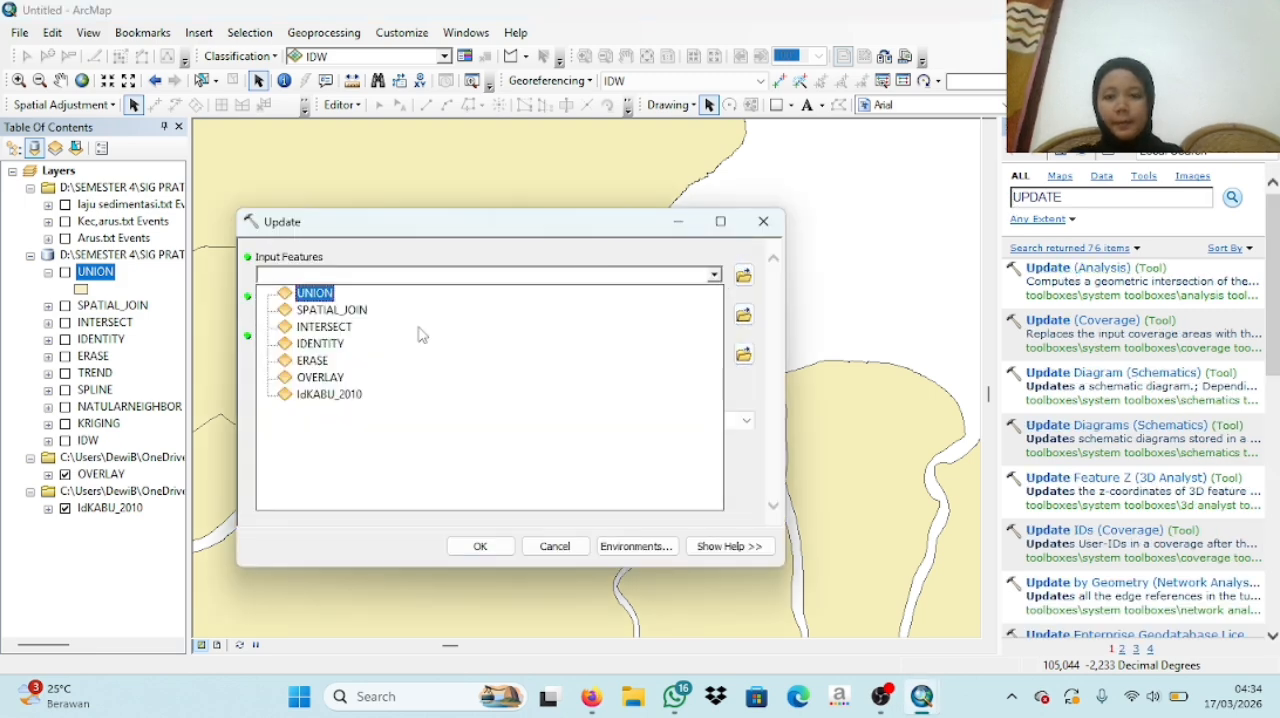
pyautogui.click(310, 376)
pyautogui.click(714, 314)
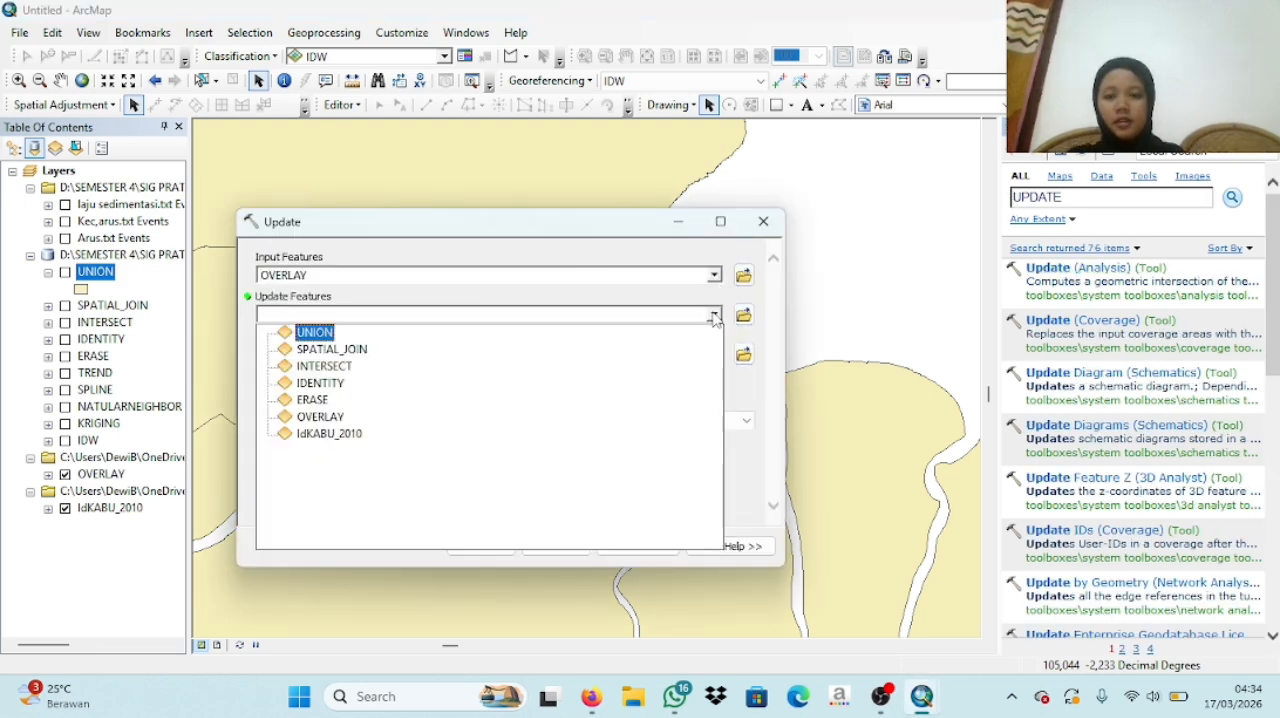
pyautogui.click(312, 437)
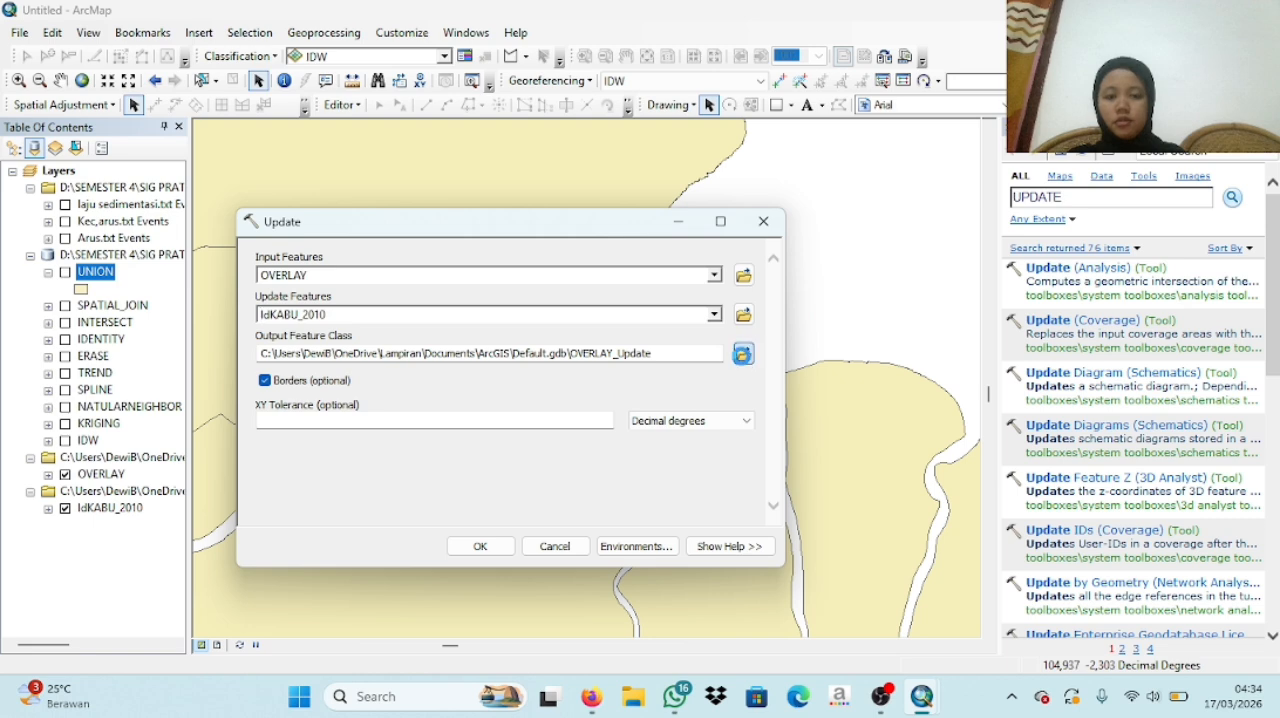
# - Try to run the Update tool with its output set to a feature class named UPDATE in IDW.gdb
pyautogui.click(743, 353)
pyautogui.write('U')
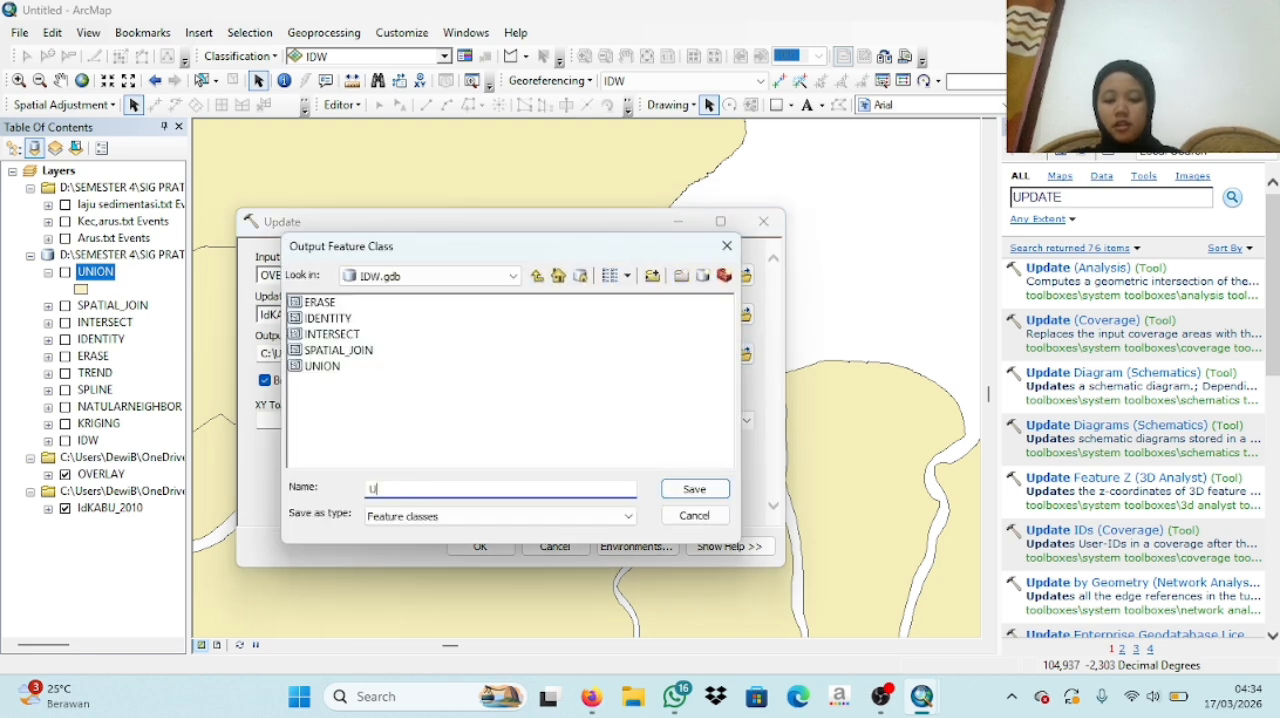
pyautogui.write('PDATE')
pyautogui.press('Return')
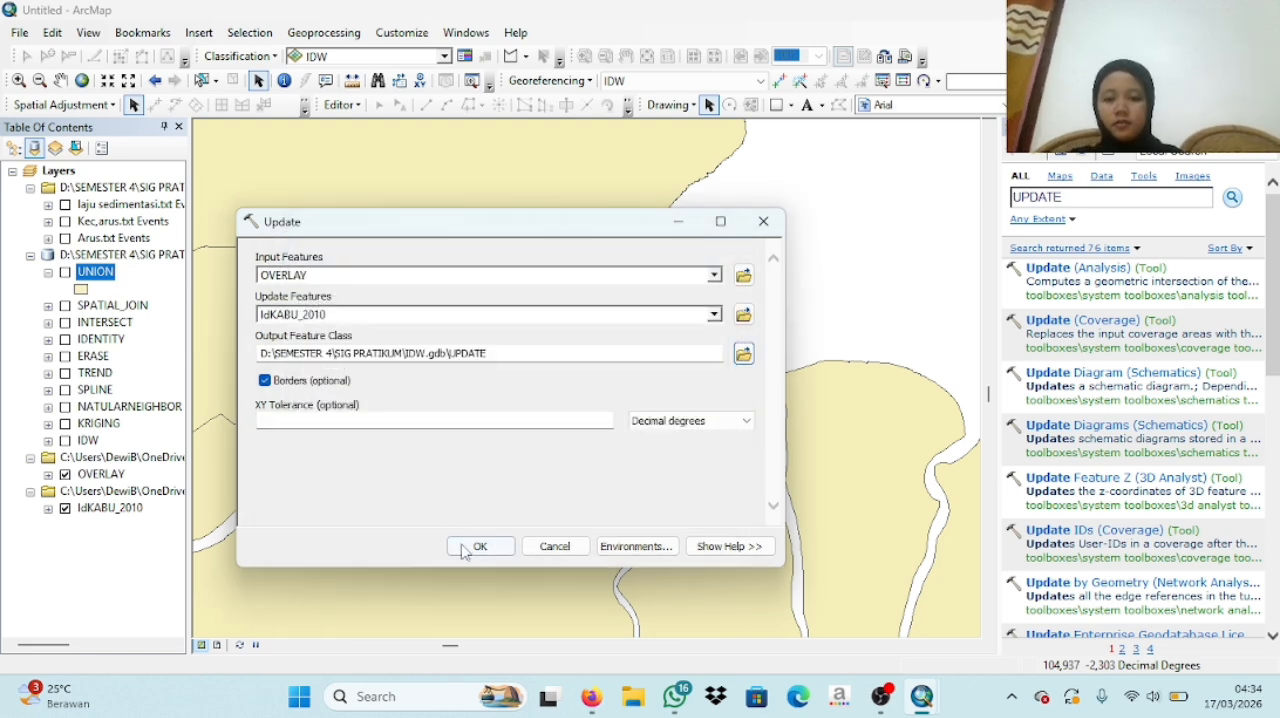
pyautogui.click(480, 546)
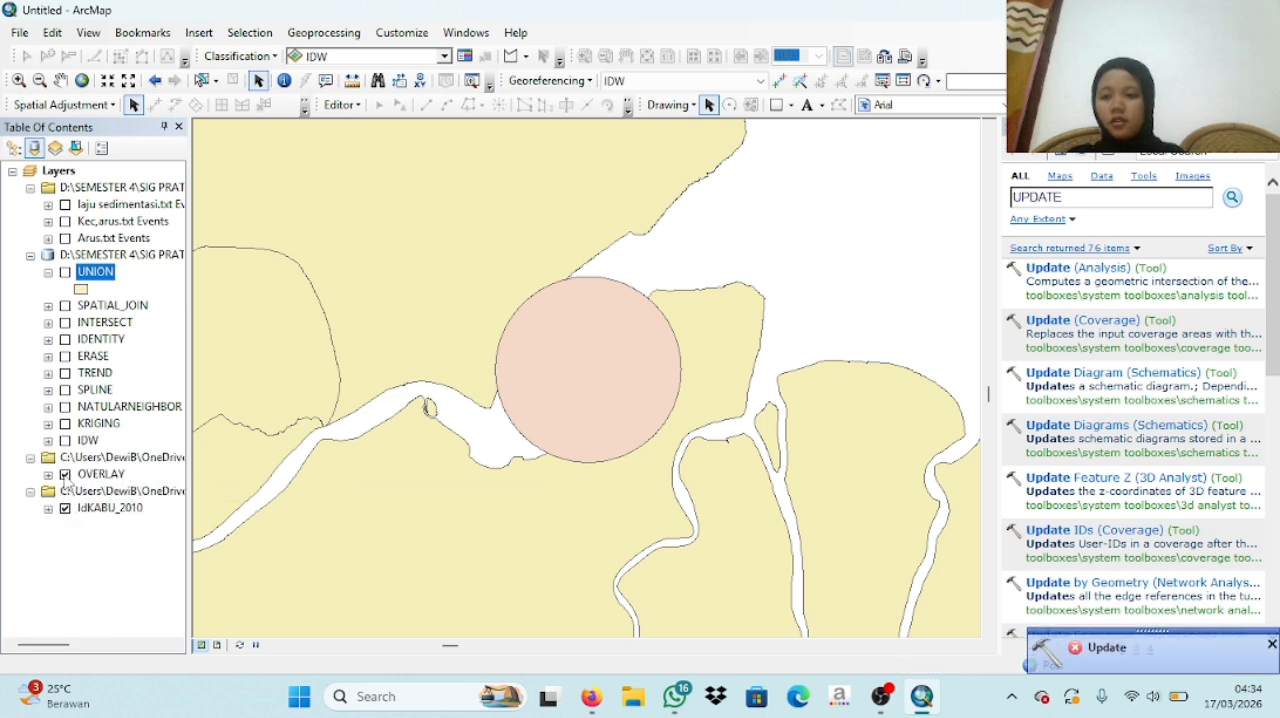
# - Reopen the Update (Analysis) tool and set OVERLAY as input features and IdKABU_2010 as update features
pyautogui.click(1081, 270)
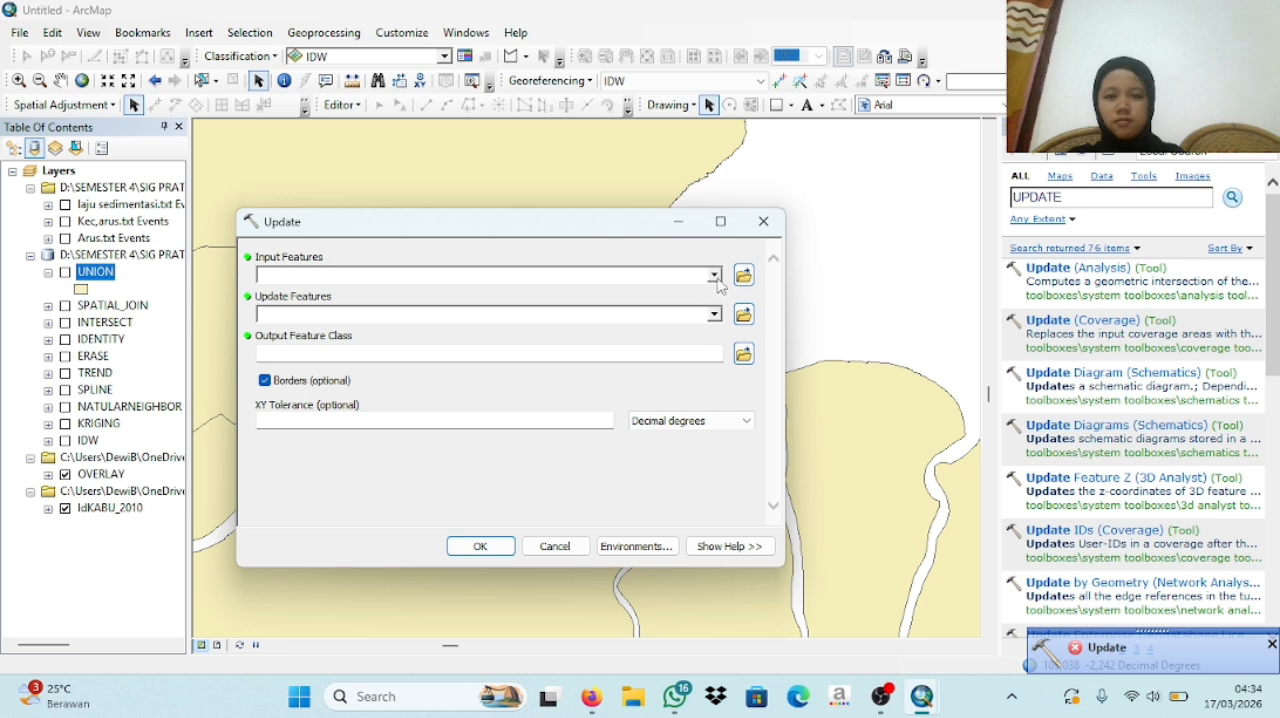
pyautogui.click(714, 275)
pyautogui.click(322, 390)
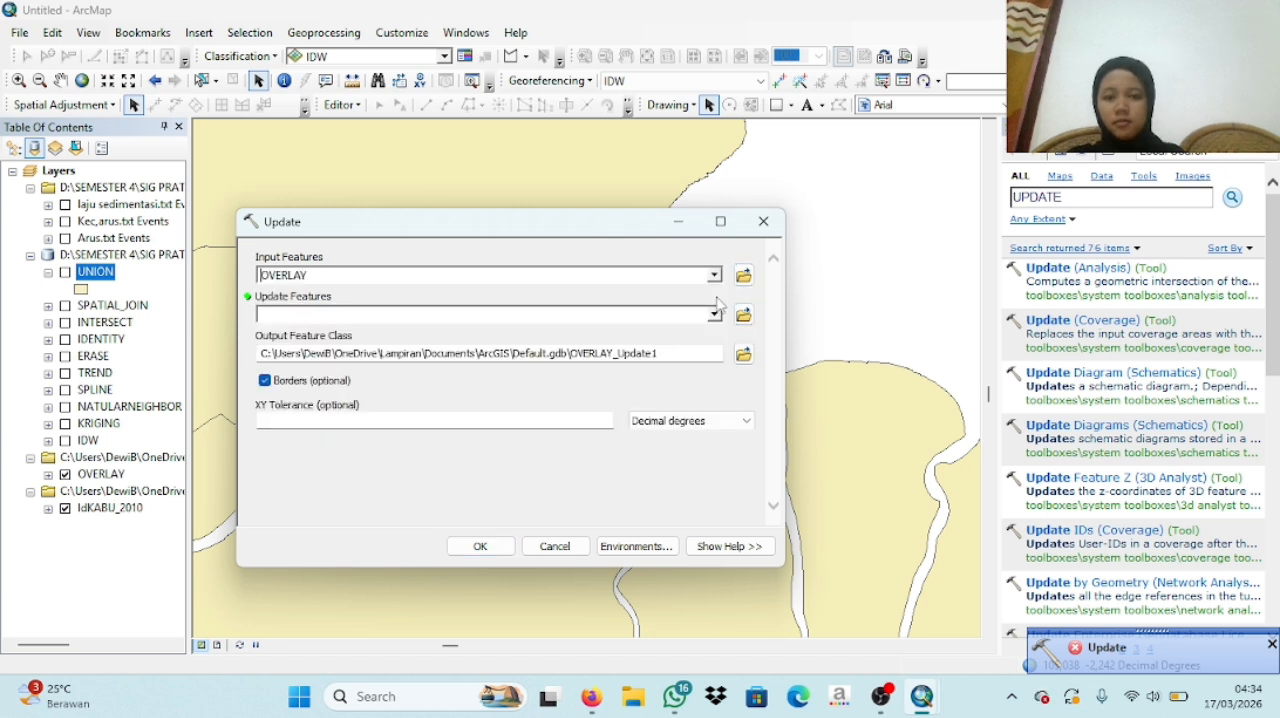
pyautogui.click(714, 314)
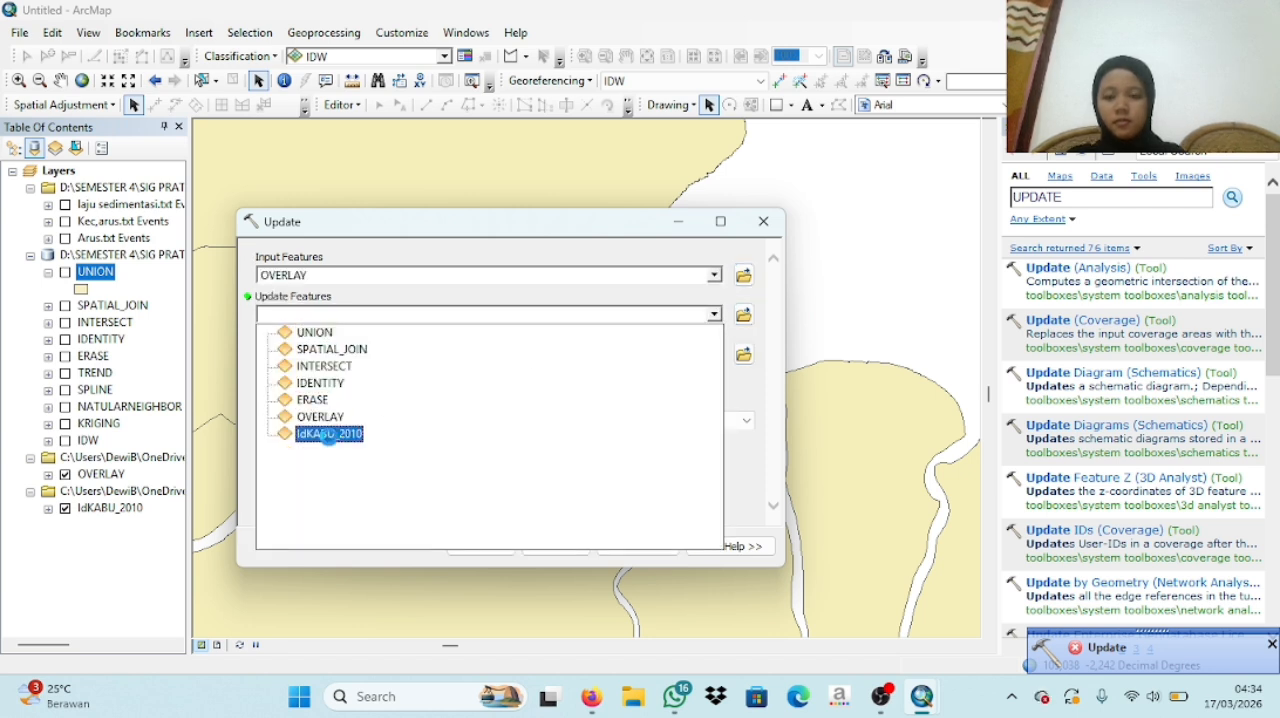
pyautogui.click(328, 434)
# - Try again to run the Update tool, saving its output as the feature class UPDATE in IDW.gdb
pyautogui.click(742, 352)
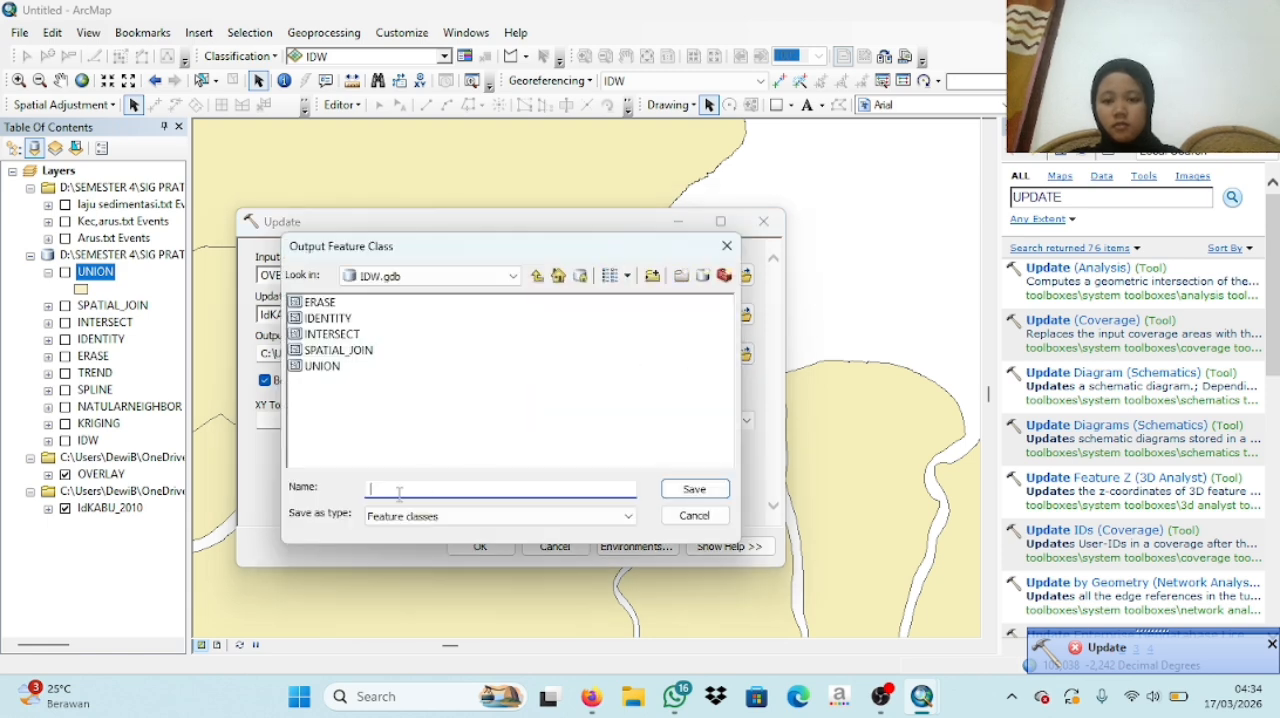
pyautogui.write('UPDATE')
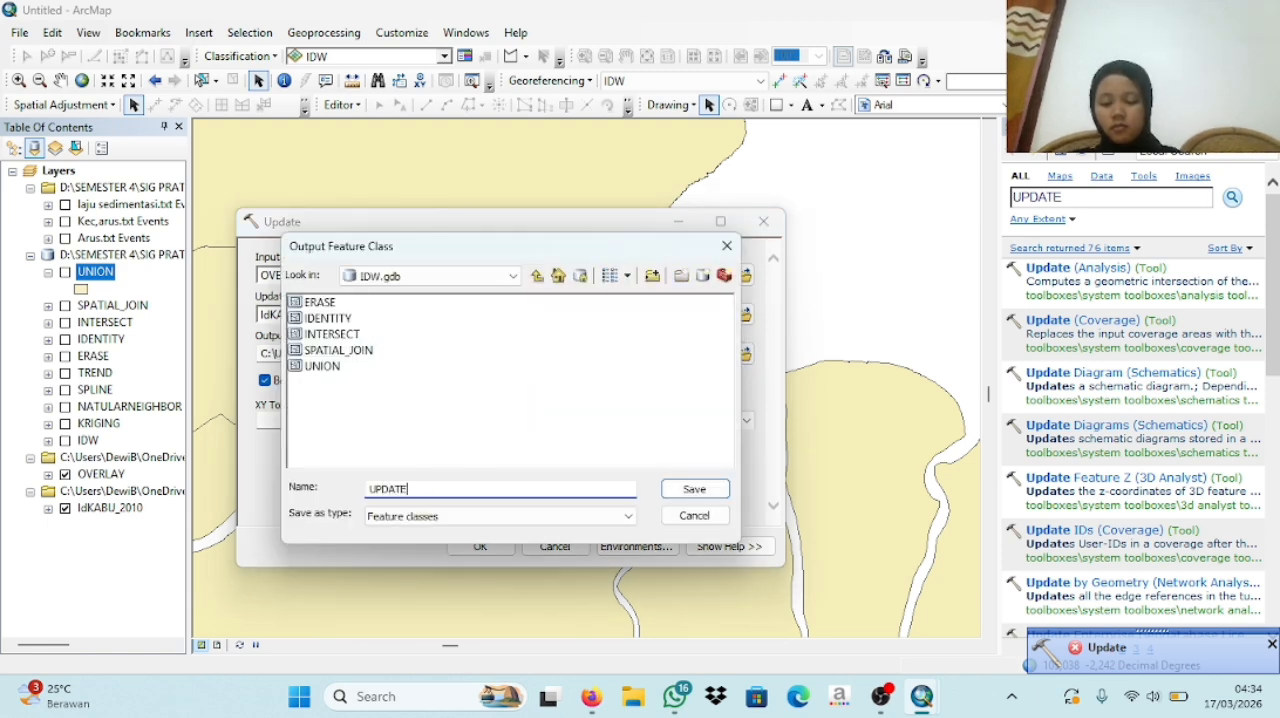
pyautogui.click(692, 489)
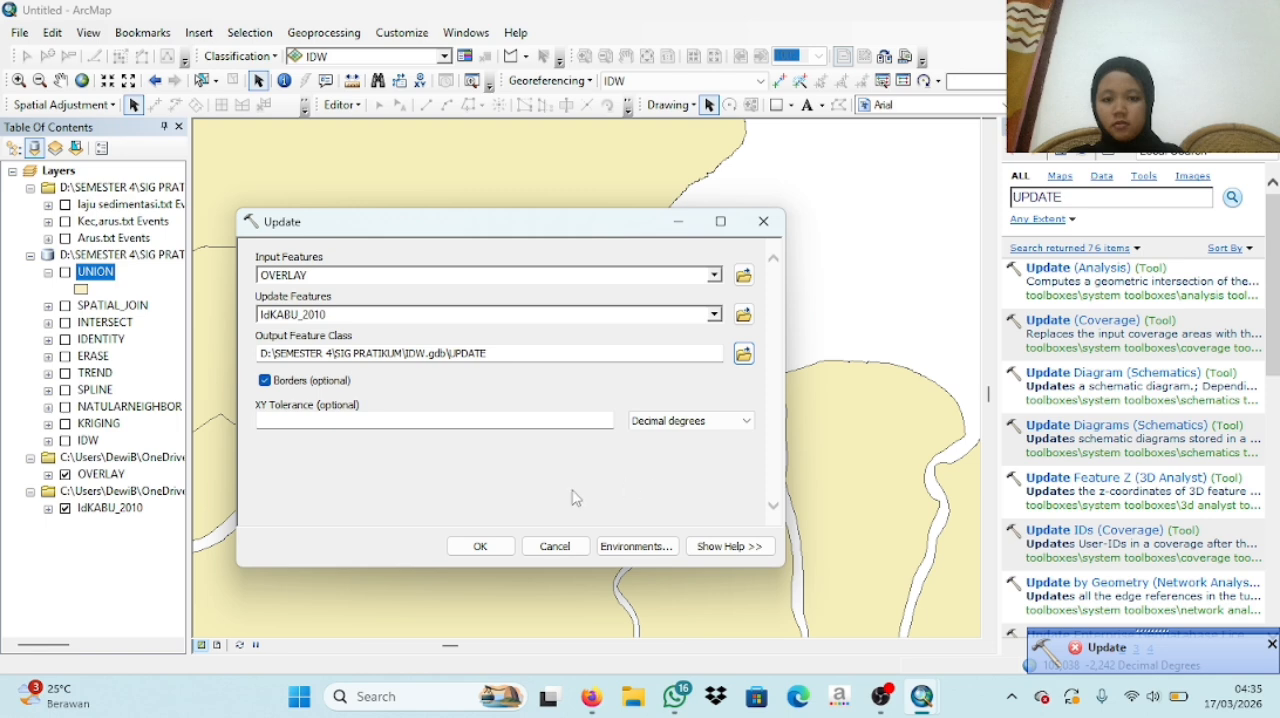
pyautogui.click(480, 547)
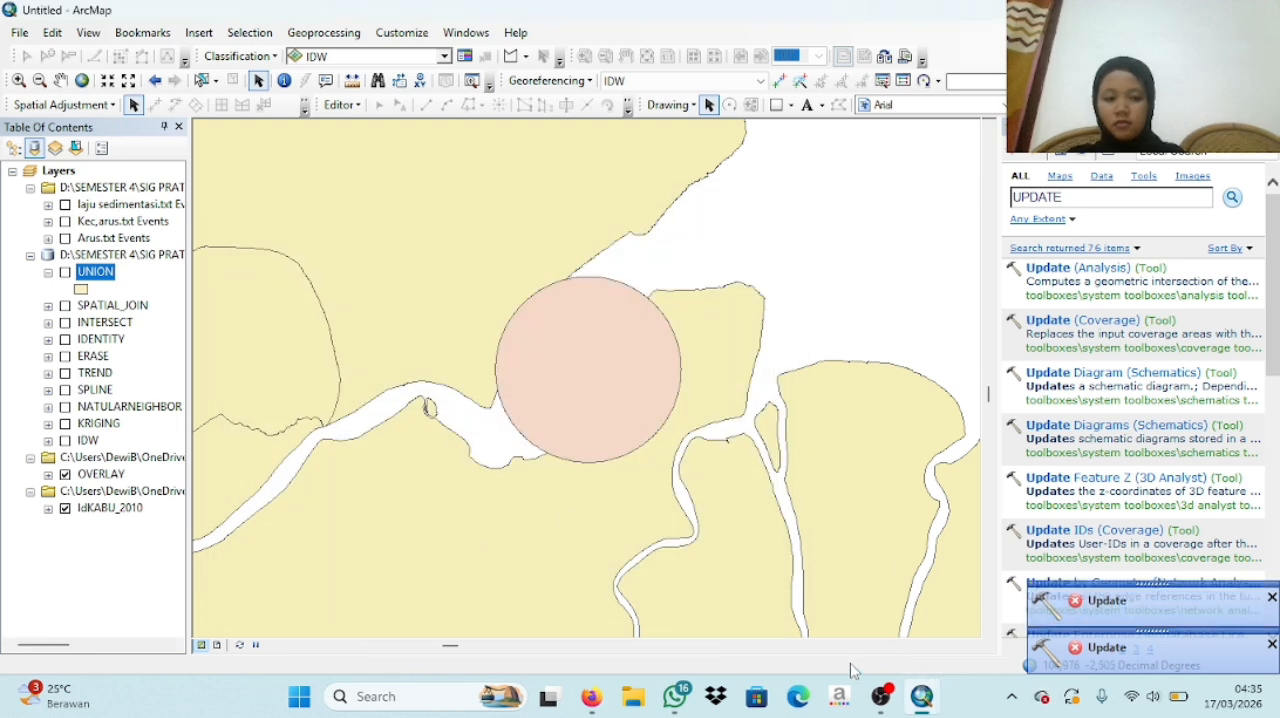
pyautogui.click(881, 696)
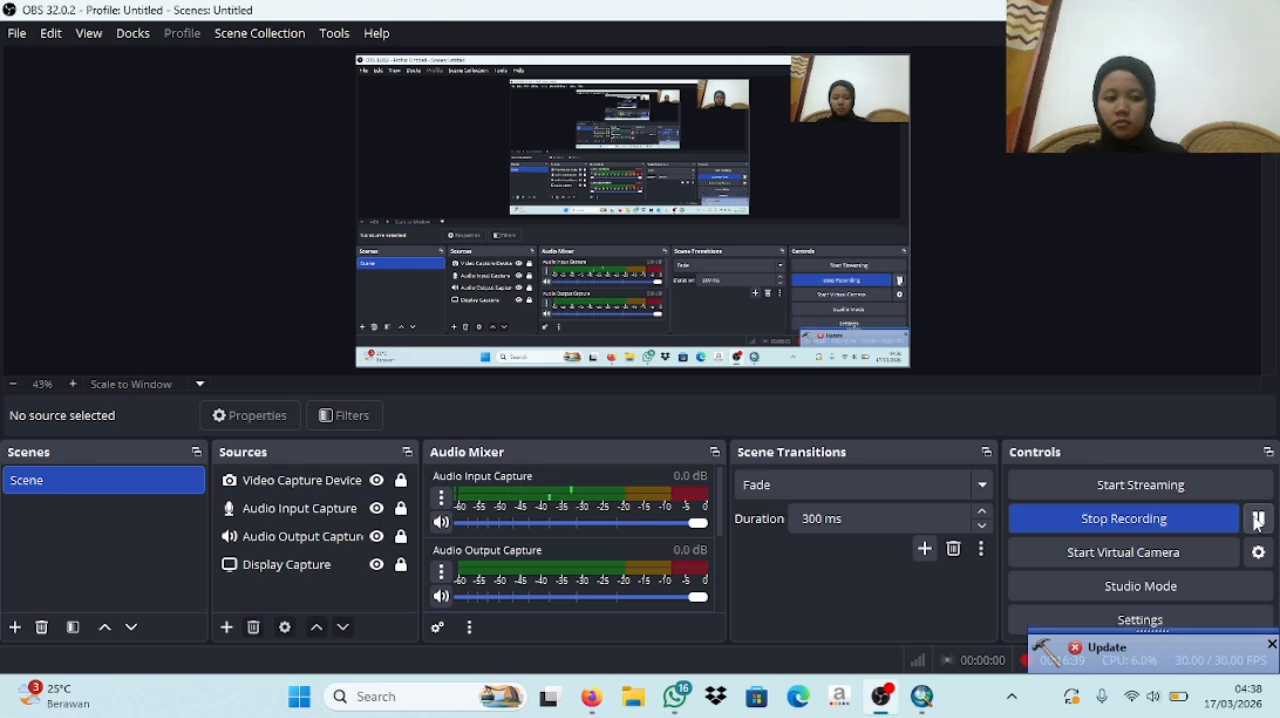
pyautogui.click(922, 698)
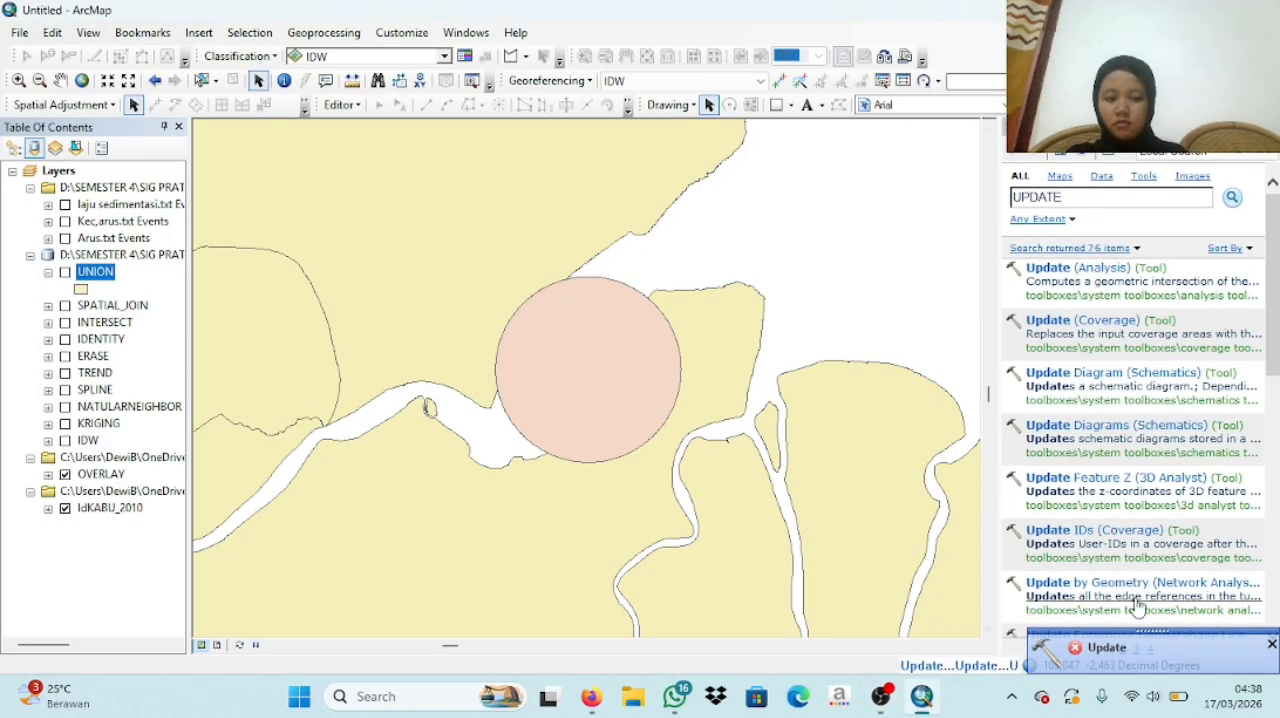
pyautogui.click(1271, 644)
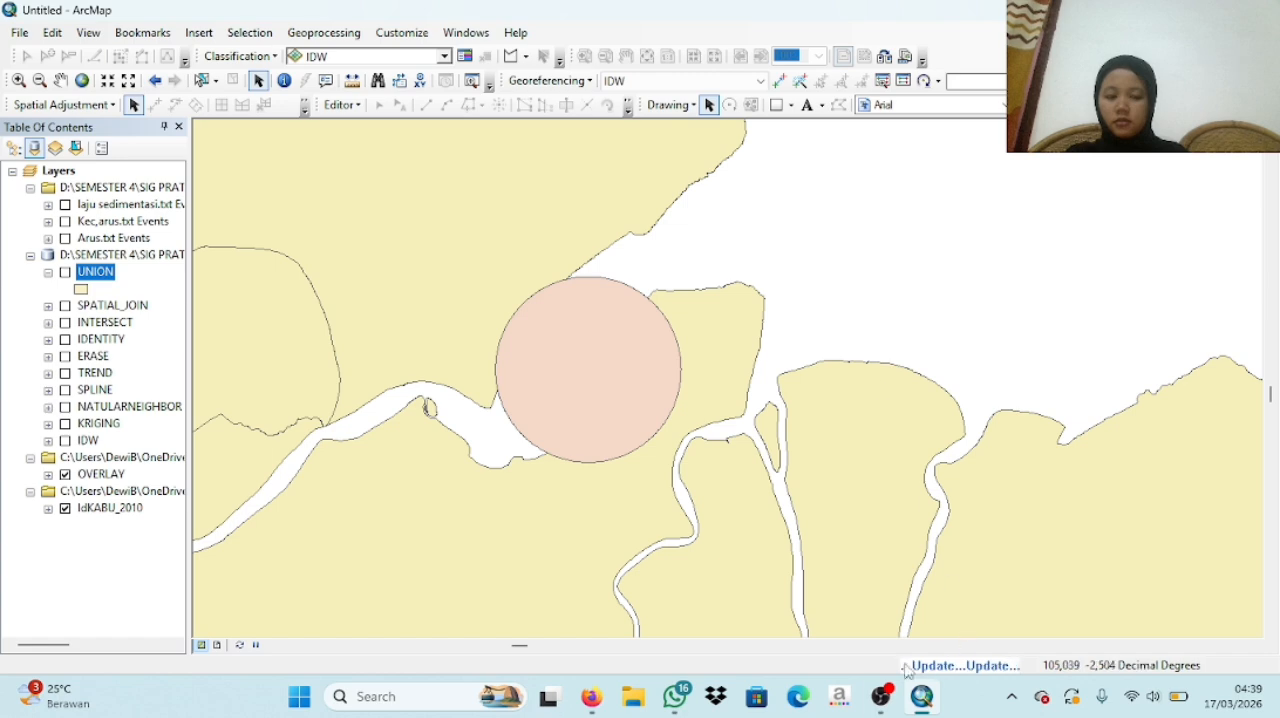
pyautogui.moveTo(881, 696)
pyautogui.click(898, 595)
pyautogui.click(1258, 522)
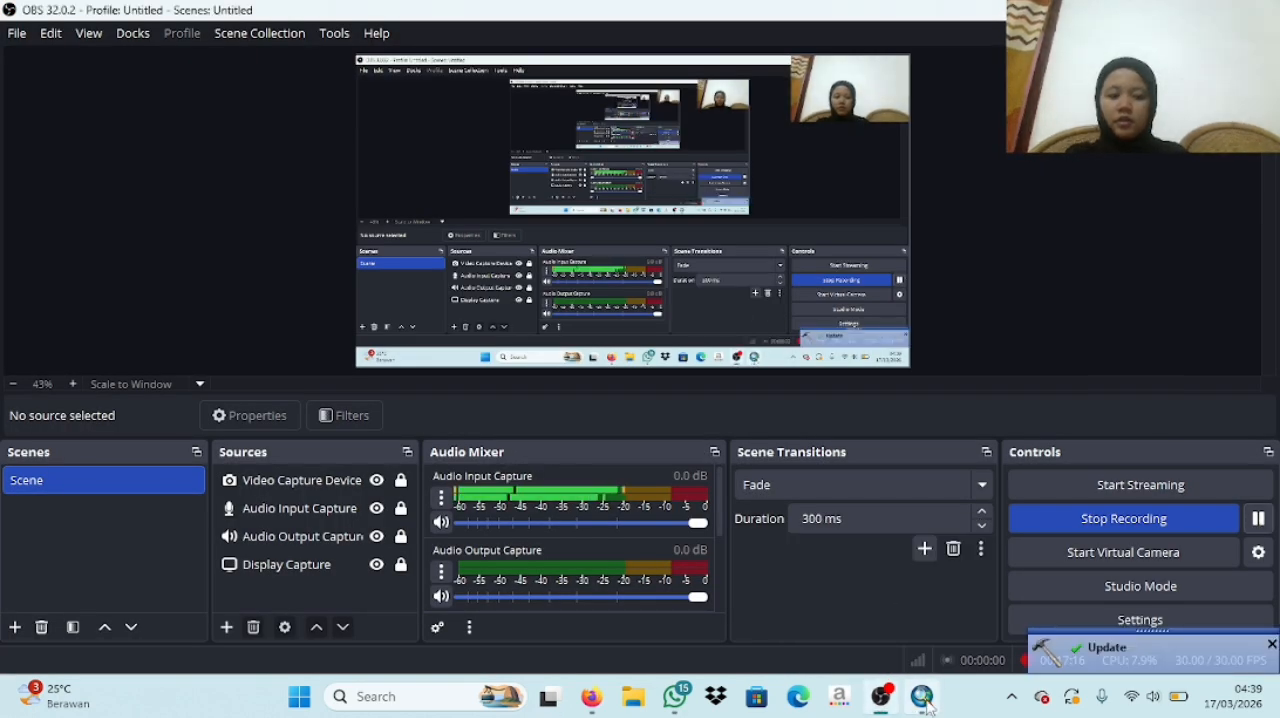
pyautogui.moveTo(922, 698)
pyautogui.click(918, 648)
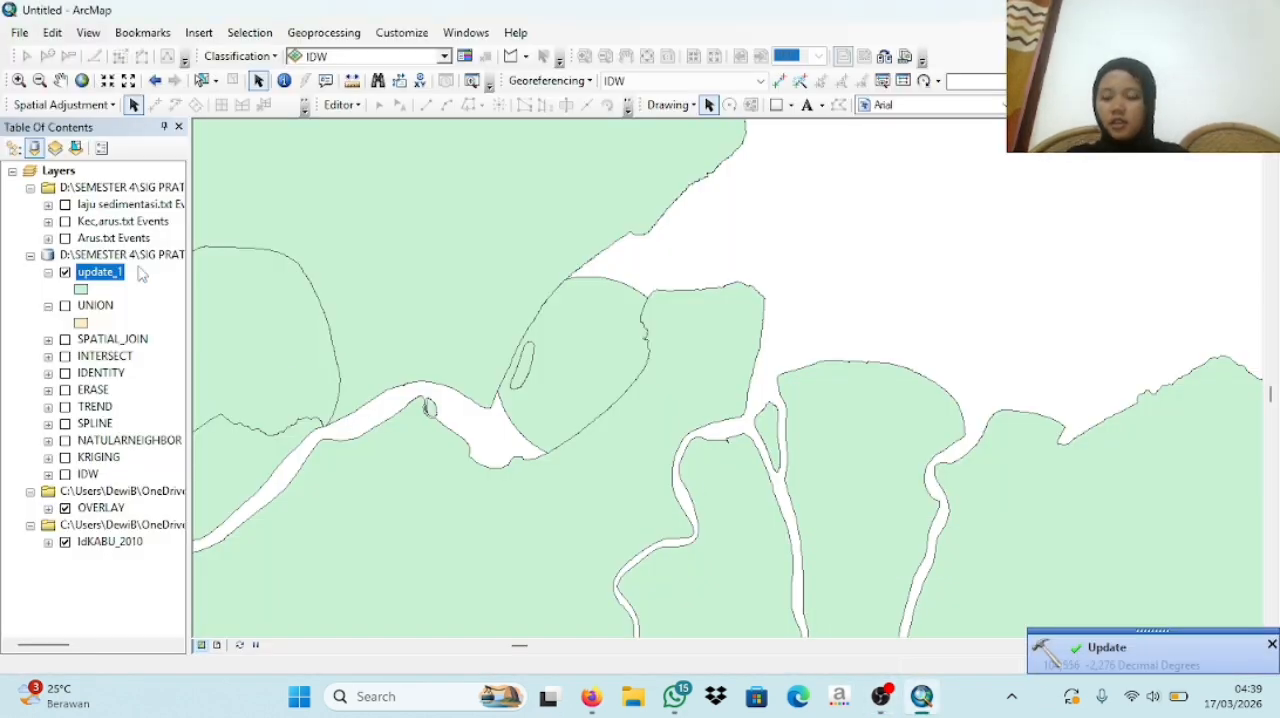
# - Collapse the legend of the update_1 layer and turn off its display
pyautogui.click(48, 272)
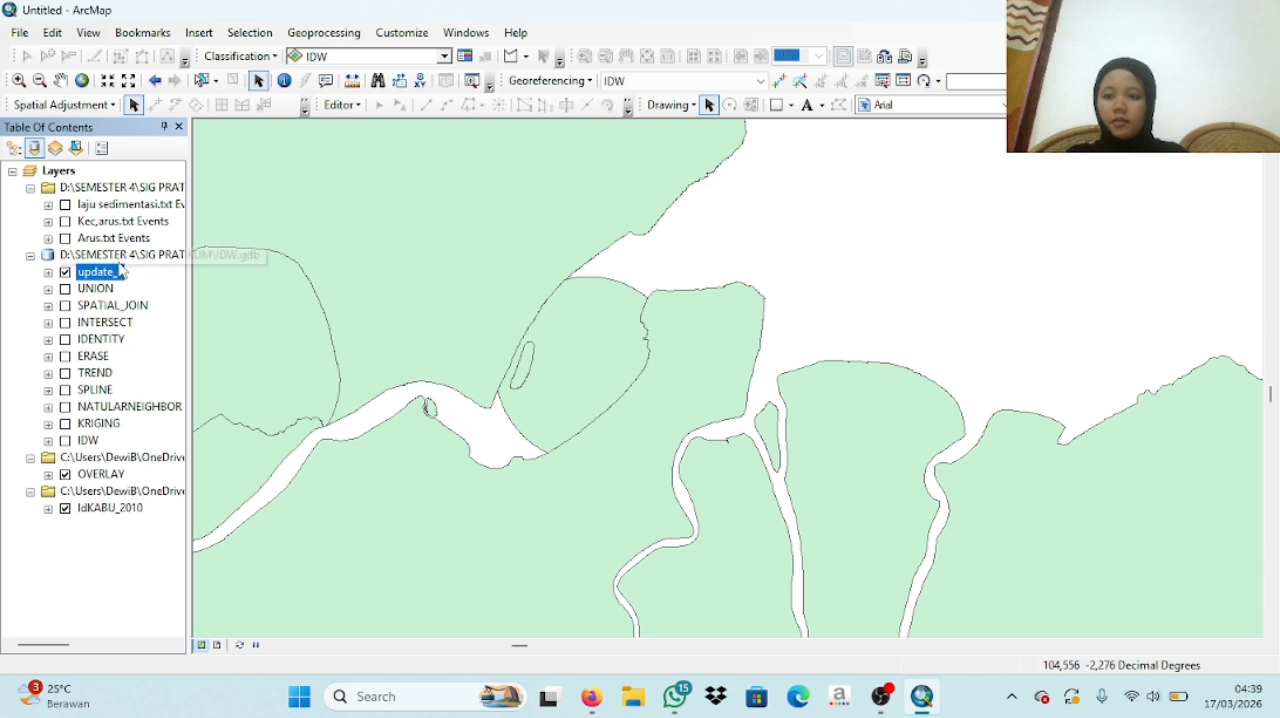
pyautogui.click(65, 272)
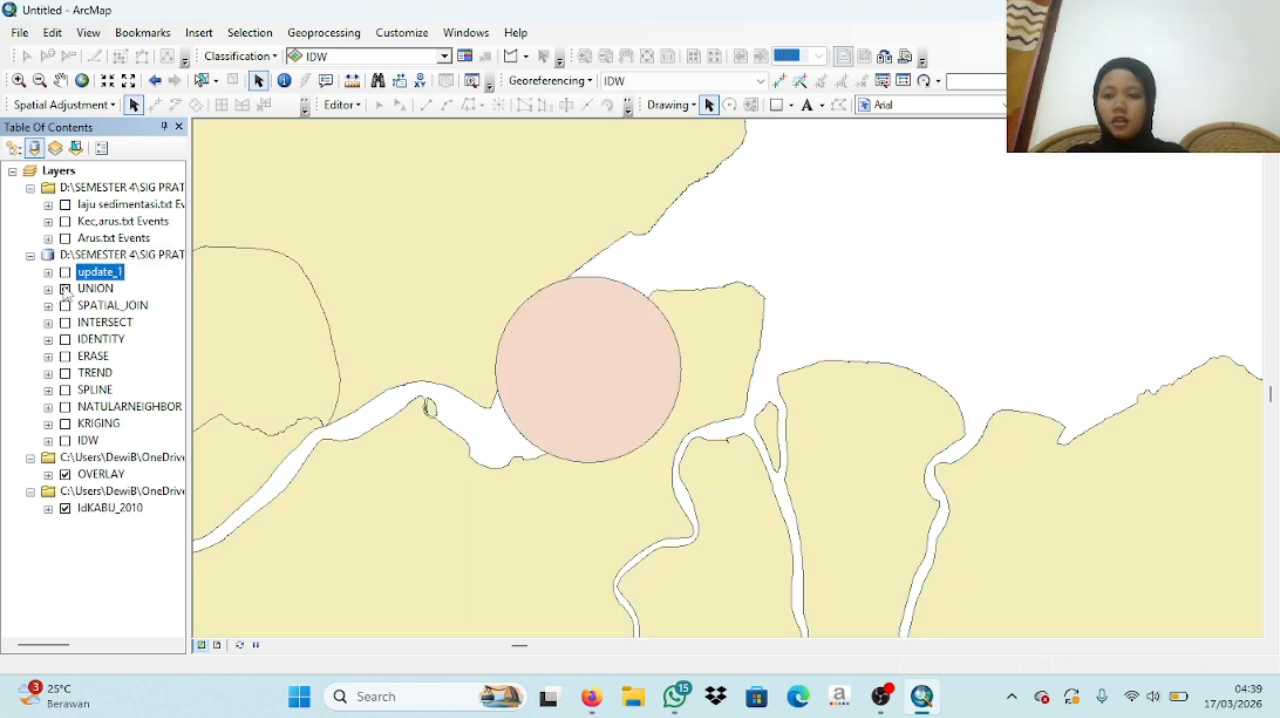
# - Display the overlay results UNION, SPATIAL_JOIN, INTERSECT, IDENTITY and ERASE one at a time to review each on the map
pyautogui.click(65, 289)
pyautogui.click(65, 289)
pyautogui.click(65, 305)
pyautogui.click(65, 322)
pyautogui.click(65, 322)
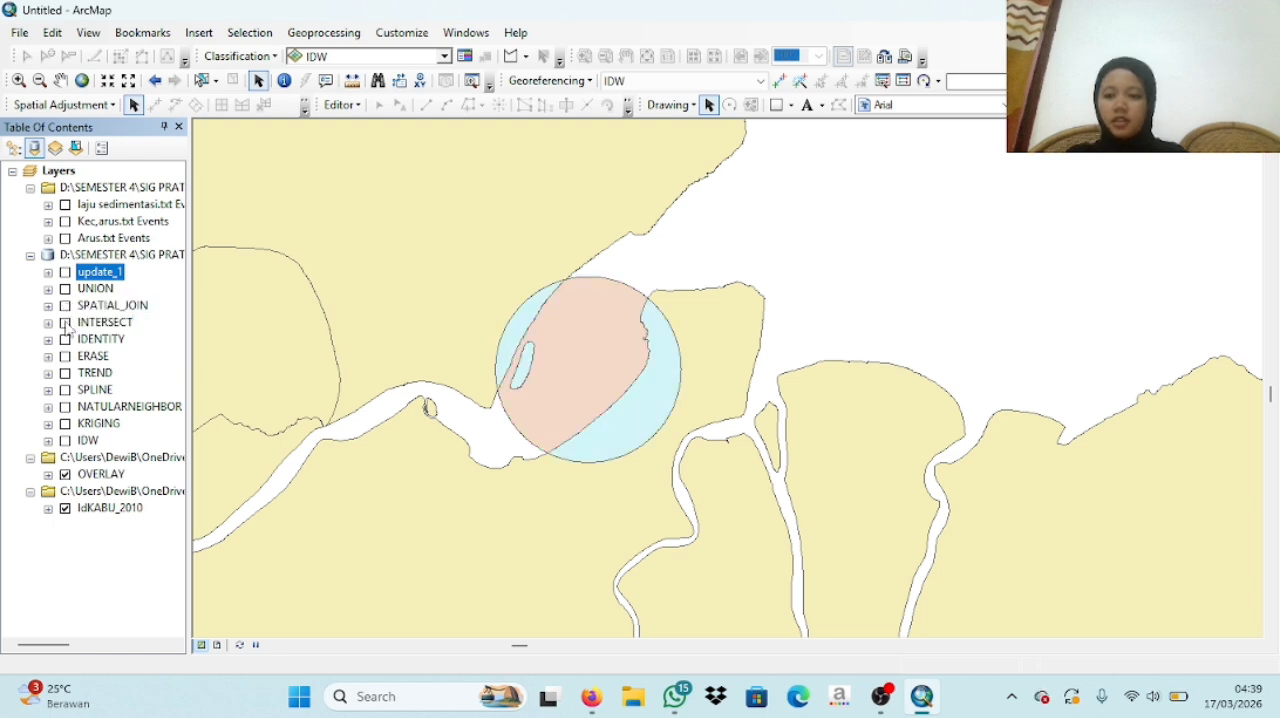
pyautogui.click(65, 339)
pyautogui.click(65, 340)
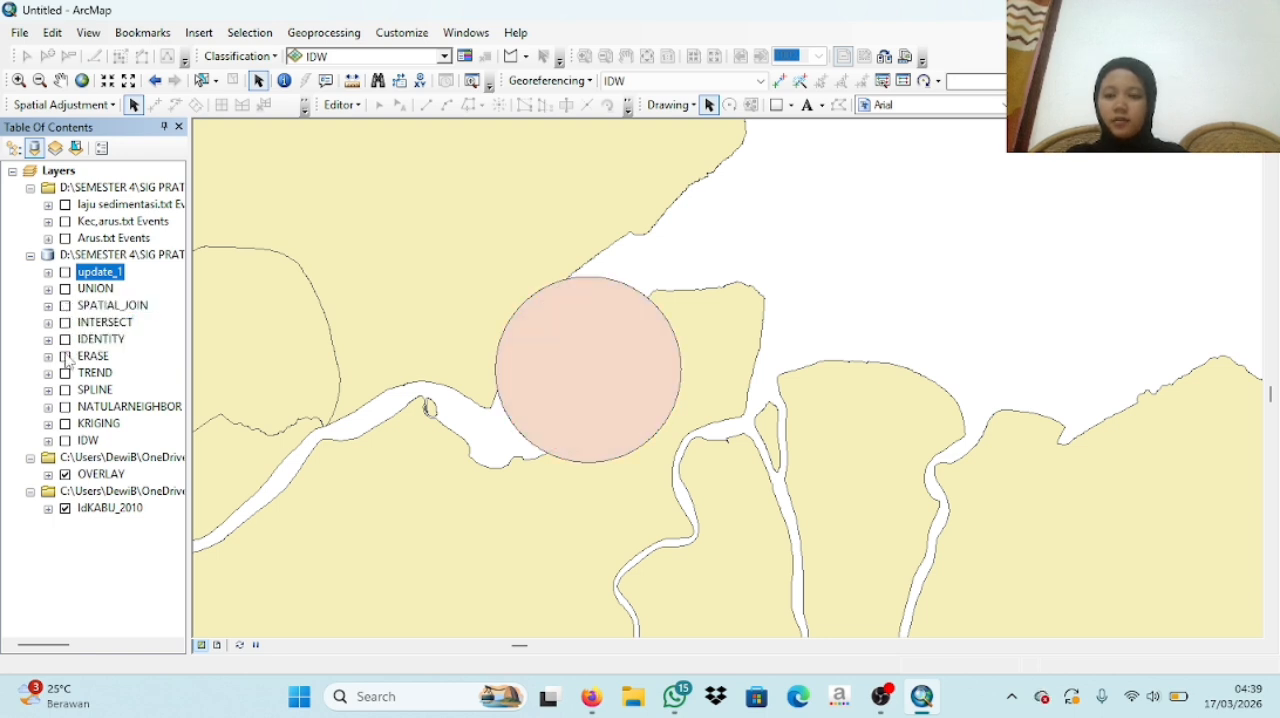
pyautogui.click(65, 357)
# - Turn off the OVERLAY layer and briefly display the TREND raster to review it on the map
pyautogui.click(65, 373)
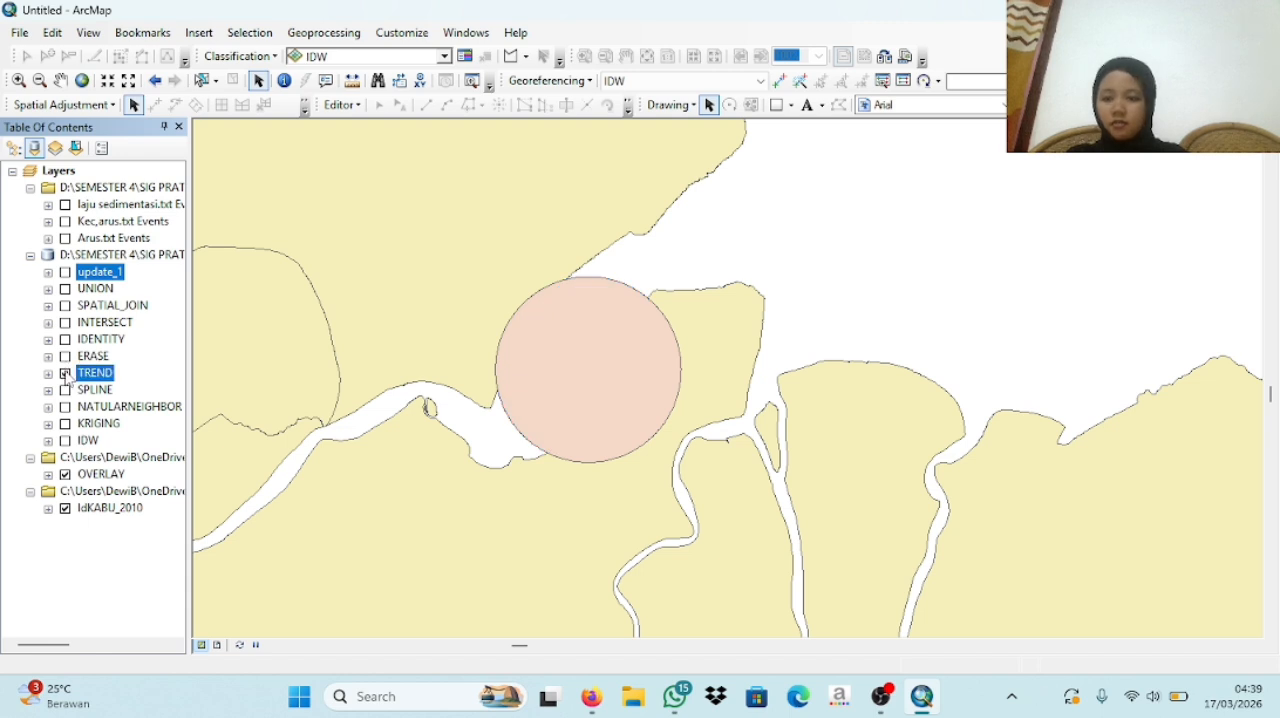
pyautogui.click(65, 475)
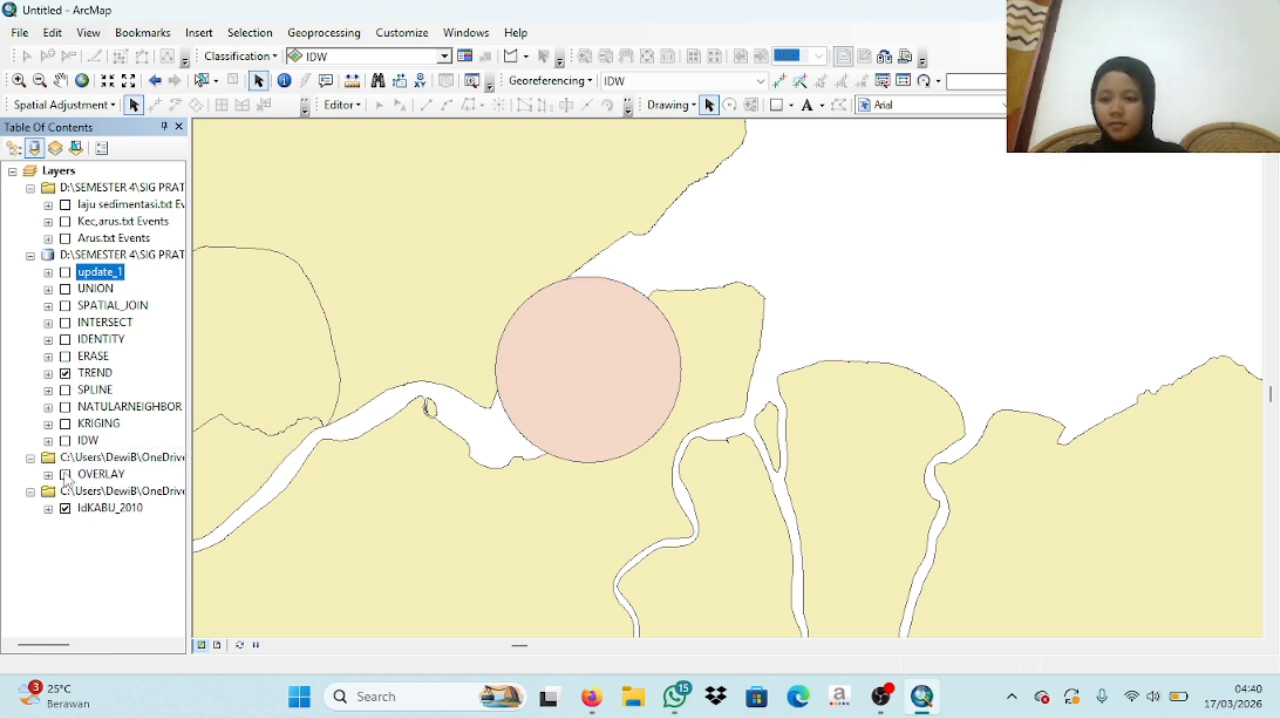
pyautogui.click(65, 475)
pyautogui.click(65, 475)
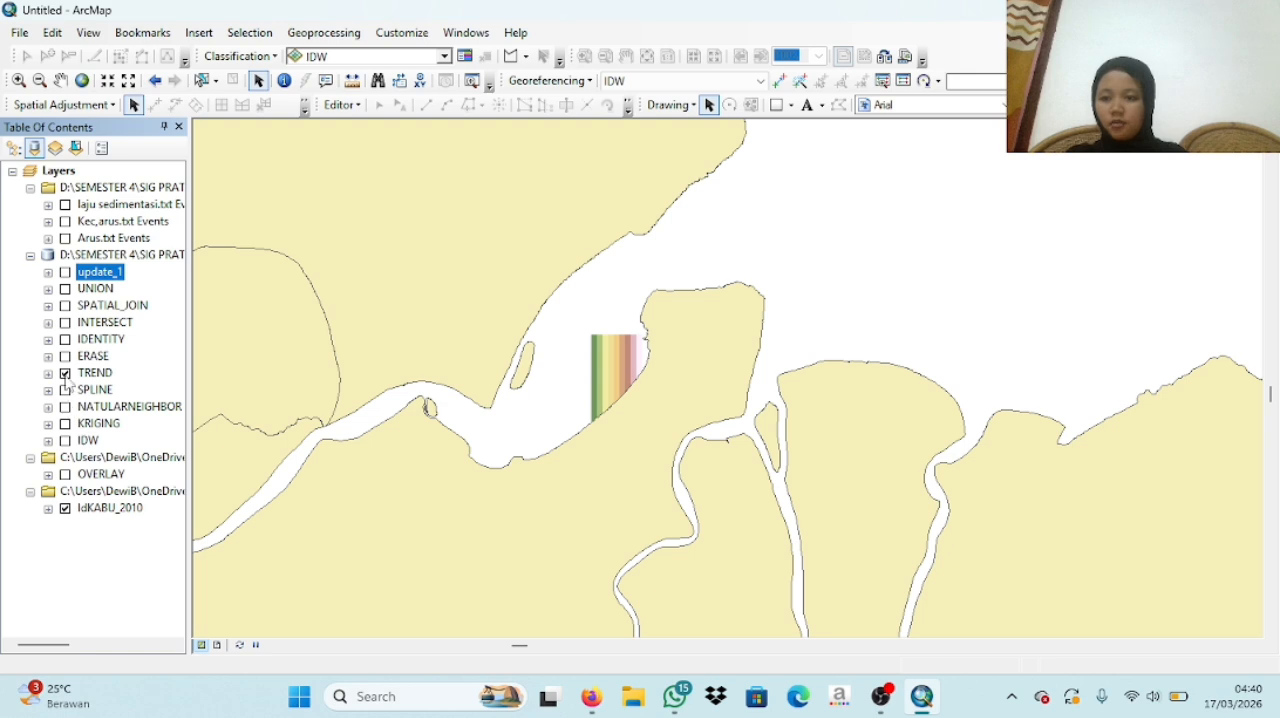
pyautogui.click(65, 373)
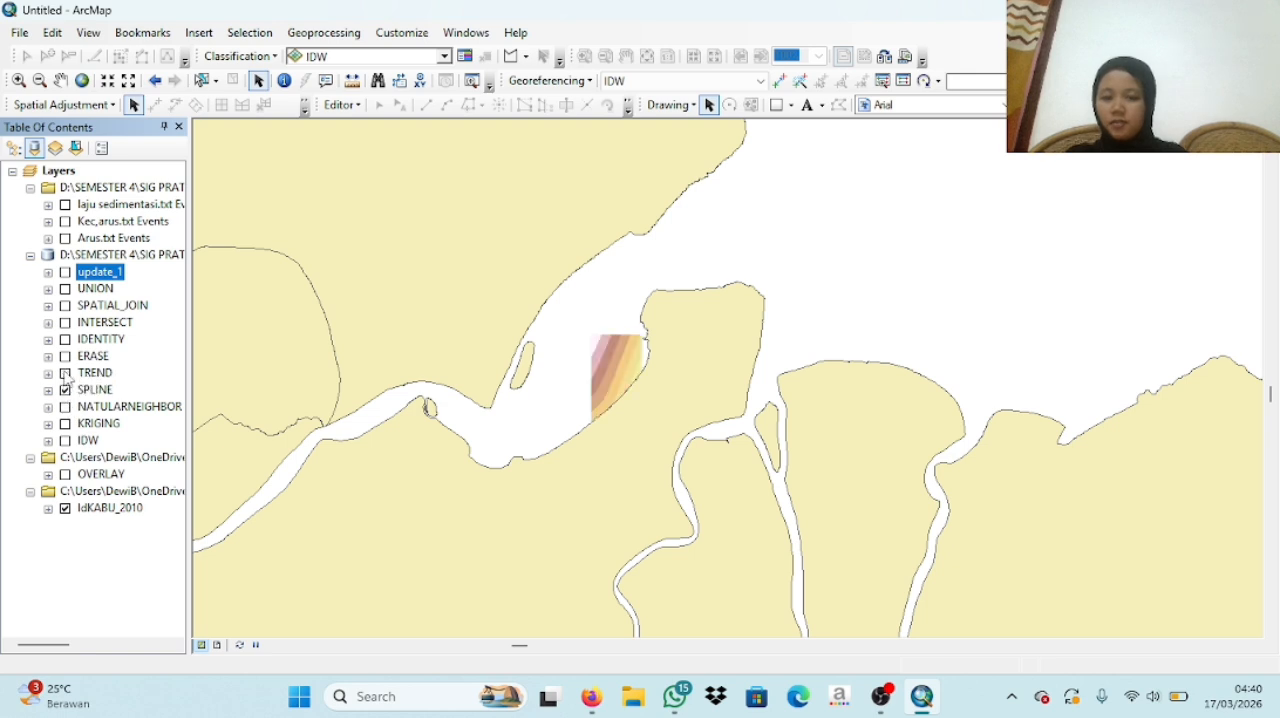
# - Review the SPLINE, NATULARNEIGHBOR, KRIGING and IDW rasters one at a time, leaving all of them hidden
pyautogui.click(65, 390)
pyautogui.click(65, 407)
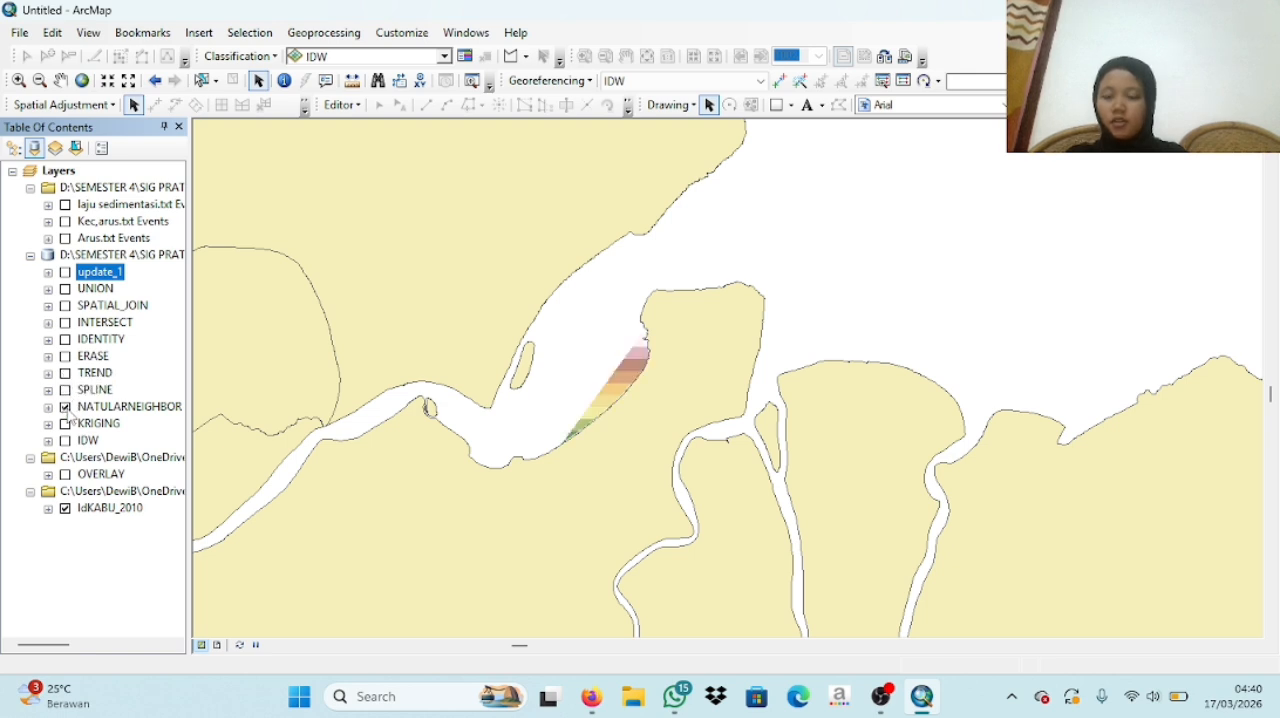
pyautogui.click(65, 407)
pyautogui.click(65, 424)
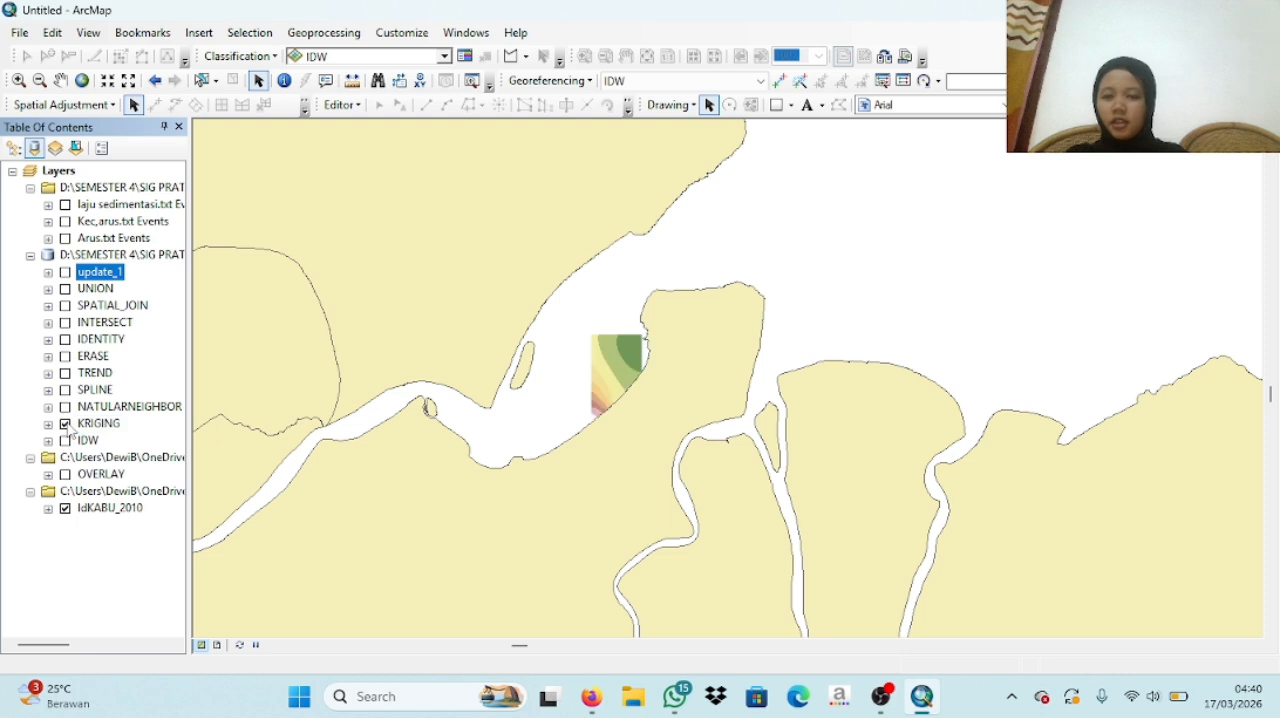
pyautogui.click(65, 424)
pyautogui.click(65, 441)
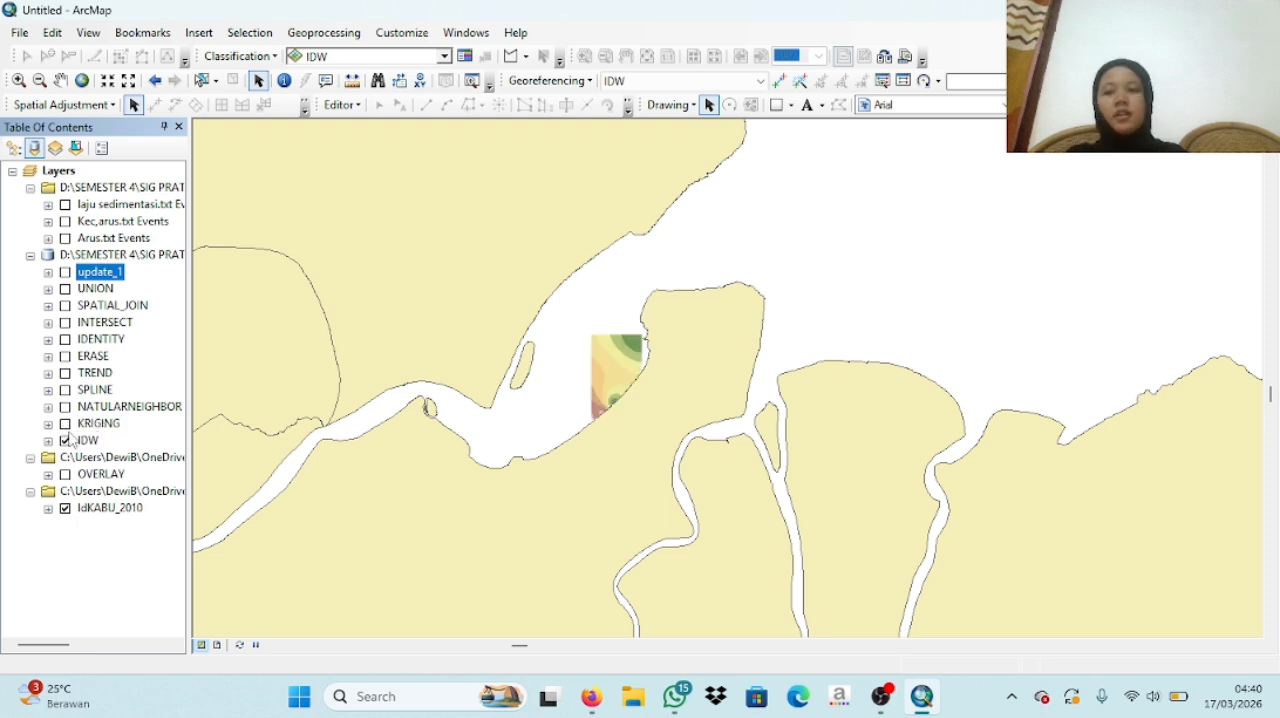
pyautogui.click(65, 441)
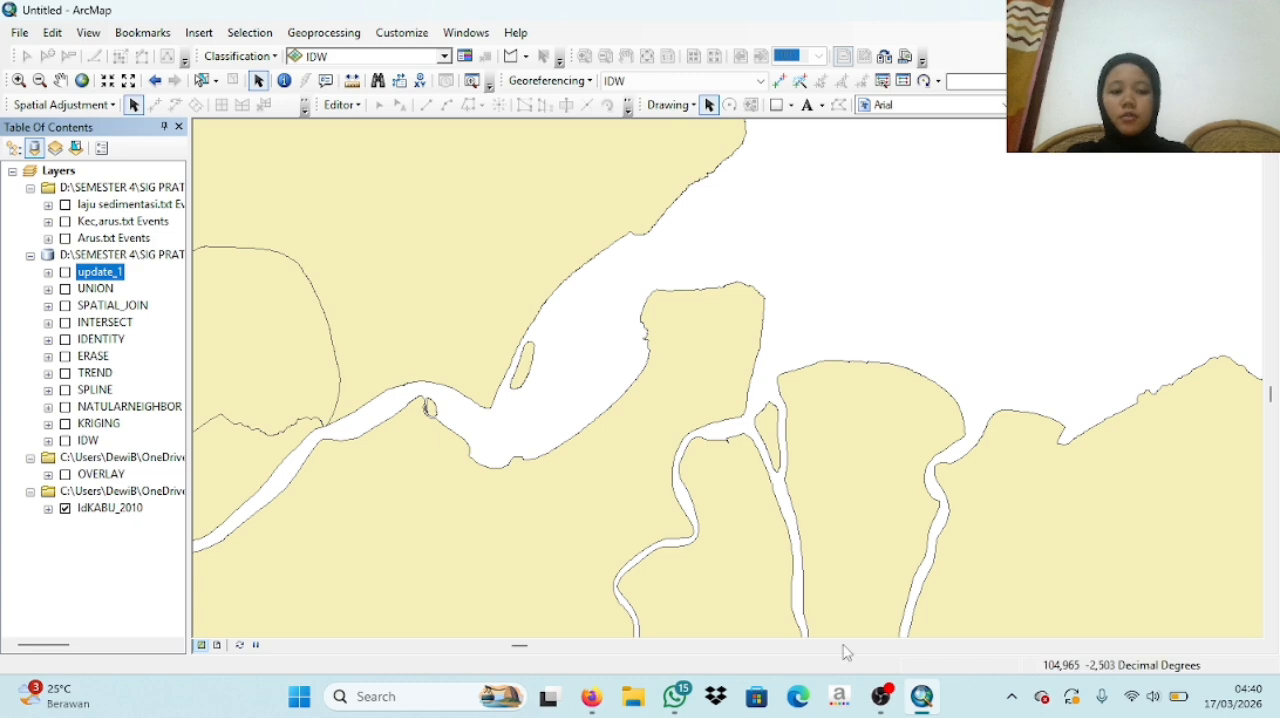
pyautogui.click(883, 697)
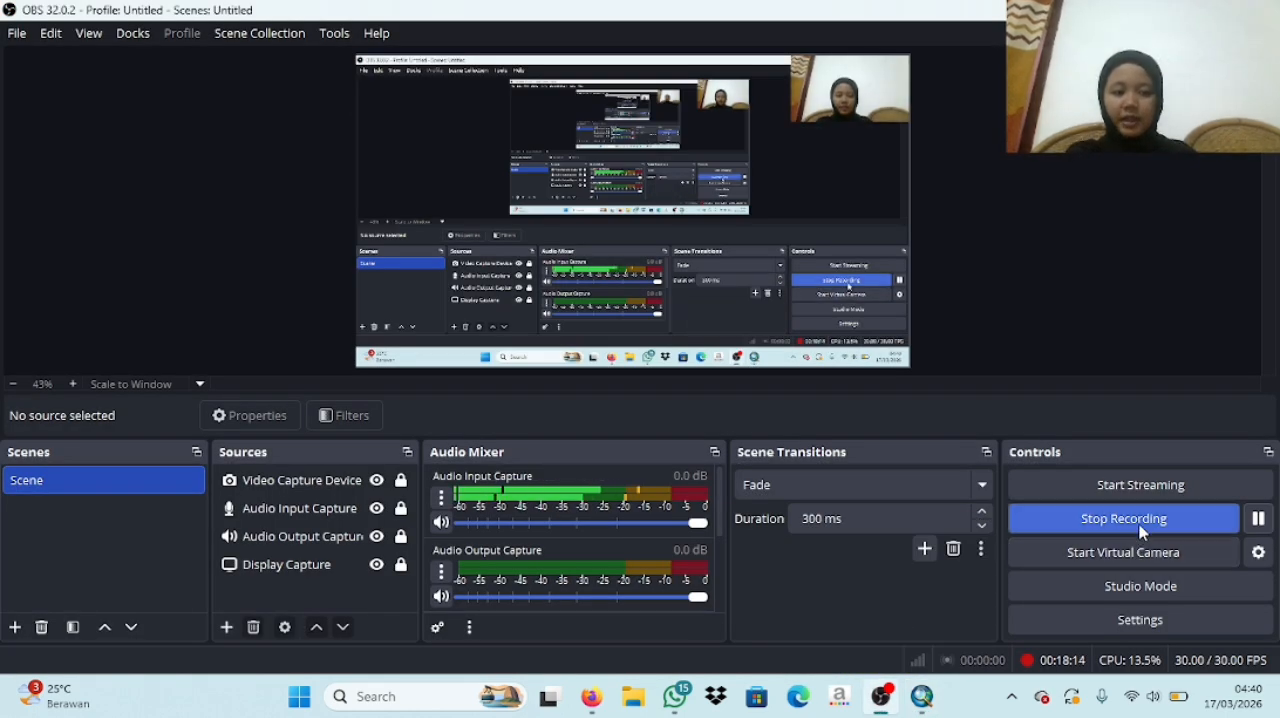